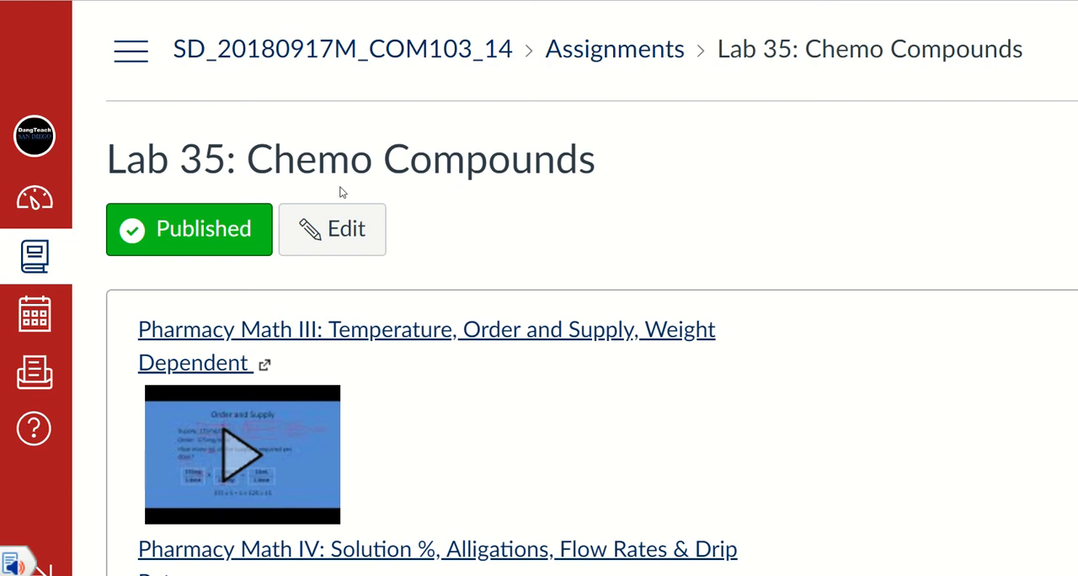
Review the Lab 35: Chemo Compounds assignment instructions and the embedded COM103 Quiz 2.1 Practice document.
scroll(681, 361, "down", 8)
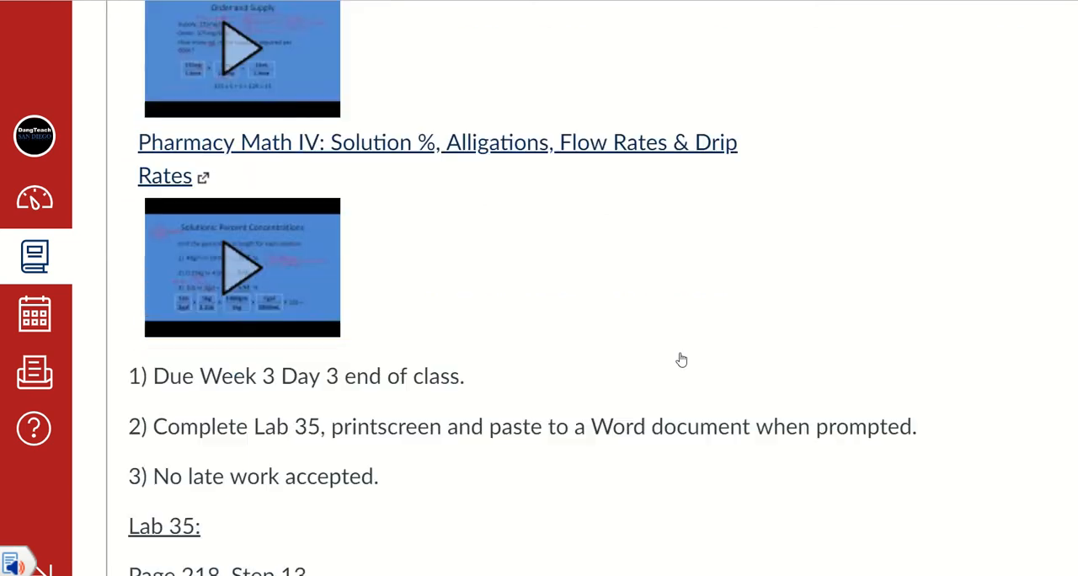
scroll(682, 359, "down", 2)
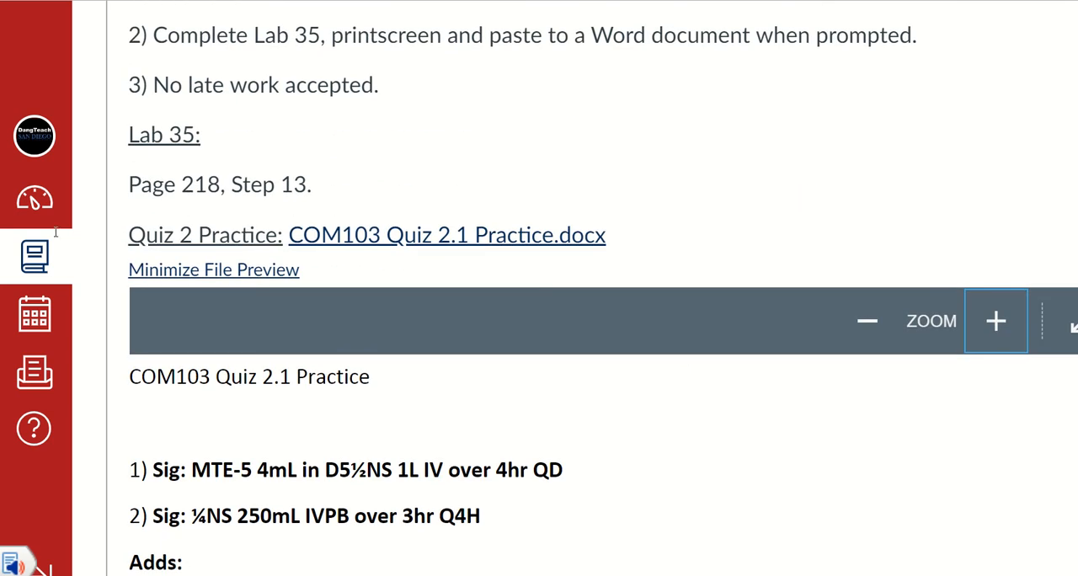
scroll(460, 291, "down", 2)
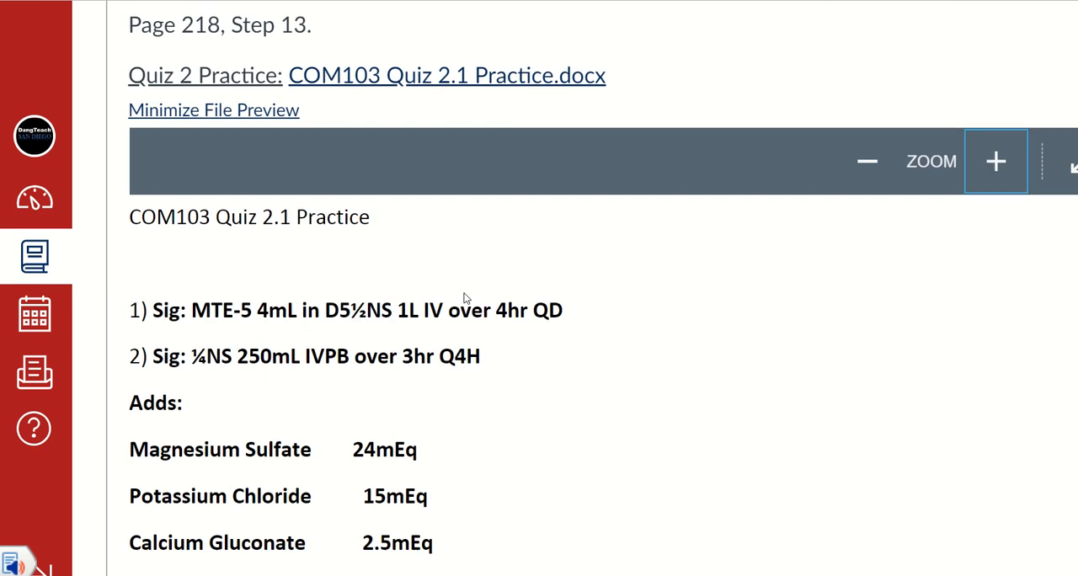
scroll(703, 216, "down", 1)
scroll(703, 216, "up", 1)
Switch to Visual SuperScript and start a new, blank record in the Drugs window.
mouse_move(687, 575)
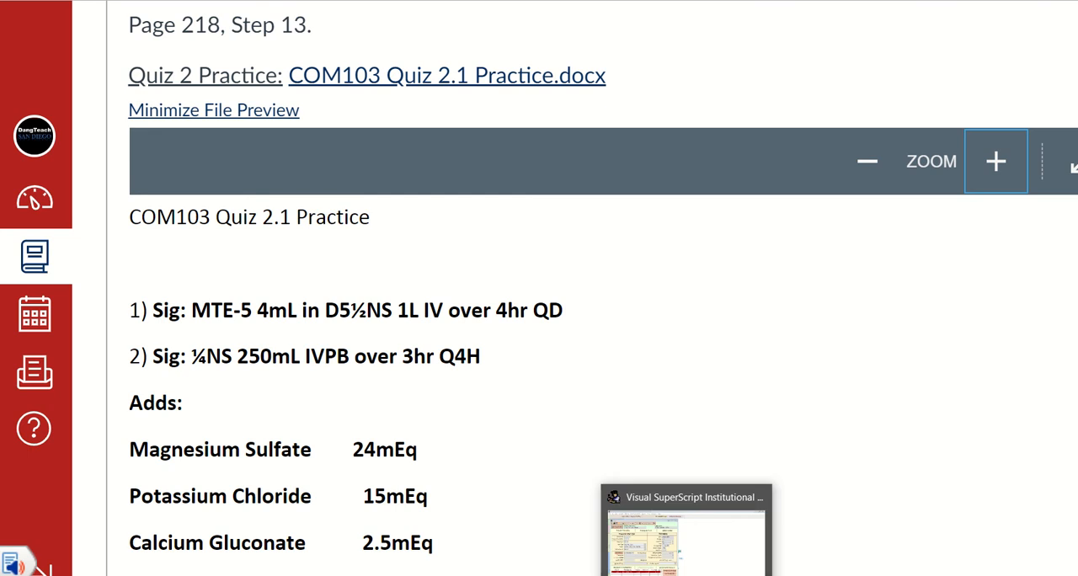
left_click(687, 535)
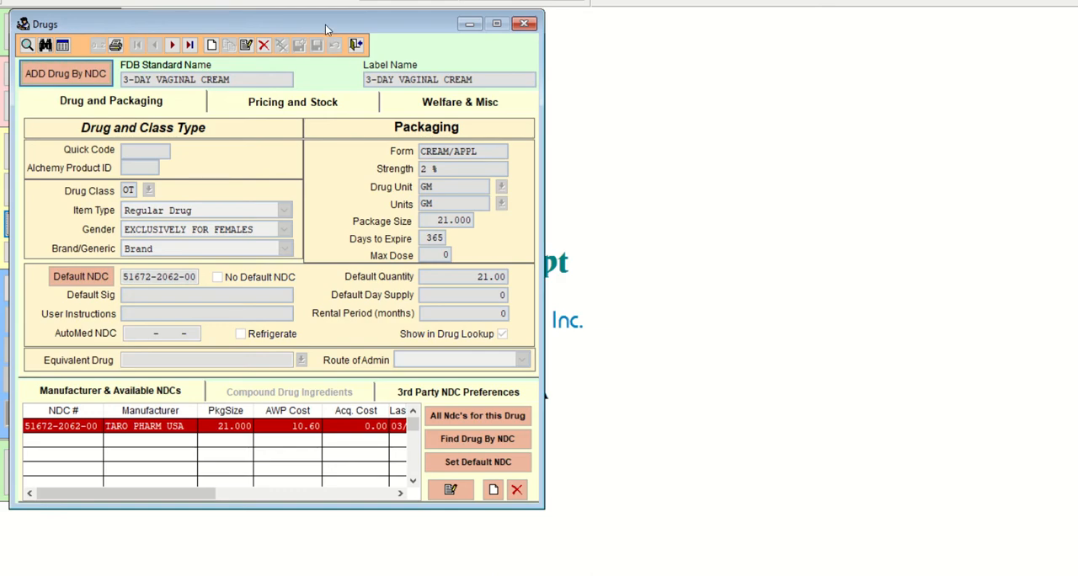
left_click_drag(326, 25, 462, 25)
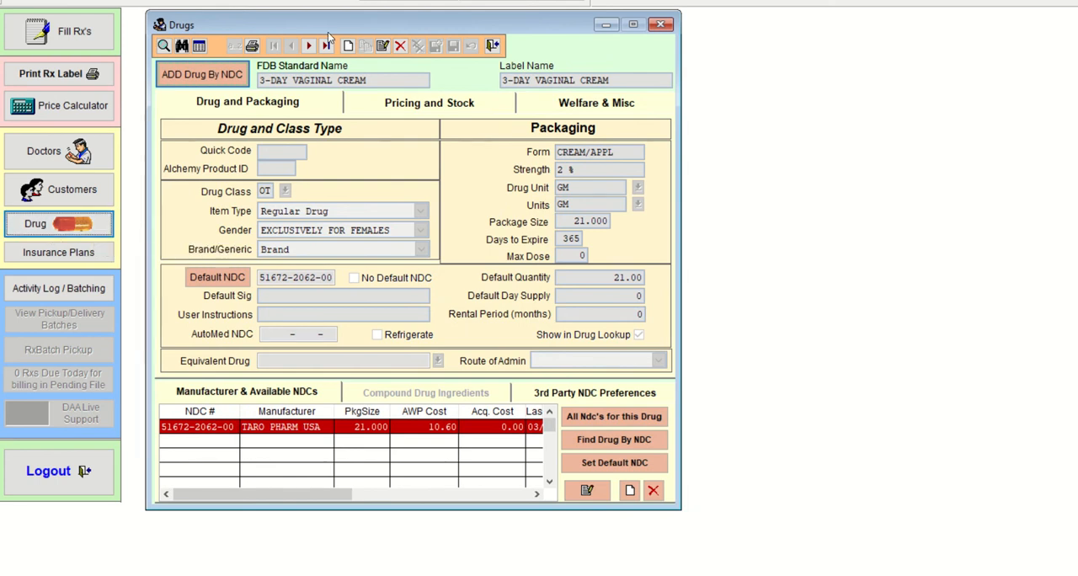
left_click_drag(330, 26, 197, 28)
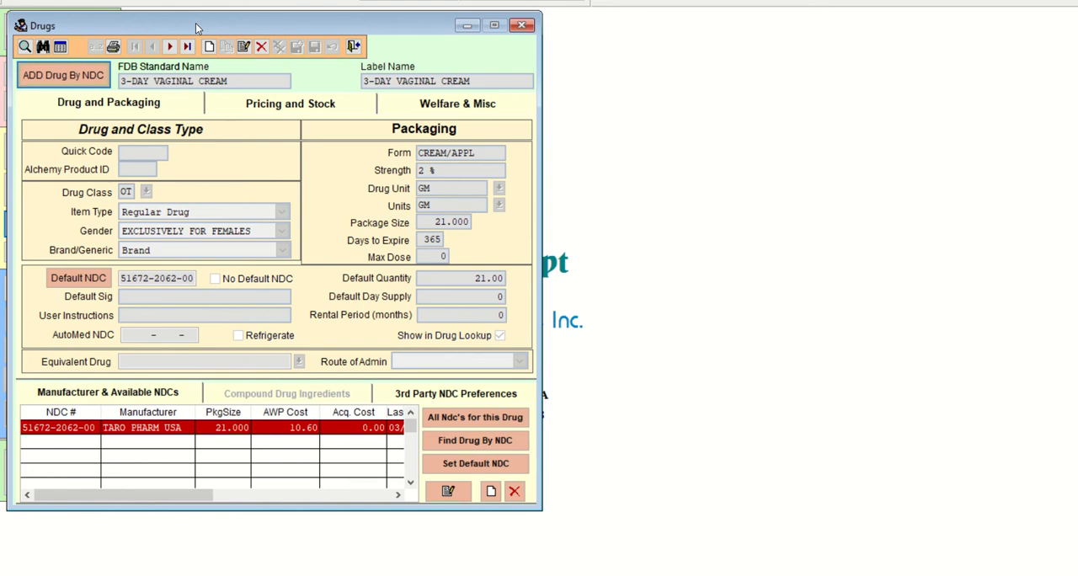
left_click(210, 49)
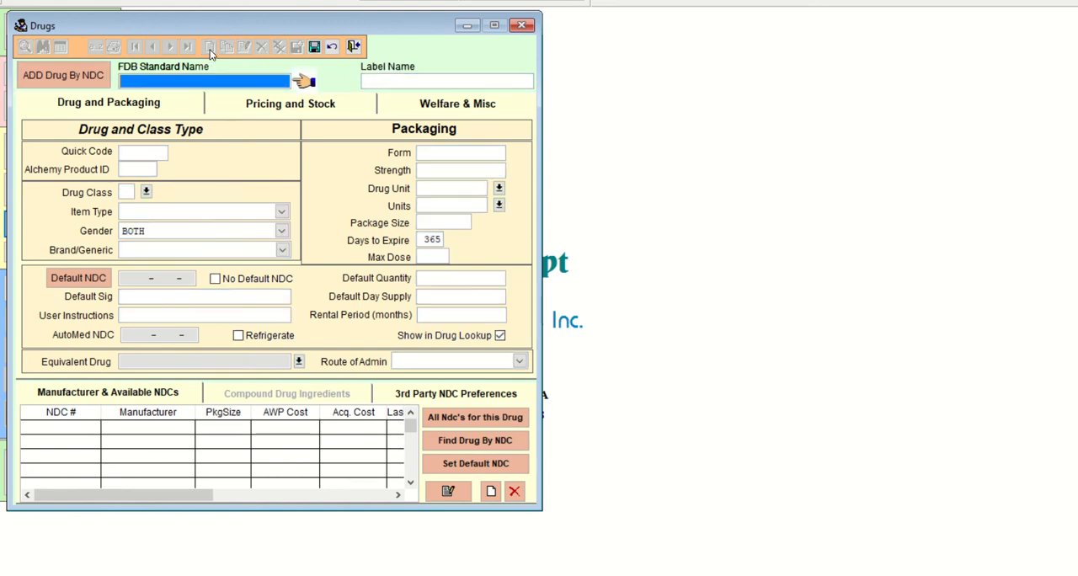
Enter ADRIAMYCIN 10MG/NS 500ML IV as the new drug's label name.
left_click(381, 78)
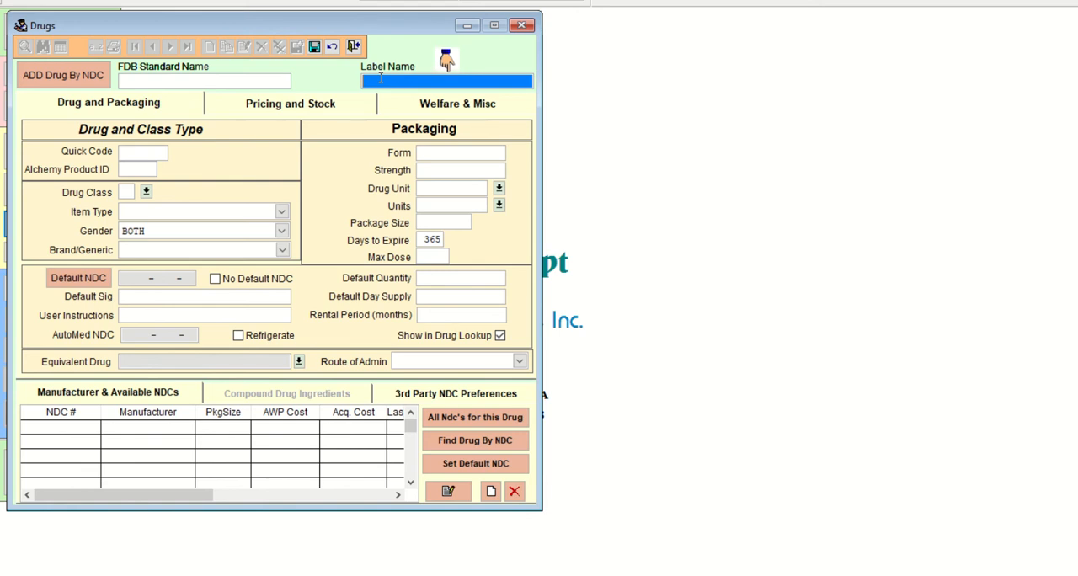
type("ADRI")
type("MYCIN")
left_click(385, 80)
type("AMYCIN 10MG/NS 500ML IV")
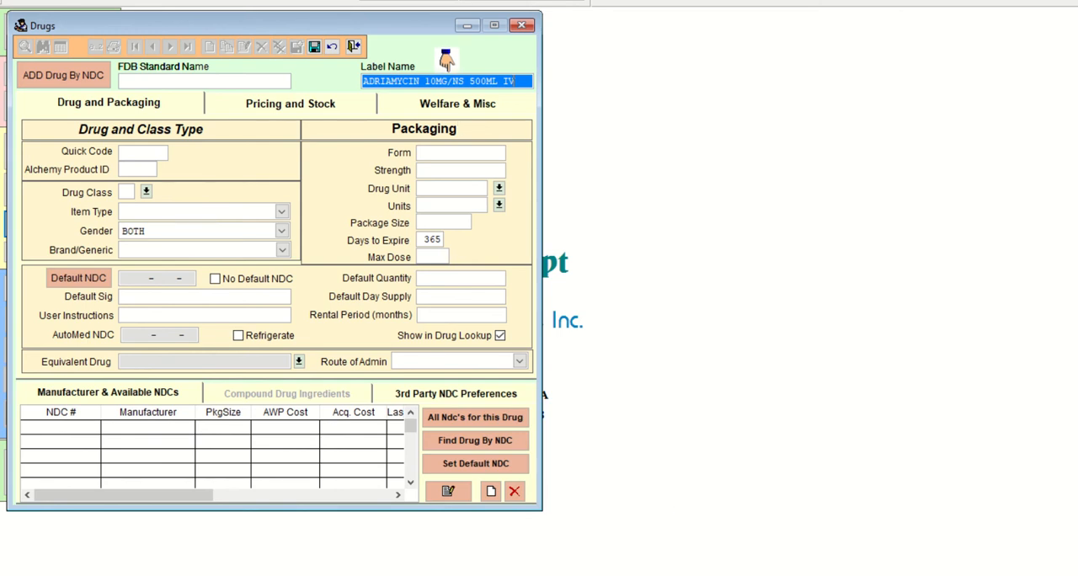
Switch to Paint 3D and handwrite "Adriamycin 10mg NS 500mL IV" across the upper part of the blank canvas.
left_click(758, 575)
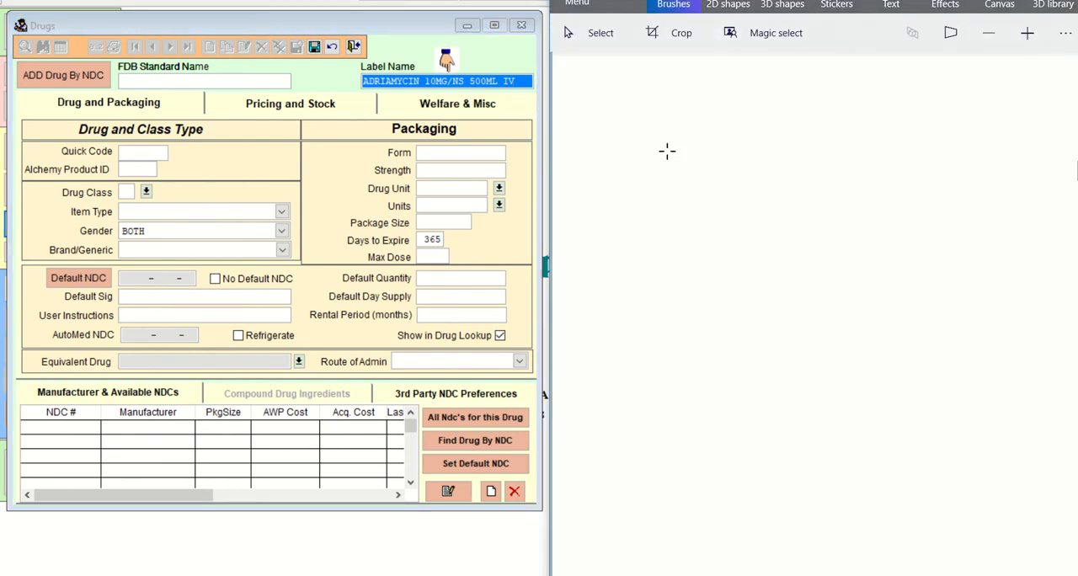
mouse_move(572, 107)
left_mouse_down()
mouse_move(619, 93)
mouse_move(638, 102)
mouse_move(660, 90)
mouse_move(795, 108)
mouse_move(815, 94)
mouse_move(839, 101)
mouse_move(881, 87)
mouse_move(898, 103)
mouse_move(1010, 81)
mouse_move(1040, 101)
mouse_move(1071, 85)
left_mouse_up()
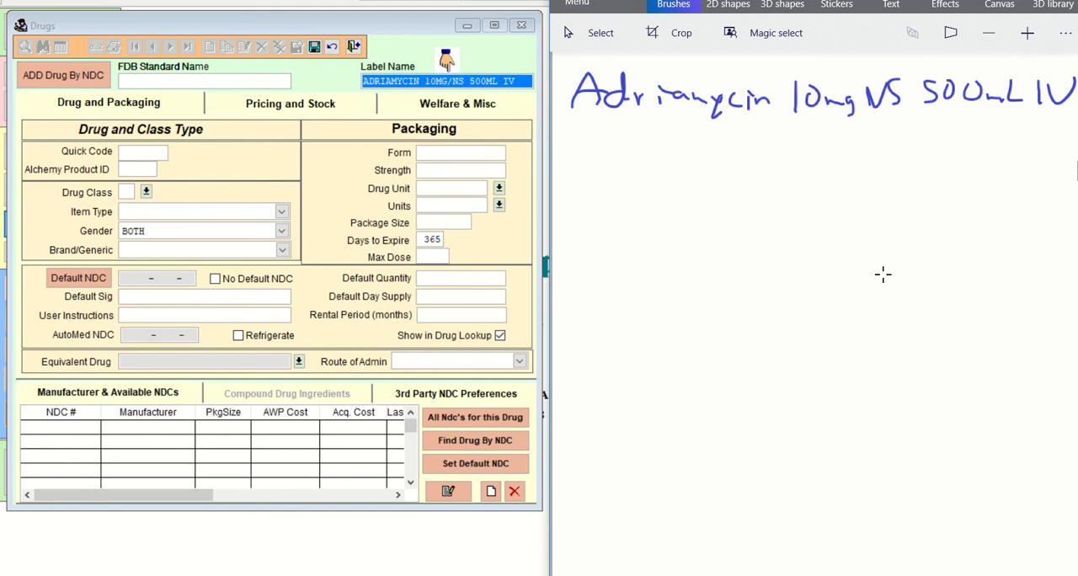
Return to the new drug record in Visual SuperScript and set its quick code to ADRI10MG.
left_click(171, 152)
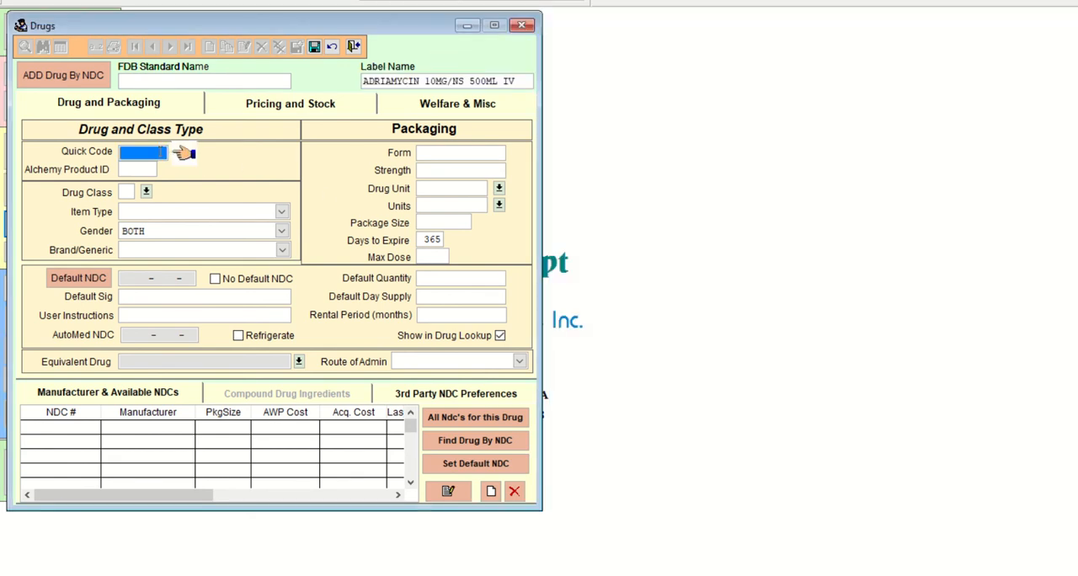
type("ADRI10MG")
key("Tab")
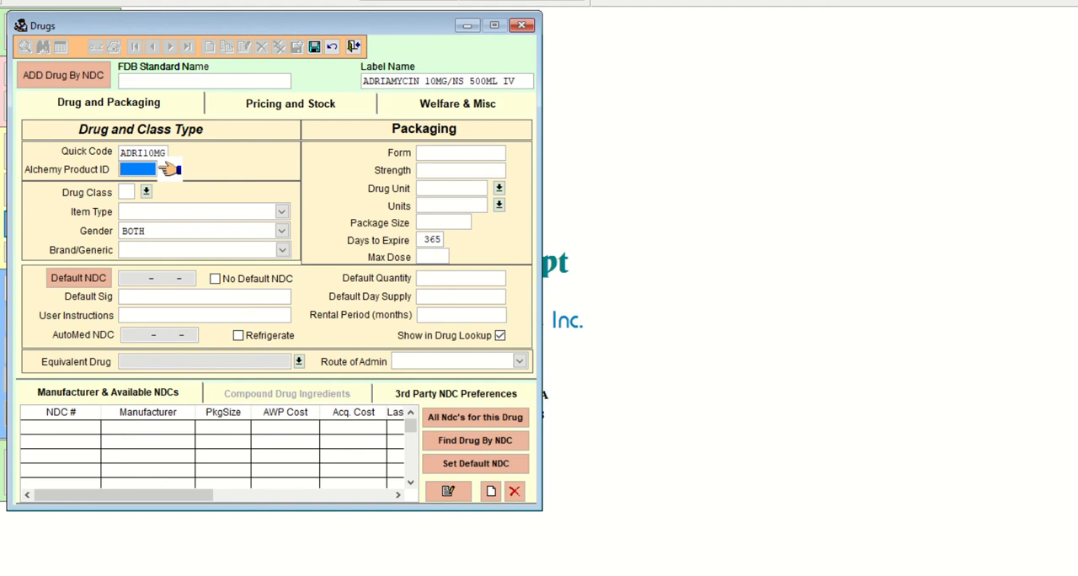
Classify the drug with class RX, item type Compound and brand/generic Generic, leaving the Alchemy product ID blank.
key("Tab")
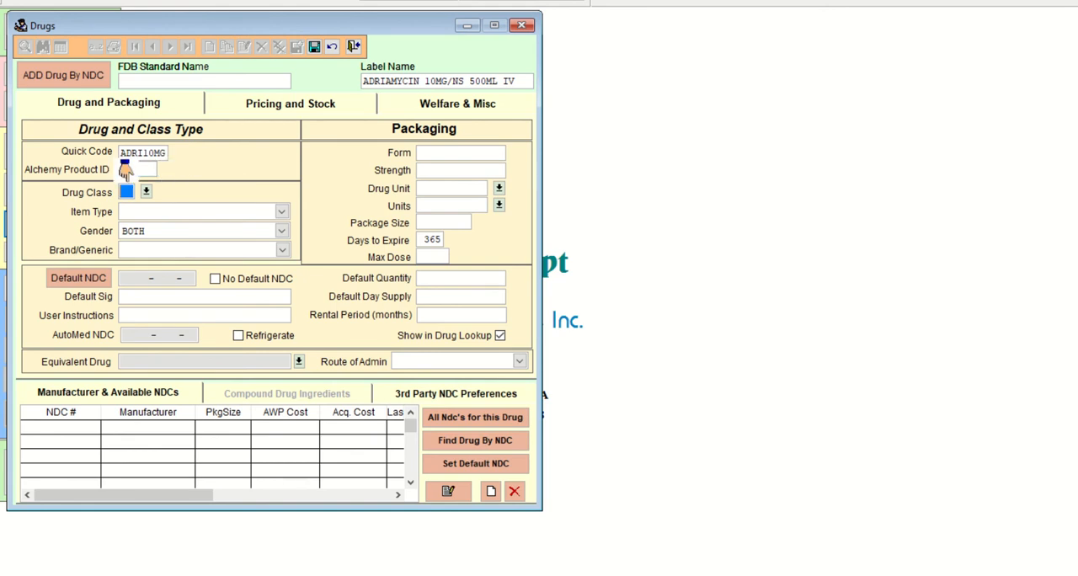
type("?")
key("Tab")
key("Return")
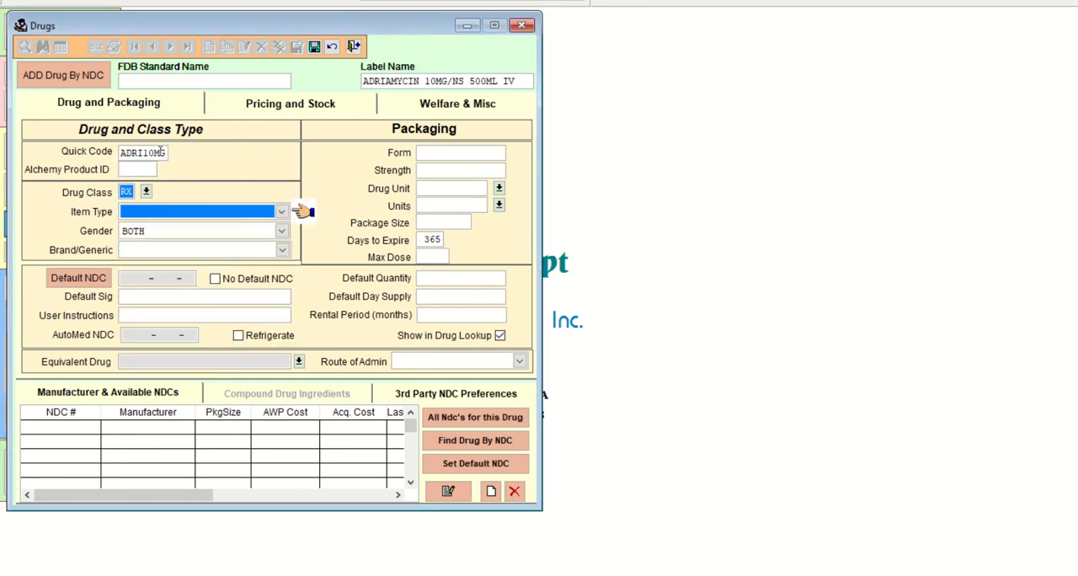
key("c")
key("Tab")
key("Tab")
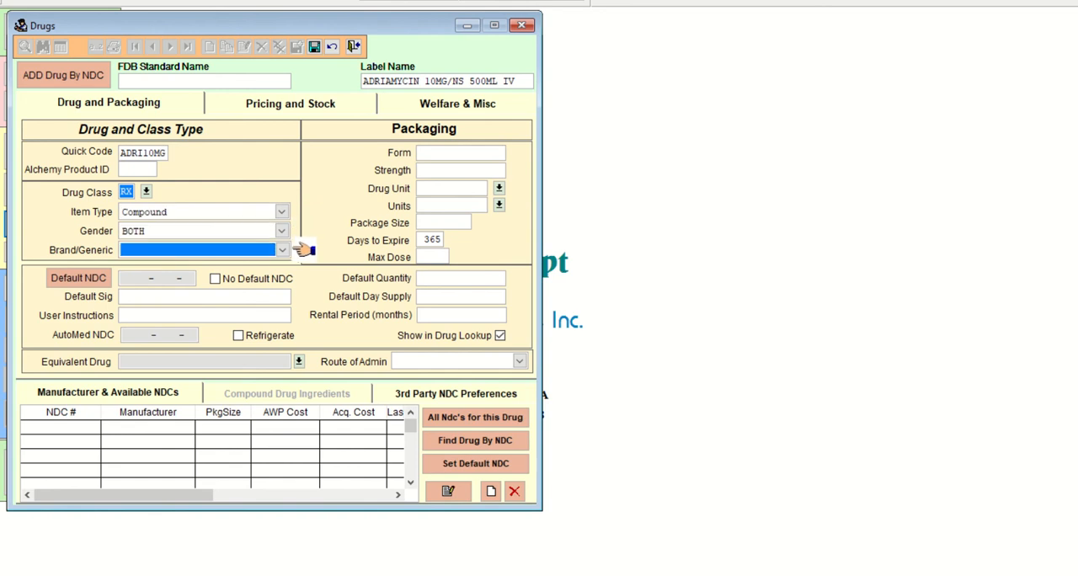
key("g")
Enter INFUSE IV OVER 1HR as the default sig, leaving the default NDC and user instructions blank.
key("Tab")
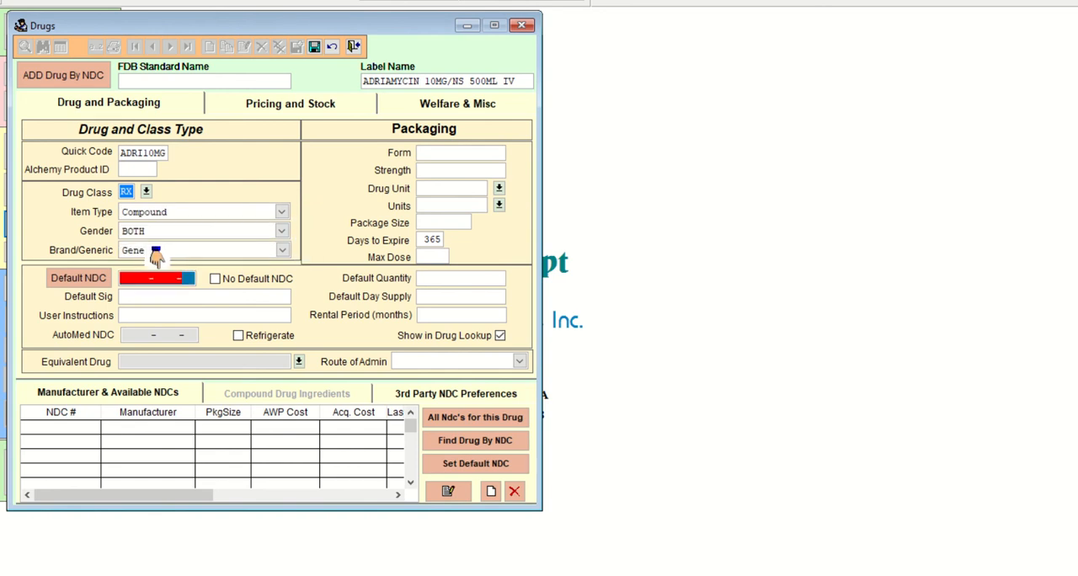
key("Tab")
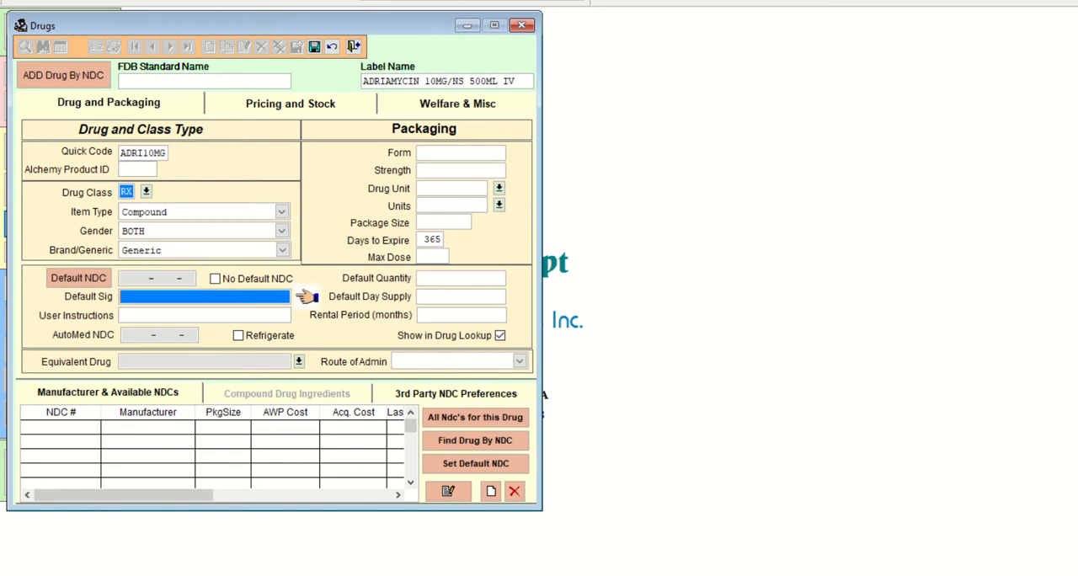
type("INFUSE")
type("IV OVER 1HR")
key("Tab")
key("Tab")
key("Tab")
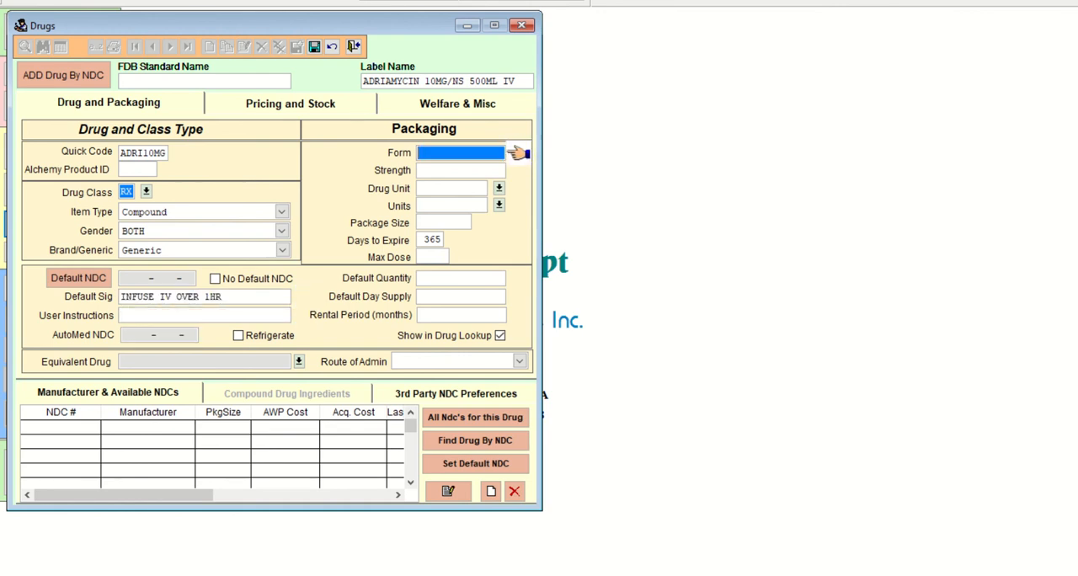
type("IV")
Fill in the packaging details with form IV, strength 10MG, drug unit ML and units ML.
key("Tab")
type("1")
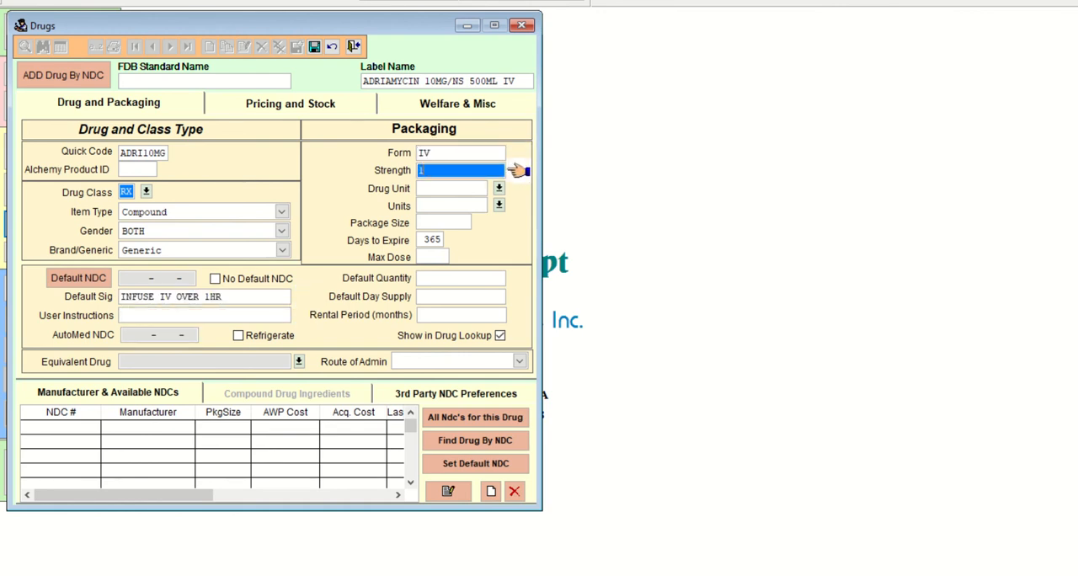
type("0MG")
key("Tab")
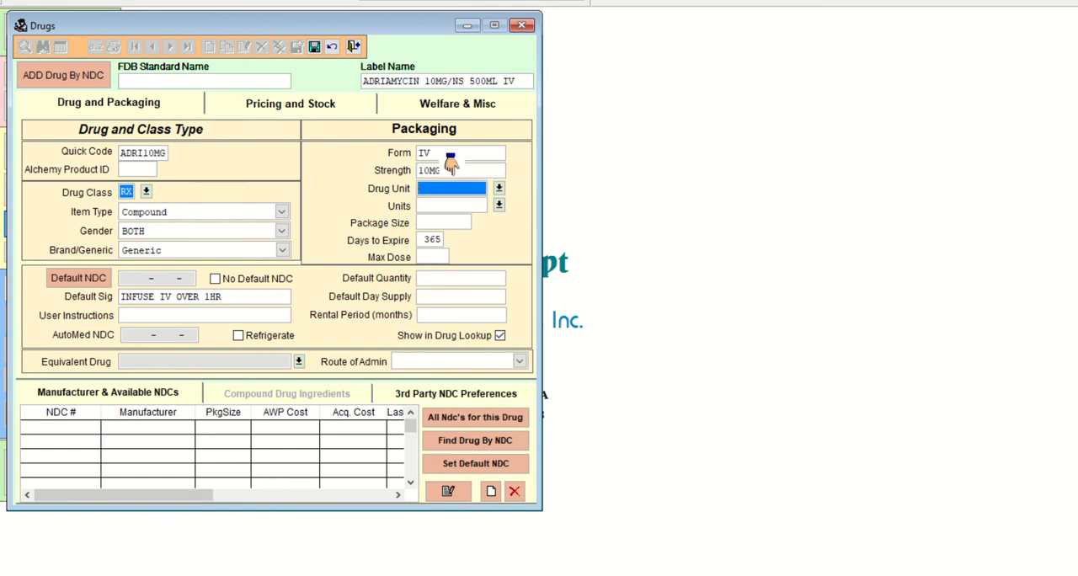
type("ML")
key("Tab")
type("ml")
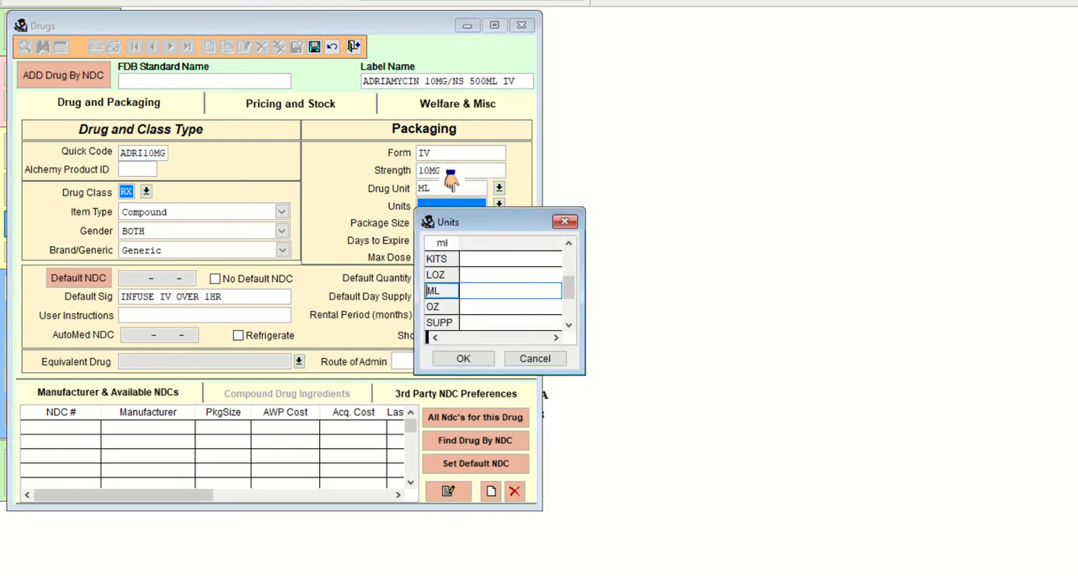
key("Return")
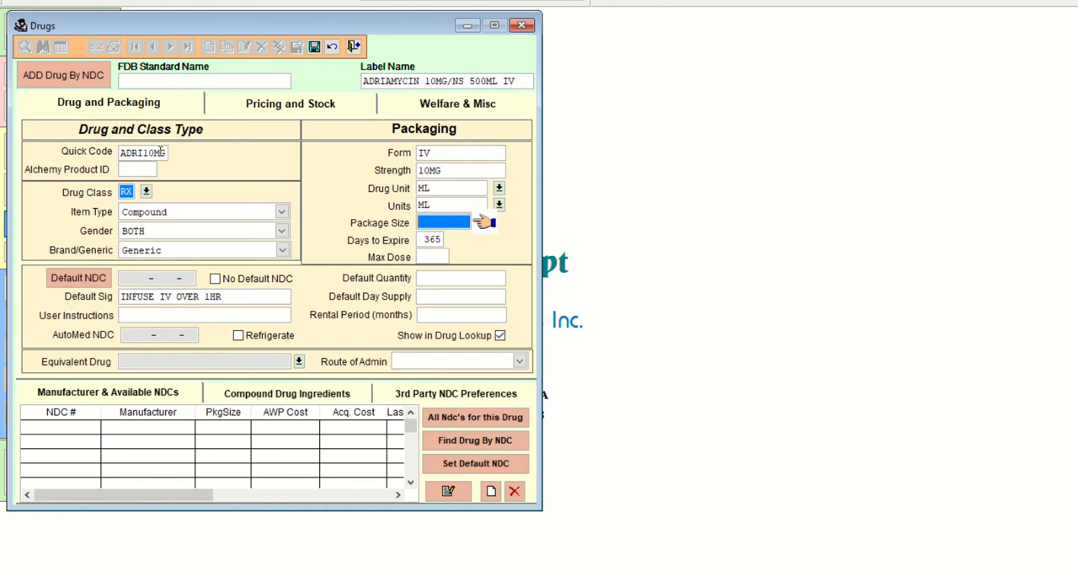
Set the package size to 500 and the days to expire to 1, and save the drug record.
type("500 .000")
key("Tab")
key("Tab")
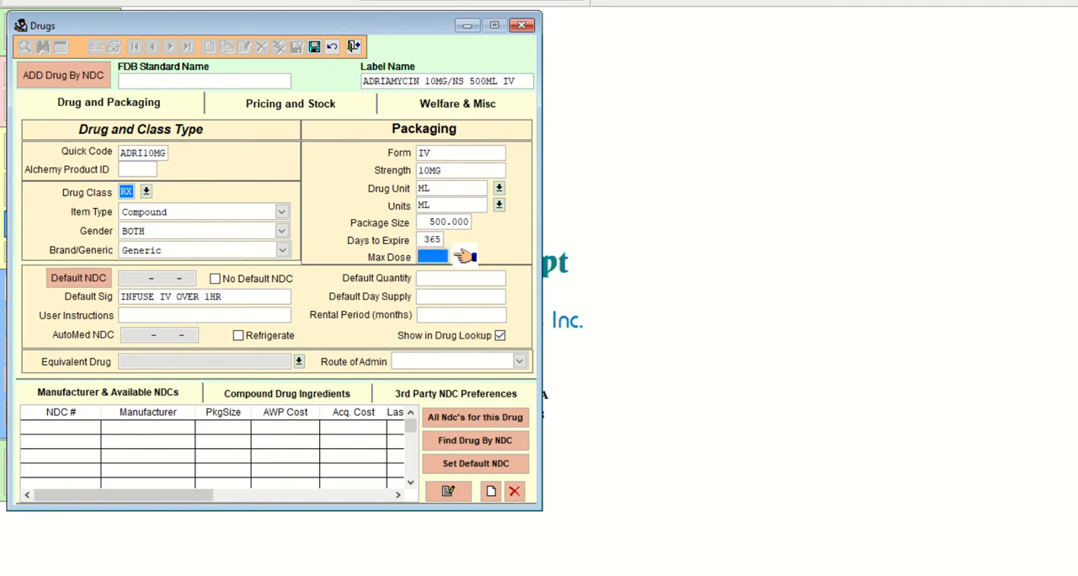
key("Tab")
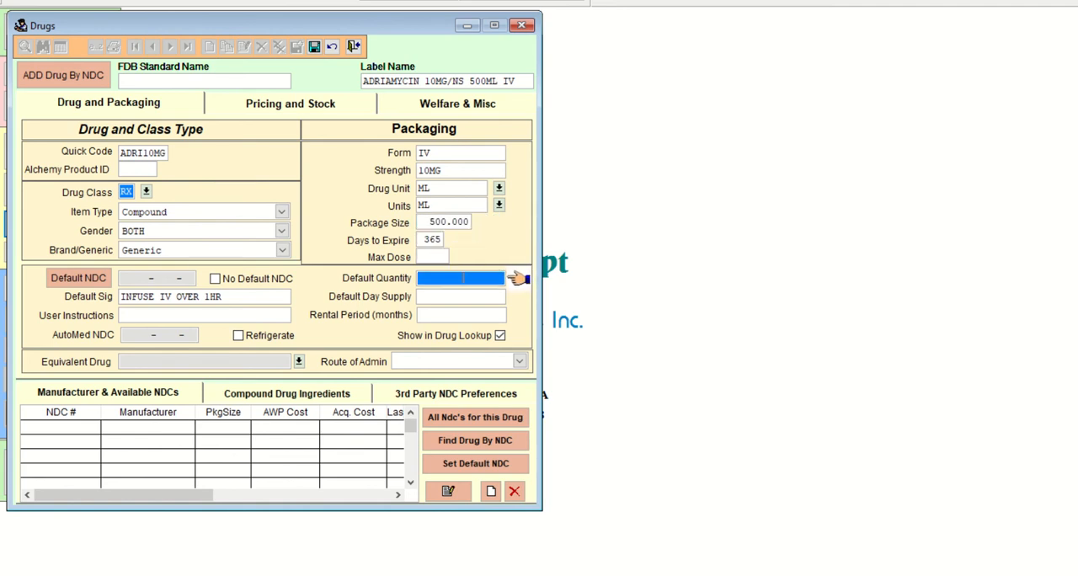
key("shift+Tab")
key("shift+Tab")
type("1")
key("Tab")
key("Tab")
left_click(314, 47)
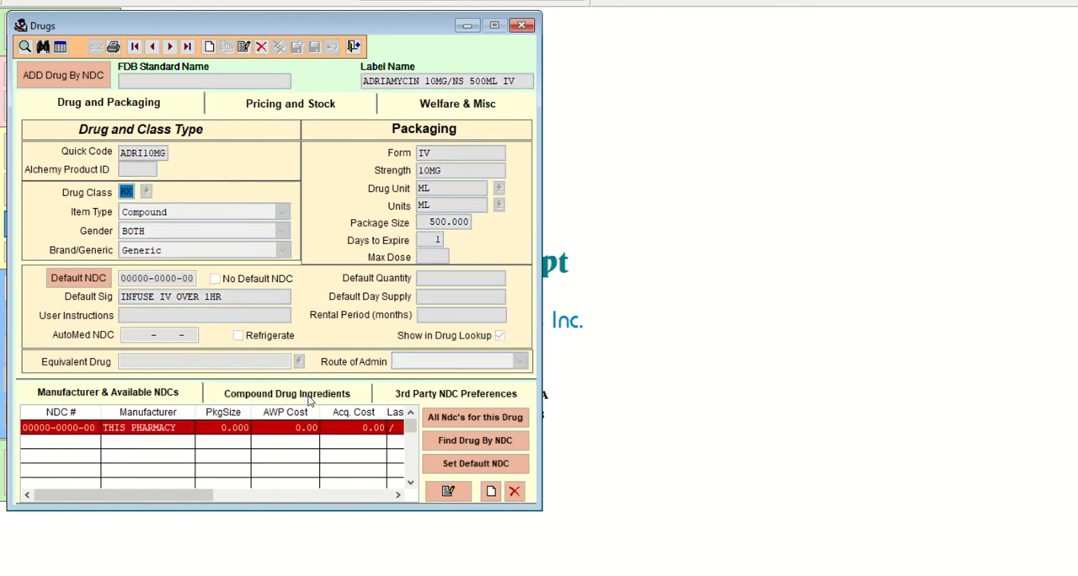
left_click(308, 401)
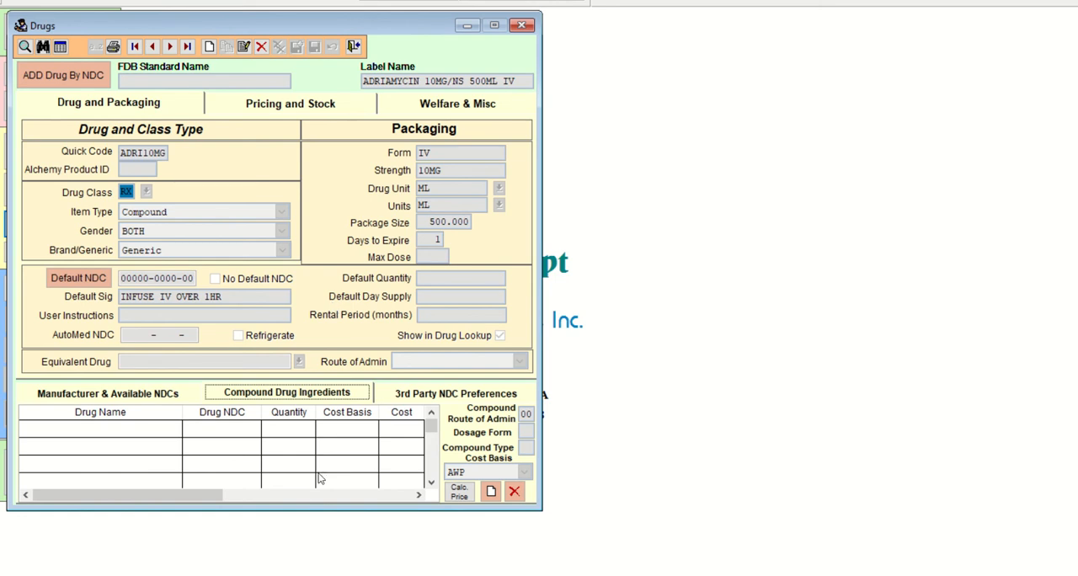
left_click(492, 492)
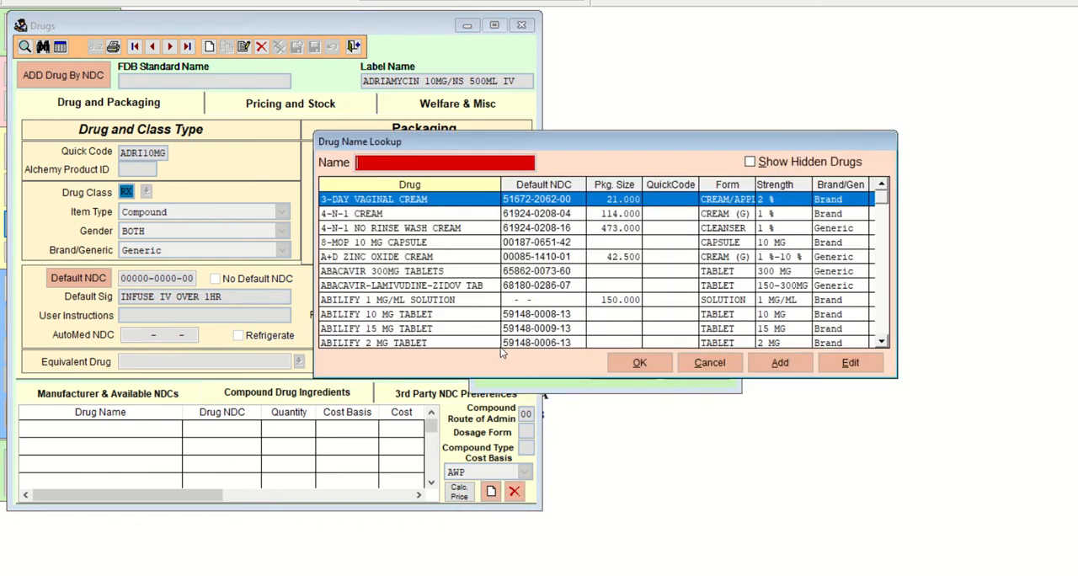
type("SODI")
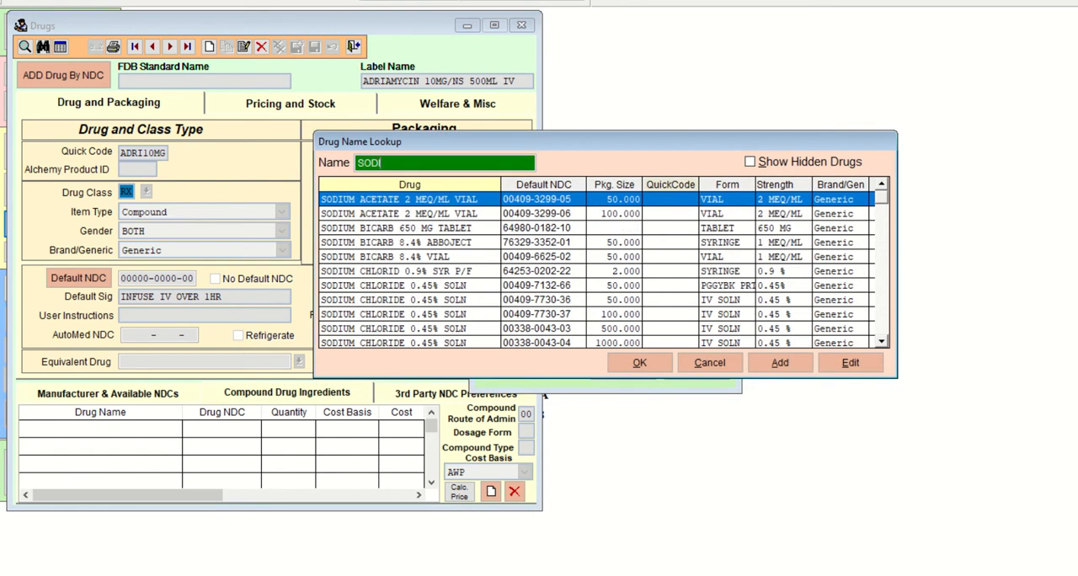
key("Down")
key("Down")
key("Down")
key("Down")
key("Down")
key("Down")
key("Down")
key("Down")
key("Down")
key("Down")
key("Down")
key("Down")
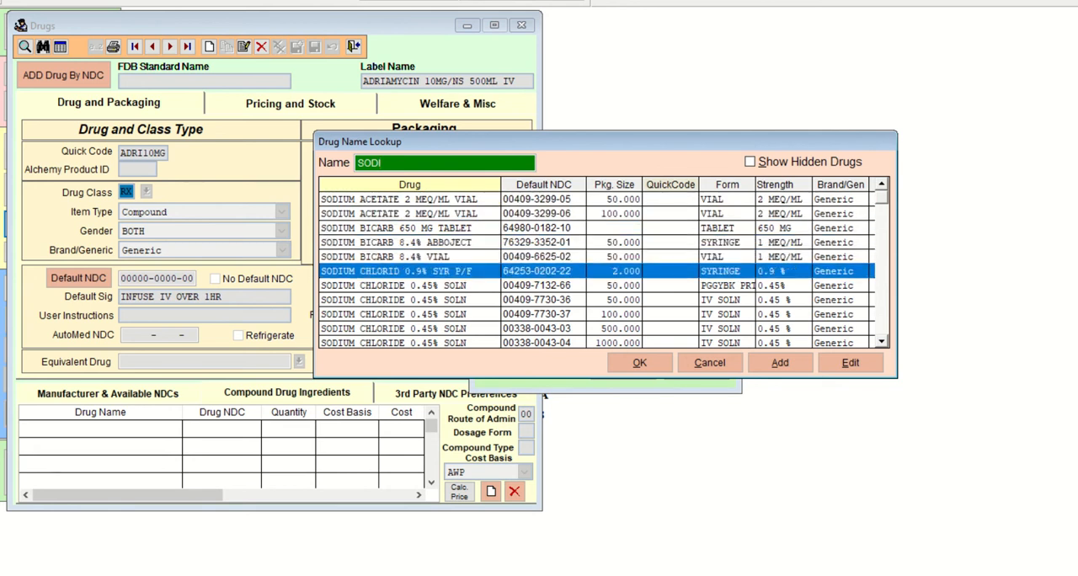
key("Down")
key("Down")
key("Down")
key("Down")
key("Down")
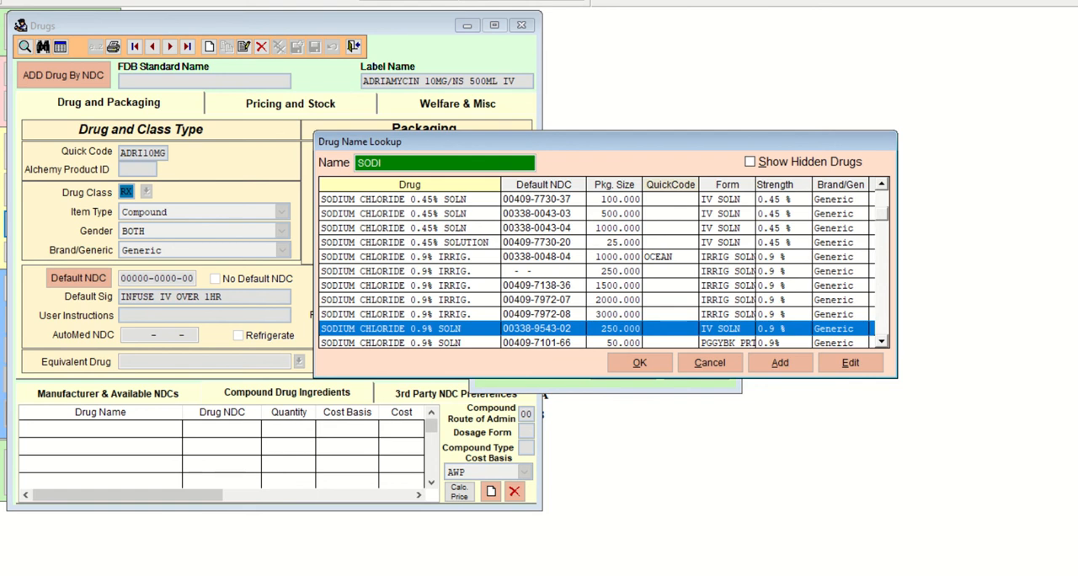
key("Down")
key("Down")
key("Down")
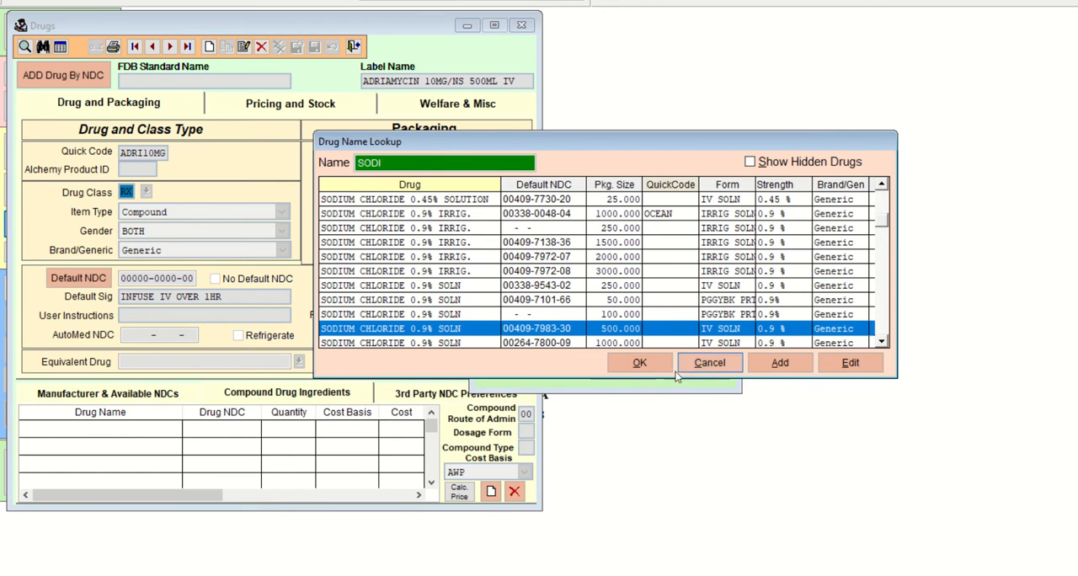
left_click(640, 363)
Set the SODIUM CHLORIDE 0.9% SOLN ingredient quantity to 500, keep AWP as the cost basis, and save the ingredient.
key("Tab")
key("Tab")
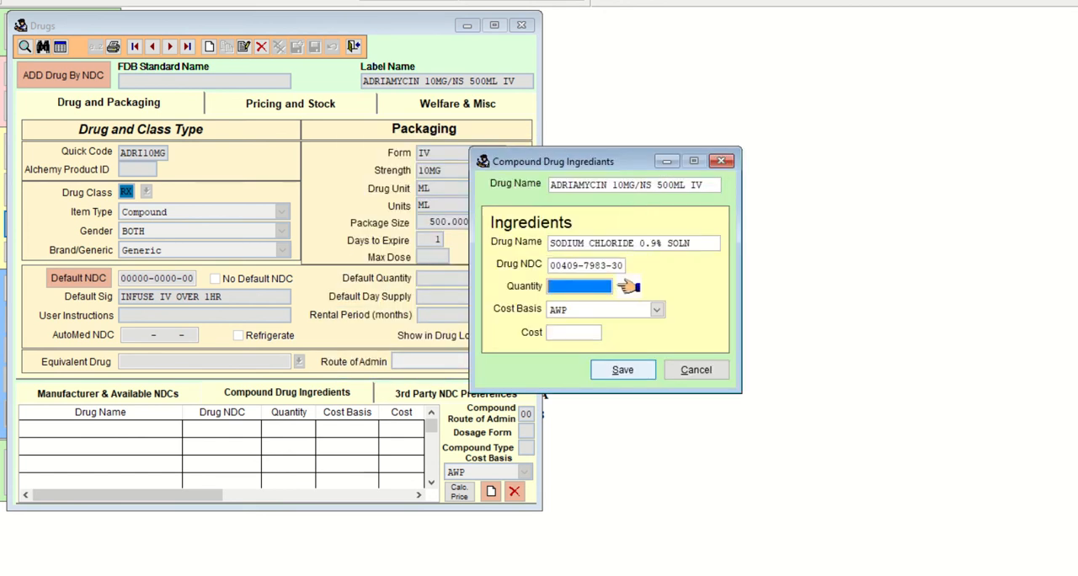
type("500      .000")
key("Tab")
key("Tab")
key("Tab")
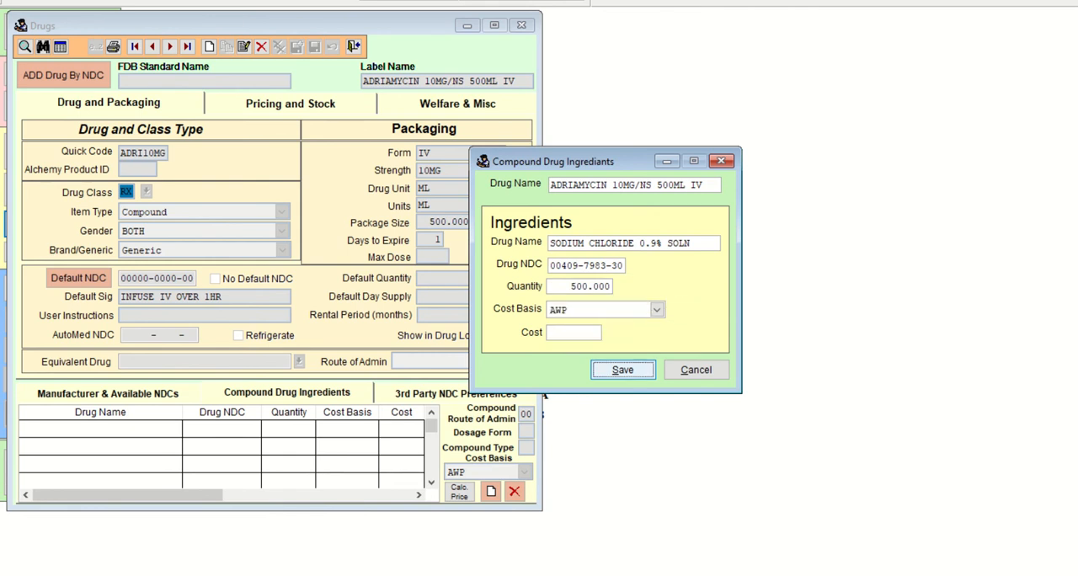
left_click(642, 368)
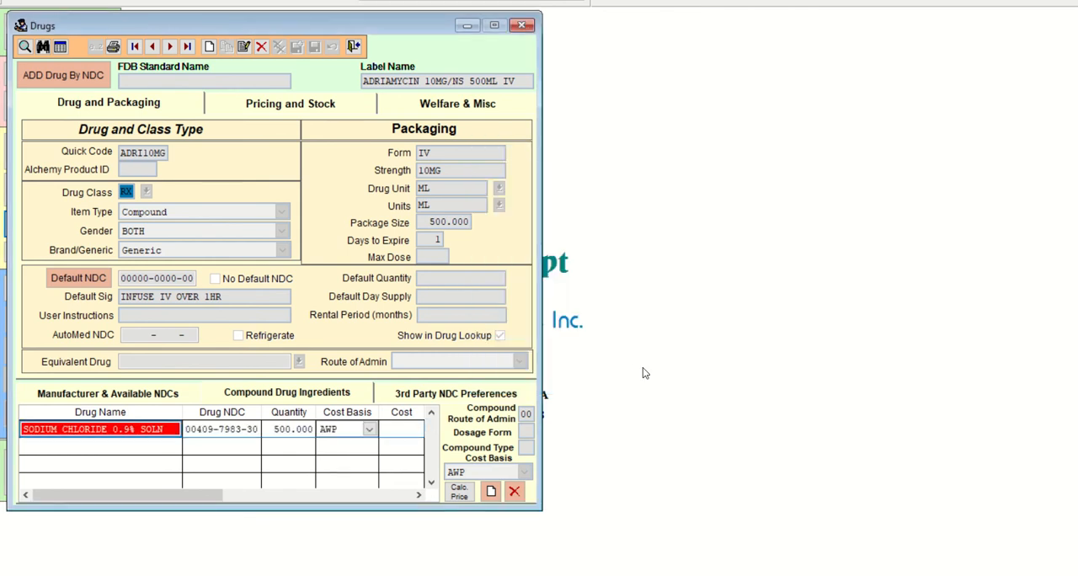
left_click(308, 431)
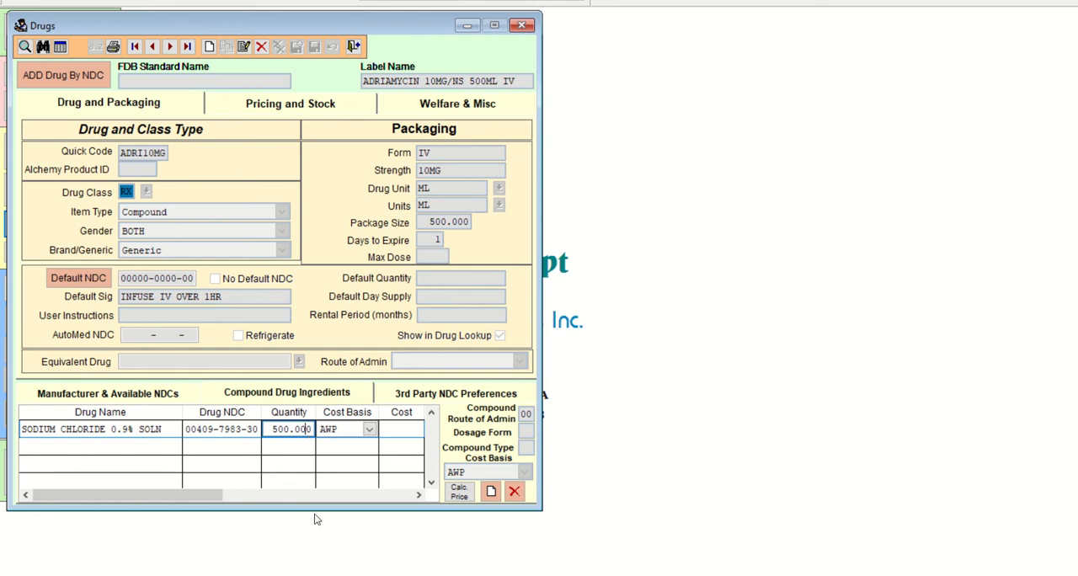
Start another compound ingredient by looking up ADR and choosing ADRIAMYCIN 10 MG VIAL.
left_click(491, 493)
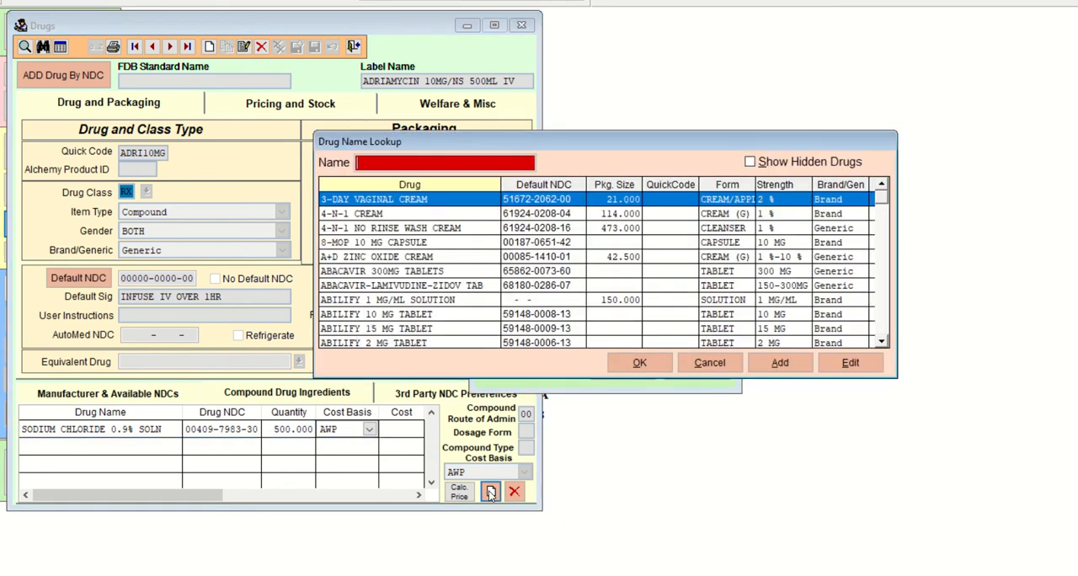
type("ADR")
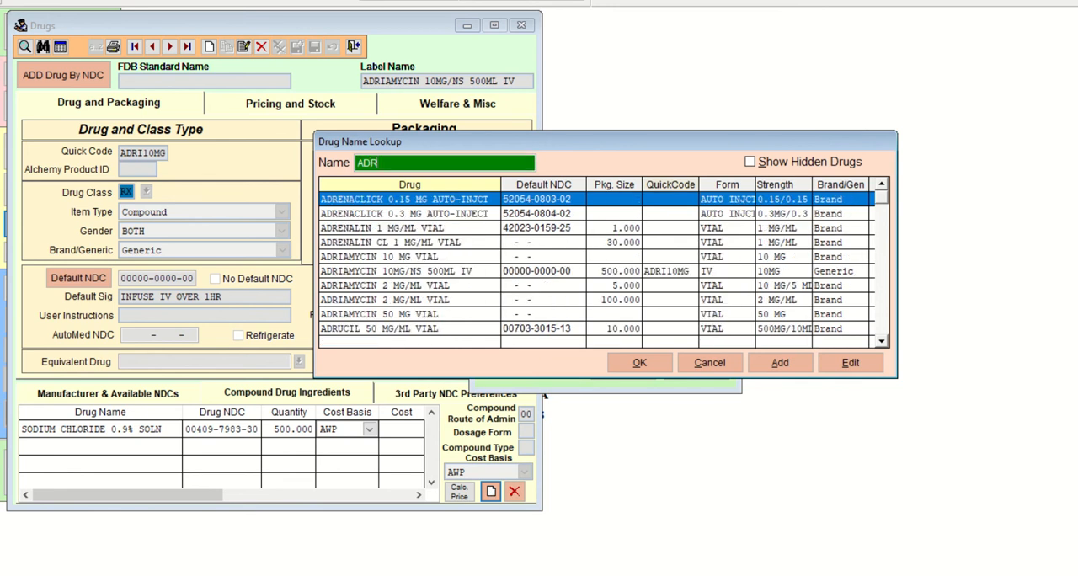
key("Down")
key("Down")
key("Down")
key("Down")
key("Down")
key("Down")
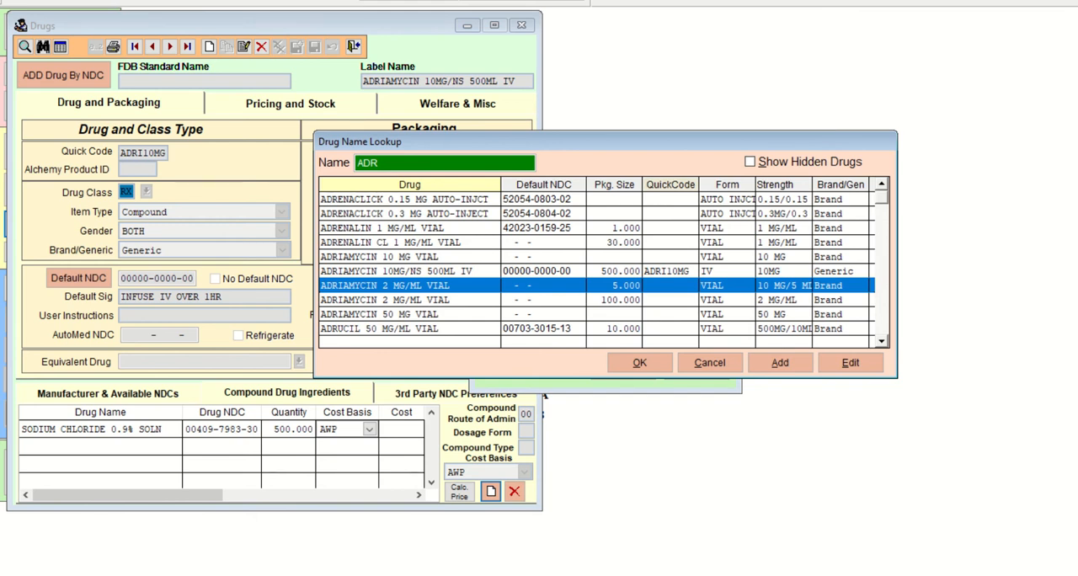
key("Up")
key("Up")
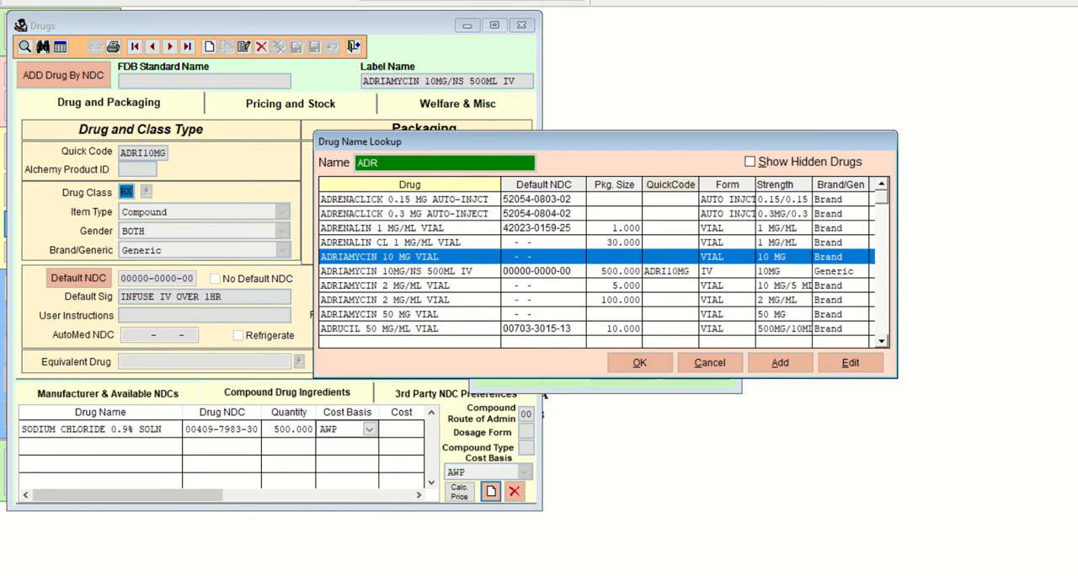
key("Down")
key("Down")
key("Down")
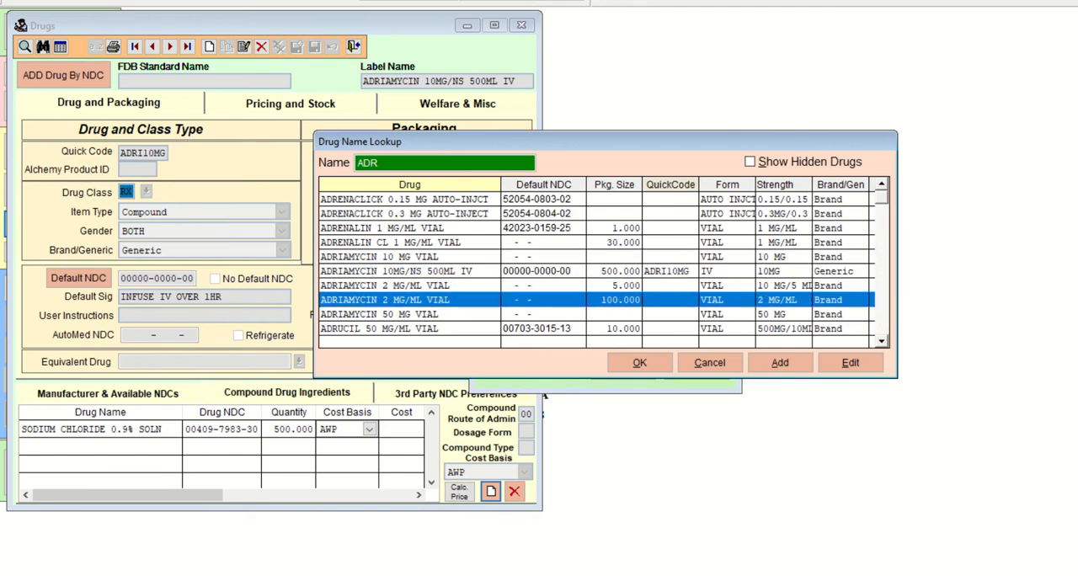
key("Up")
key("Up")
key("Up")
key("Up")
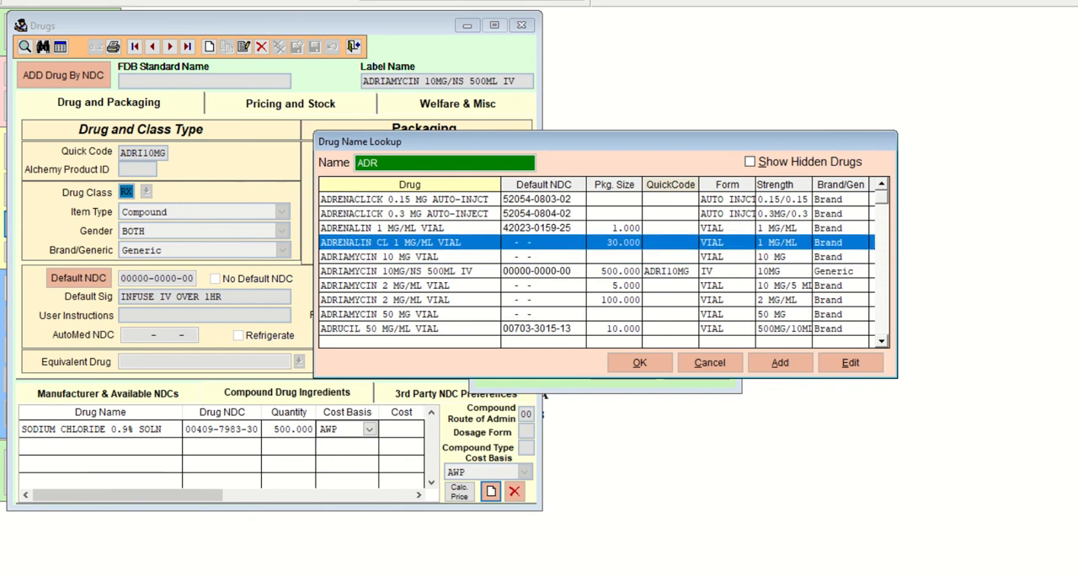
key("Down")
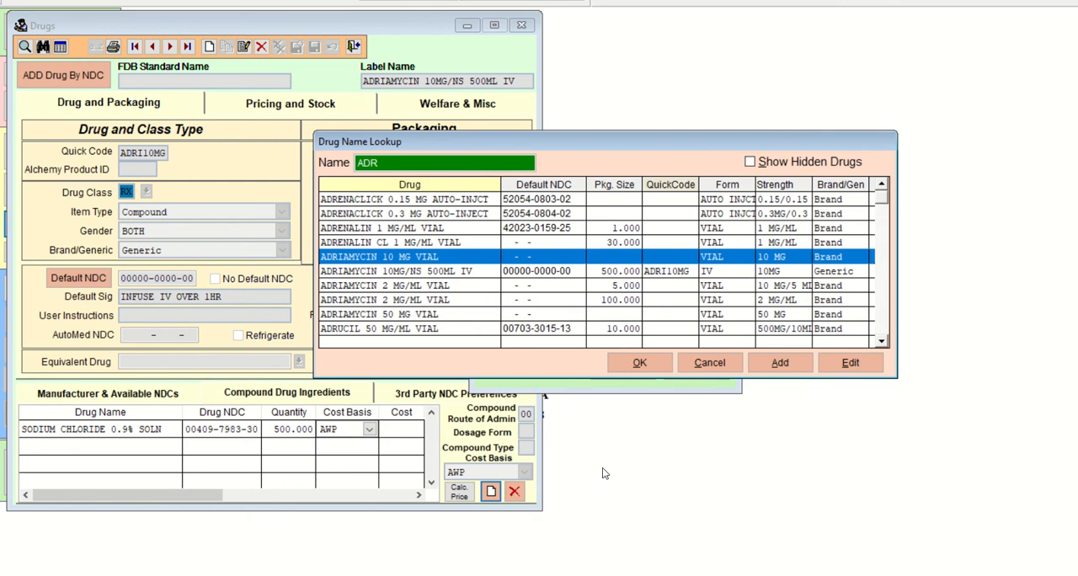
left_click(638, 363)
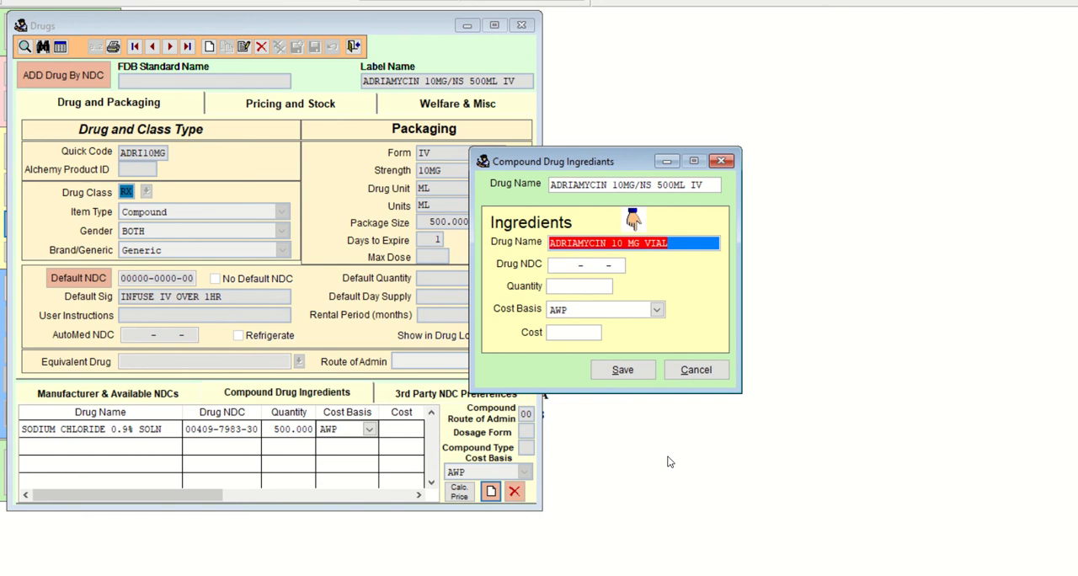
key("Tab")
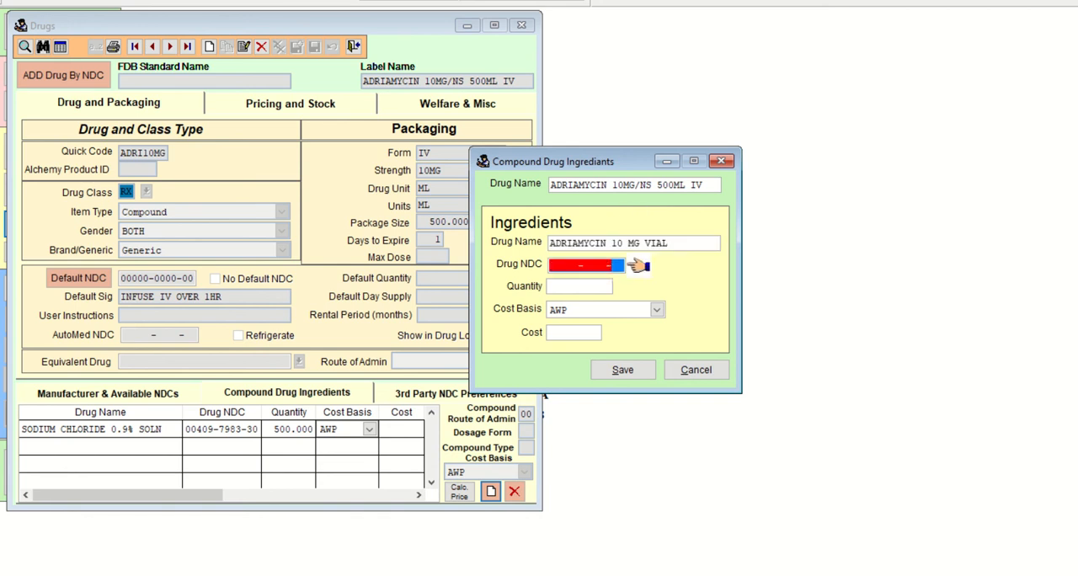
key("Tab")
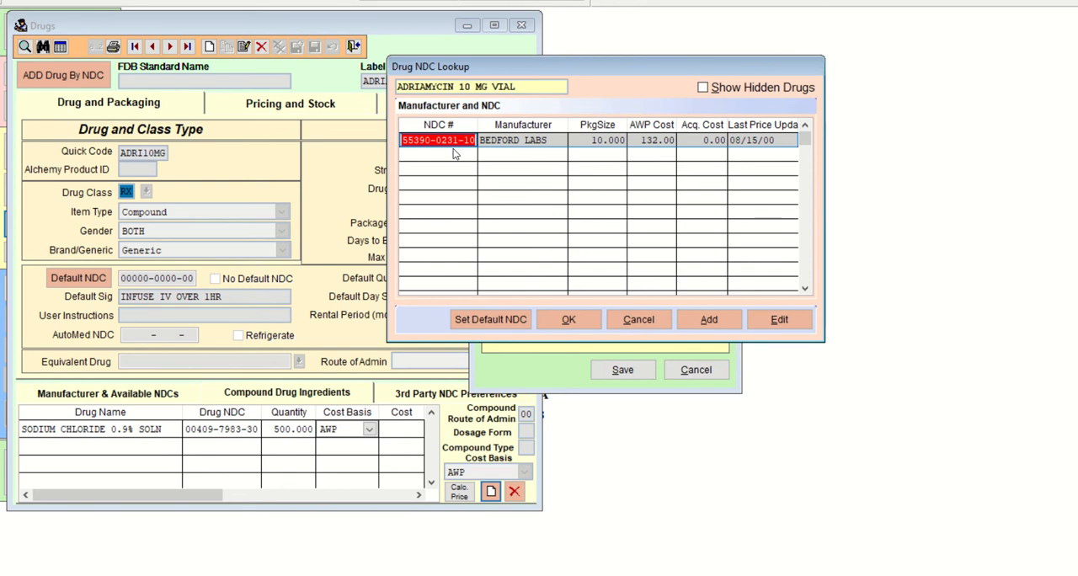
left_click(572, 318)
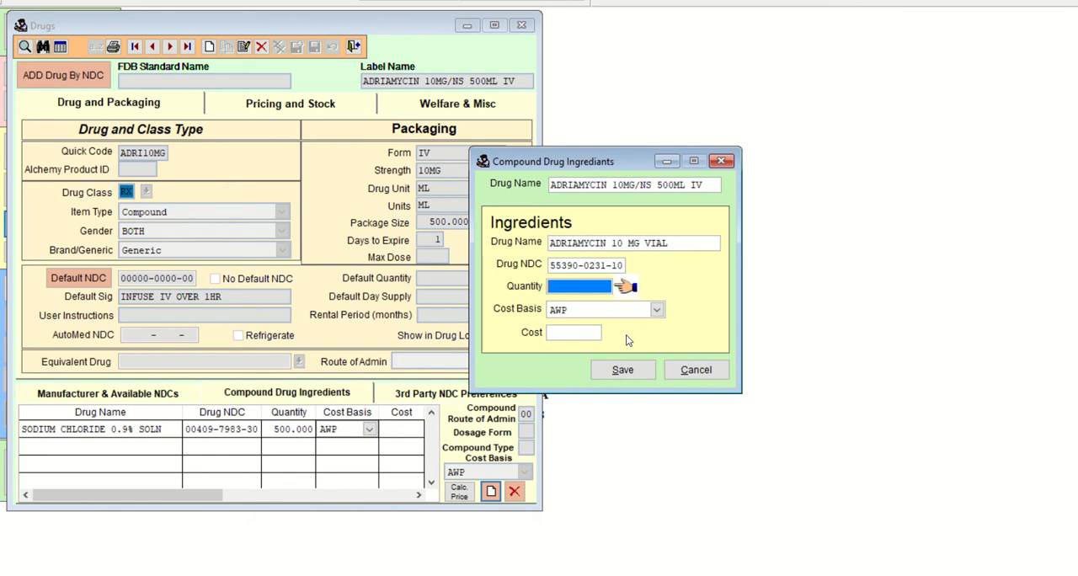
left_click(692, 371)
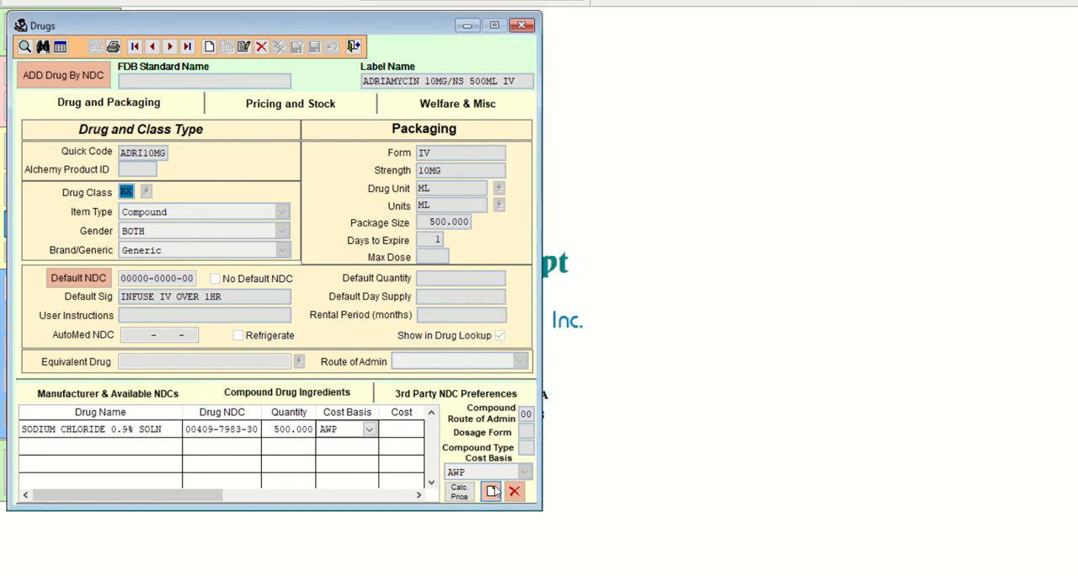
left_click(491, 491)
type("ADR")
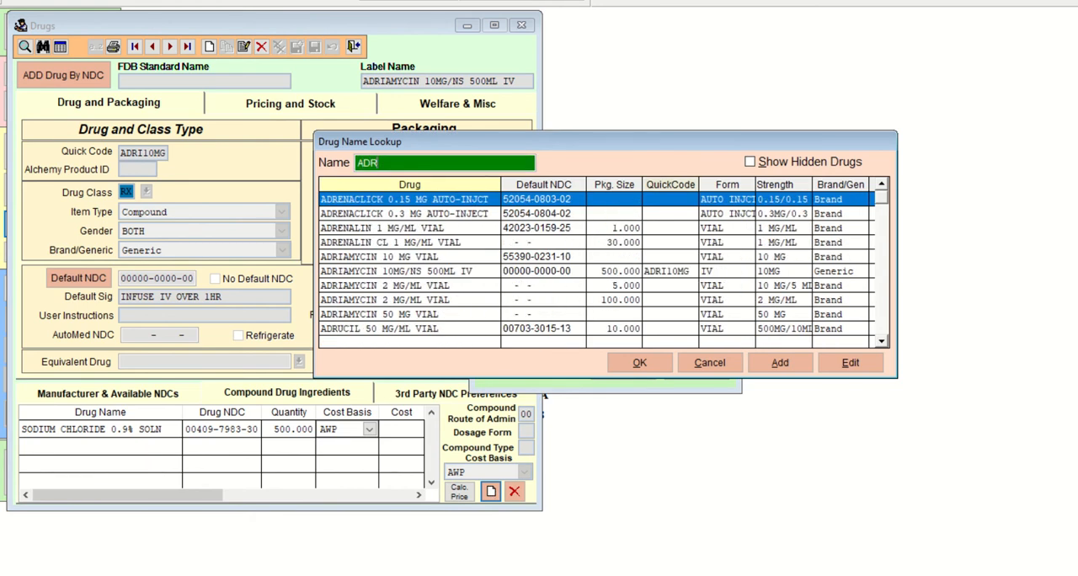
key("Down")
key("Down")
key("Down")
key("Down")
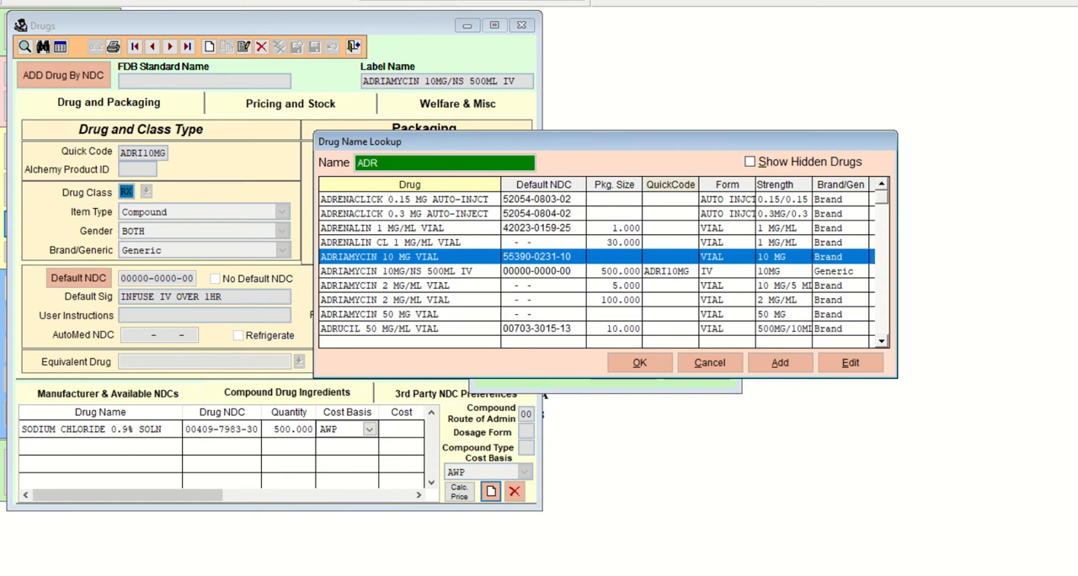
left_click(640, 363)
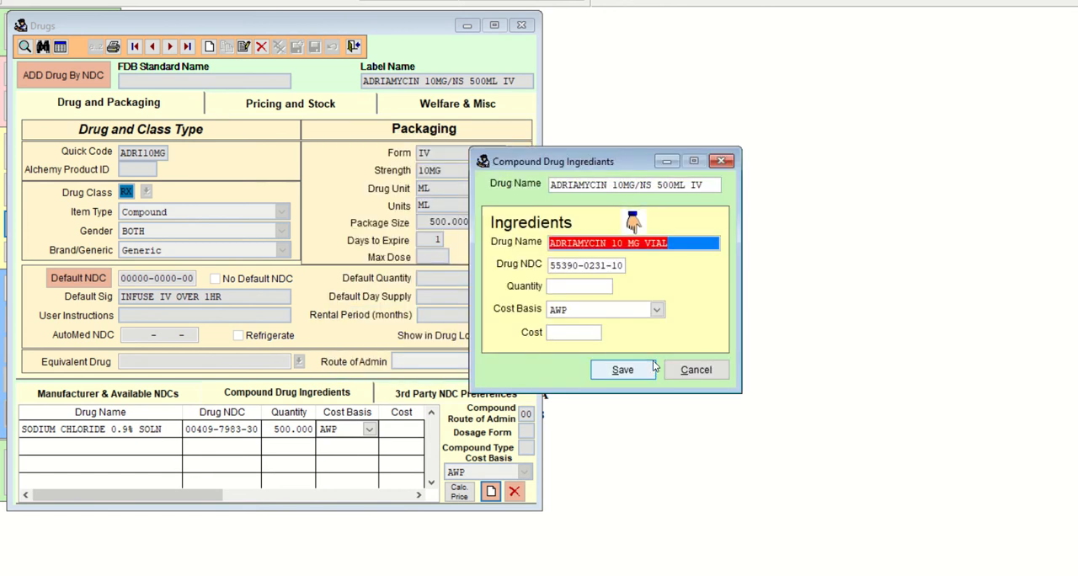
Try clearing the Drug NDC of the ADRIAMYCIN 10 MG VIAL ingredient.
left_click_drag(551, 266, 631, 275)
key("Delete")
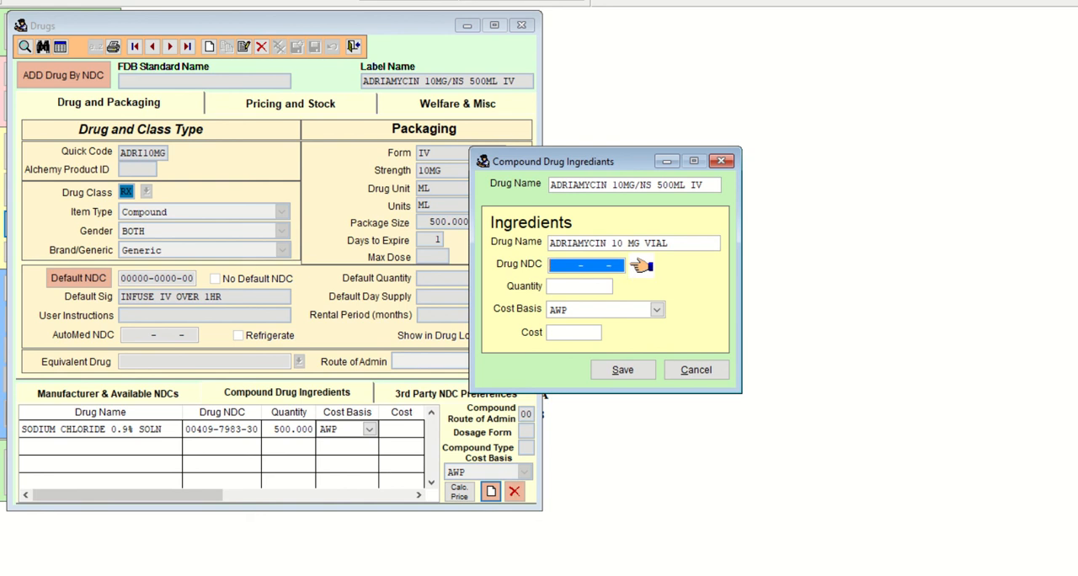
left_click(638, 266)
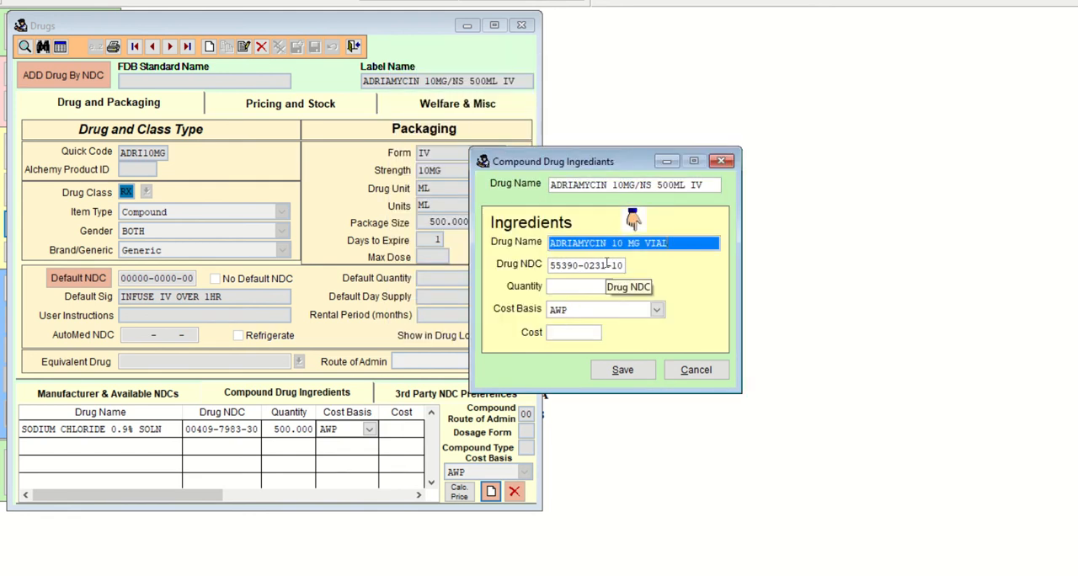
Set the ADRIAMYCIN 10 MG VIAL quantity to 5, keep AWP as the cost basis, and save the ingredient.
left_click(582, 285)
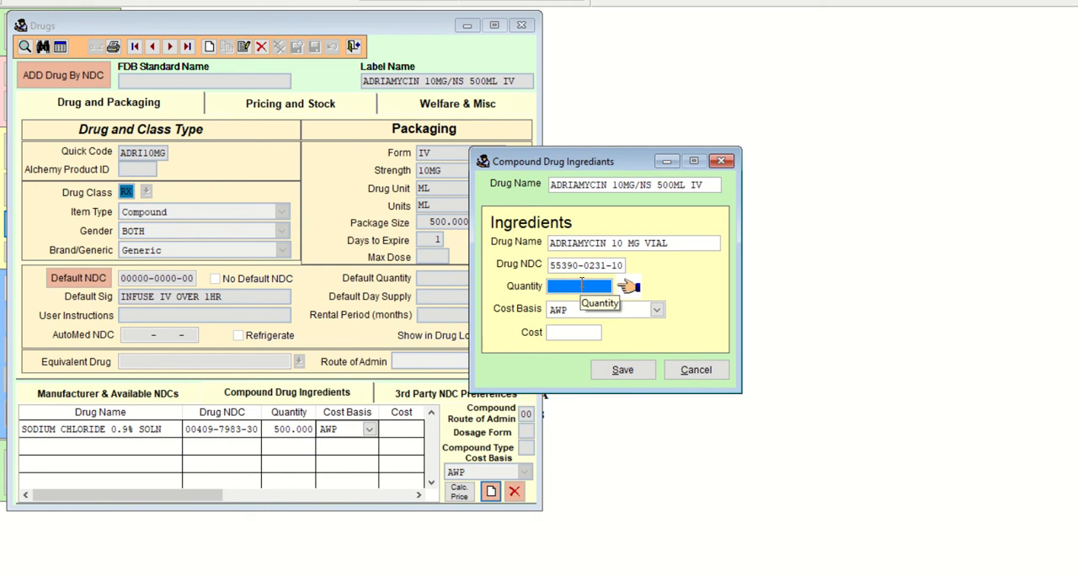
type("5")
key("Tab")
key("Tab")
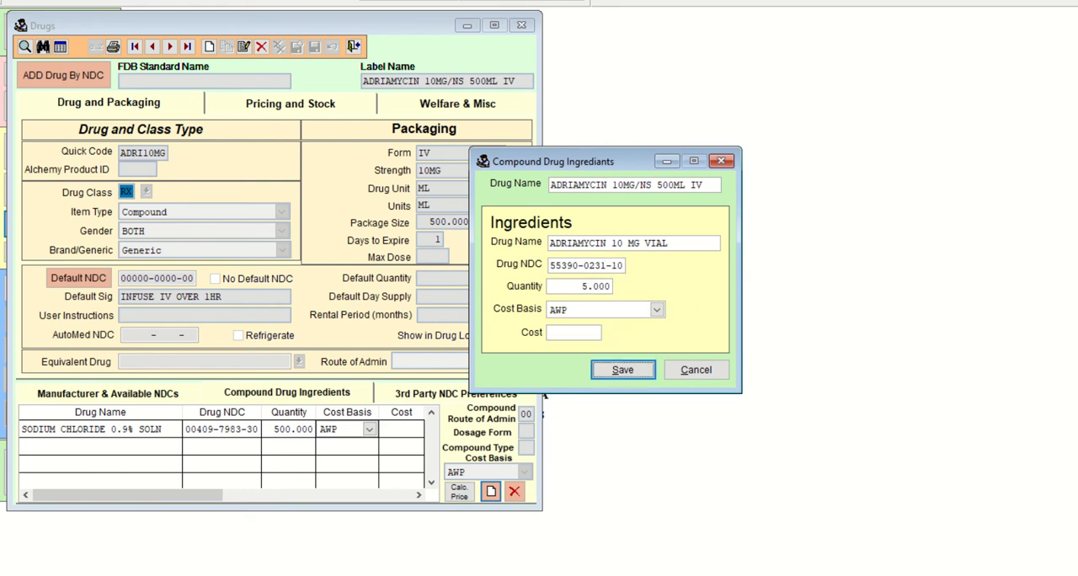
key("Return")
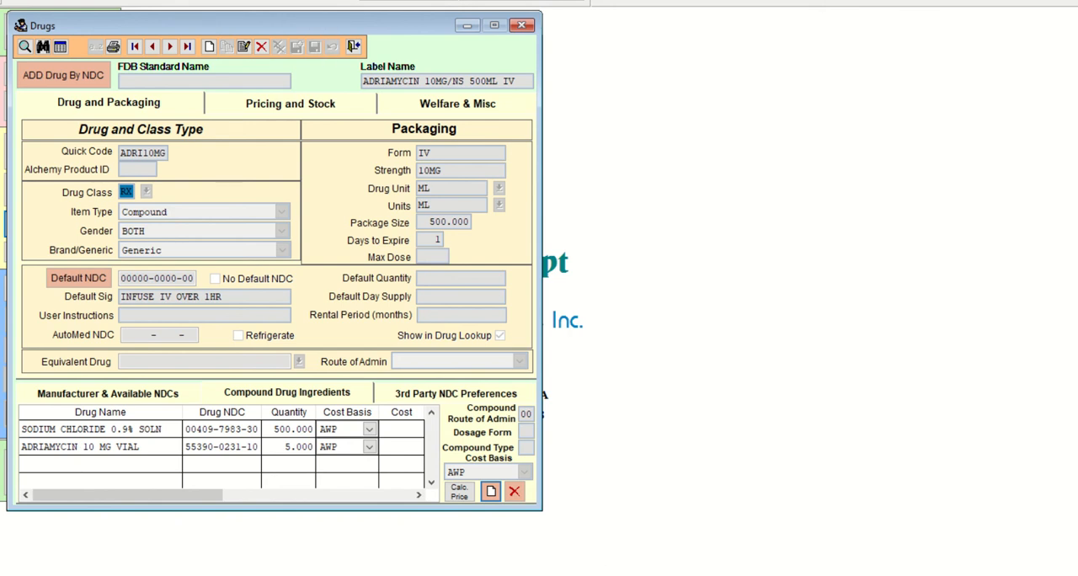
Switch to the COM103 Quiz 2.1 Practice document in Word and position it beside the drug record.
mouse_move(608, 575)
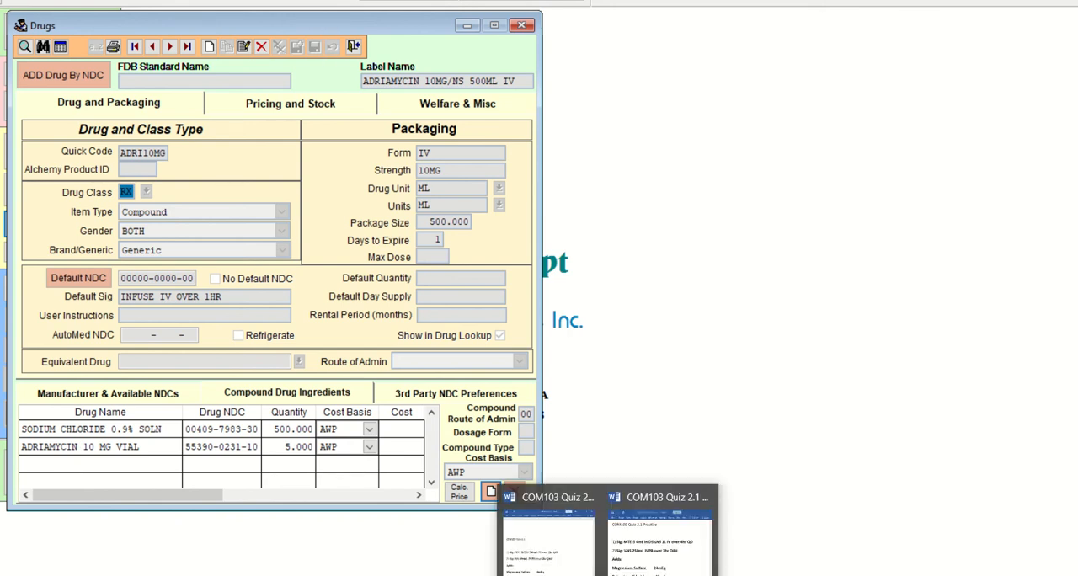
left_click(639, 572)
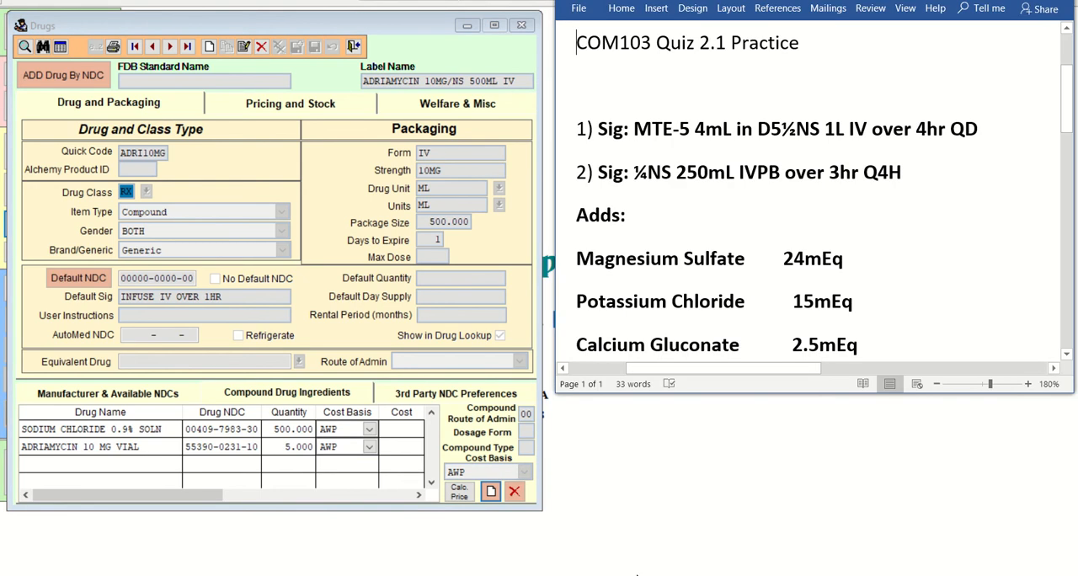
left_click_drag(847, 0, 835, 1)
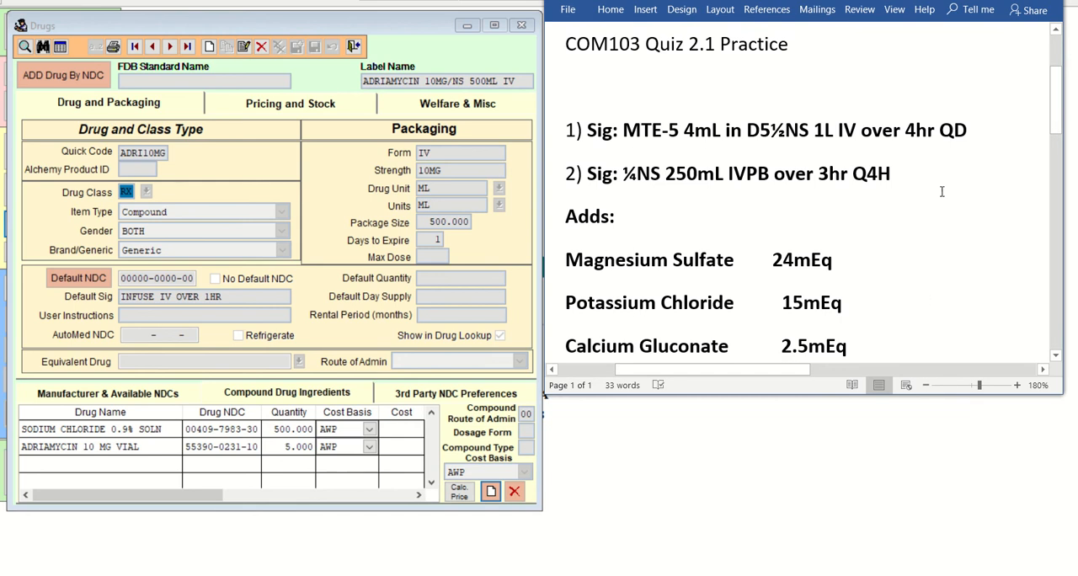
Switch to Chrome and review the Lab 35: Chemo Compounds assignment page, including its instructions and Quiz 2.1 practice preview.
mouse_move(569, 574)
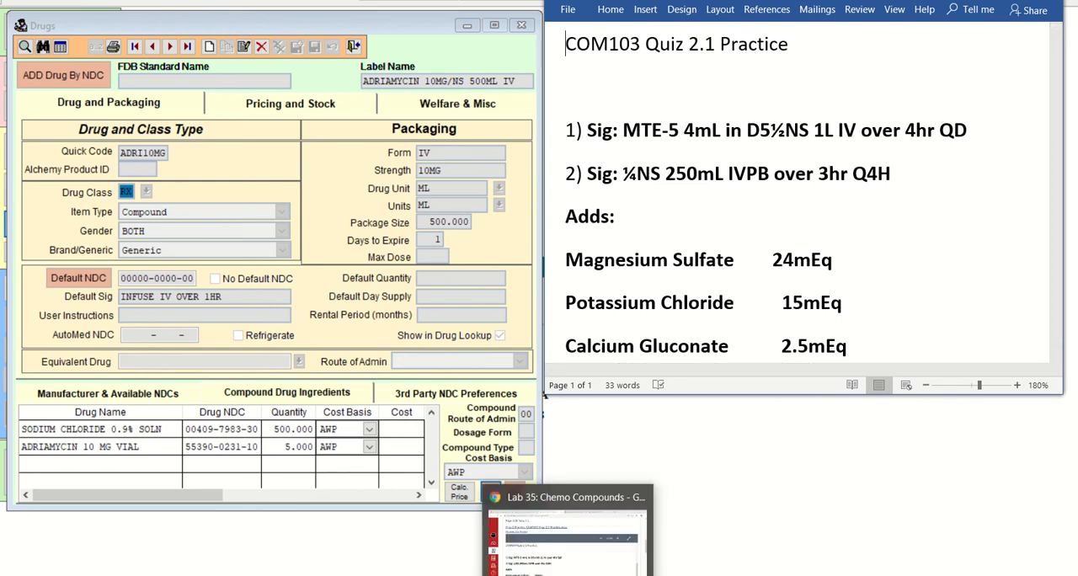
left_click(569, 539)
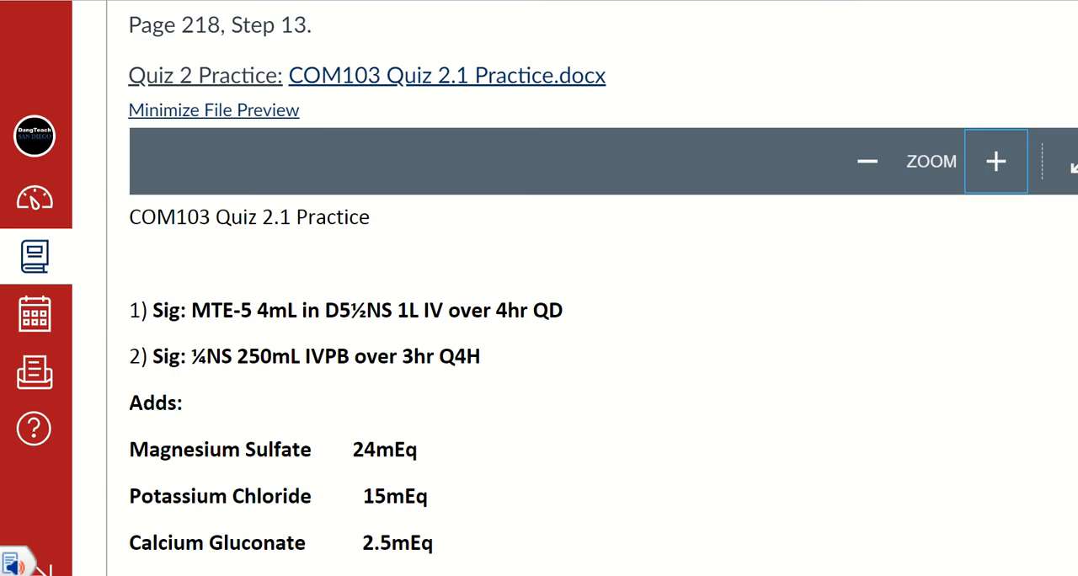
scroll(589, 337, "up", 10)
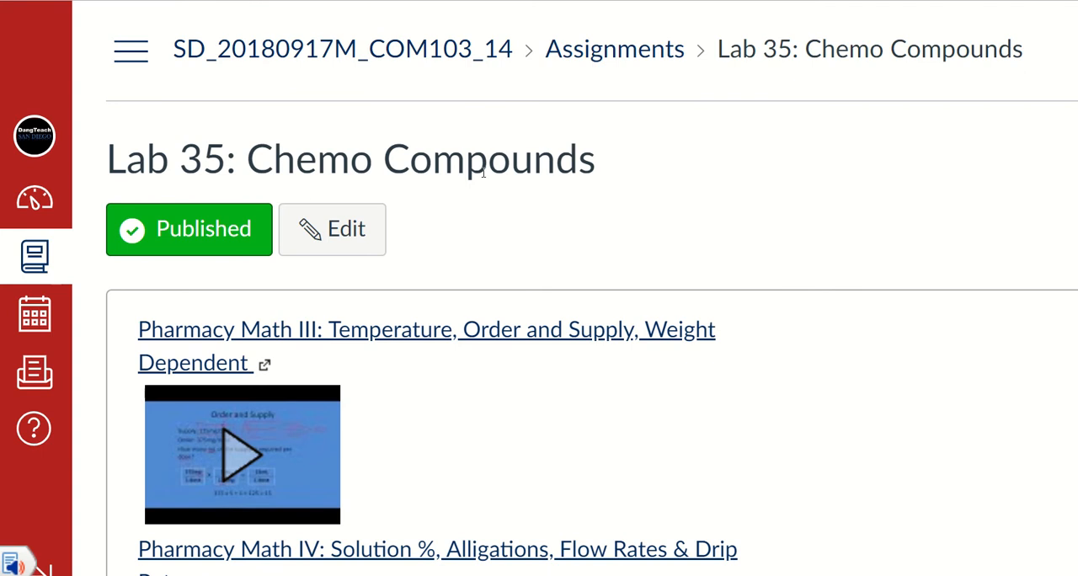
scroll(882, 344, "down", 8)
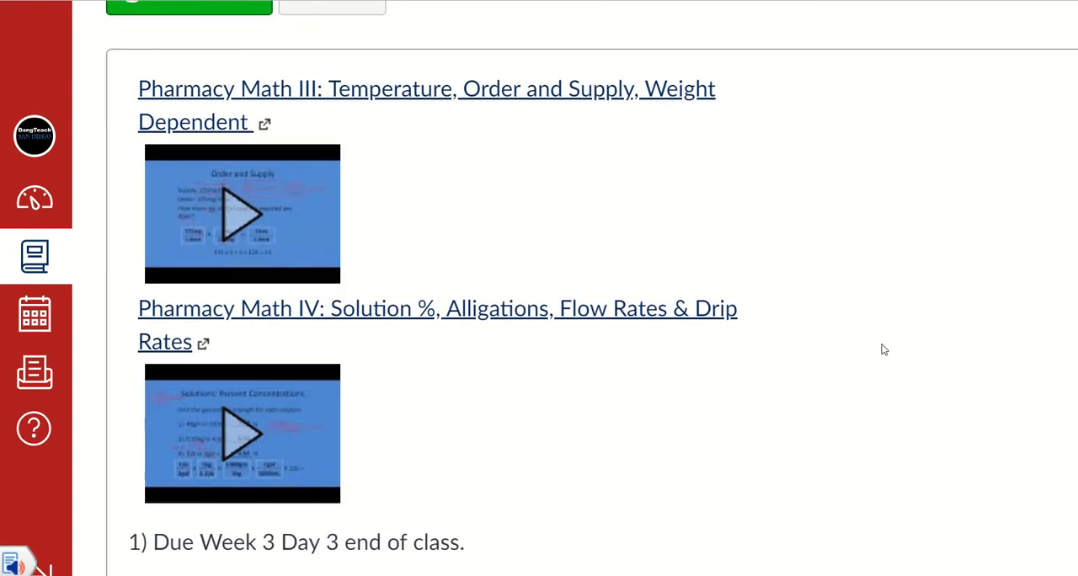
scroll(883, 350, "down", 1)
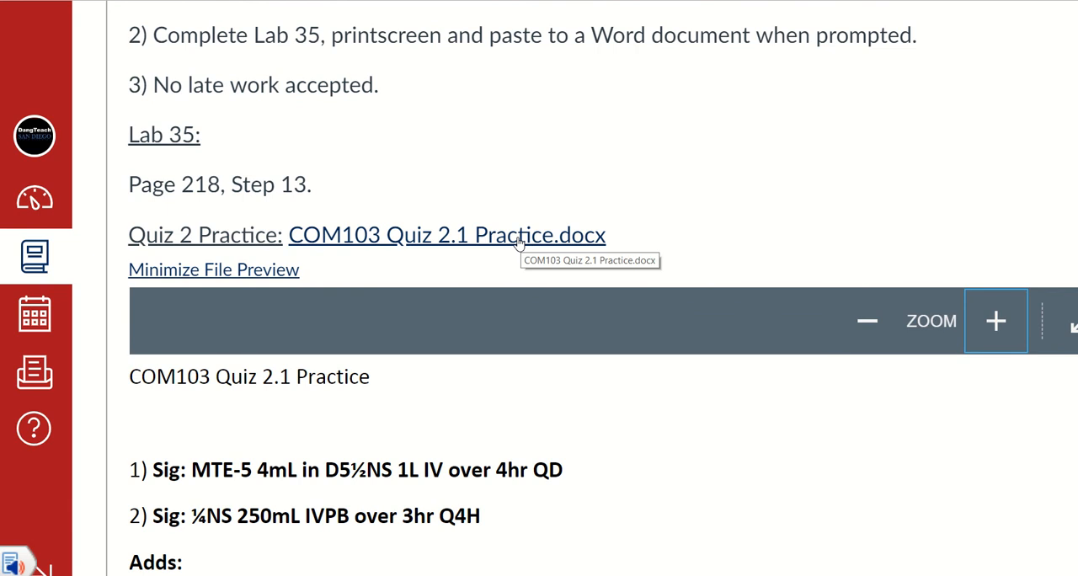
scroll(517, 241, "down", 4)
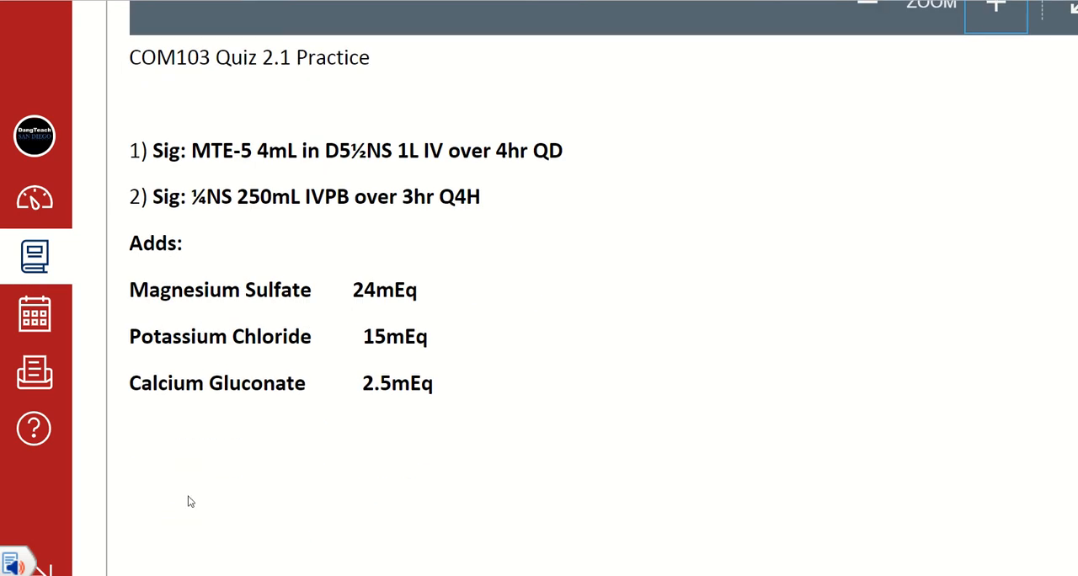
Return to the drug record and bring the COM103 Quiz 2.1 Practice Word document back beside it.
left_click(556, 575)
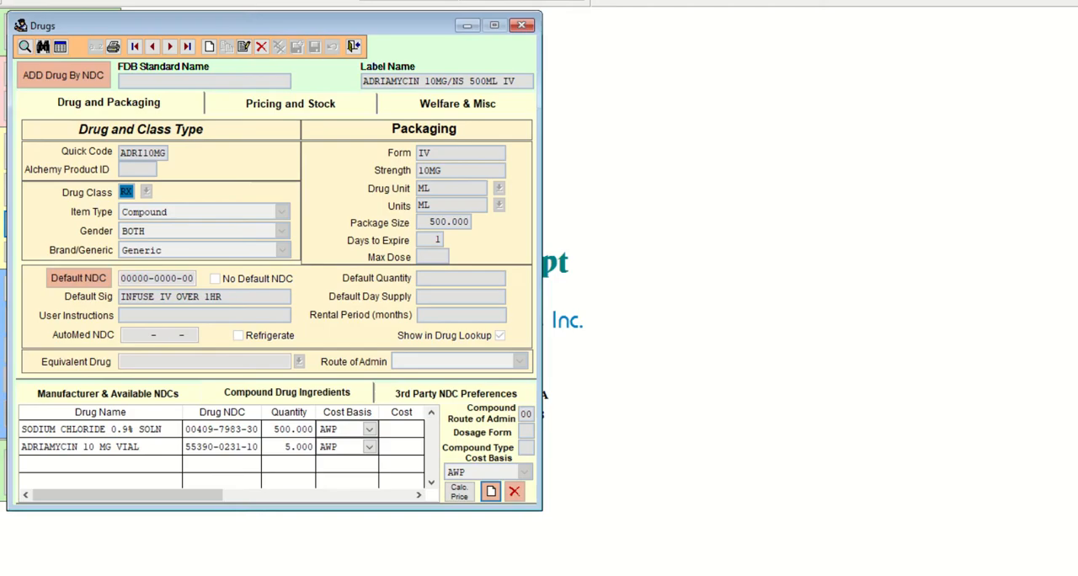
left_click(608, 575)
left_click(659, 563)
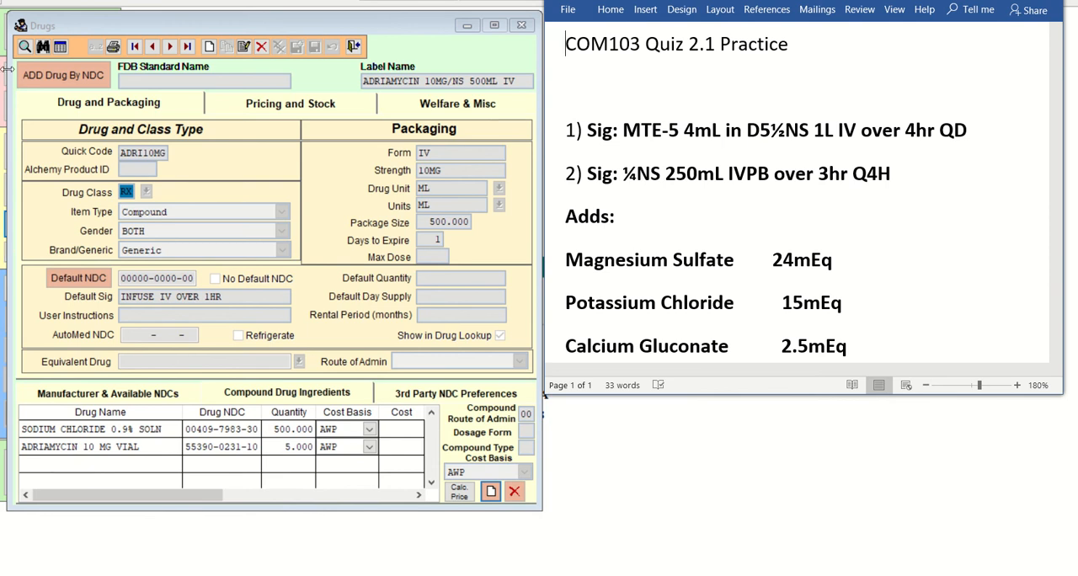
Start a new drug record, move to its label name, and bring the COM103 Quiz 2.1 Practice document back beside it.
left_click(208, 51)
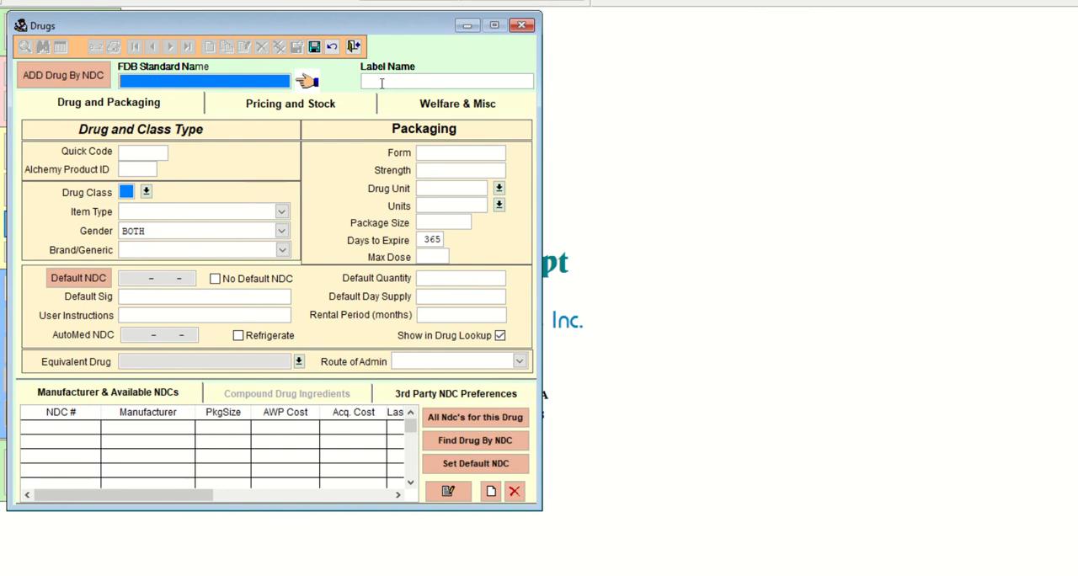
key("Tab")
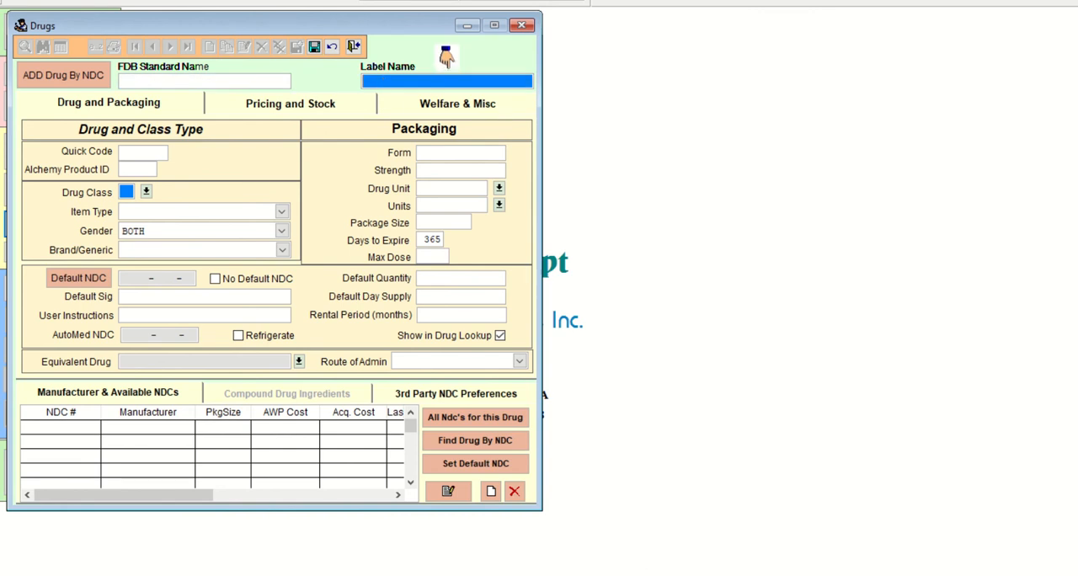
left_click(608, 575)
left_click(661, 539)
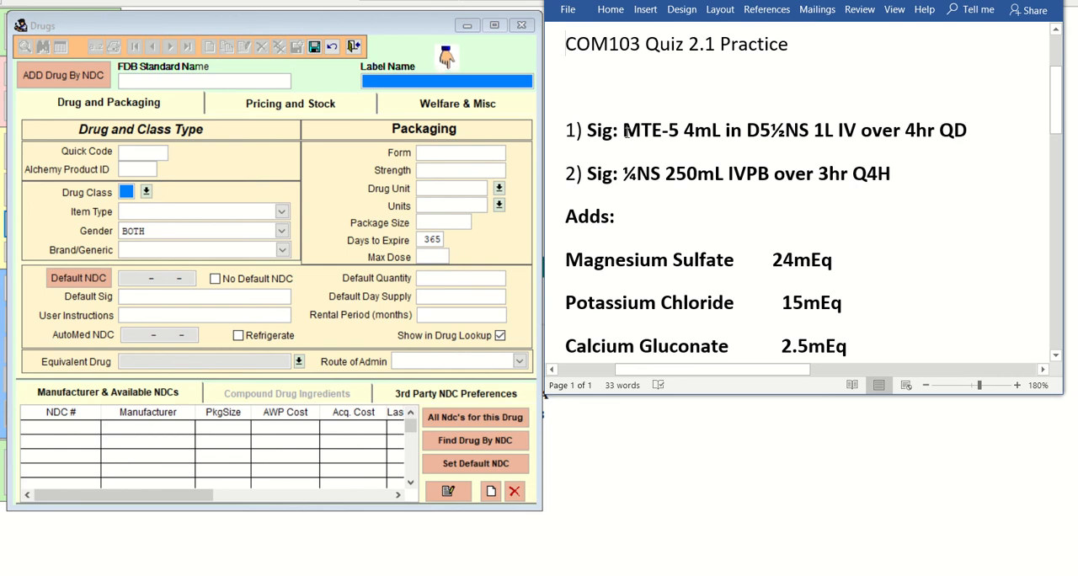
Copy the first order's text, "MTE-5 4mL in D5½NS 1L IV over 4hr QD", and try to paste it into the label name.
left_click_drag(624, 135, 966, 135)
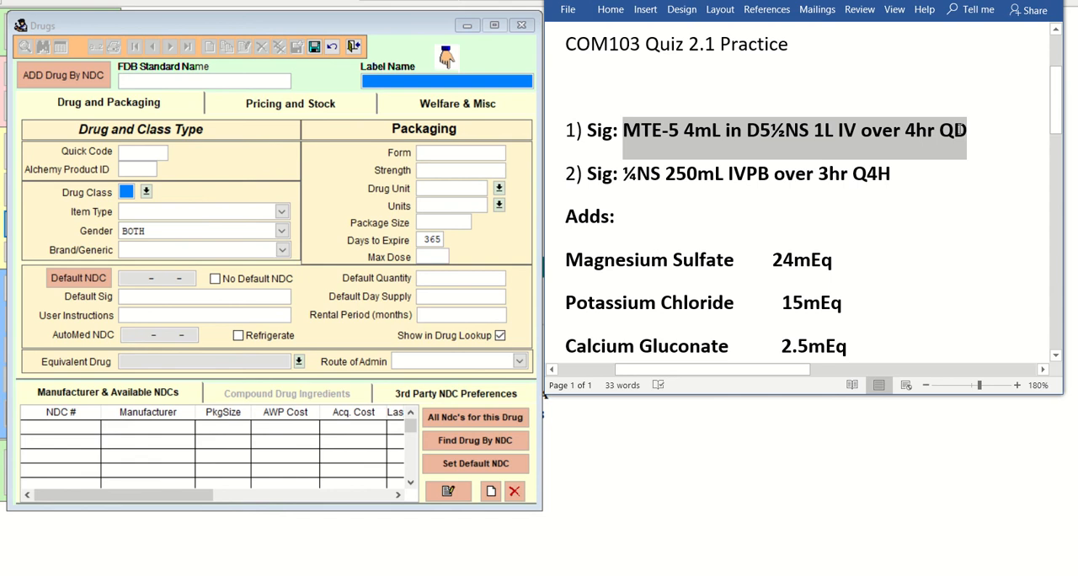
right_click(843, 135)
left_click(876, 159)
right_click(377, 85)
right_click(371, 84)
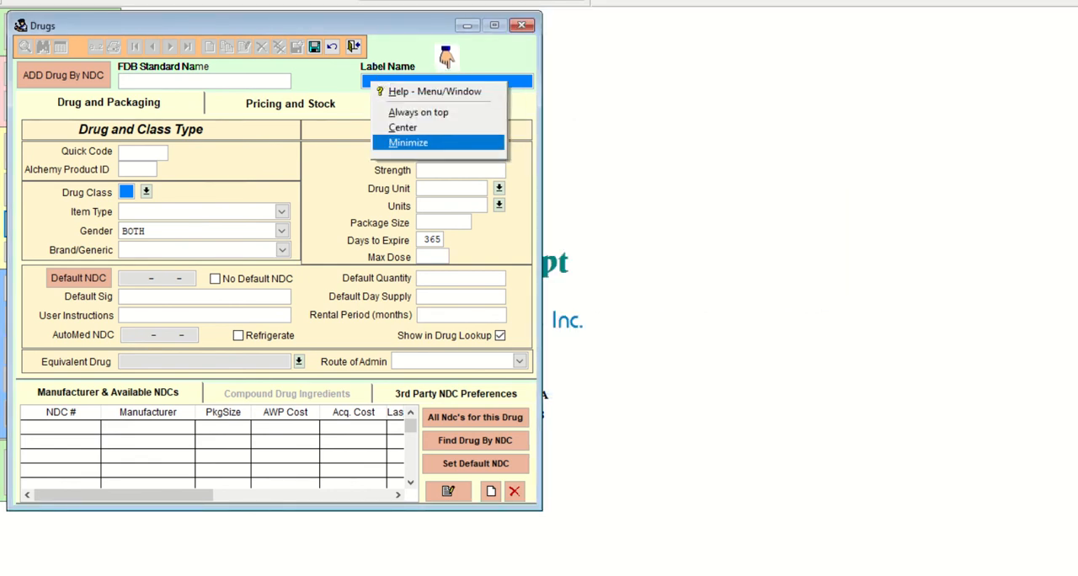
Consult the first order in Word again and enter MTE5 4ML IN D51/2NS as the new drug's label name.
left_click(607, 574)
left_click(663, 535)
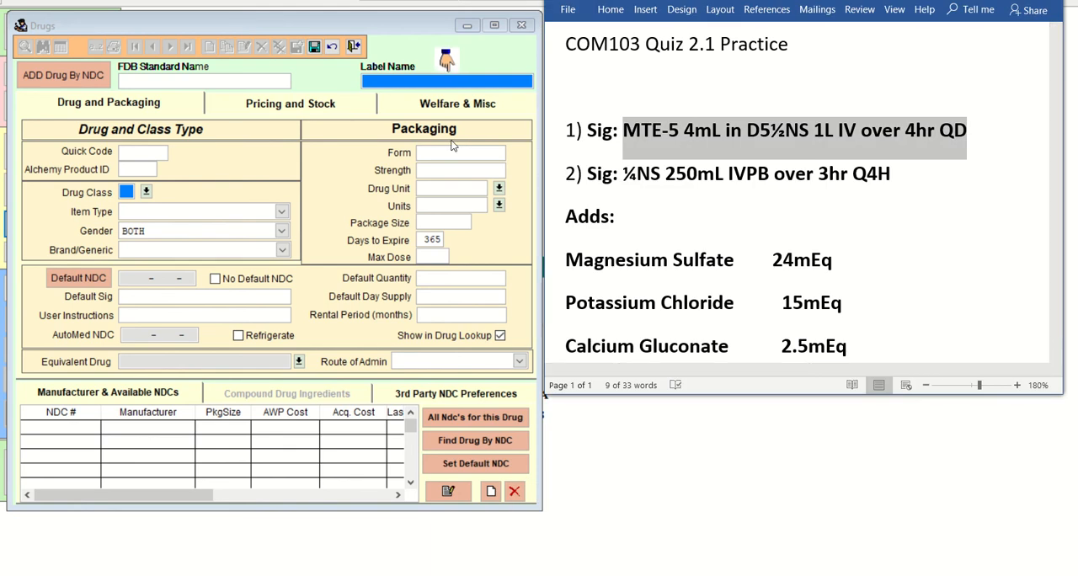
left_click(403, 80)
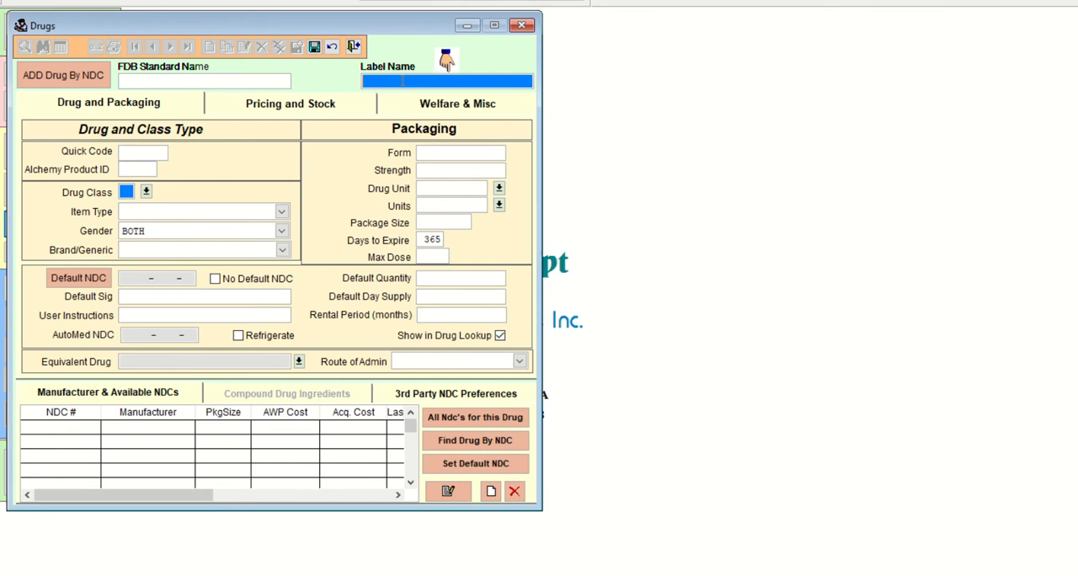
type("MTES")
type(" 4ML IN")
type("D51/2NS")
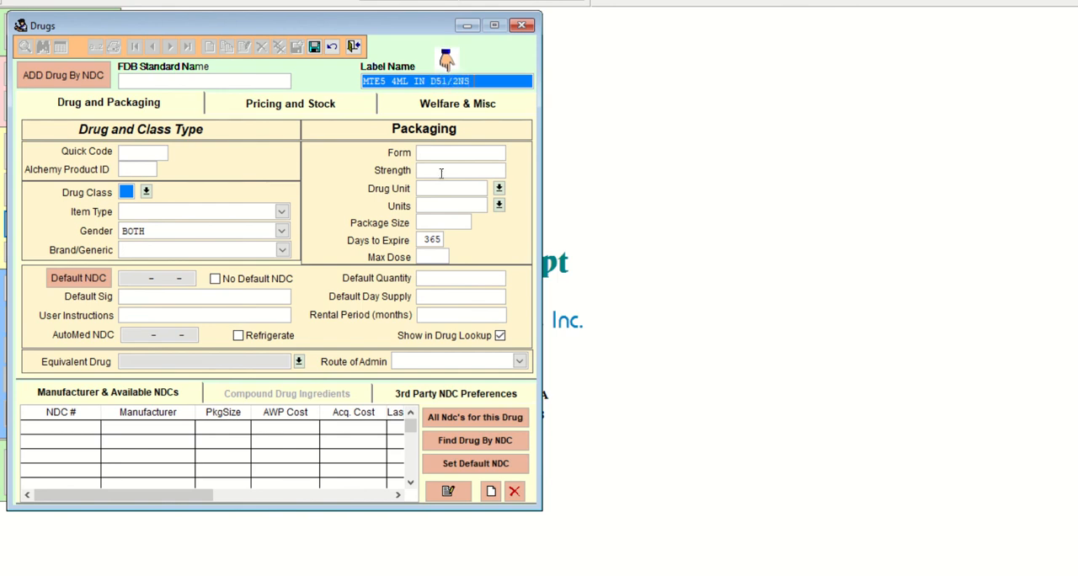
Recheck the first order in the Word document and append 1L IV to the label name.
left_click(607, 575)
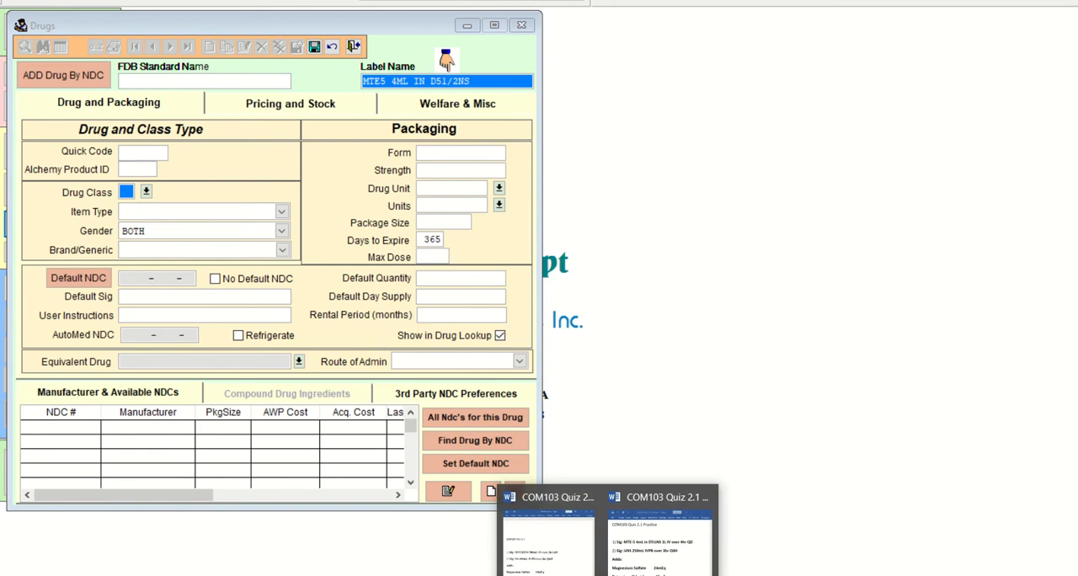
left_click(628, 552)
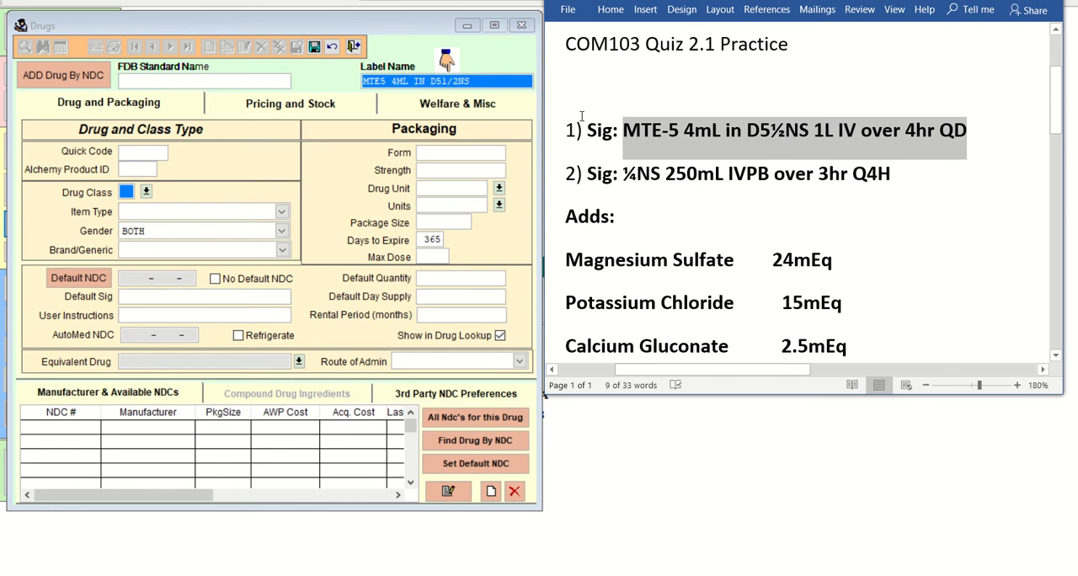
left_click(490, 82)
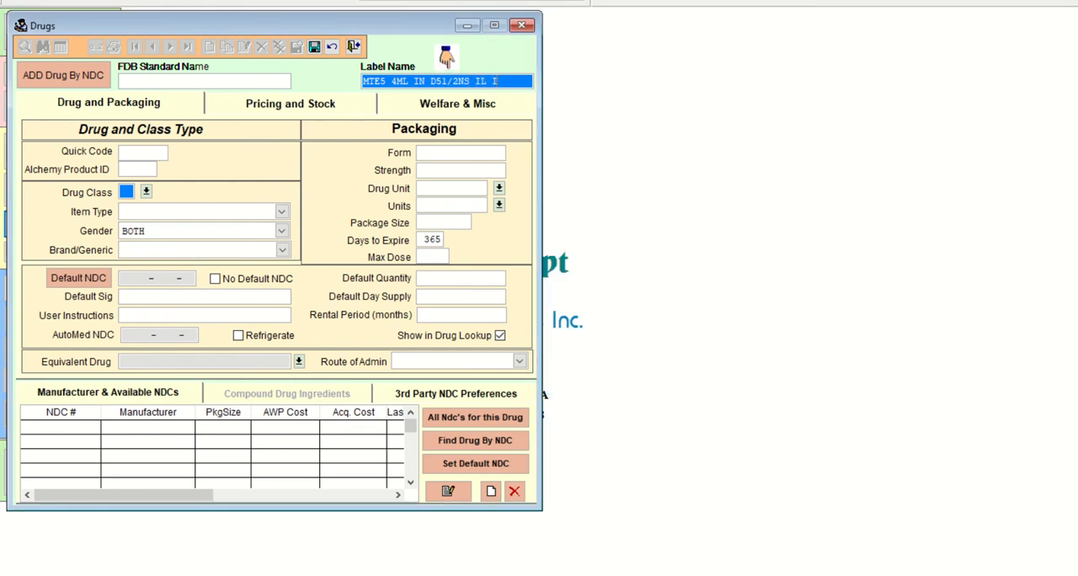
key("BackSpace")
key("BackSpace")
key("BackSpace")
key("BackSpace")
key("BackSpace")
type("1L IV")
Compare the label name with the first order in Word and add the hyphen so the drug reads MTE-5.
left_click(650, 529)
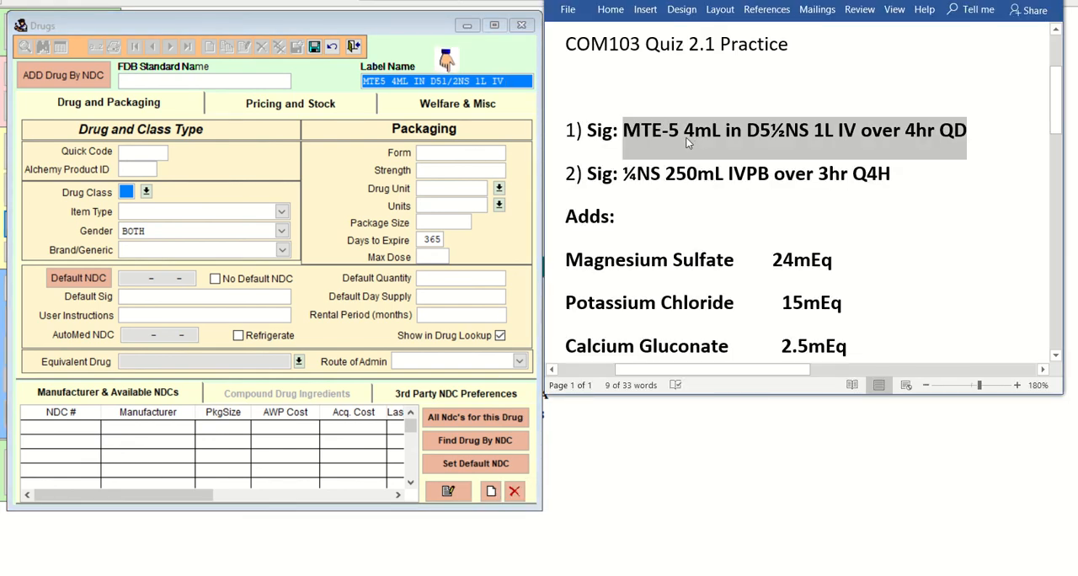
left_click(381, 82)
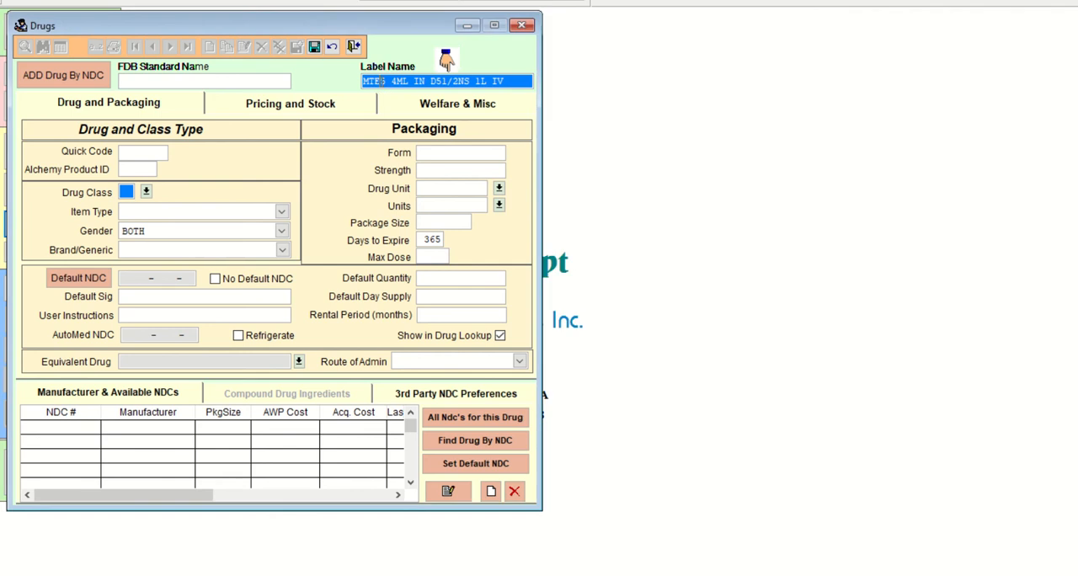
type("-")
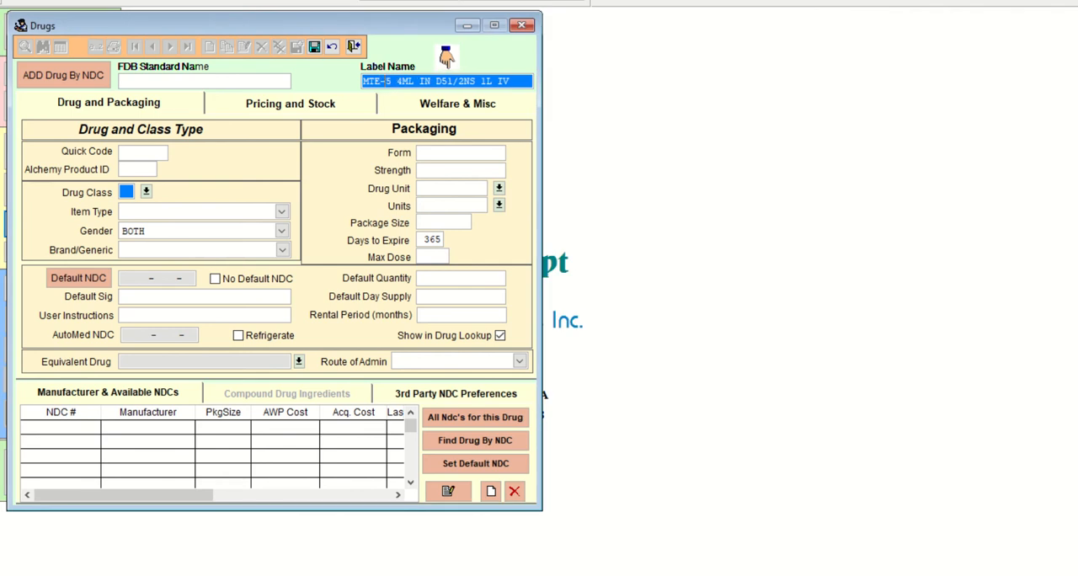
Check the order in Word and replace "IN" with a slash so the label name reads MTE-5 4ML/D51/2NS 1L IV.
left_click(608, 575)
left_click(626, 560)
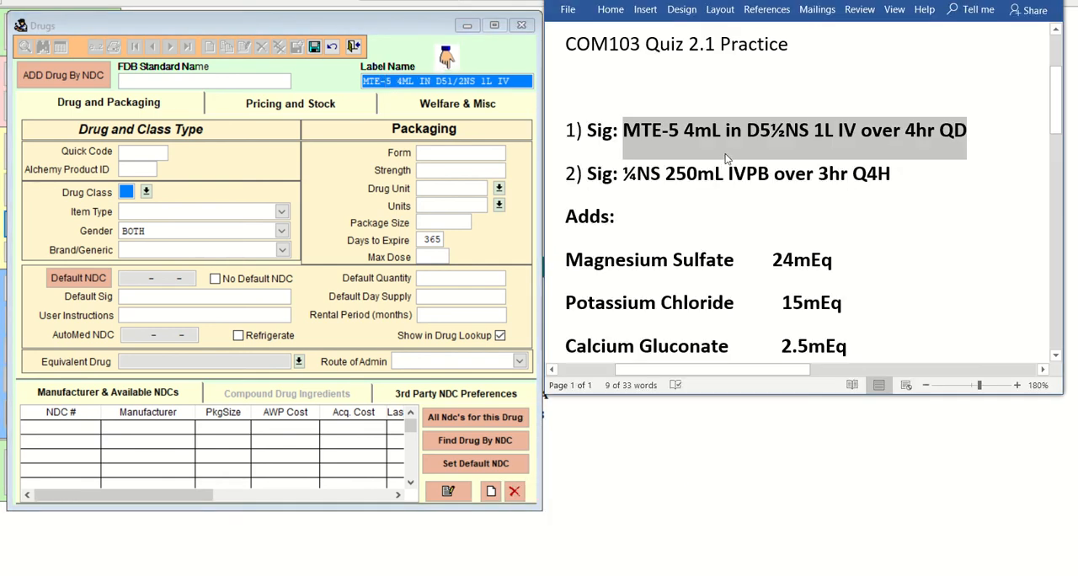
left_click(725, 149)
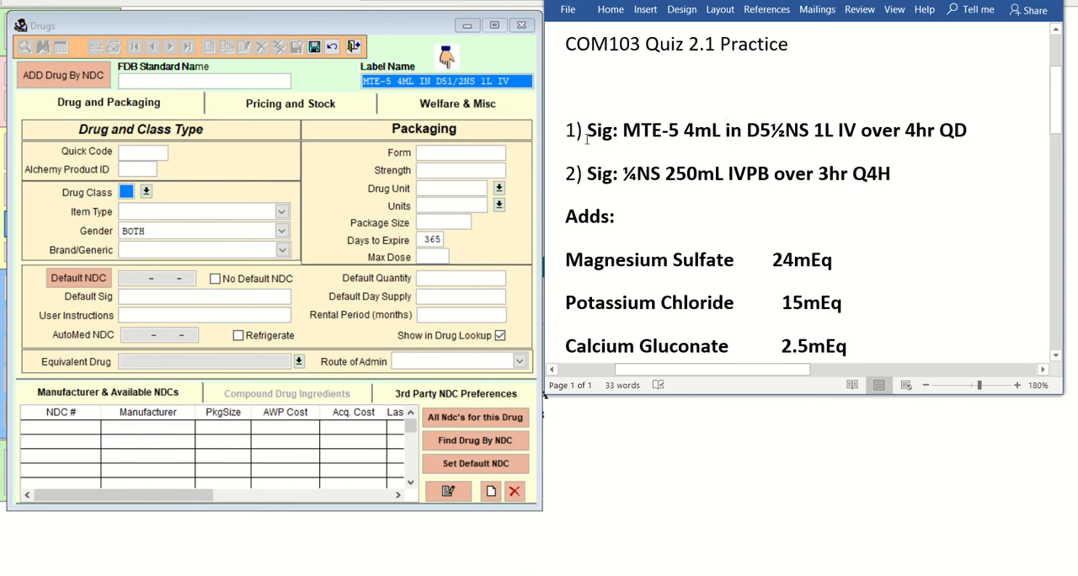
left_click(543, 392)
key("BackSpace")
key("BackSpace")
key("BackSpace")
key("BackSpace")
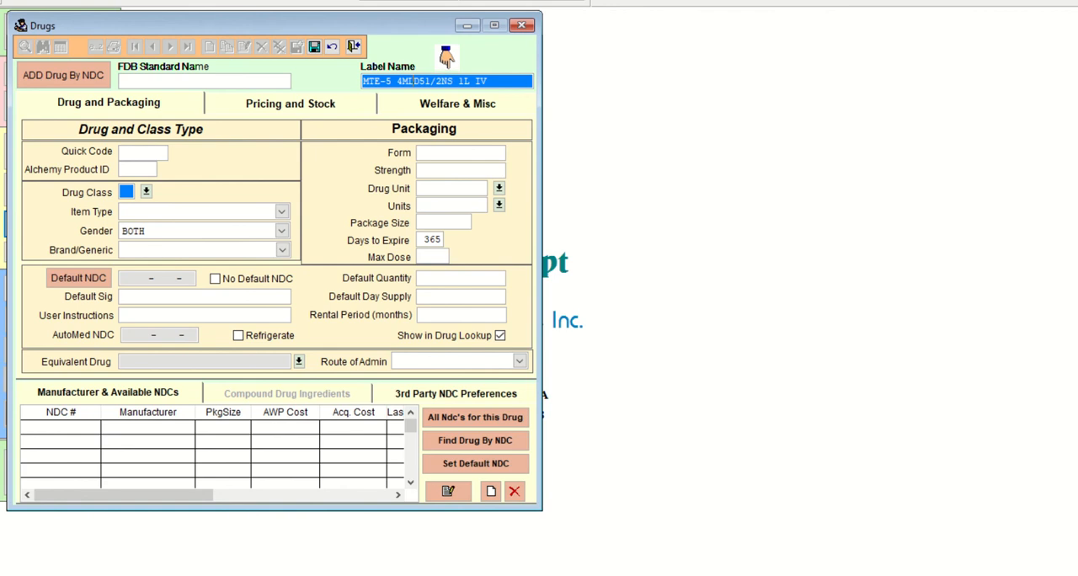
type("L/")
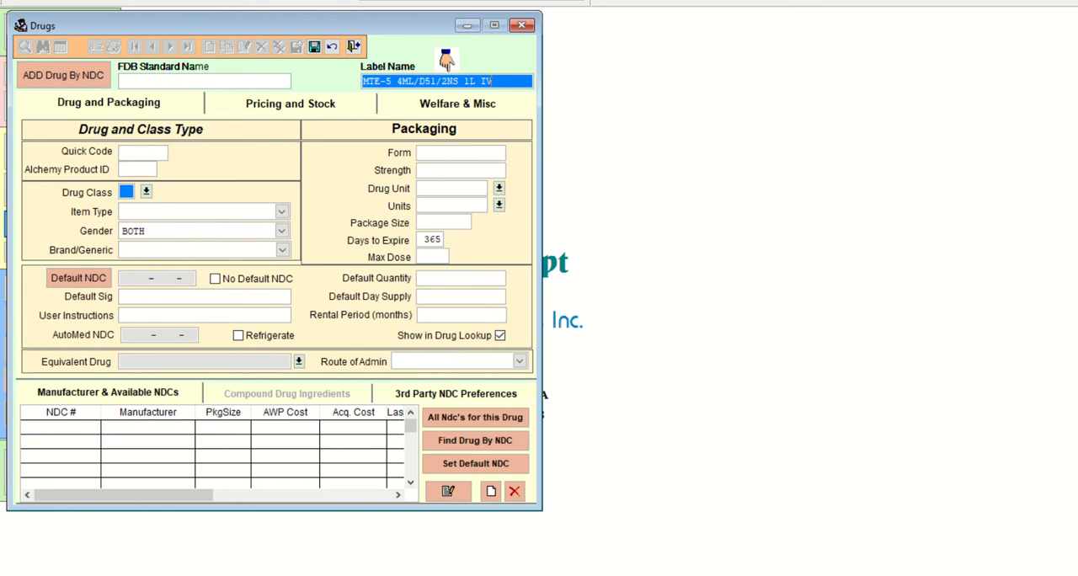
Compare the order's additive and base solution in Word with the label name, and set the Quick Code to MTE5 4ML.
left_click(609, 575)
left_click(661, 497)
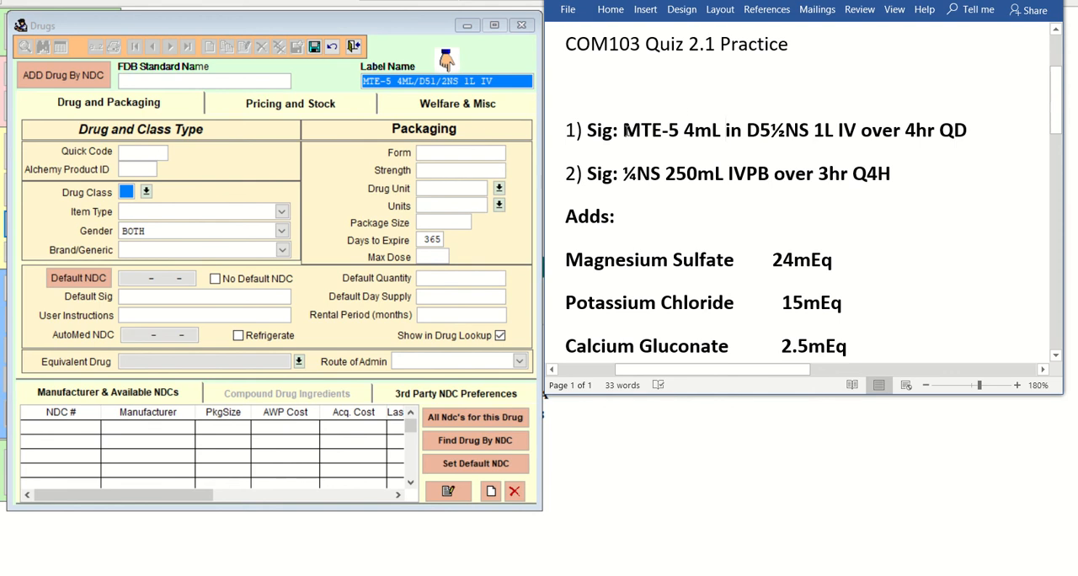
left_click_drag(624, 130, 726, 132)
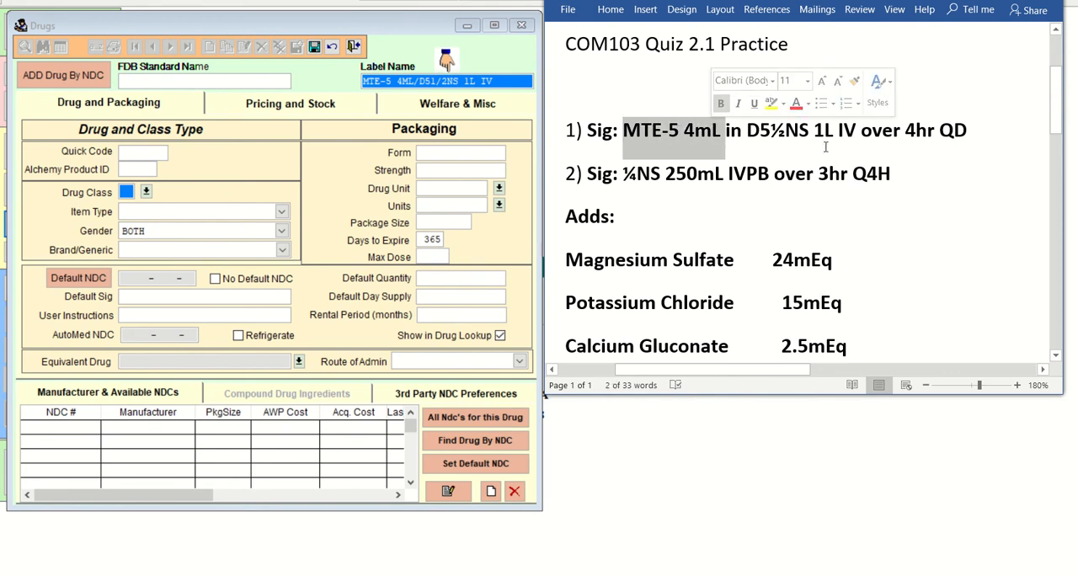
left_click(753, 132)
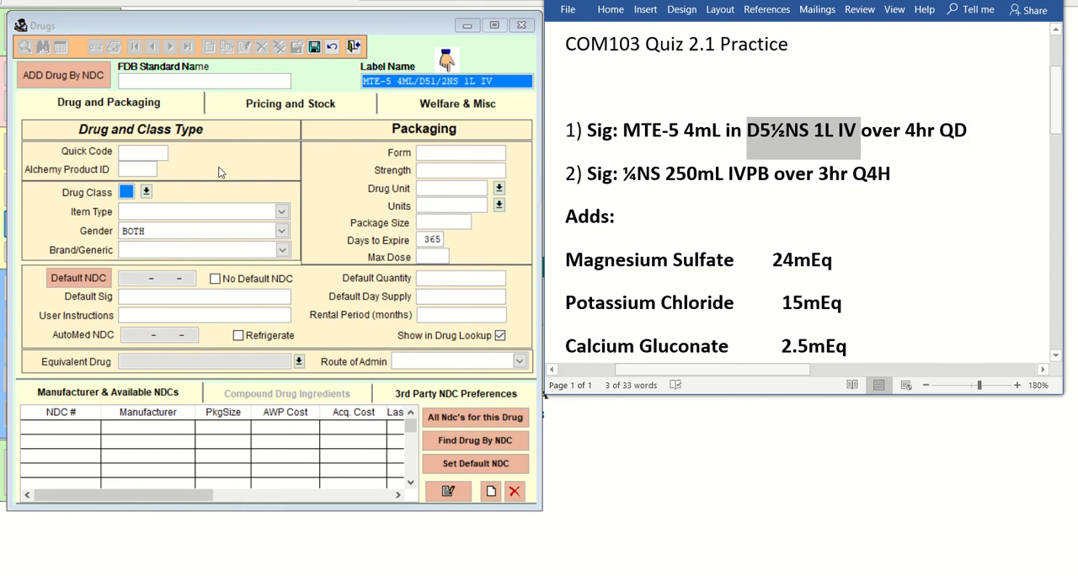
left_click(145, 155)
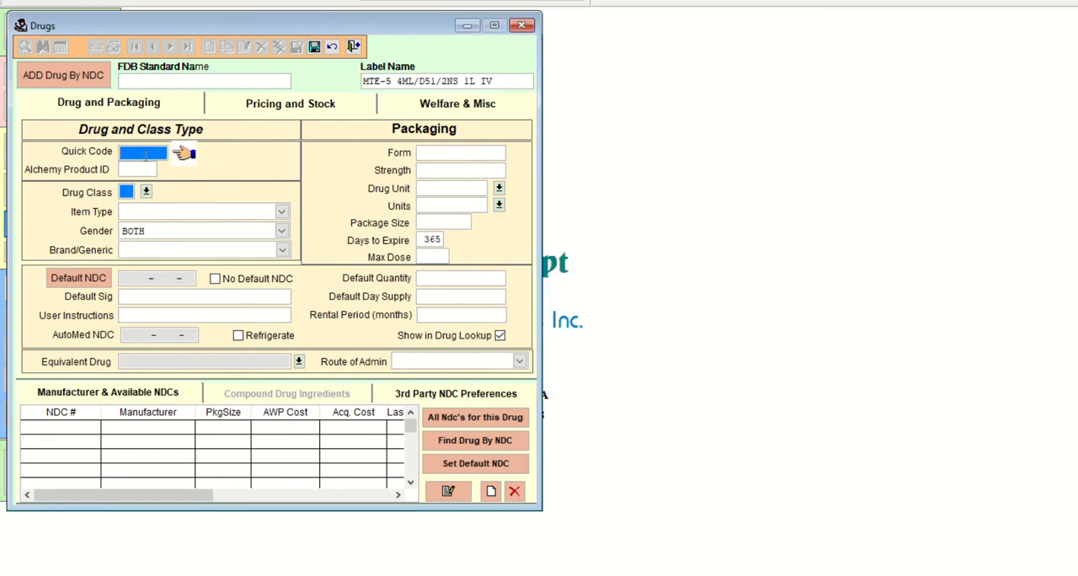
type("MTE5")
type("4ML")
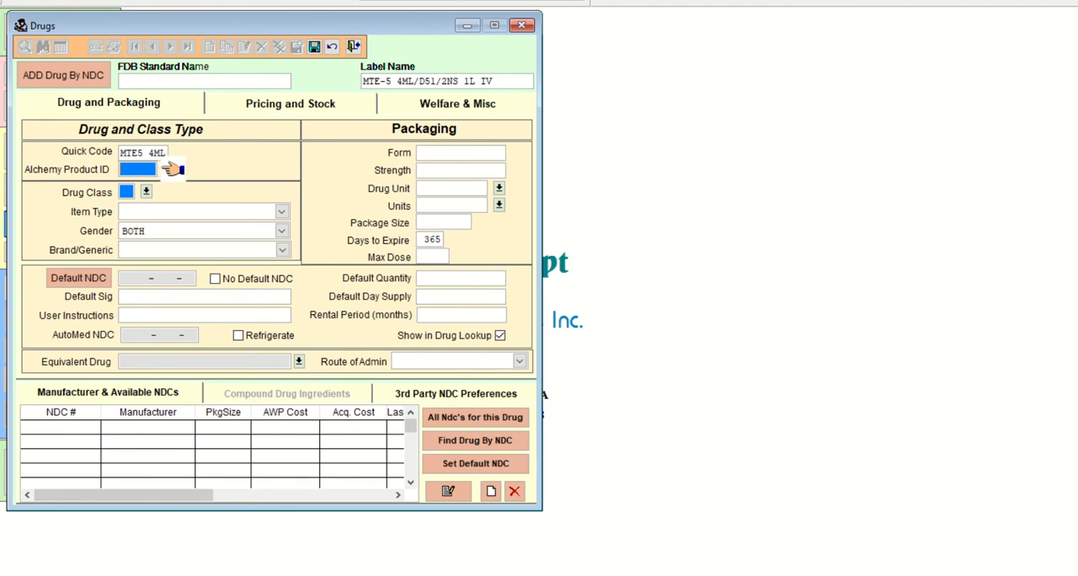
key("Tab")
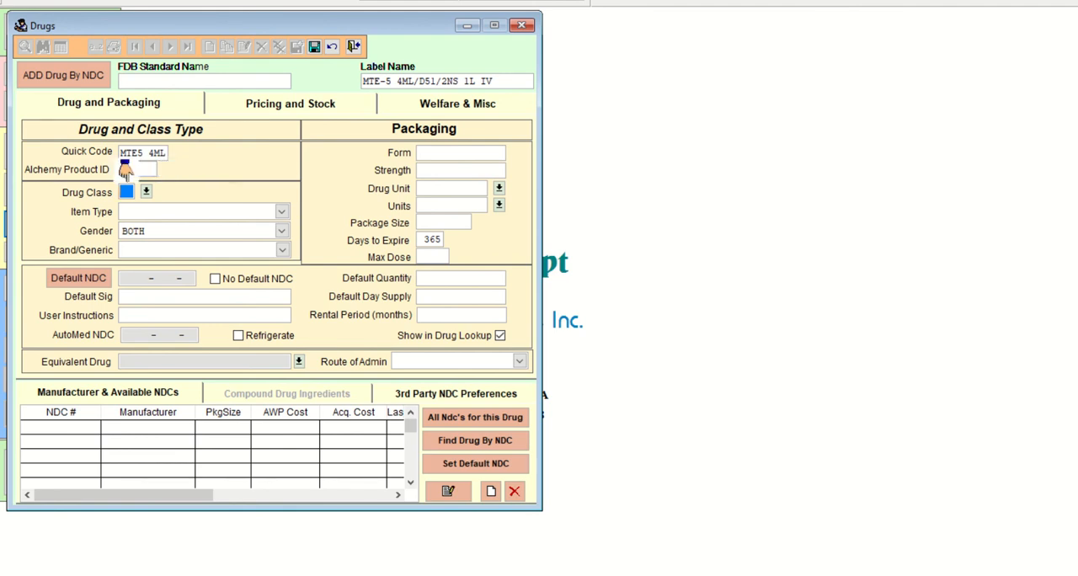
Set the drug class to RX, the item type to Compound and Brand/Generic to Generic, keeping the gender as BOTH.
type("B")
key("Tab")
key("Return")
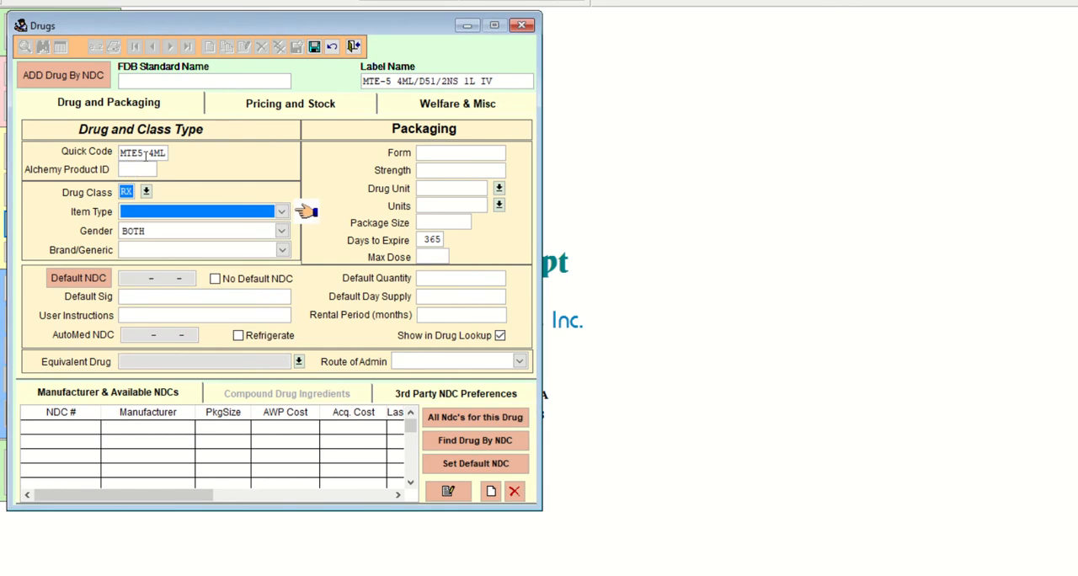
key("c")
key("Tab")
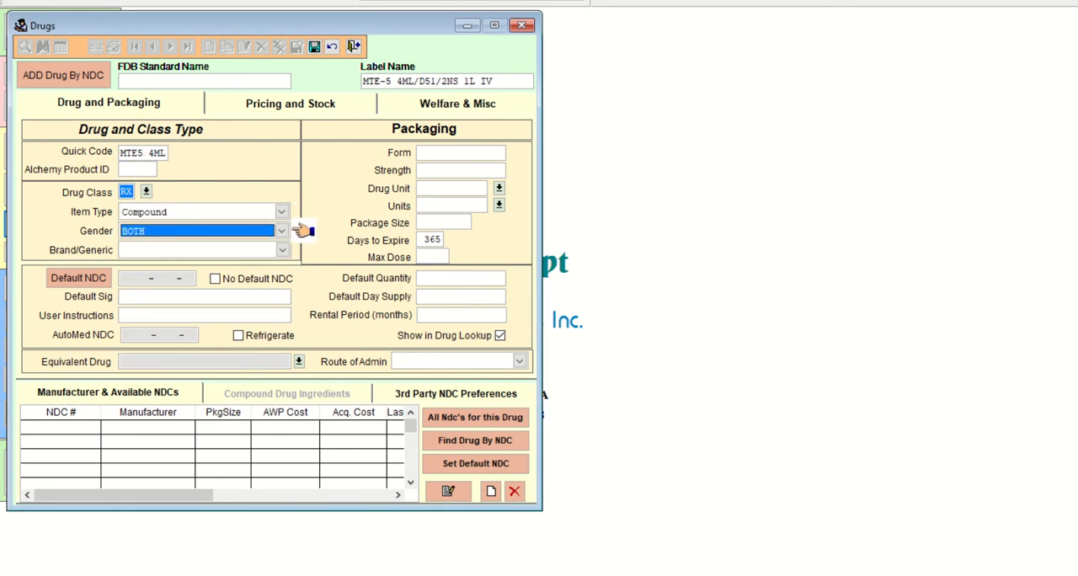
key("Tab")
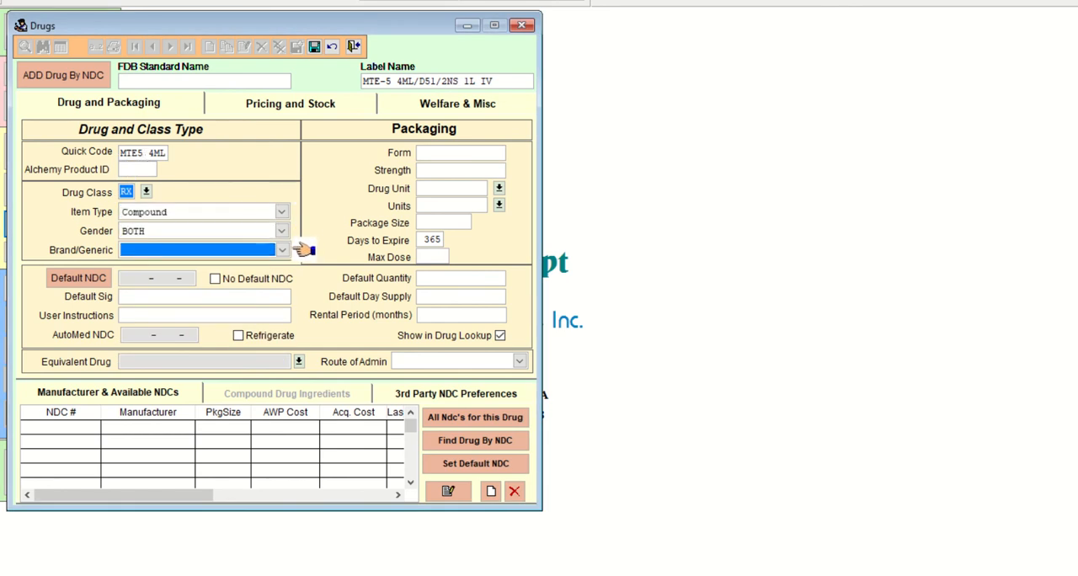
key("g")
key("Tab")
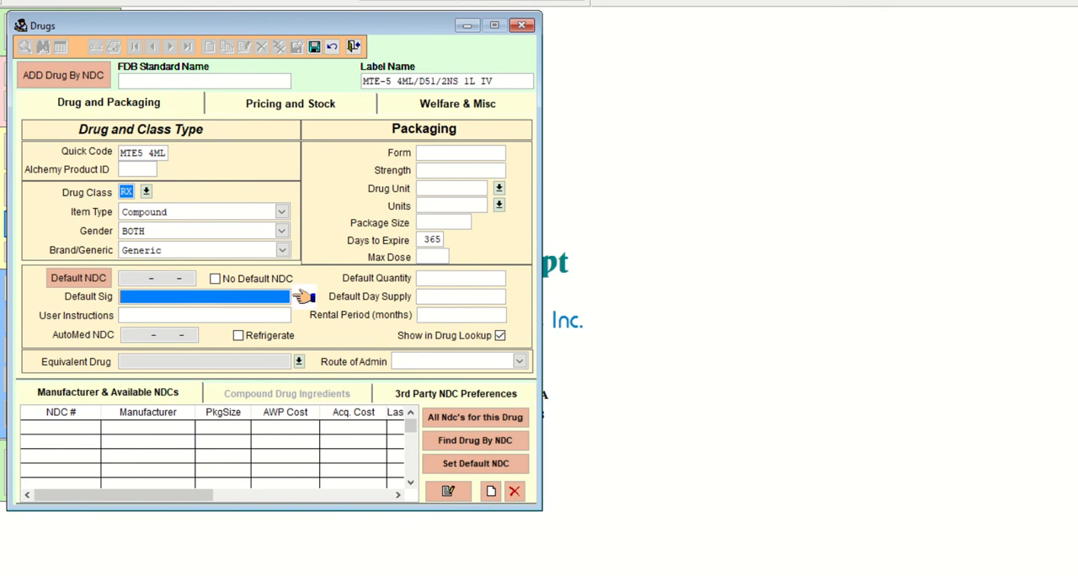
Enter INFUSE IV OVER 4HR QD as the default sig.
type("INFUSE IV OVER 4HR QD")
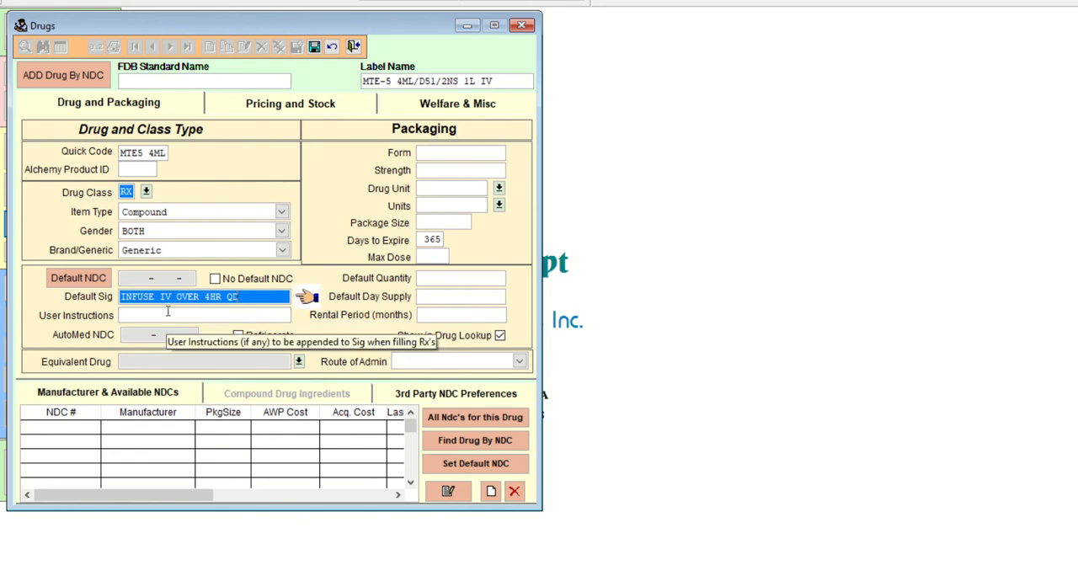
Set the packaging form to IV, leave the strength blank, and set both Drug Unit and Units to ML.
left_click(428, 153)
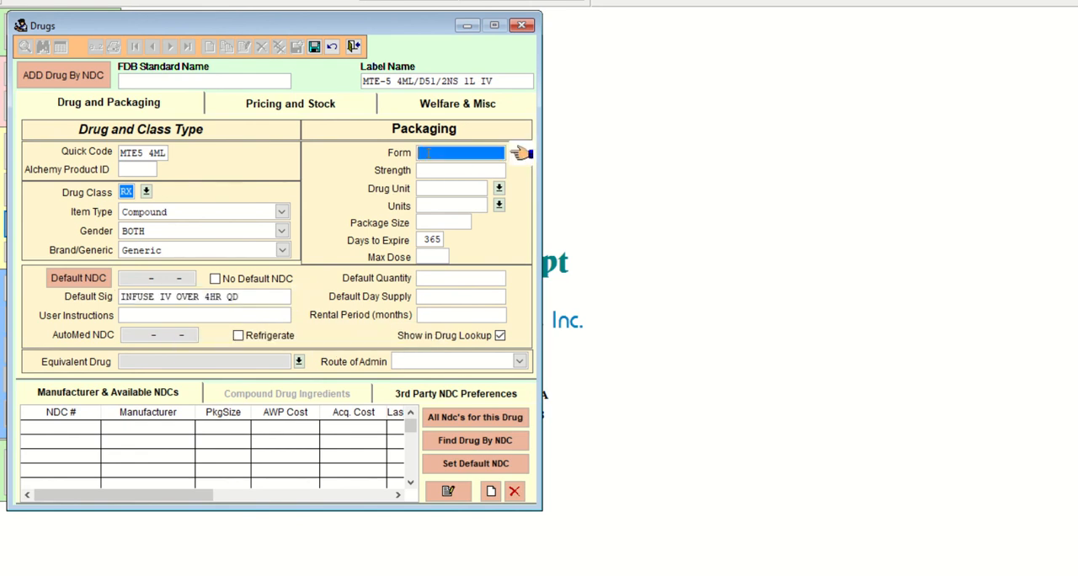
type("IV")
key("Tab")
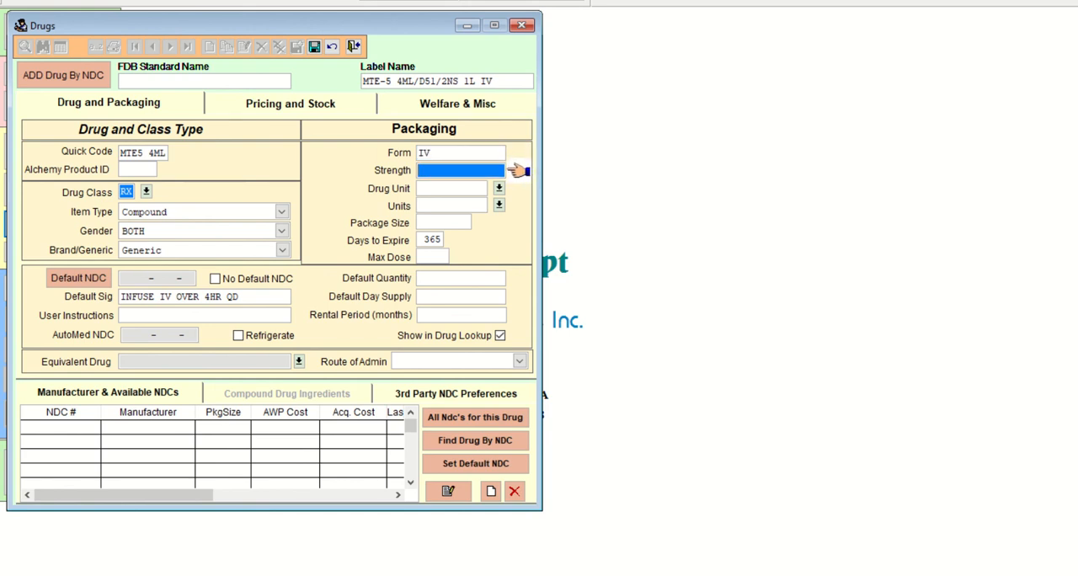
key("Tab")
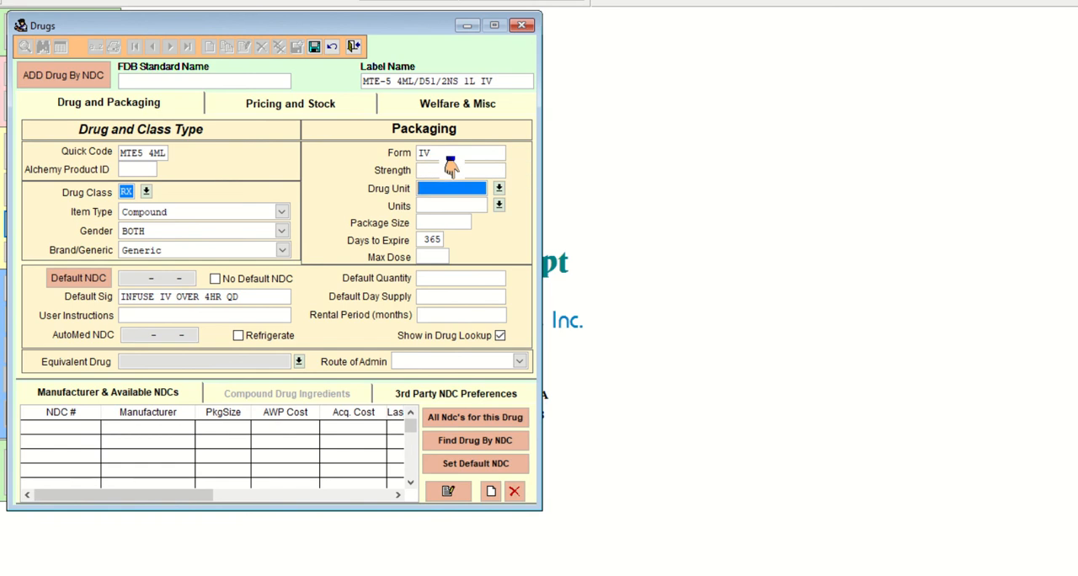
type("ML")
key("Tab")
type("ML")
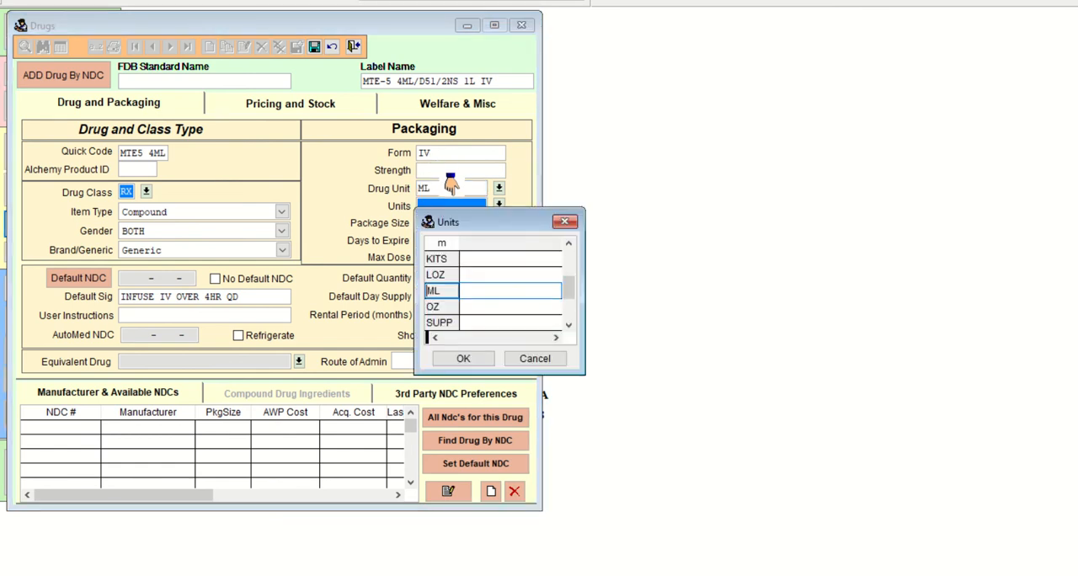
key("Return")
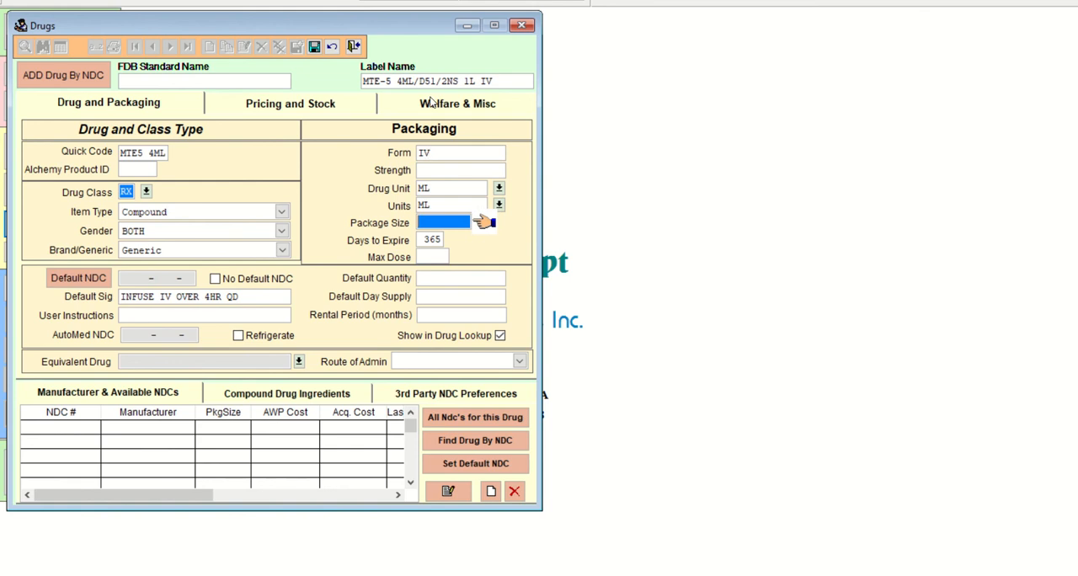
Set the package size to 1000, matching the 1L volume in the label name.
left_click_drag(462, 81, 474, 81)
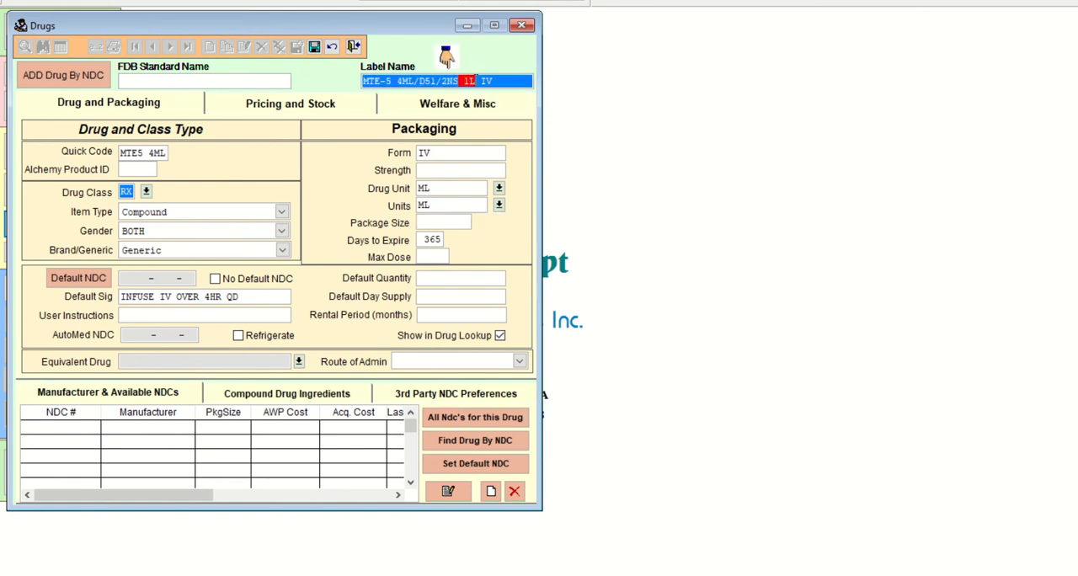
left_click(455, 221)
type("0.1")
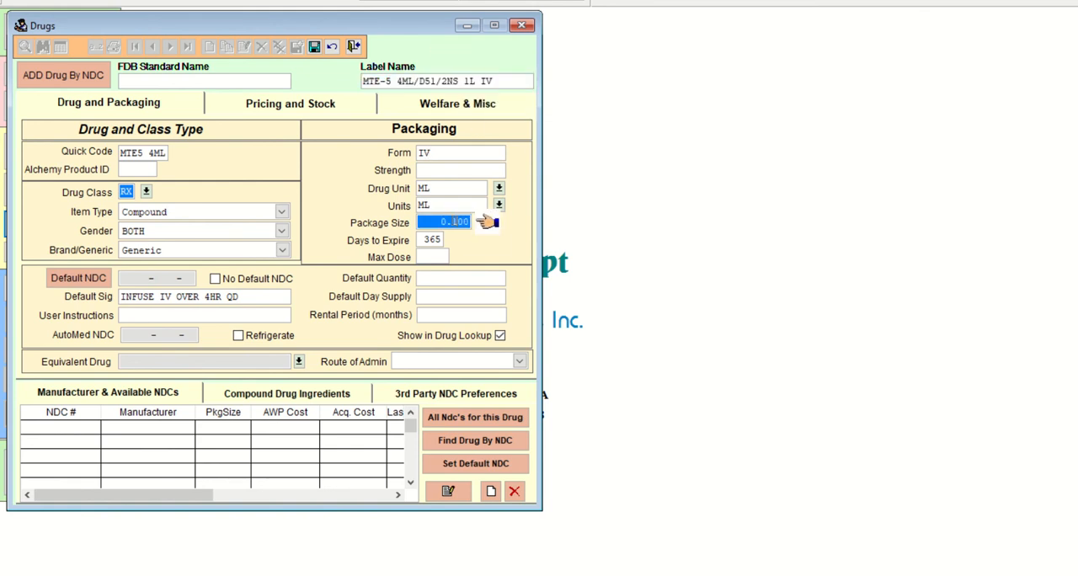
key("Return")
left_click(428, 224)
type("1000")
key("Return")
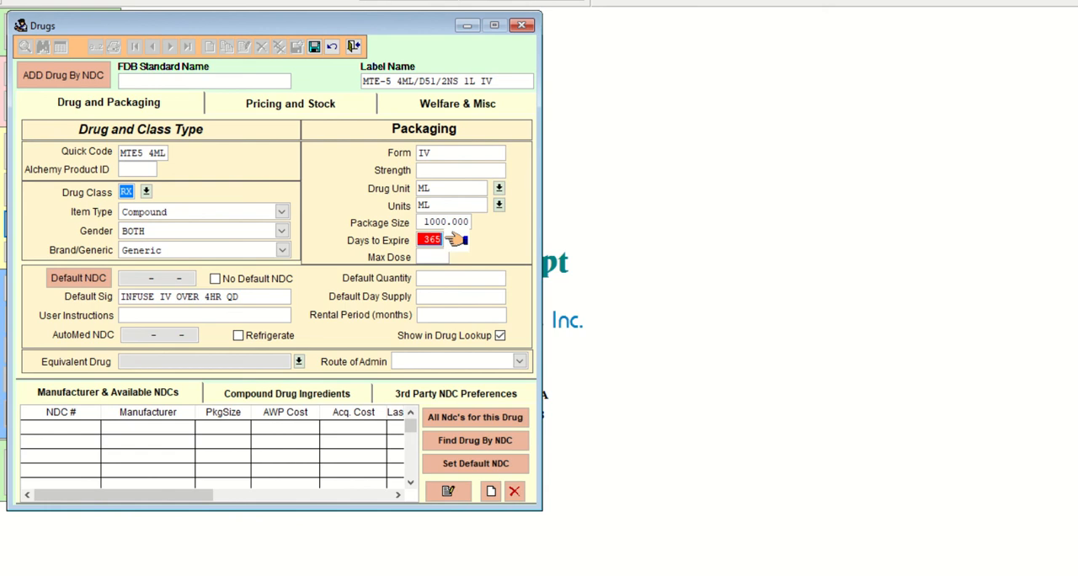
Set Days to Expire to 1, leaving the Max Dose blank.
key("Return")
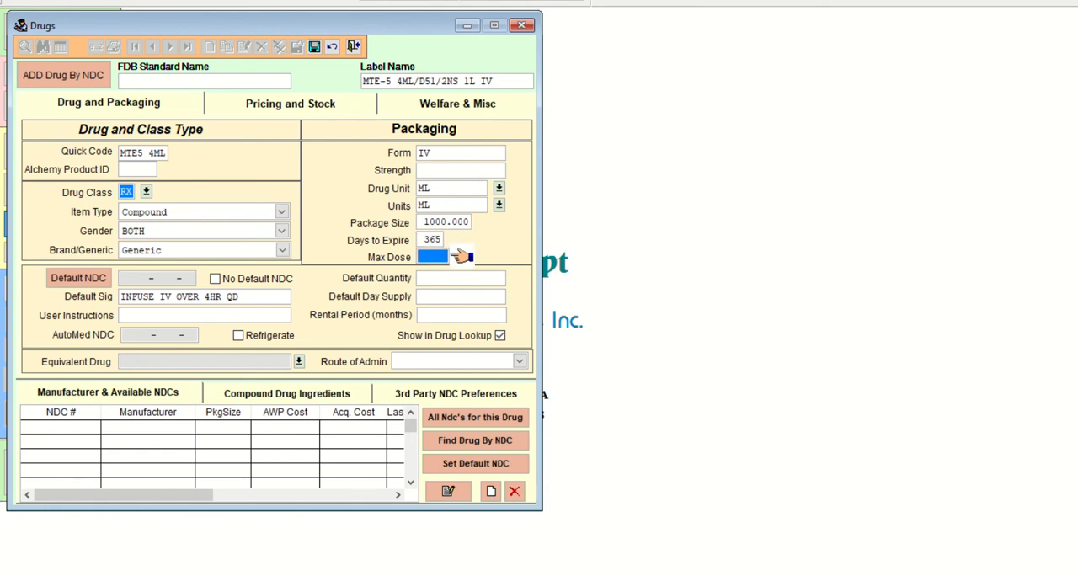
key("shift+Tab")
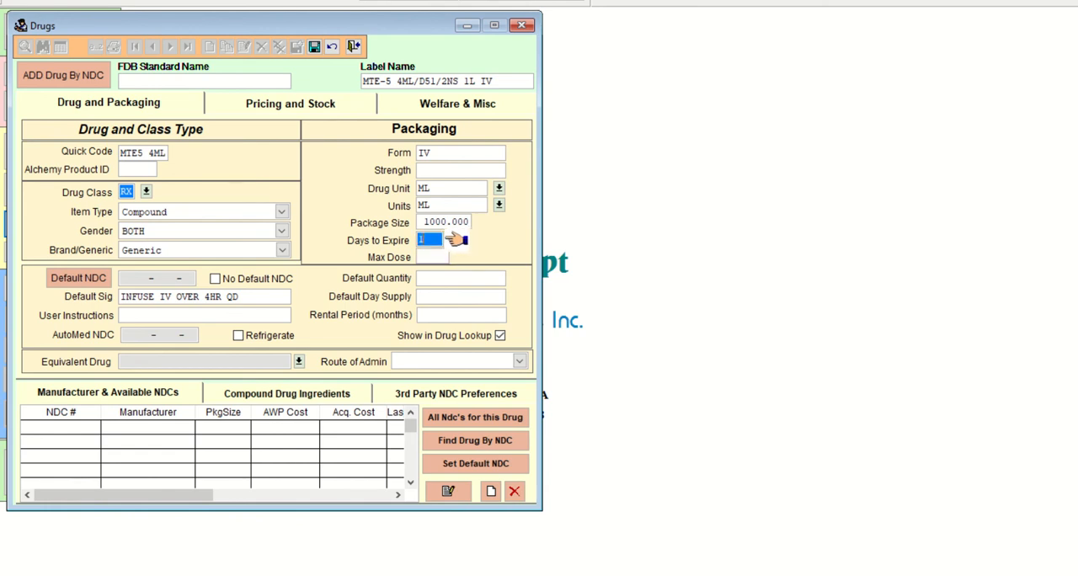
type("1")
key("Return")
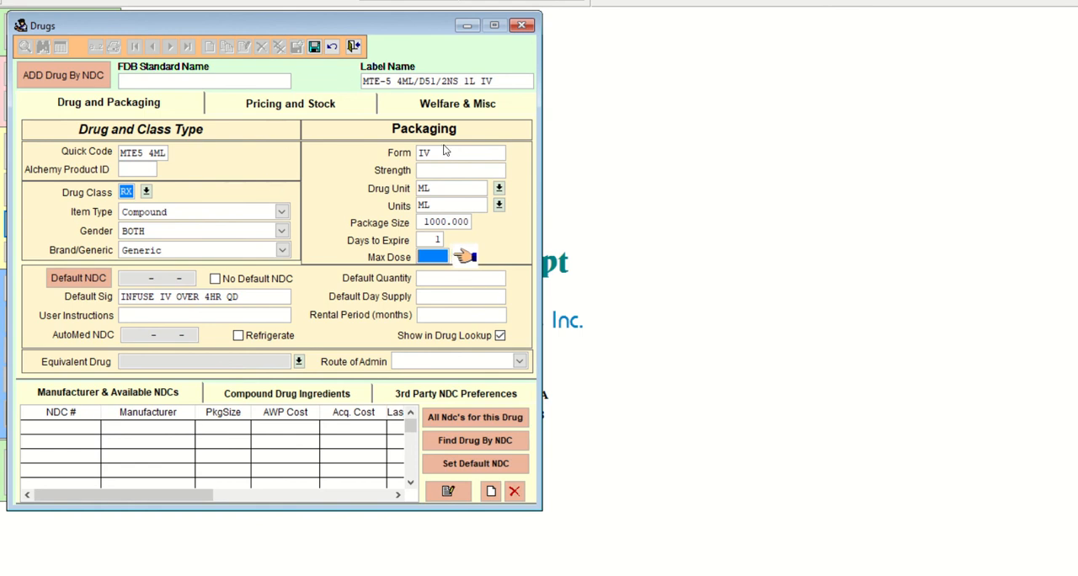
Check the entries against the COM103 Quiz 2.1 Practice order in Word and save the drug record.
left_click(608, 574)
left_click(631, 564)
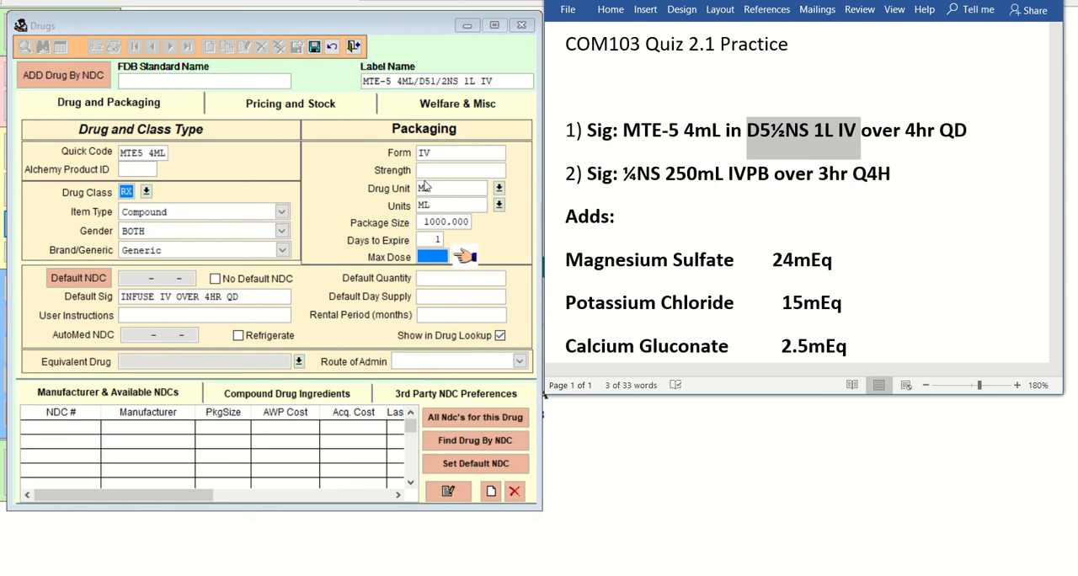
left_click(314, 47)
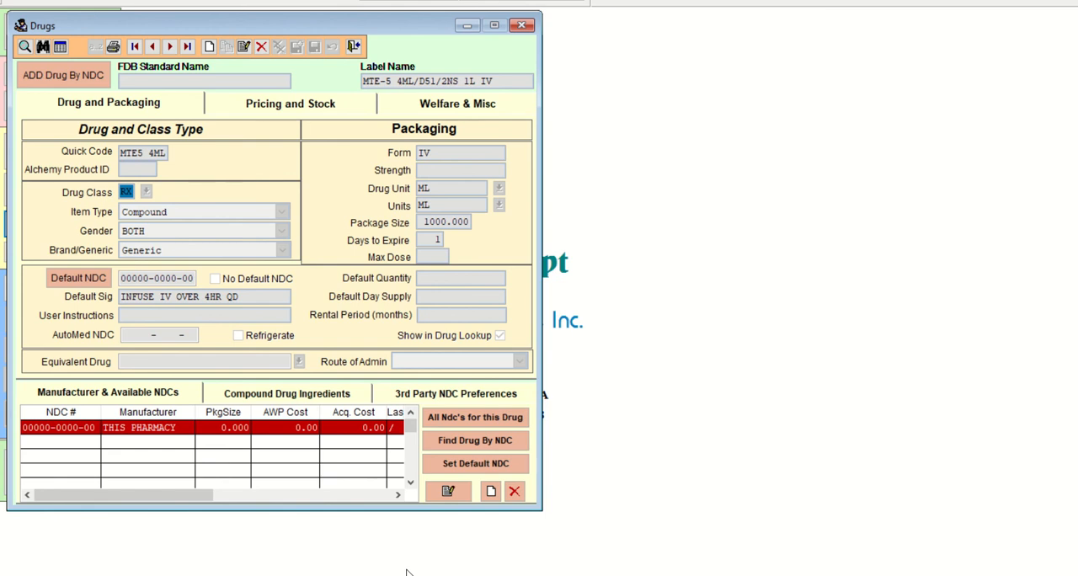
left_click(491, 492)
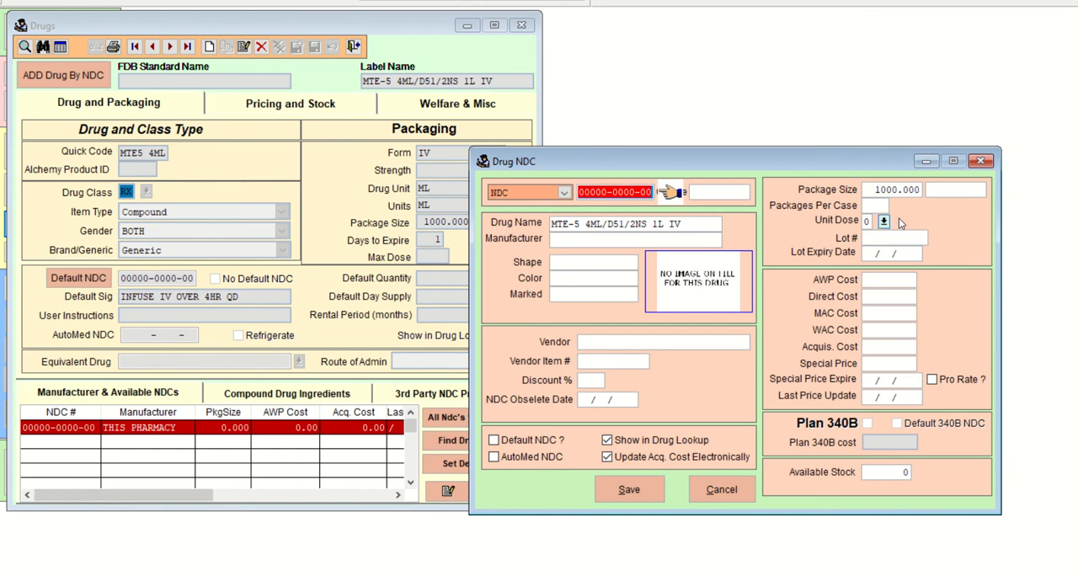
left_click(981, 160)
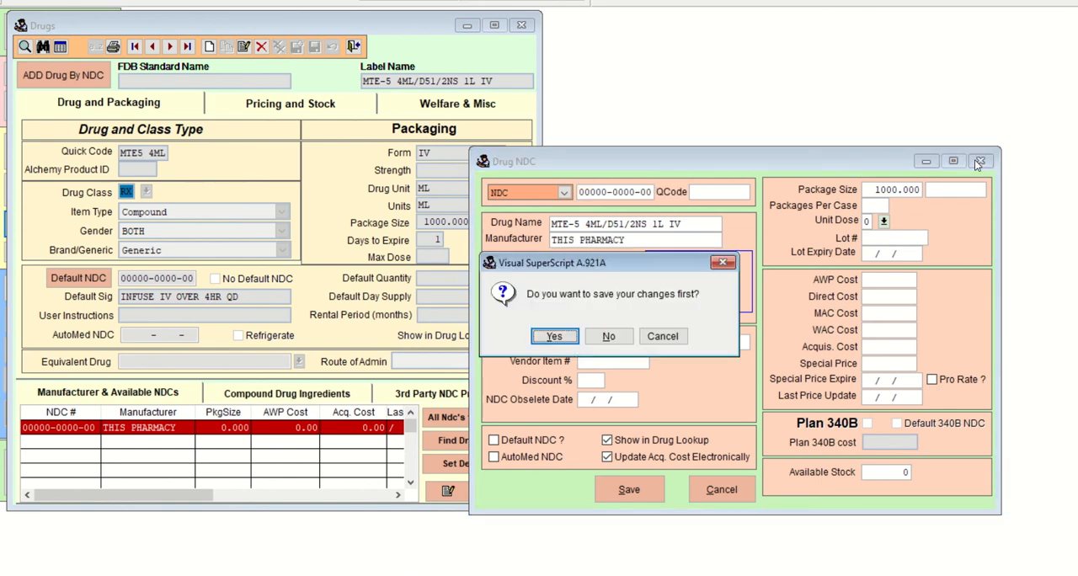
left_click(624, 336)
Start a new compound drug ingredient and search the drug lookup for TRACE.
left_click(359, 393)
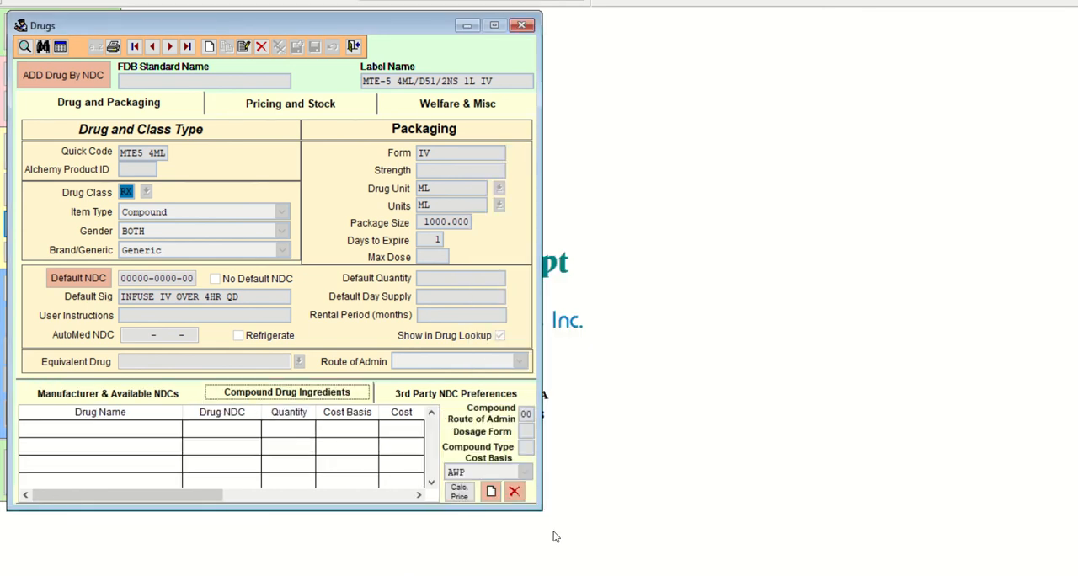
left_click(490, 492)
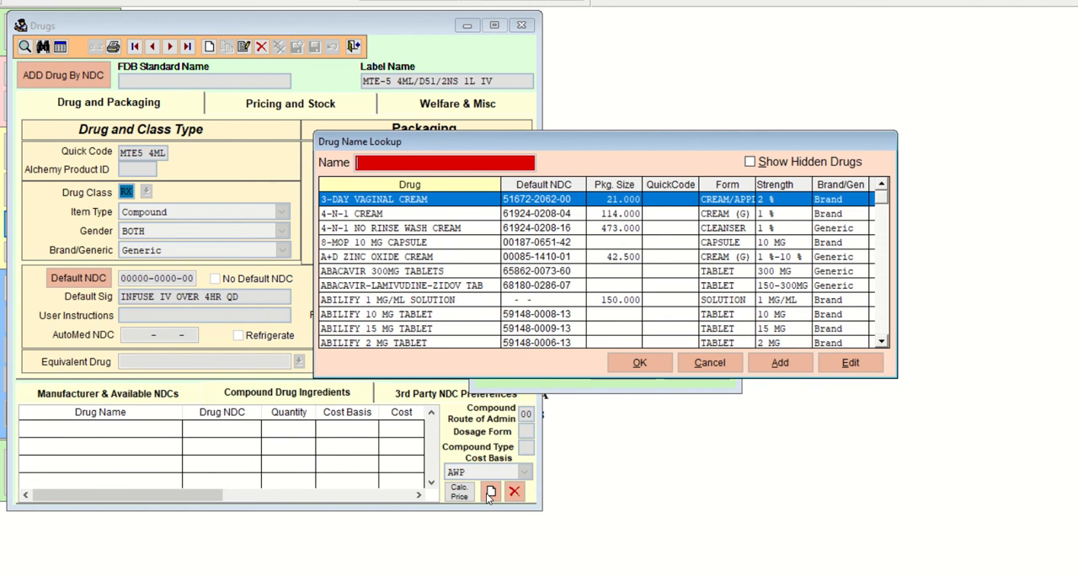
type("TRACE")
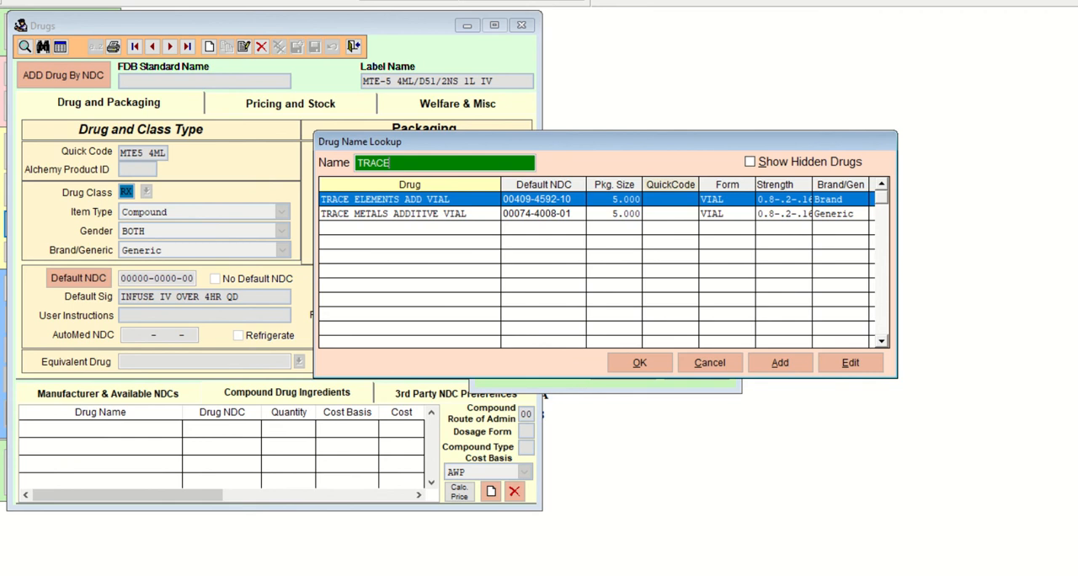
Try finding the additive in the drug lookup under the names MTE and MULTI.
key("BackSpace")
key("BackSpace")
key("BackSpace")
key("BackSpace")
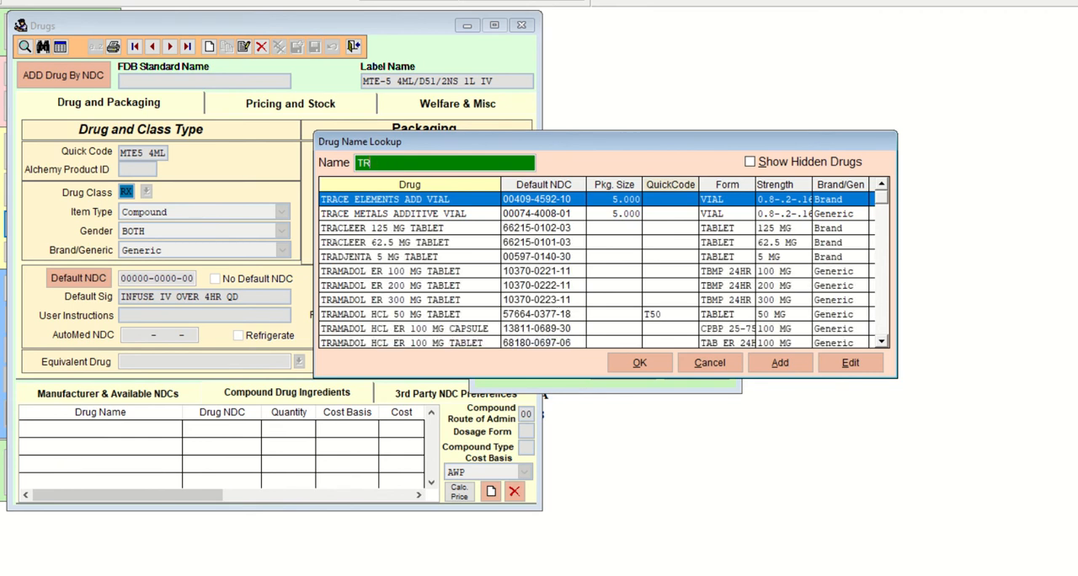
type("MTE")
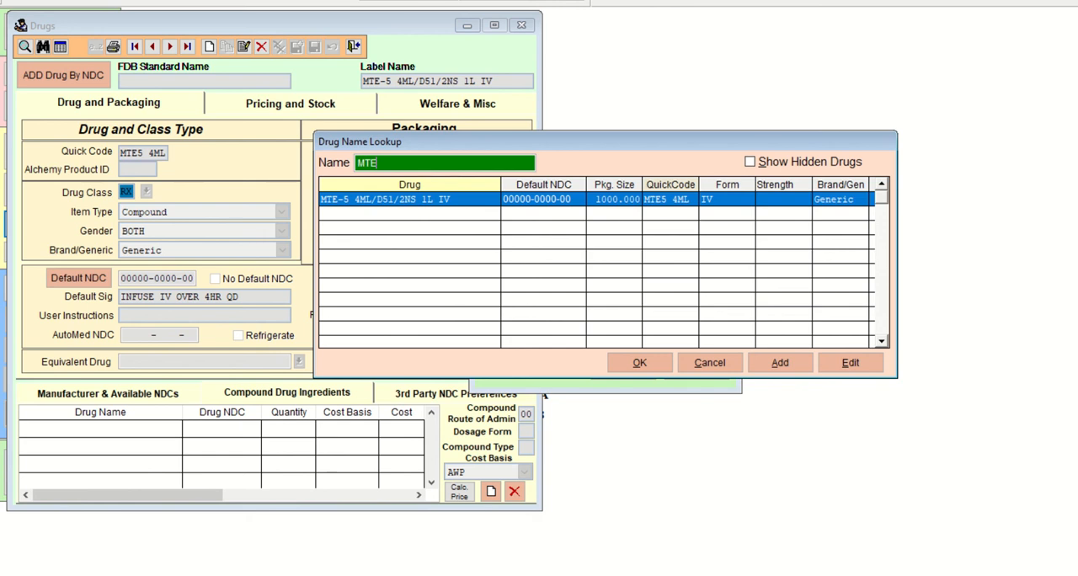
key("BackSpace")
key("BackSpace")
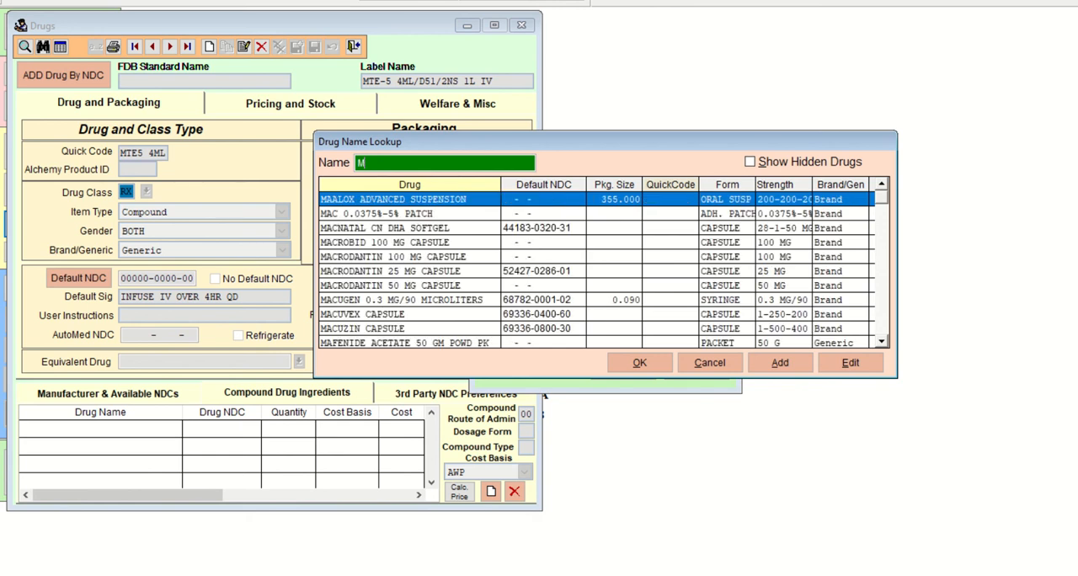
type("ULTI")
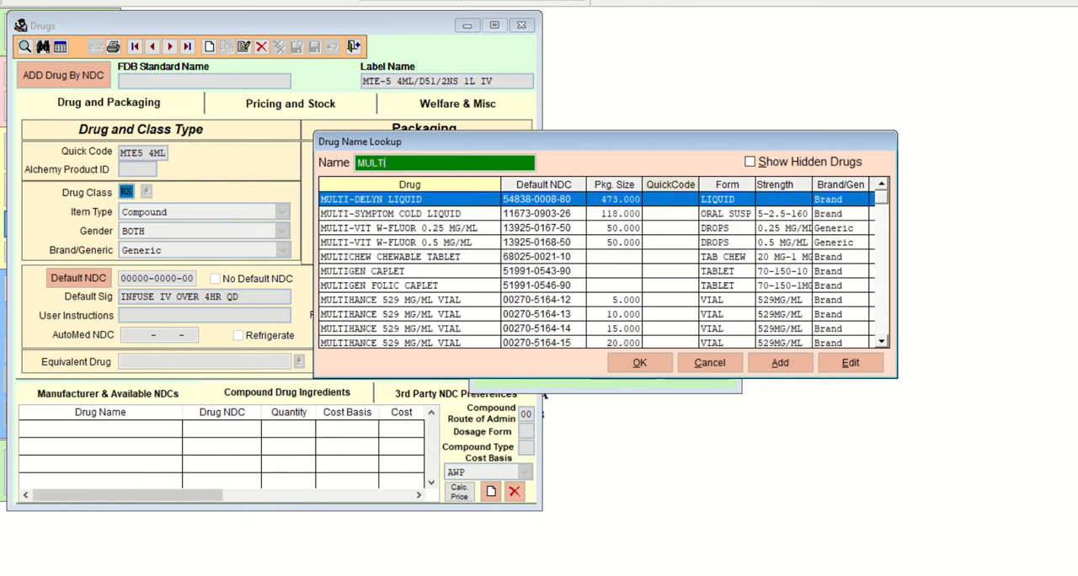
key("BackSpace")
key("BackSpace")
key("BackSpace")
key("BackSpace")
key("BackSpace")
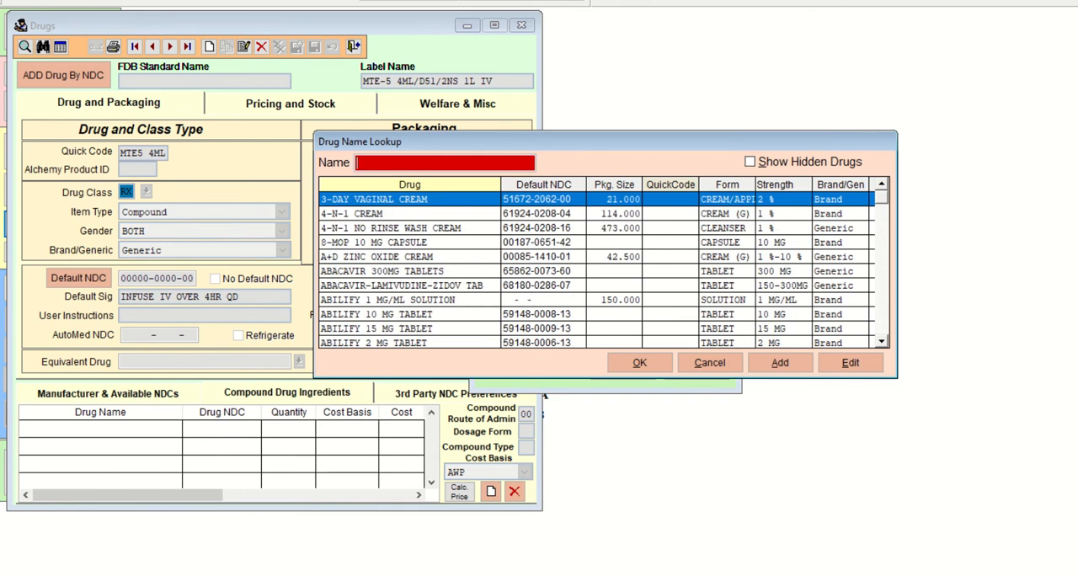
Look up TRACE, add TRACE ELEMENTS ADD VIAL as an ingredient with quantity 4, and save it.
type("TRA")
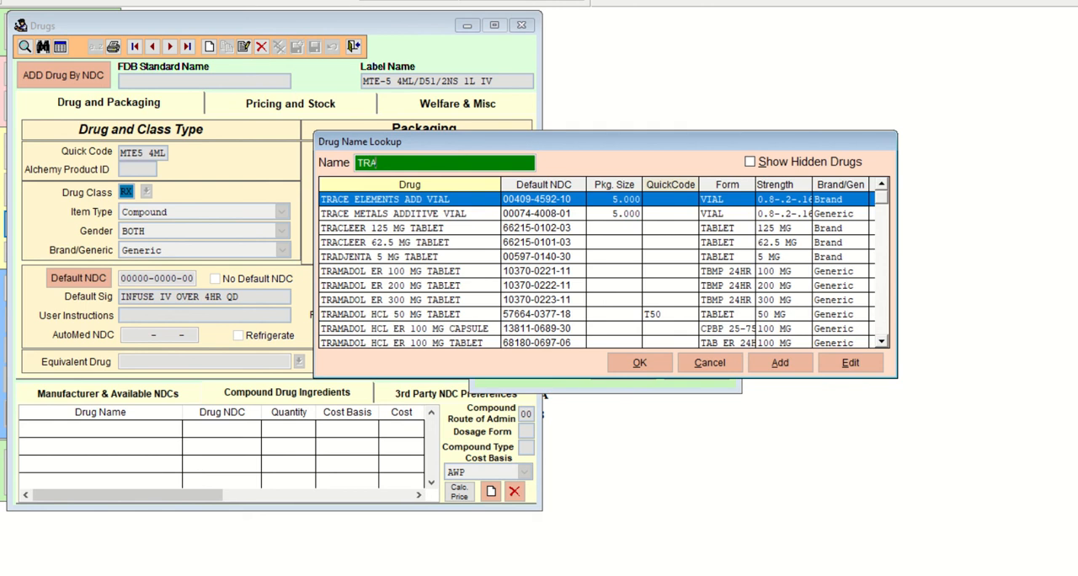
type("CE")
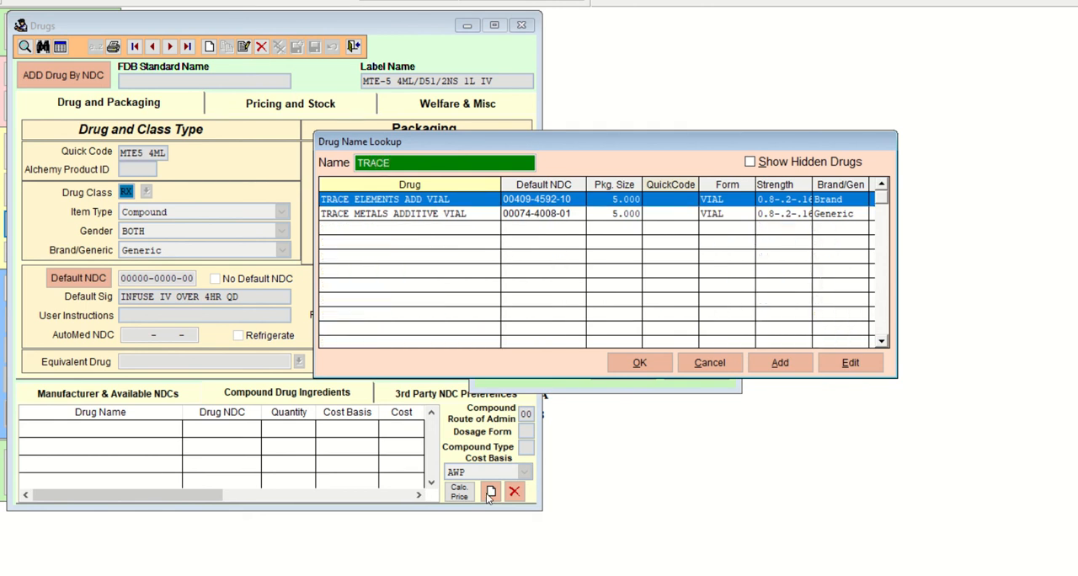
left_click(641, 363)
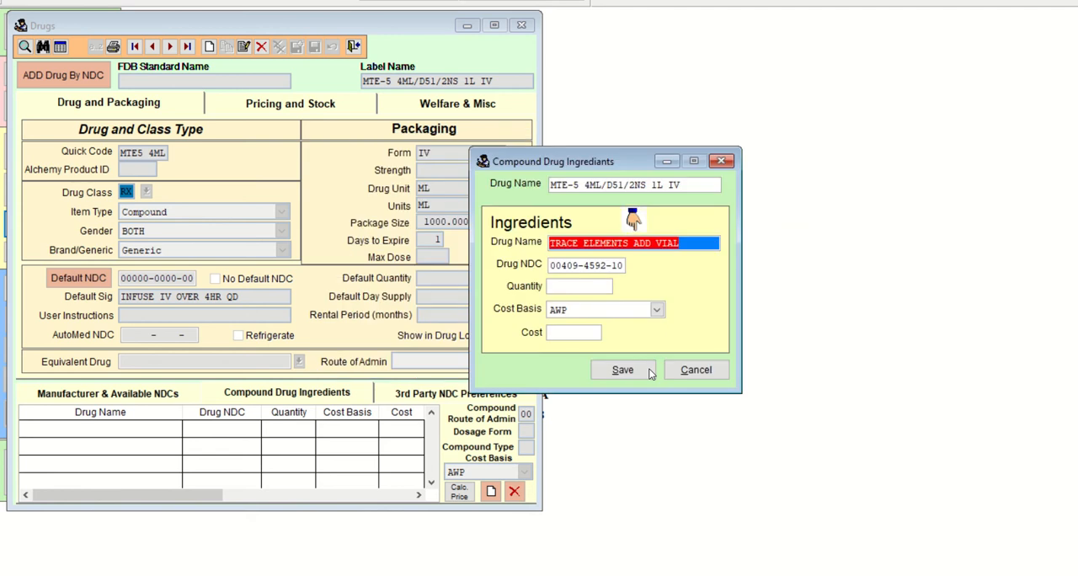
key("Tab")
key("Tab")
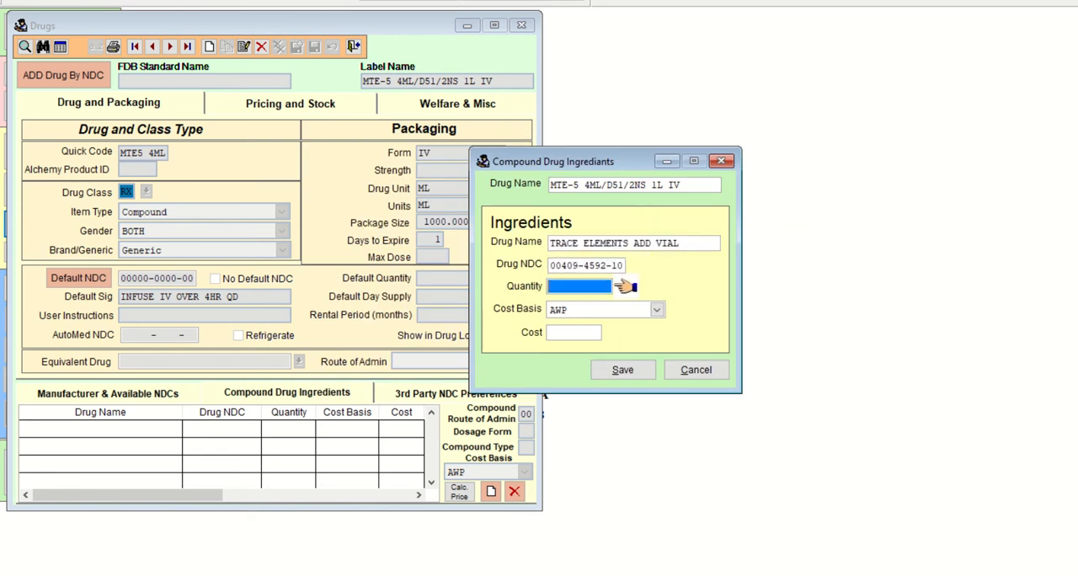
type("4")
key("Tab")
key("Tab")
key("Tab")
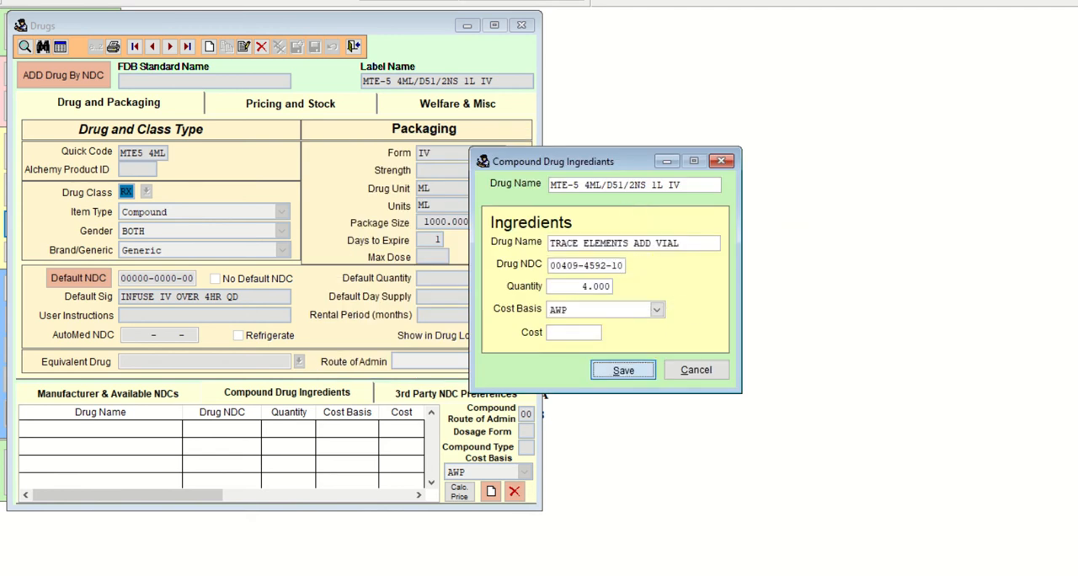
key("Return")
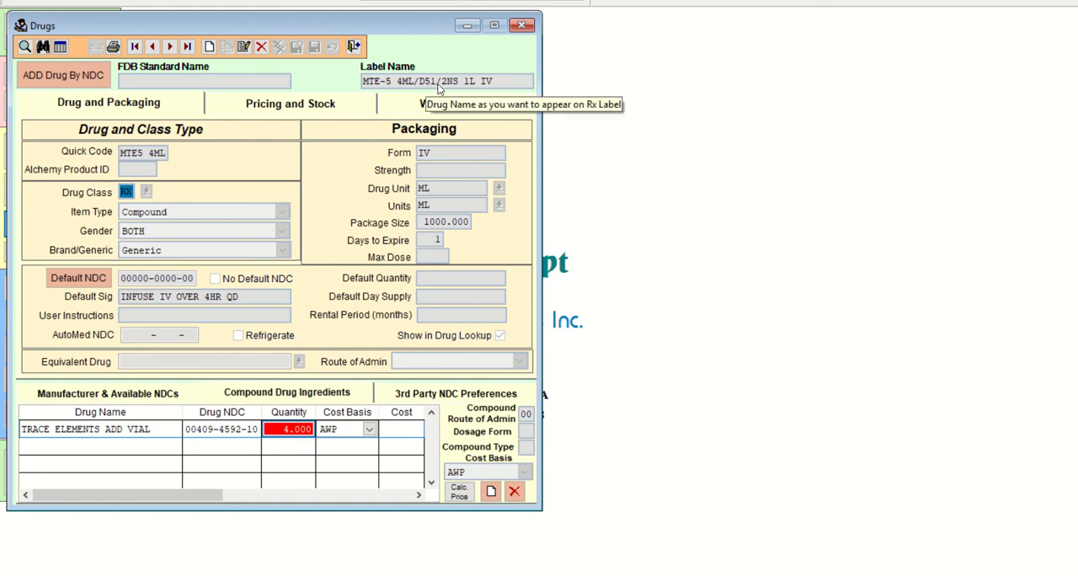
Look up DEX and choose the 1000 mL DEXTROSE 5%-1/2NS IV SOLN. as the second compound ingredient.
left_click(491, 492)
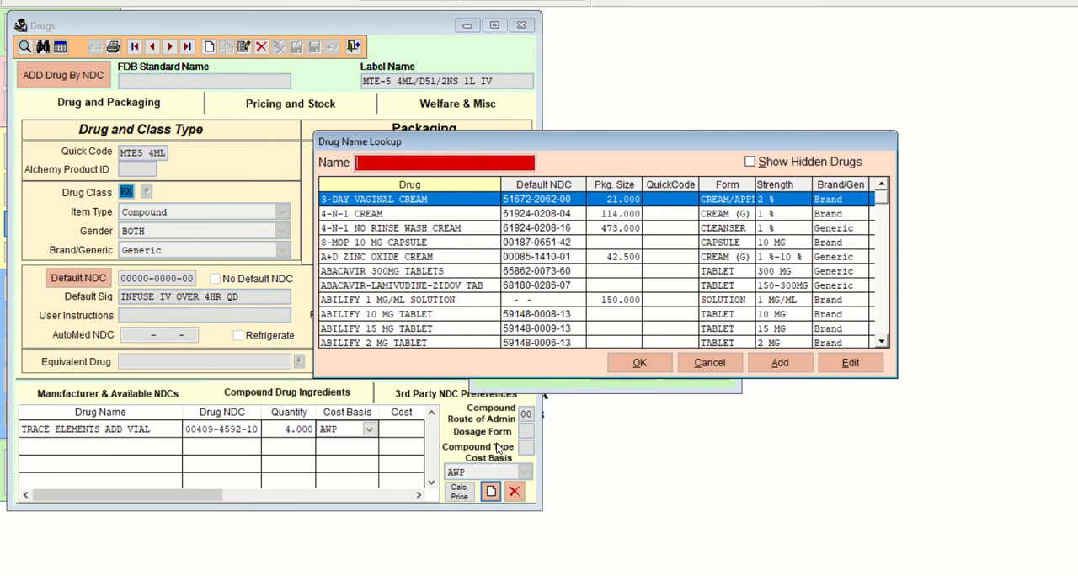
type("DEX")
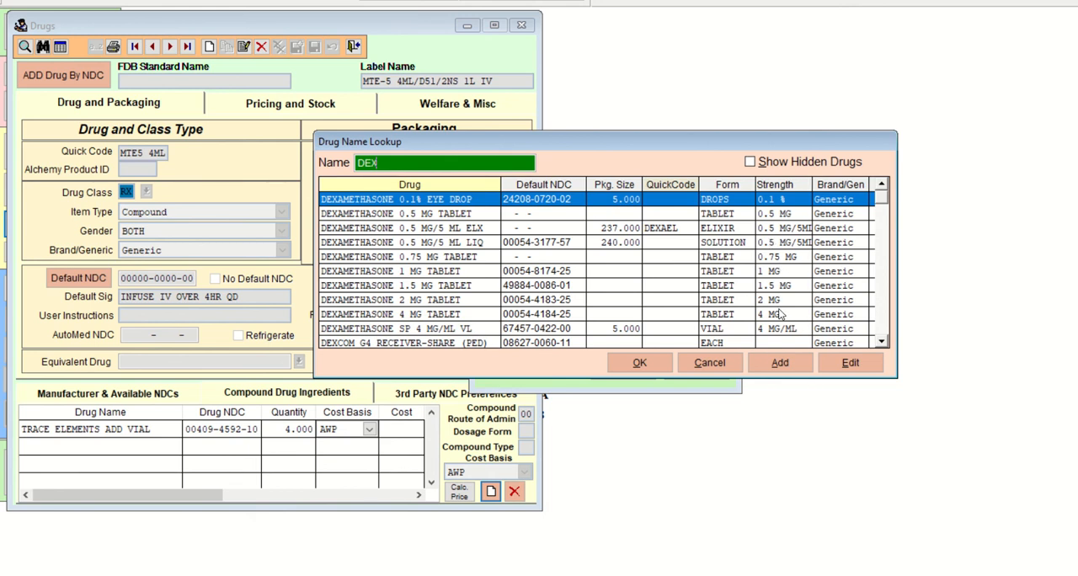
key("Down")
key("Down")
key("Down")
key("Down")
key("Down")
key("Down")
key("Down")
key("Down")
key("Down")
key("Down")
key("Down")
key("Down")
key("Down")
key("Down")
key("Down")
key("Down")
key("Down")
key("Down")
key("Down")
key("Down")
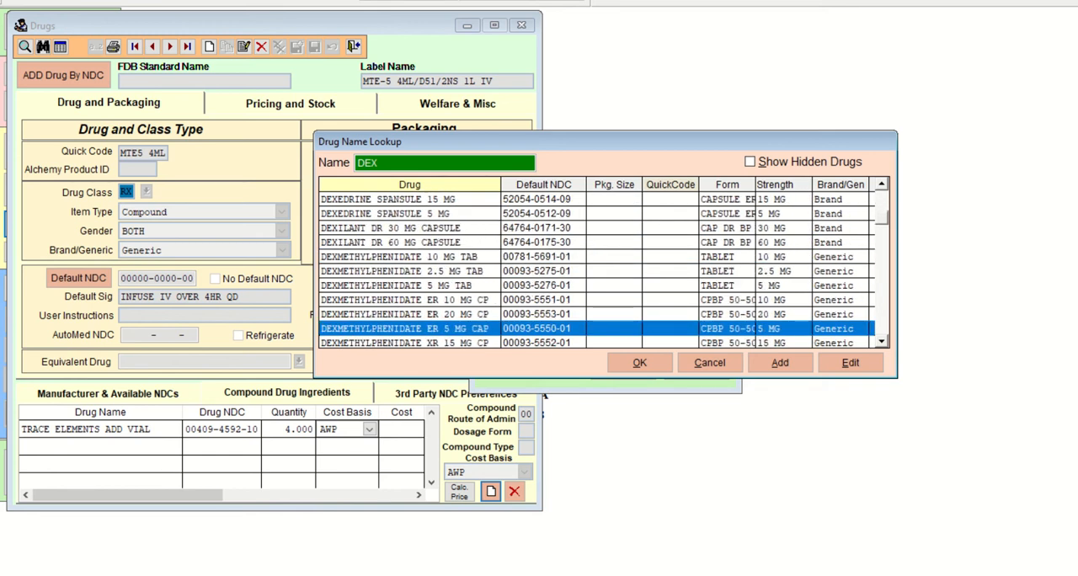
key("Down")
key("Down")
key("Down")
key("Down")
key("Down")
key("Down")
key("Down")
key("Down")
key("Down")
key("Down")
key("Down")
key("Down")
key("Down")
key("Down")
key("Down")
key("Down")
key("Down")
key("Down")
key("Down")
key("Down")
key("Down")
key("Down")
key("Down")
key("Down")
key("Down")
key("Down")
key("Down")
key("Down")
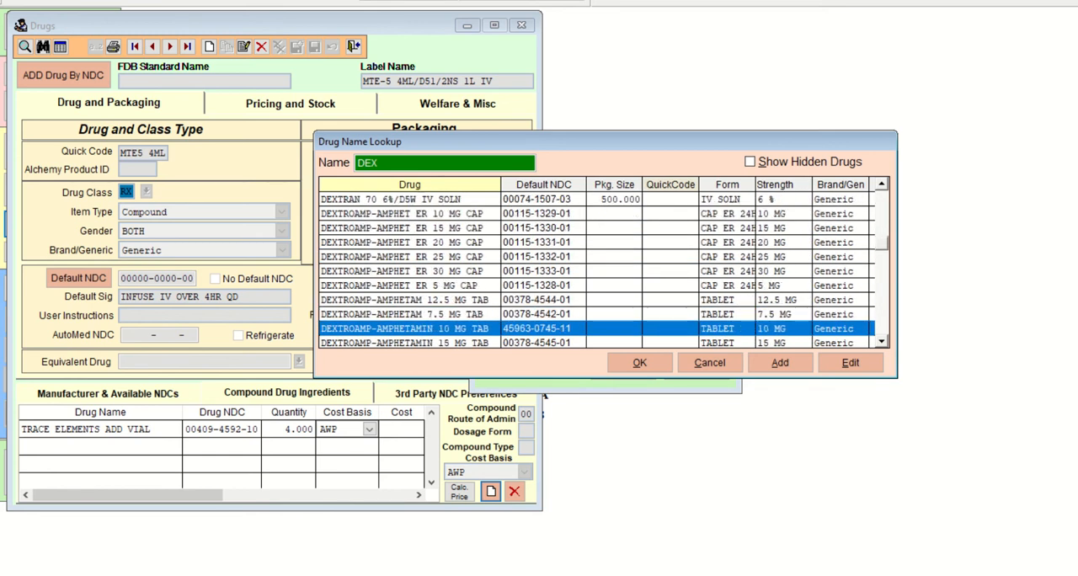
key("Down")
key("Down")
key("Down")
key("Down")
key("Down")
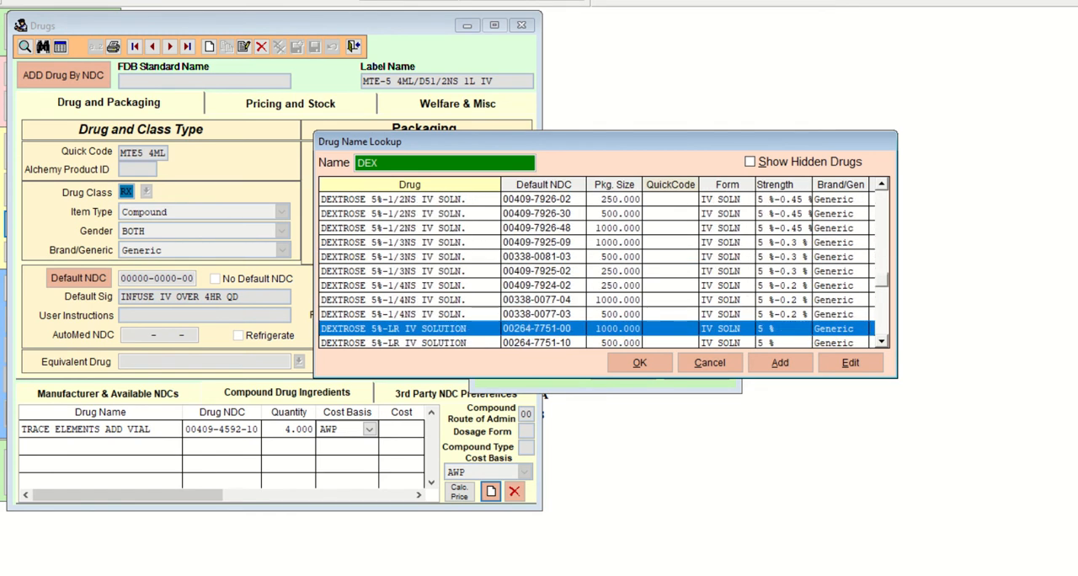
key("Up")
key("Up")
key("Up")
key("Up")
key("Up")
key("Up")
key("Up")
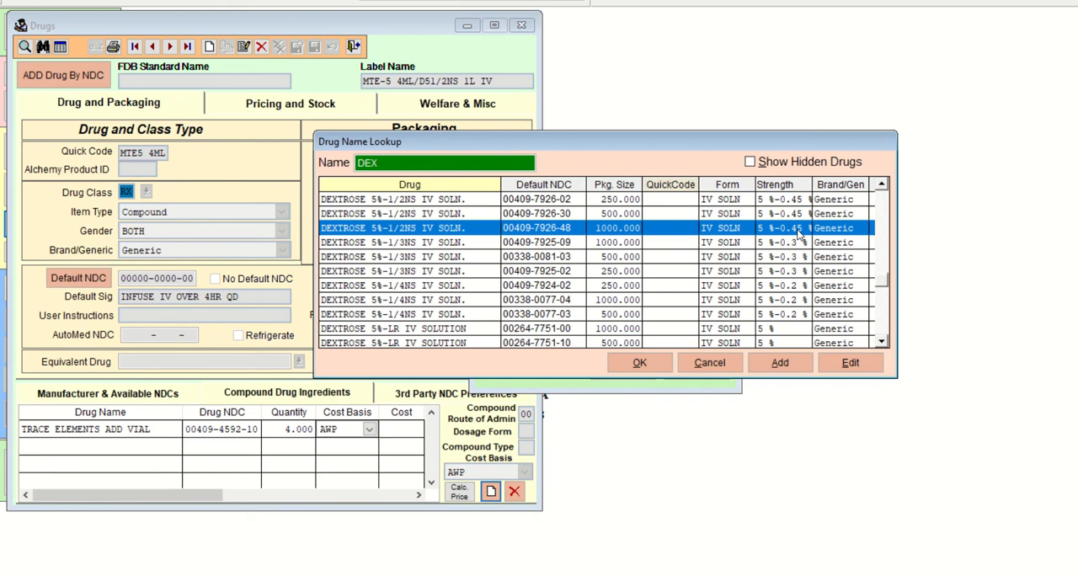
left_click(625, 362)
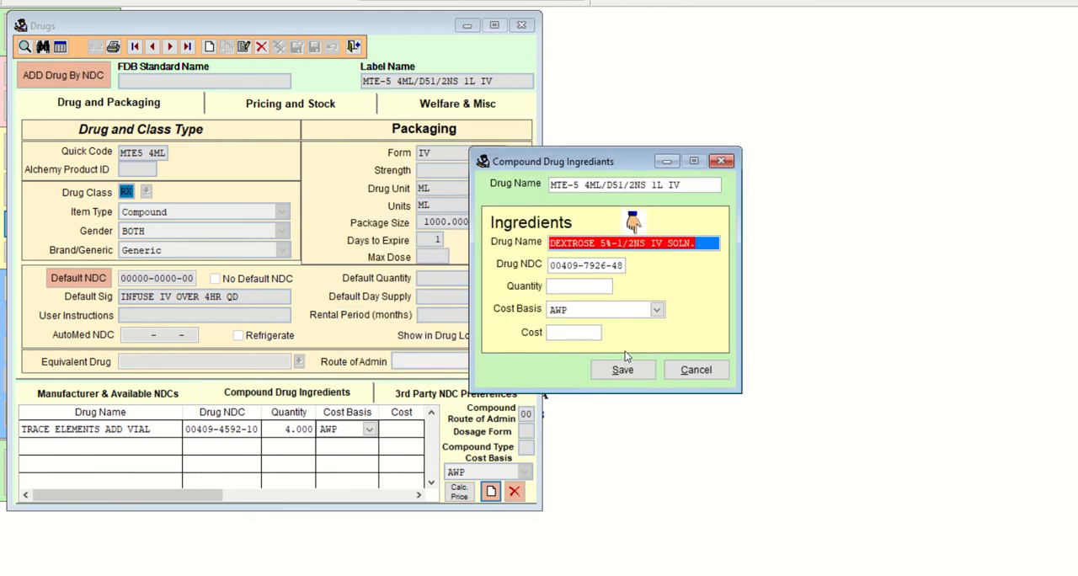
Set the dextrose ingredient's quantity to 1000, keeping the AWP cost basis, and save the ingredient.
key("Tab")
key("Tab")
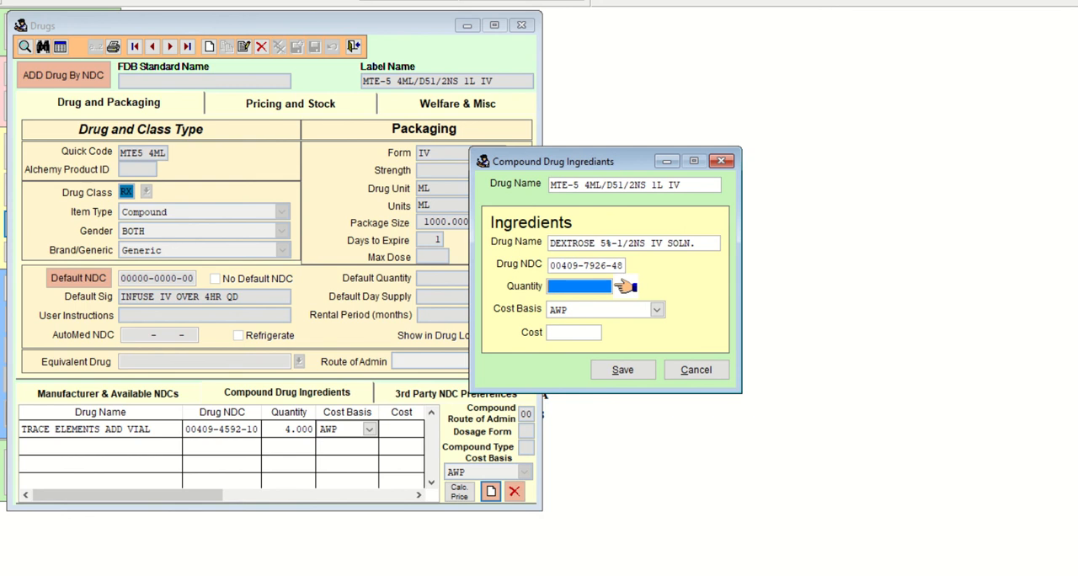
type("10000   .000")
key("Tab")
key("Tab")
key("Tab")
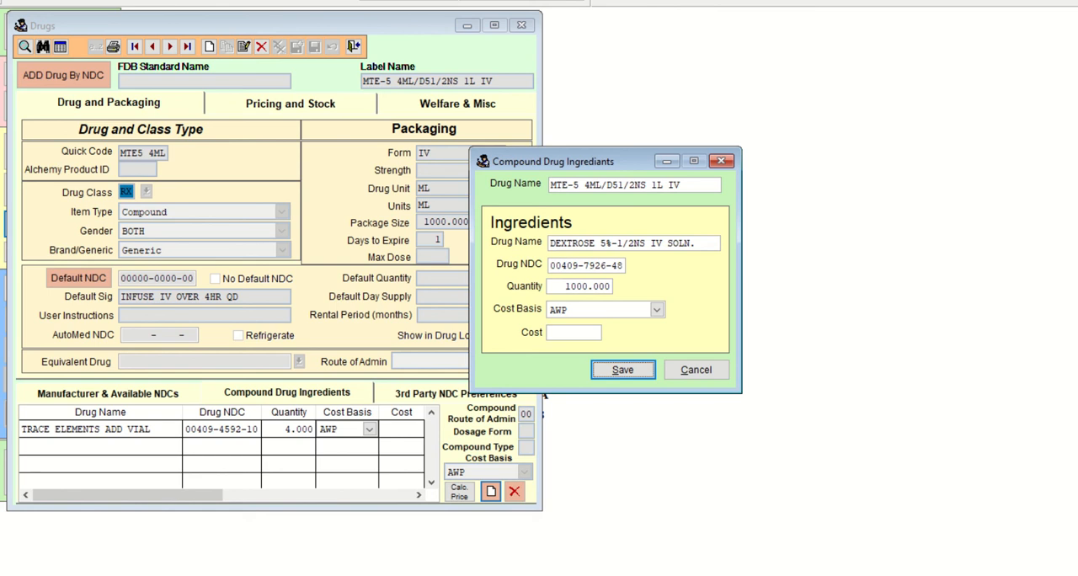
key("Return")
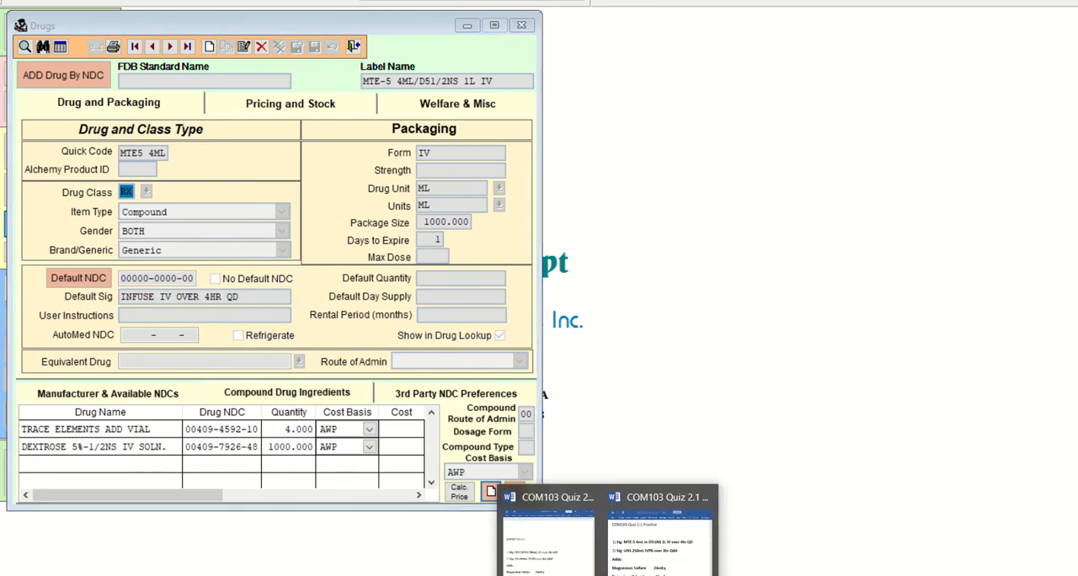
Switch to the COM103 Quiz 2.1 Practice document in Word and shorten its window to fit the second order.
left_click(660, 539)
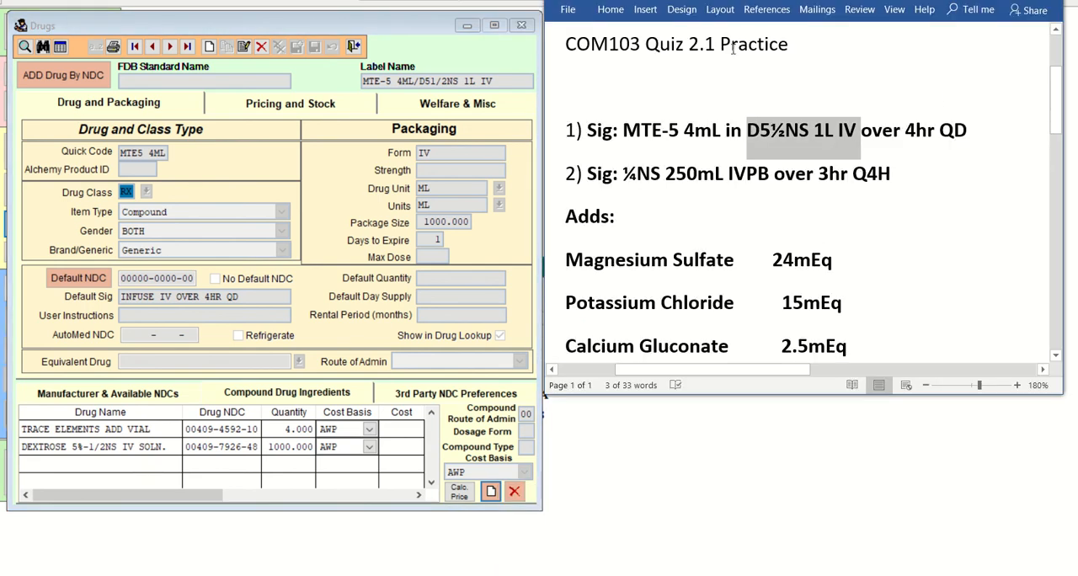
left_click(905, 153)
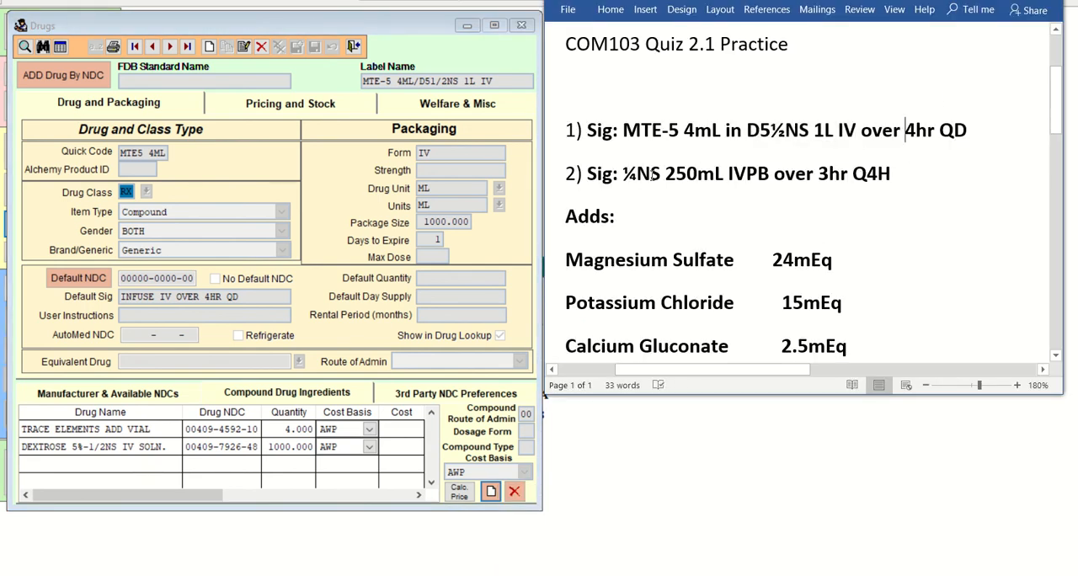
left_click_drag(1057, 130, 1050, 148)
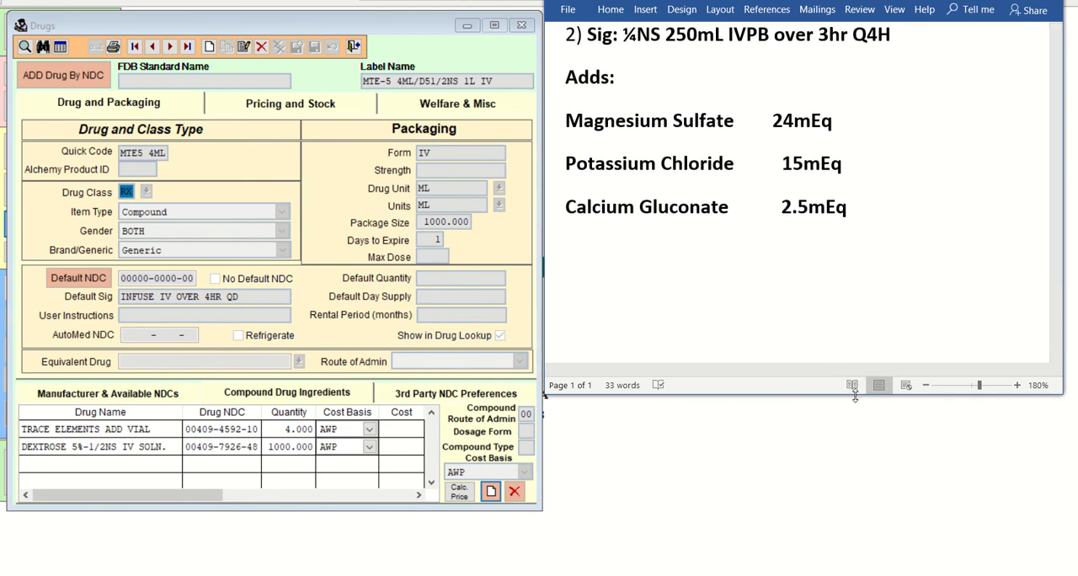
left_click_drag(855, 396, 861, 252)
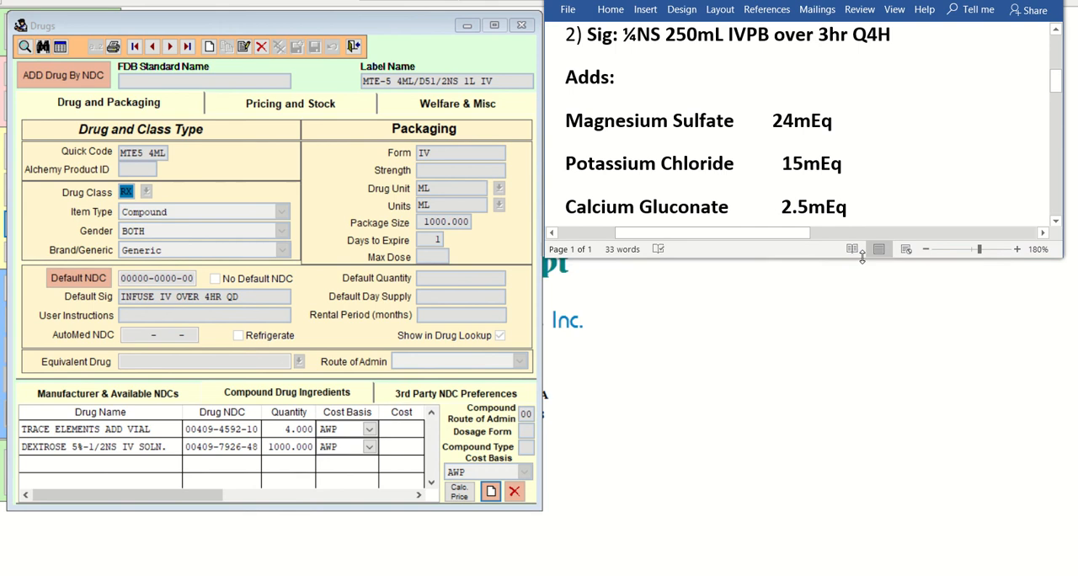
Examine the second order's base solution, infusion time and frequency, and the mEq amounts of its three additives.
mouse_move(766, 575)
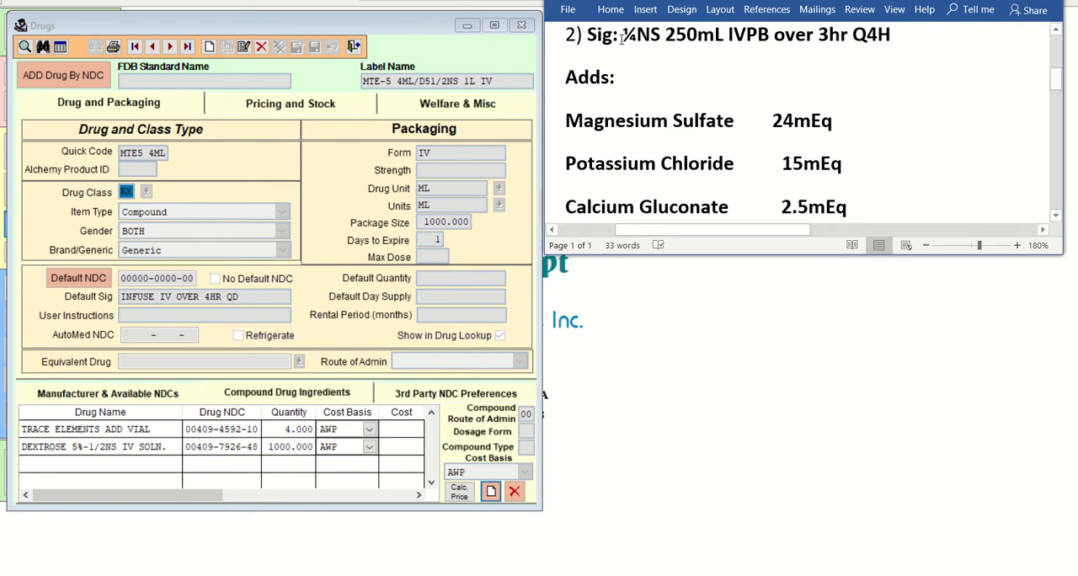
left_click_drag(623, 38, 768, 34)
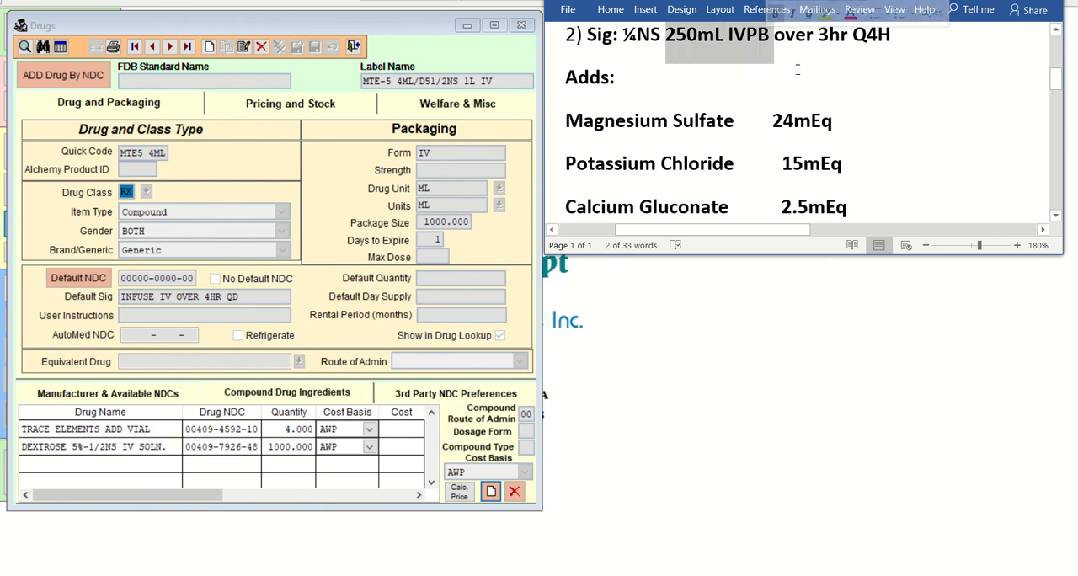
left_click(821, 40)
left_click_drag(855, 36, 891, 37)
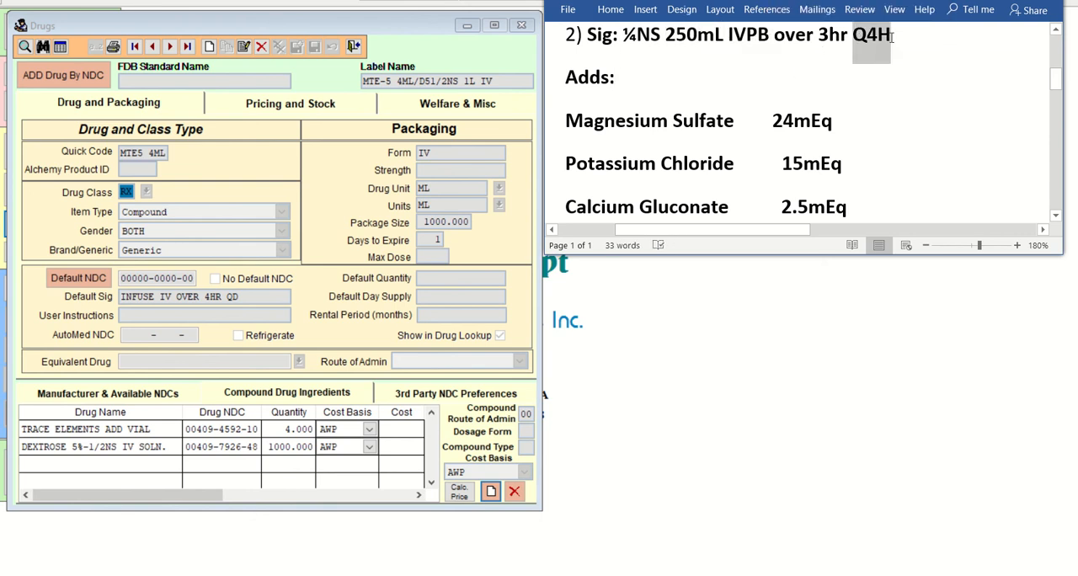
left_click(824, 66)
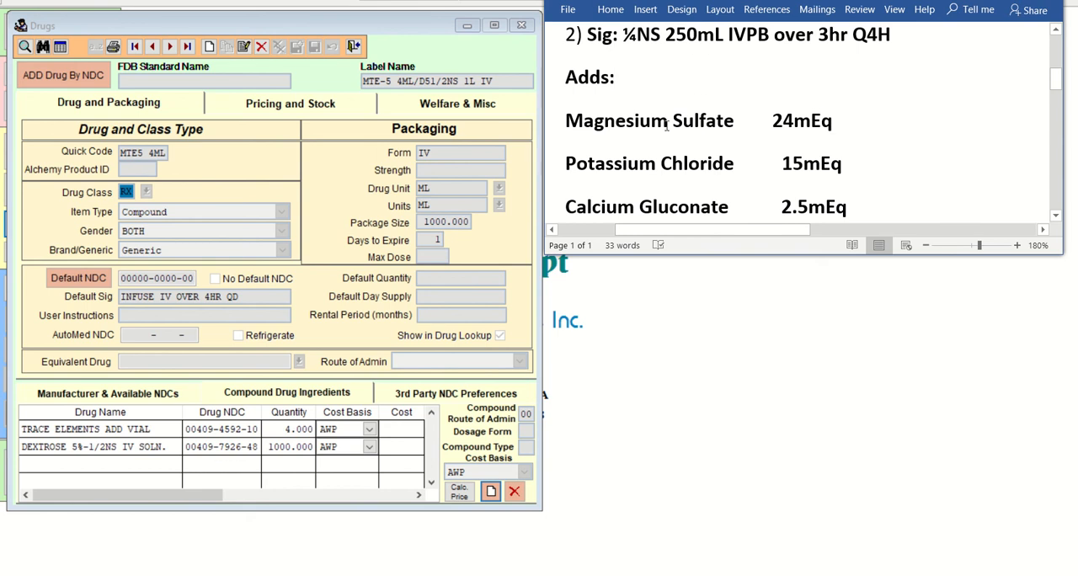
left_click_drag(772, 122, 834, 121)
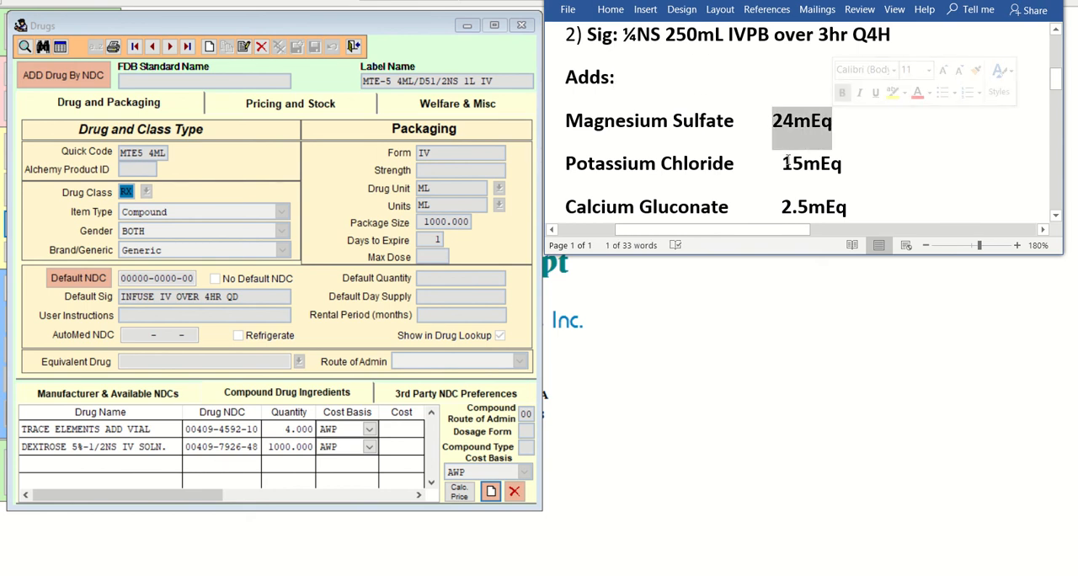
left_click_drag(782, 163, 843, 163)
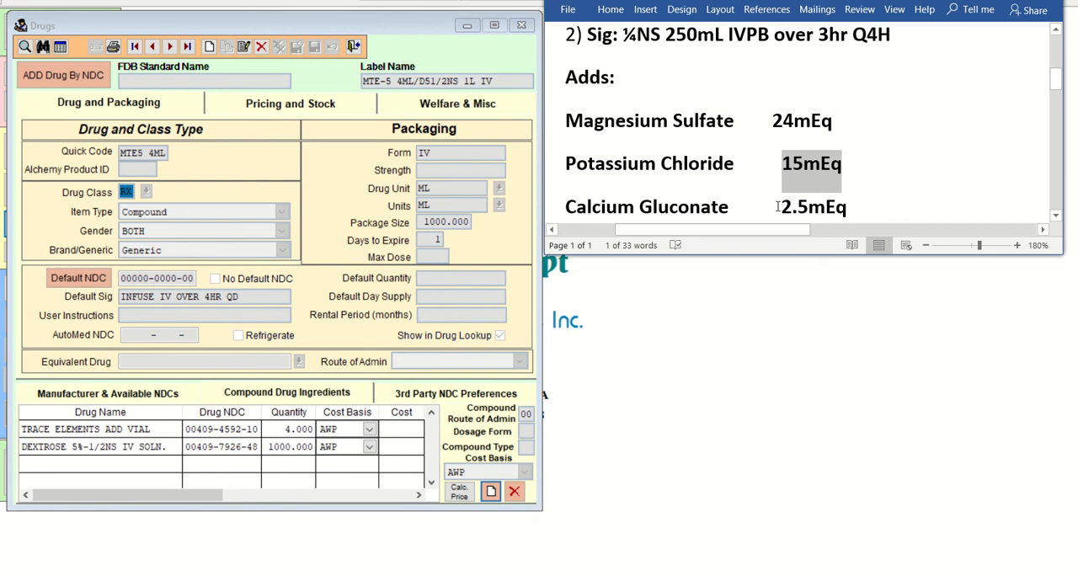
left_click_drag(780, 206, 846, 206)
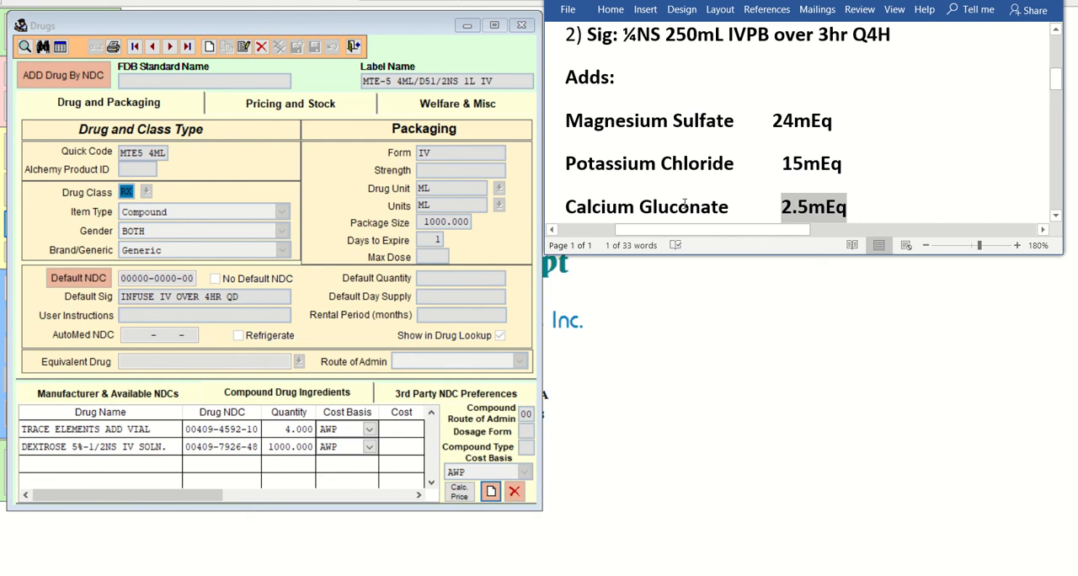
left_click(882, 175)
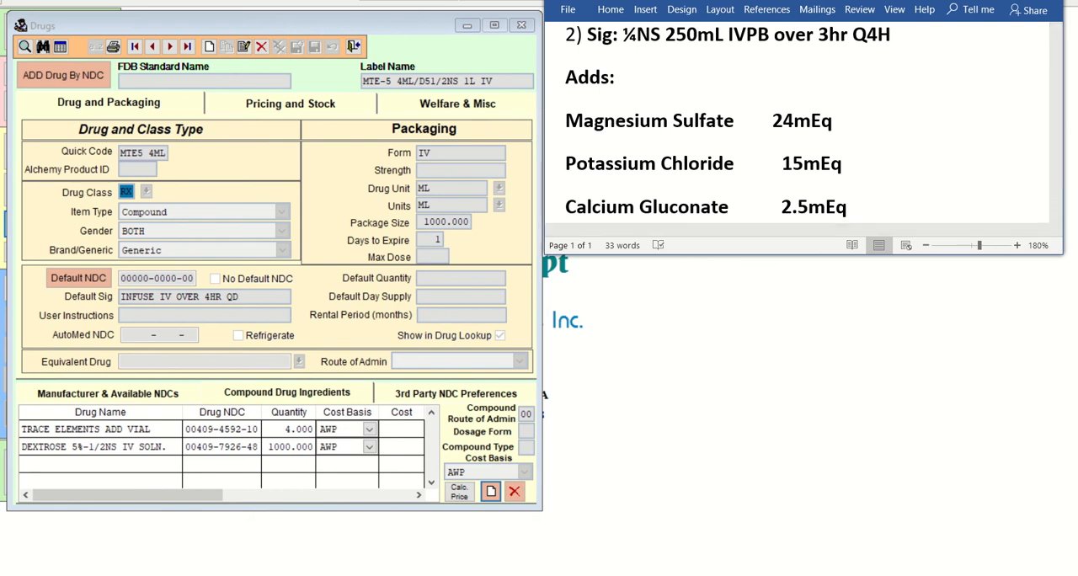
Switch to Paint 3D and handwrite the formula O/S = QTY, boxing QTY and drawing divider lines above and below.
left_click(841, 574)
left_click_drag(570, 143, 1072, 150)
mouse_move(633, 183)
left_mouse_down()
mouse_move(634, 216)
mouse_move(613, 187)
left_mouse_up()
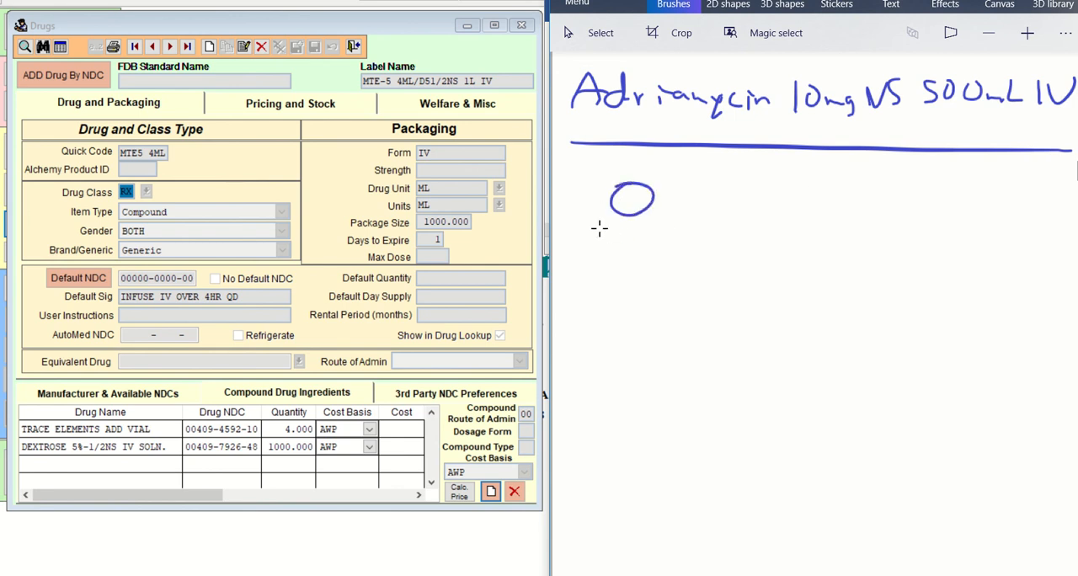
mouse_move(599, 227)
left_mouse_down()
mouse_move(677, 228)
mouse_move(622, 274)
left_mouse_up()
left_click_drag(689, 228, 712, 226)
mouse_move(689, 240)
left_mouse_down()
mouse_move(766, 219)
mouse_move(777, 249)
mouse_move(798, 246)
mouse_move(811, 219)
left_mouse_up()
left_click_drag(813, 217, 827, 253)
mouse_move(858, 209)
left_mouse_down()
mouse_move(840, 191)
mouse_move(746, 268)
mouse_move(722, 222)
mouse_move(861, 196)
left_mouse_up()
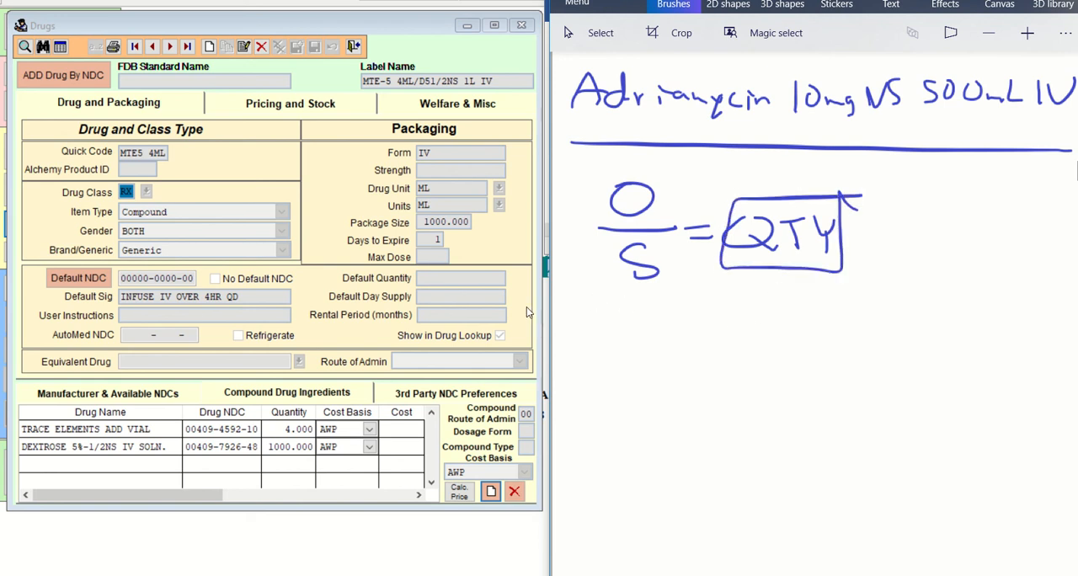
mouse_move(542, 307)
left_mouse_down()
mouse_move(808, 304)
mouse_move(548, 305)
mouse_move(550, 320)
mouse_move(694, 287)
mouse_move(1071, 296)
left_mouse_up()
Bring the practice document back up, add a new drug record and enter 1/4NS 250ML OVER as its label name.
key("alt+Tab")
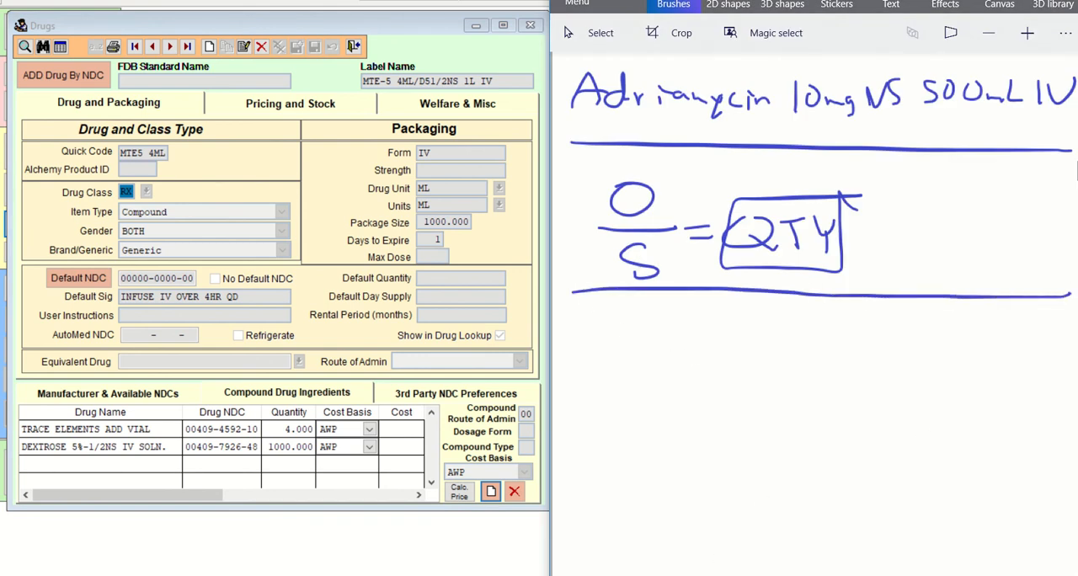
left_click(609, 575)
left_click(679, 543)
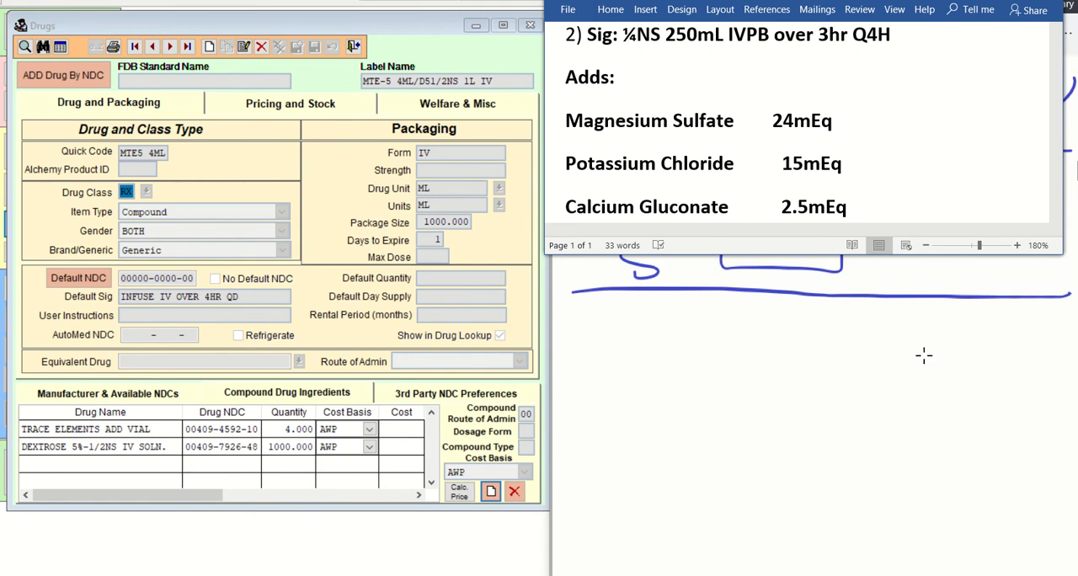
left_click(209, 48)
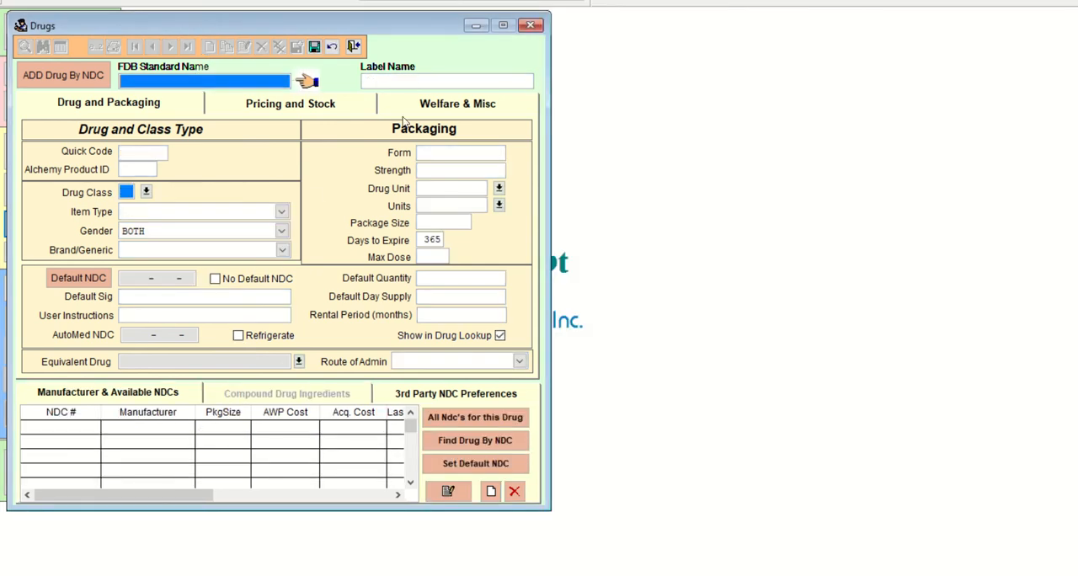
left_click(405, 81)
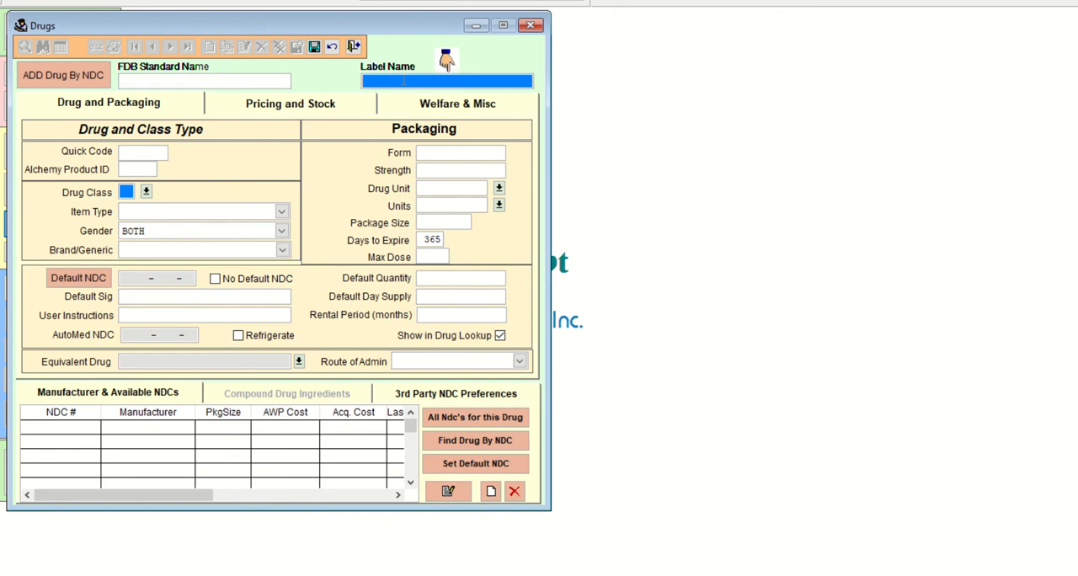
type("1/4NS 250ML OVER")
Check the order in the practice document and complete the label name as 1/4NS 250ML IVPB OVER 3HR Q4H.
left_click(610, 575)
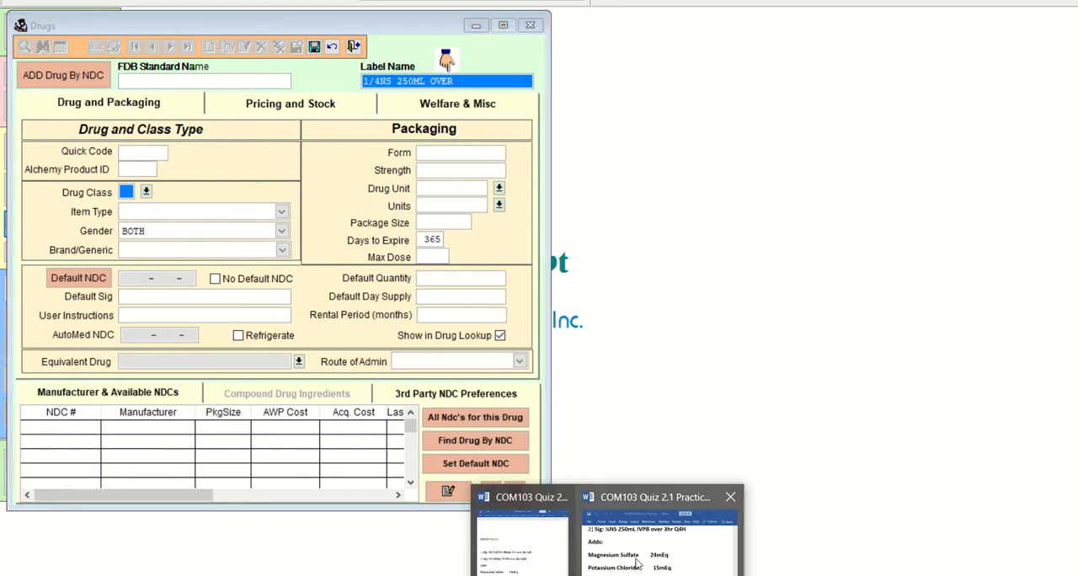
left_click(638, 564)
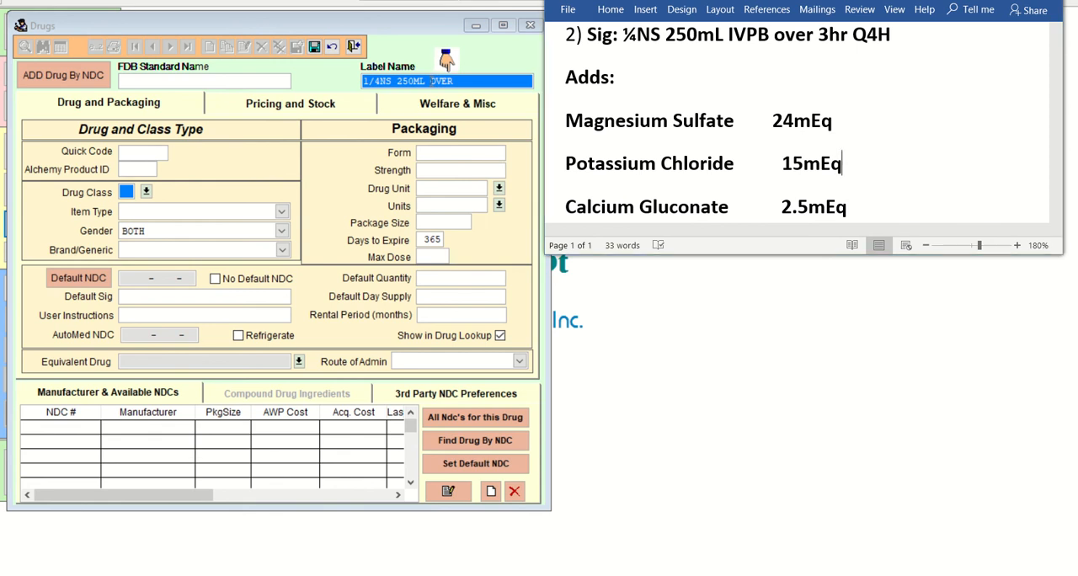
left_click(432, 81)
type("IVPB")
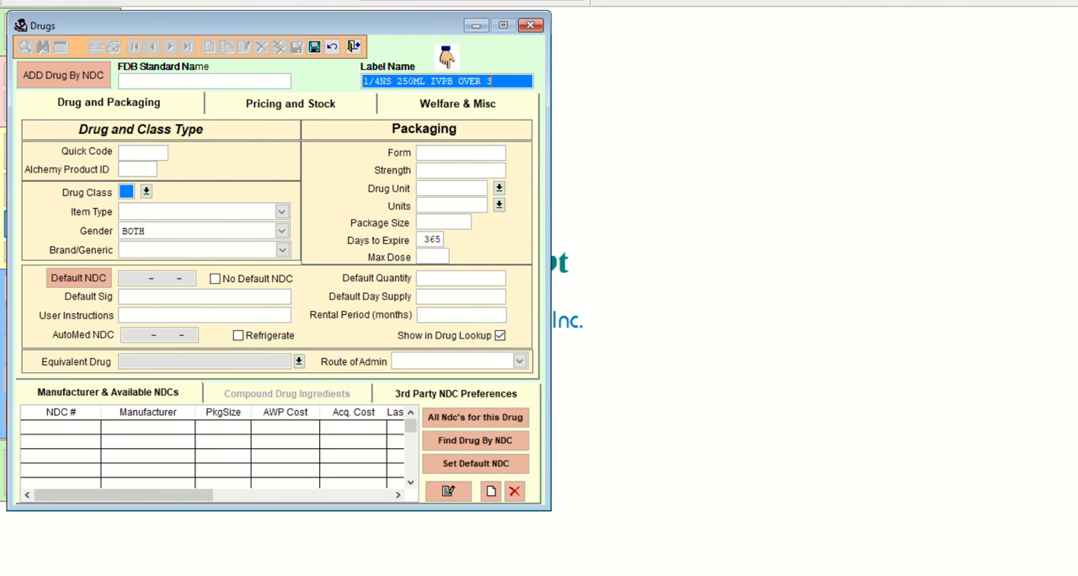
type("HR Q4H")
Show the practice document again and set the new drug's quick code to 1/4NS250.
left_click(610, 575)
left_click(630, 566)
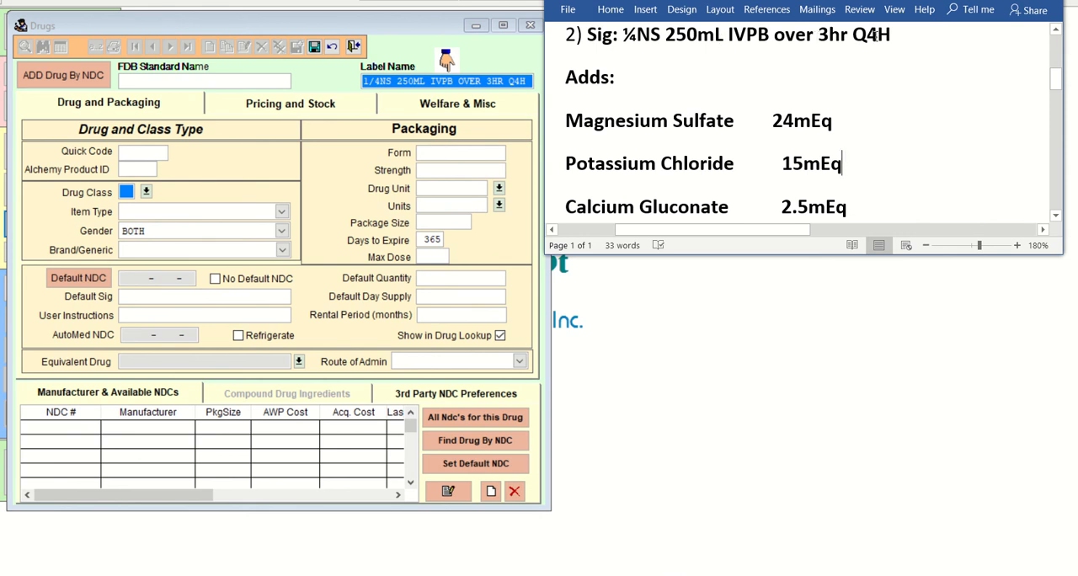
left_click(140, 152)
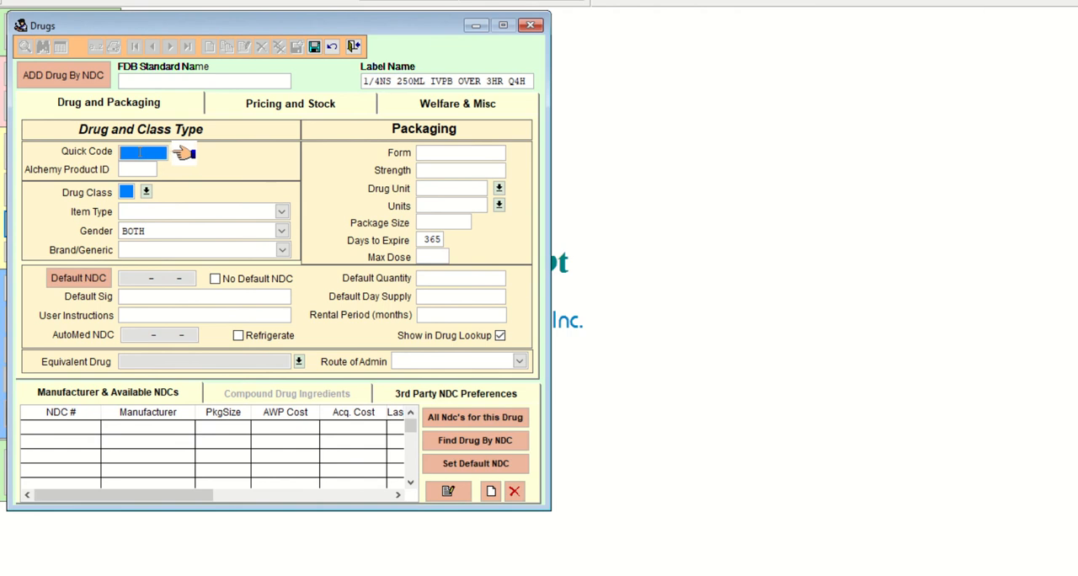
type("1/4NS250")
key("Tab")
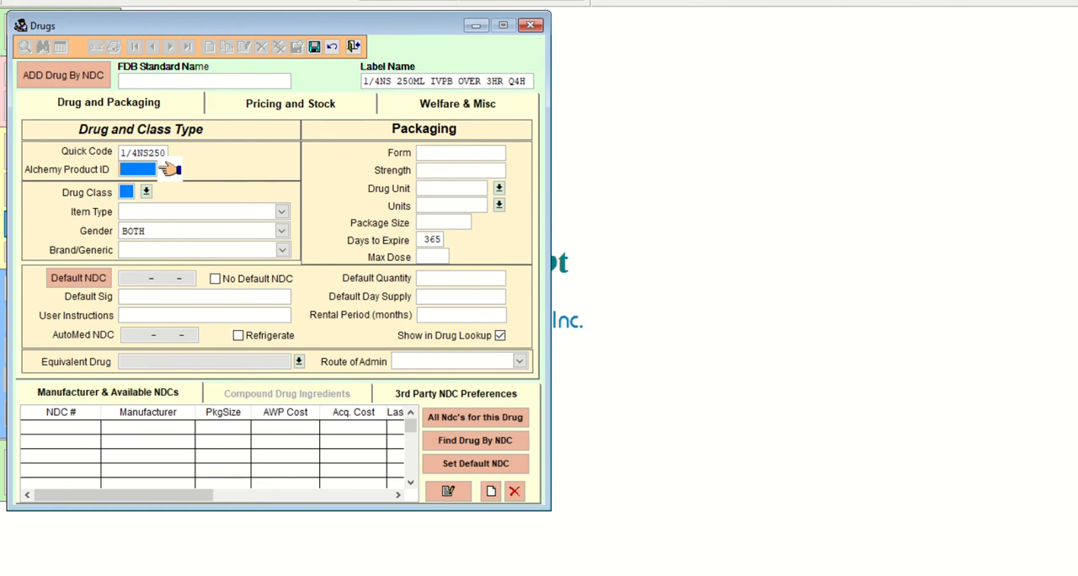
Set the drug class to C2, the item type to Compound and the brand/generic type to Generic.
key("Tab")
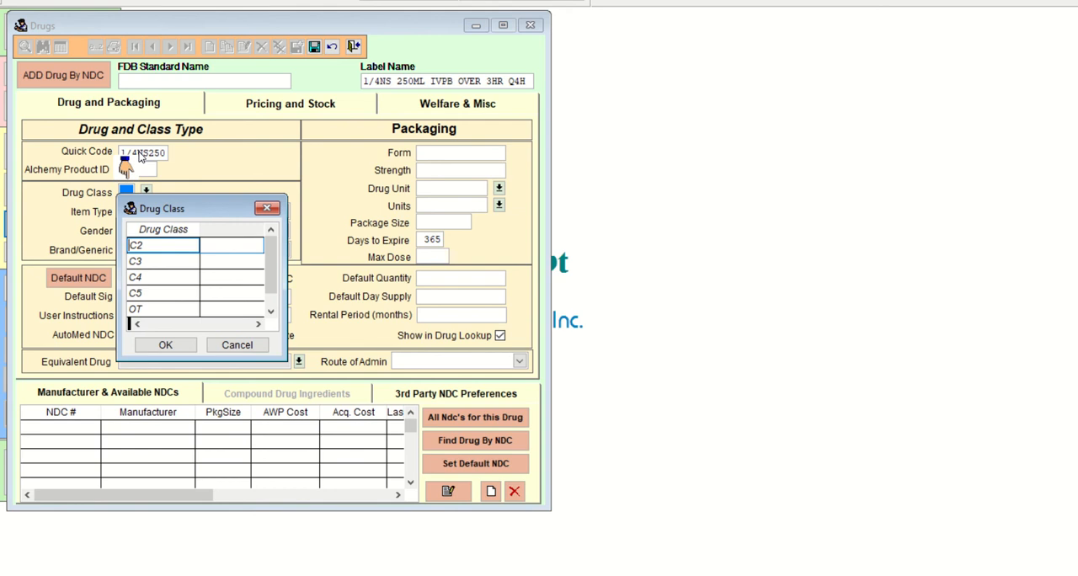
key("Return")
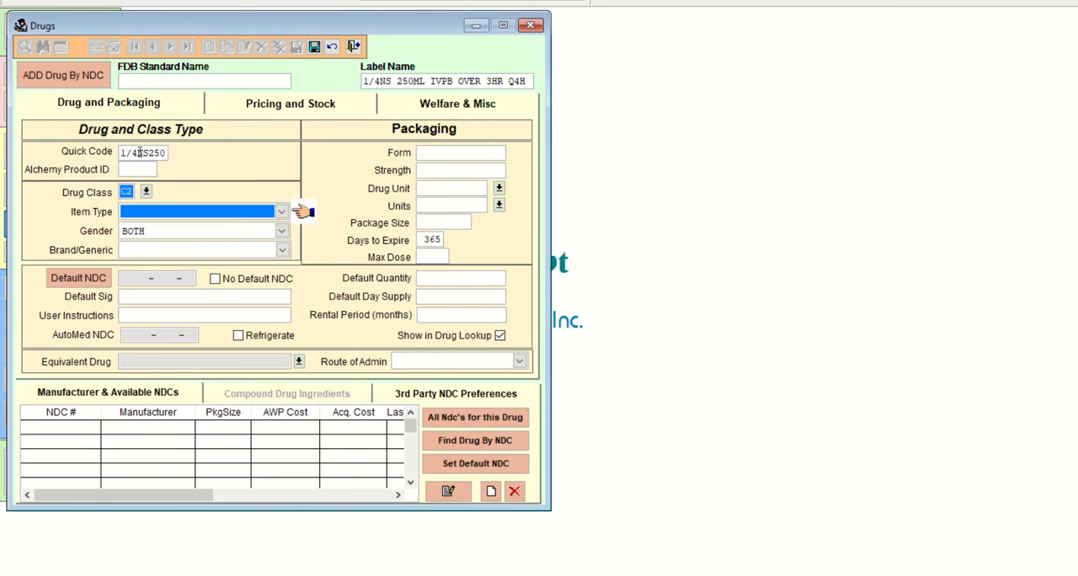
key("c")
key("Tab")
key("Tab")
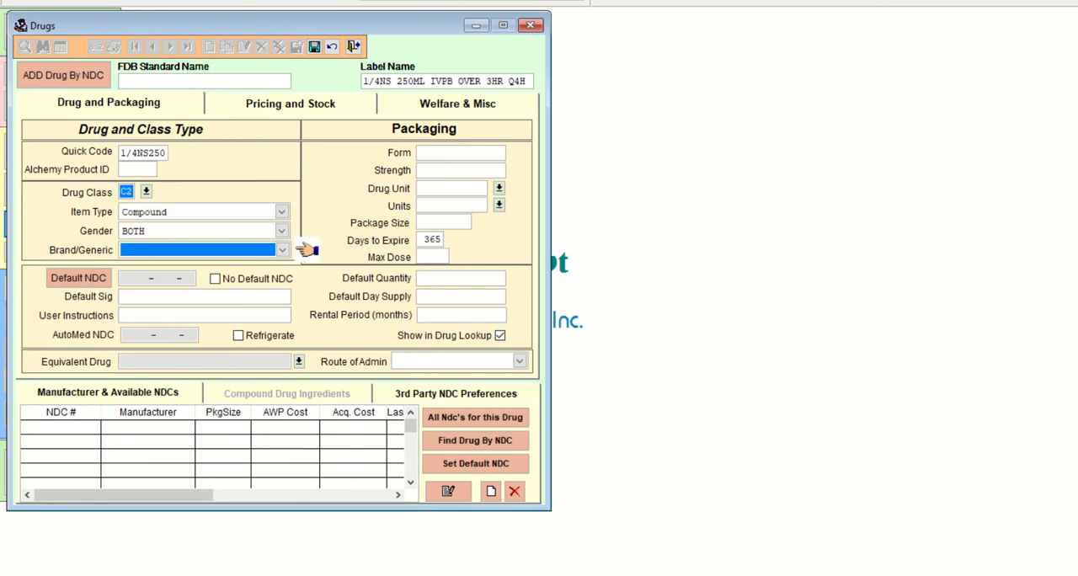
key("g")
key("Tab")
key("Tab")
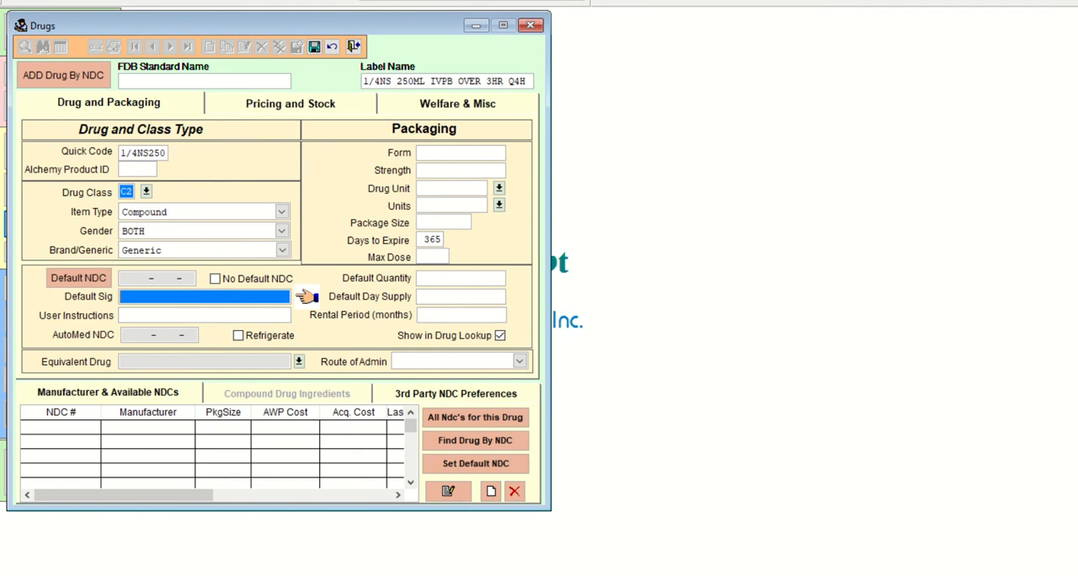
Enter INFUSE IVPB OVER 3HR Q4H as the default sig and leave the user instructions blank.
type("INE")
type("USE IVPB")
type(" C")
key("BackSpace")
type("OVER 3HR Q4H")
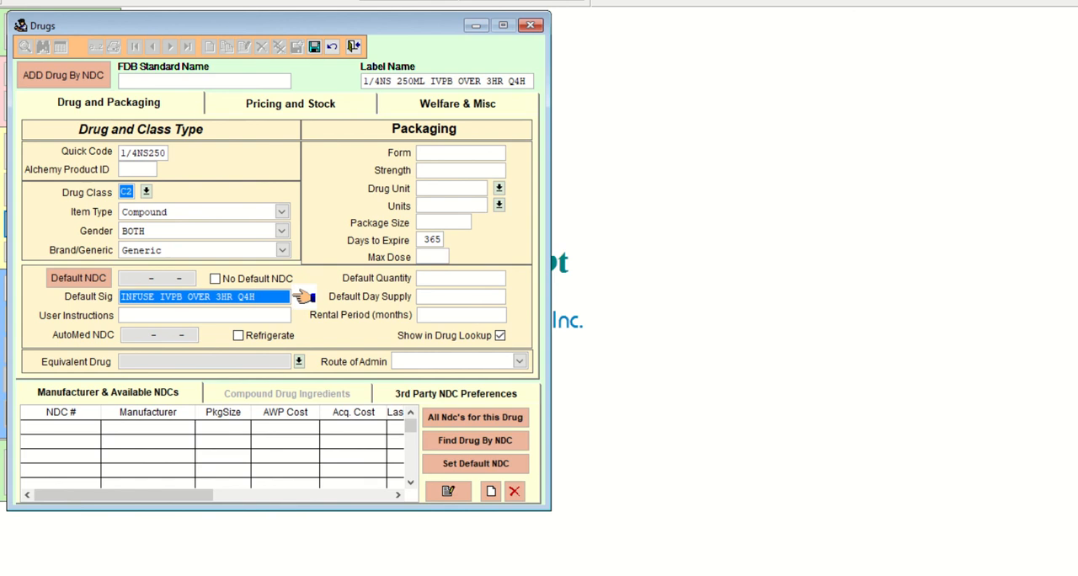
key("Tab")
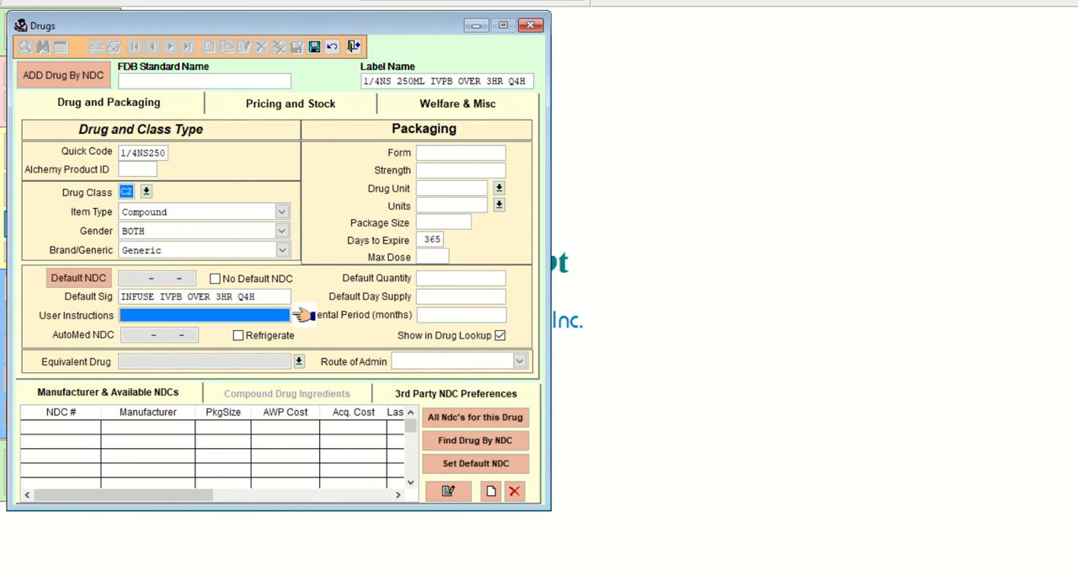
Set the packaging form to IVPB, leaving the strength blank.
key("Tab")
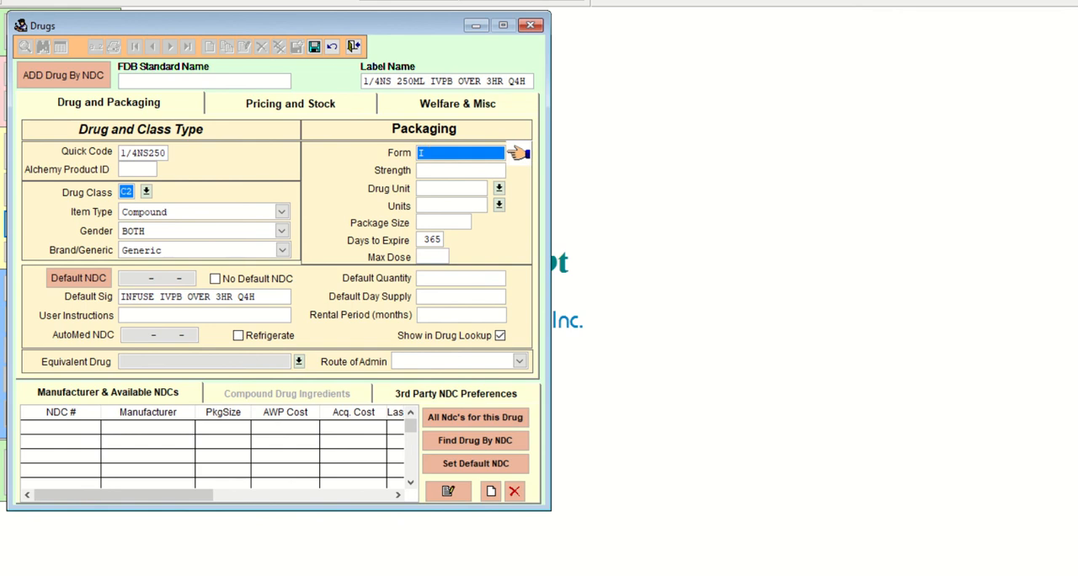
type("PB")
key("Tab")
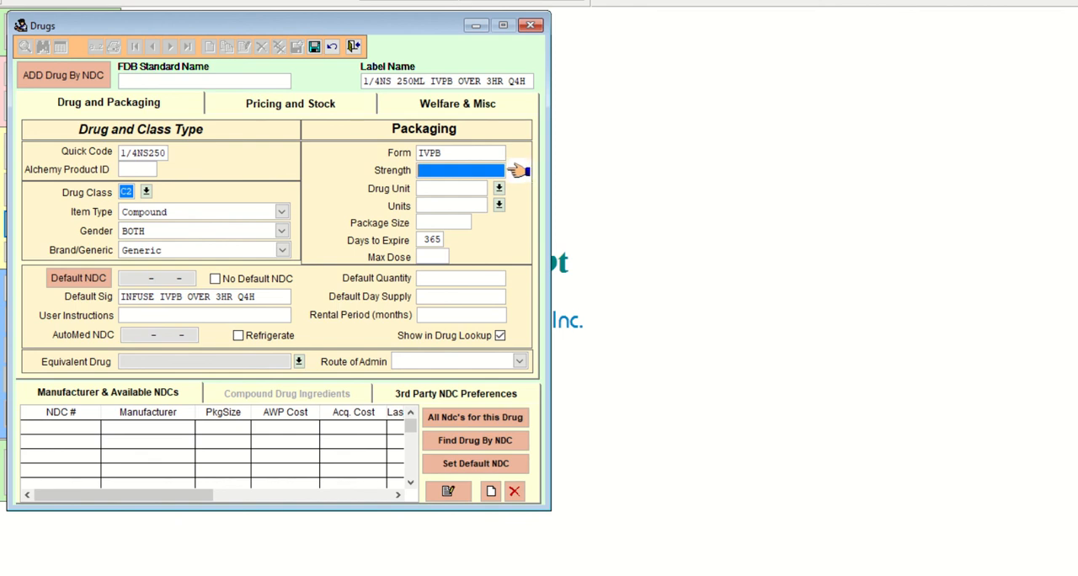
key("Tab")
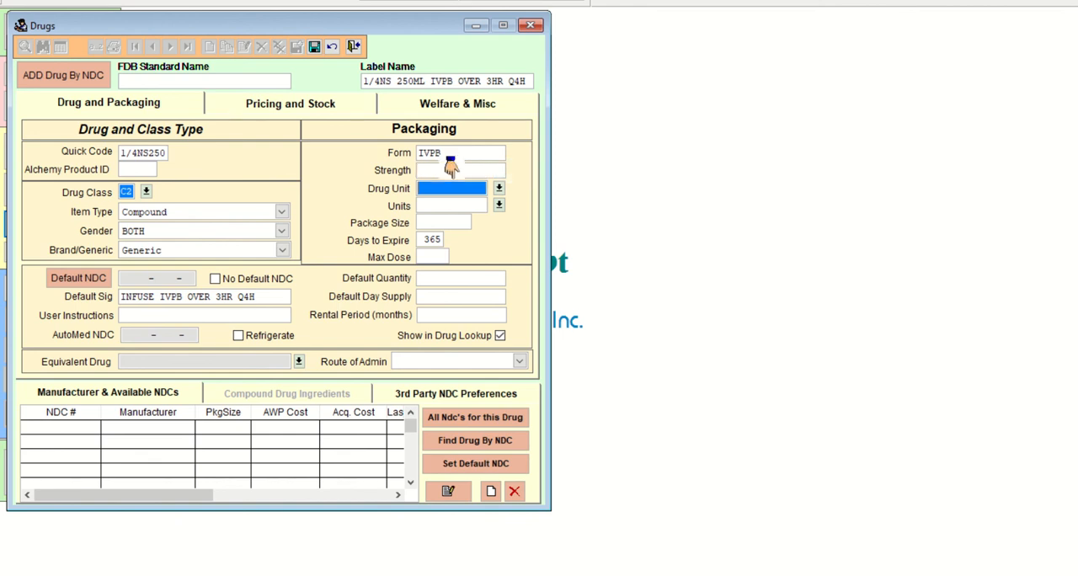
Set both the drug unit and the units of the new drug's packaging to ML.
type("ML")
key("Tab")
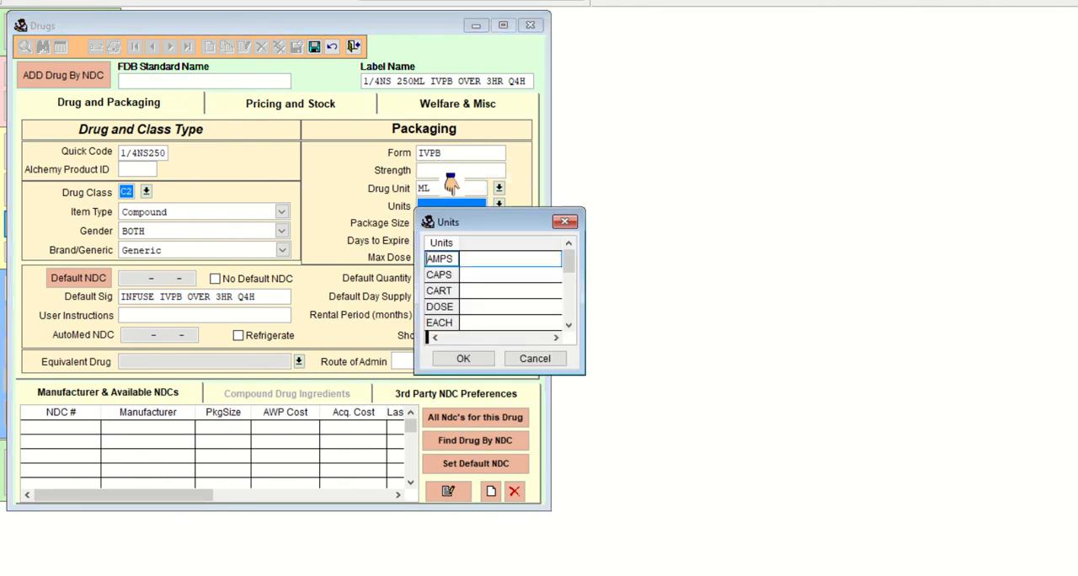
key("Return")
key("BackSpace")
key("shift+Tab")
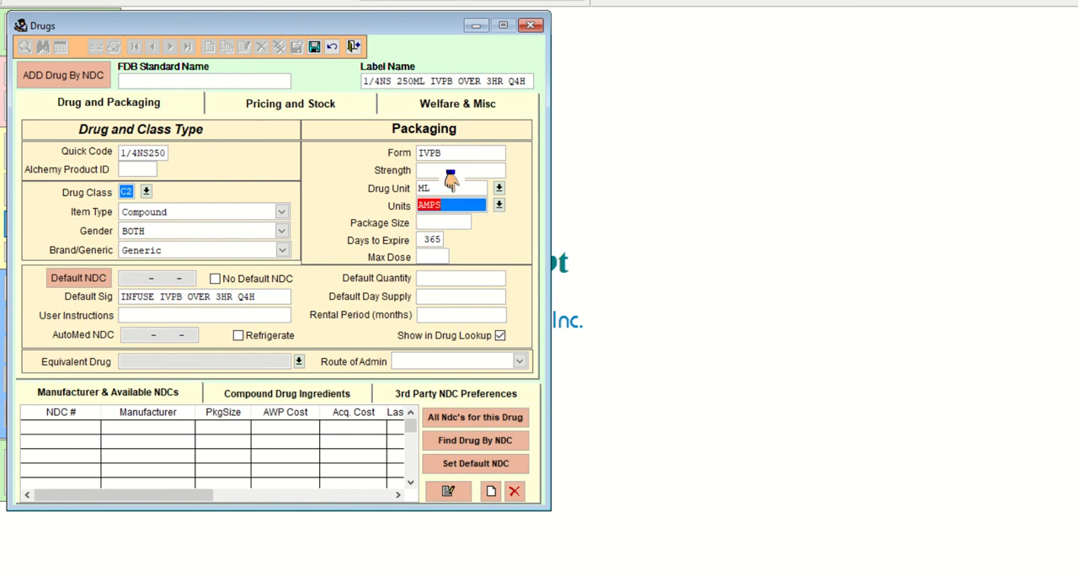
type("ML")
key("Tab")
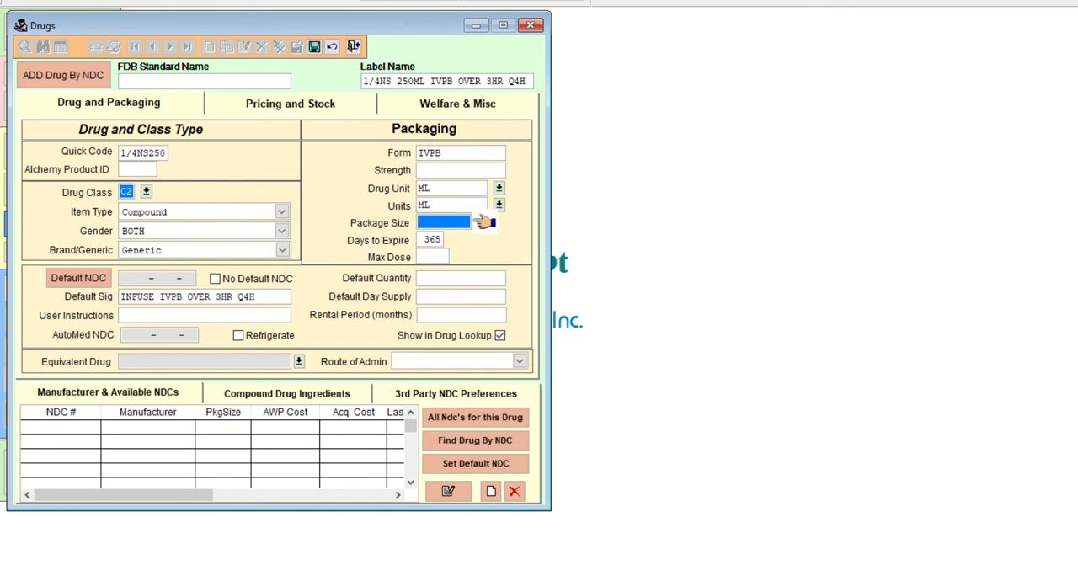
Set the package size to 250 and the days to expire to 1, leaving the max dose blank.
type("250 .000")
key("Tab")
type("1")
key("Tab")
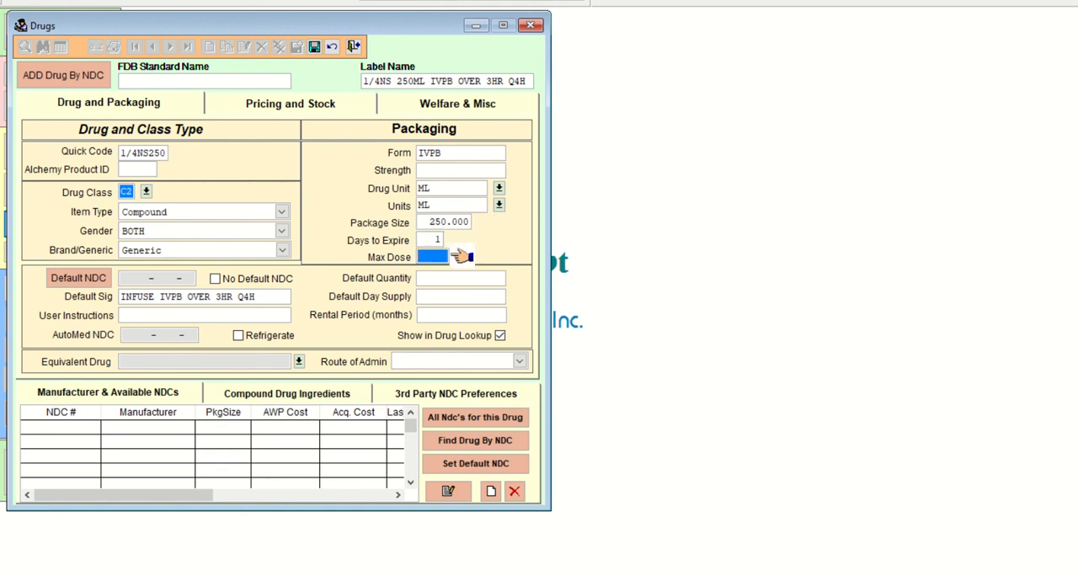
key("Tab")
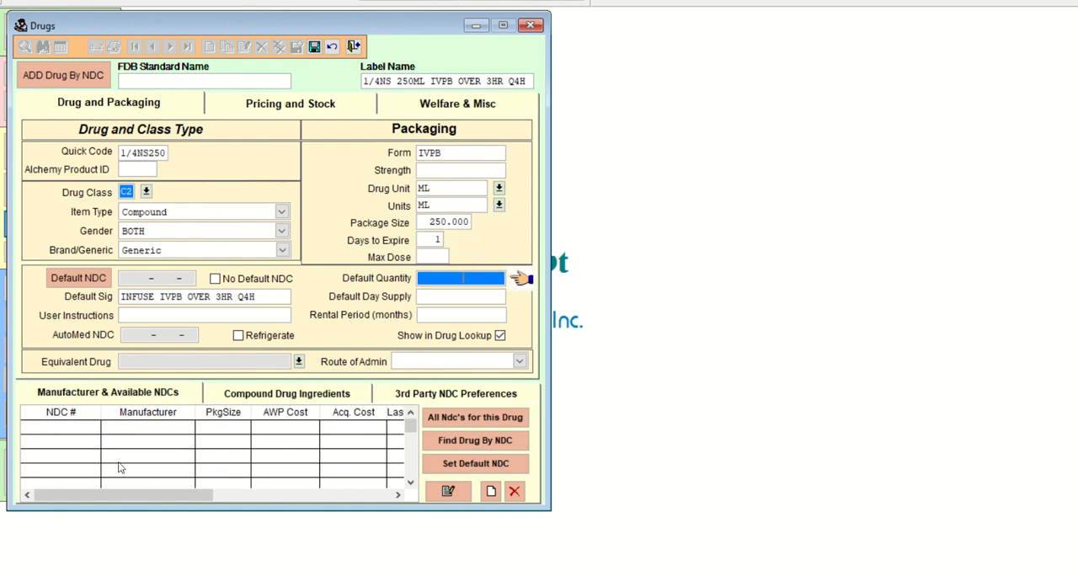
Switch to the Quiz 2.1 practice document in Word and highlight 250mL in the second order's sig.
left_click(608, 575)
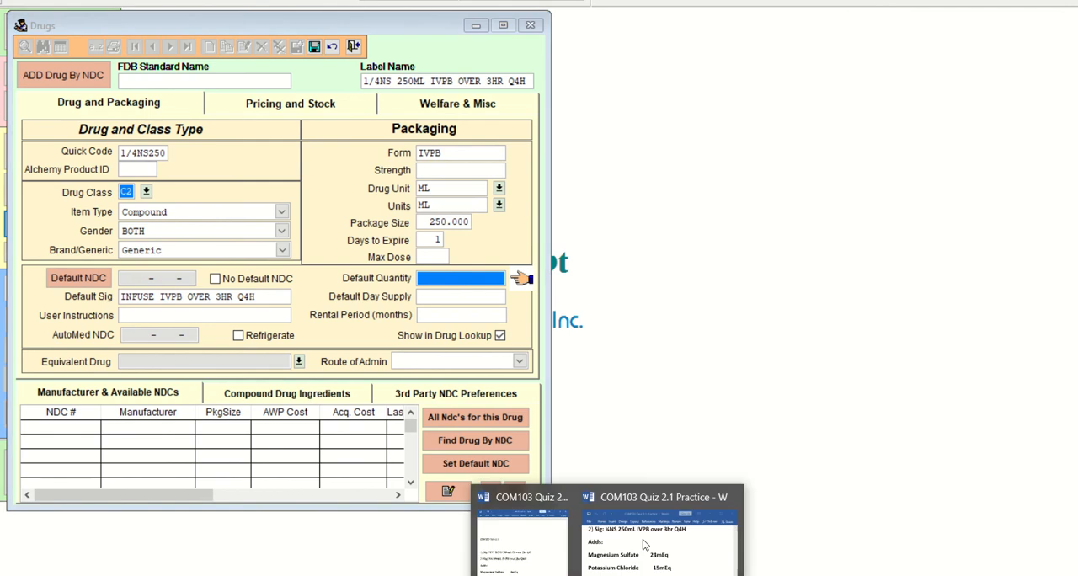
left_click(681, 561)
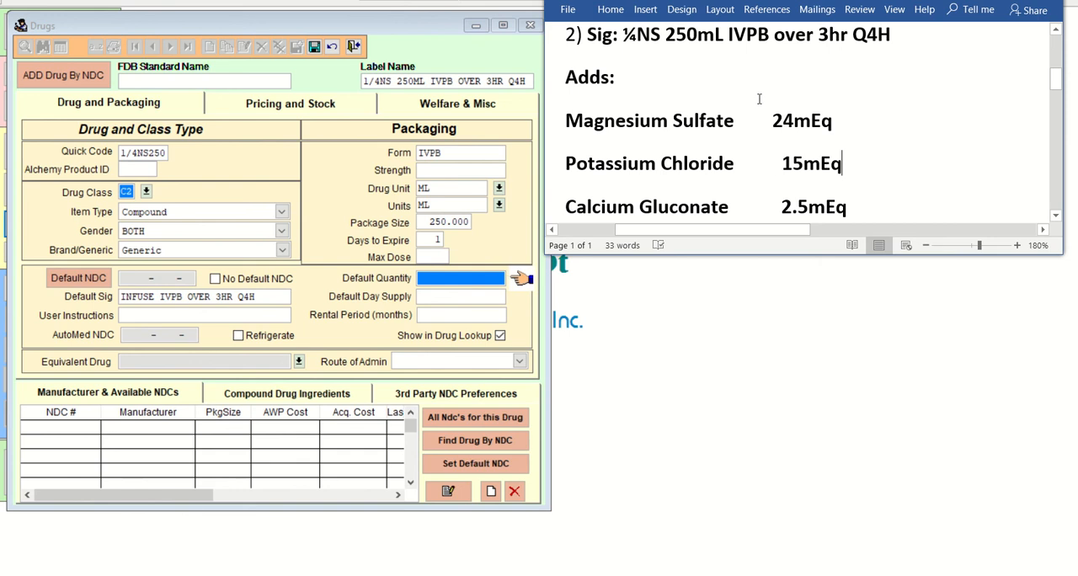
left_click_drag(666, 37, 729, 44)
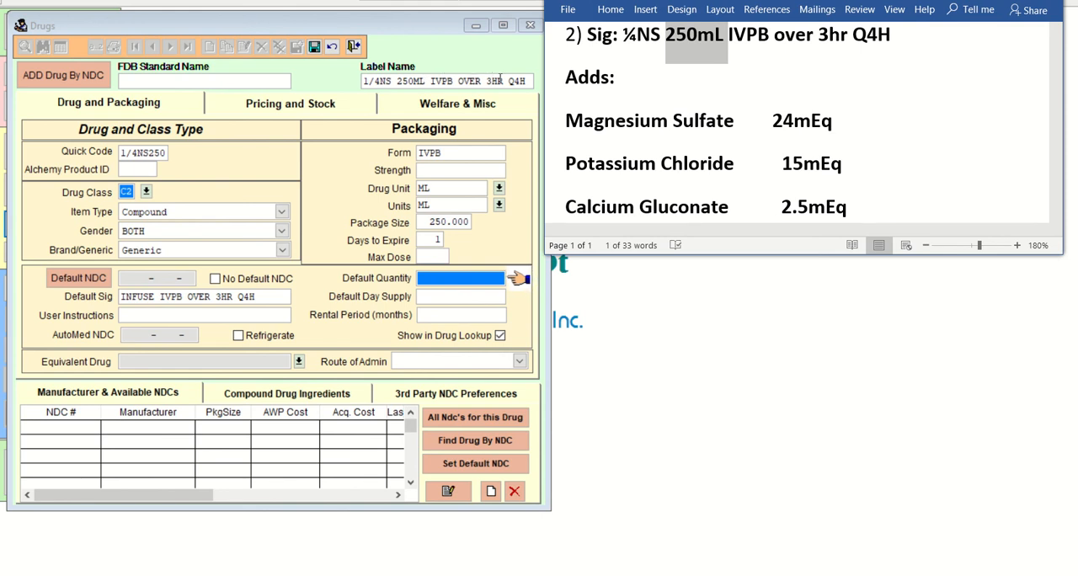
Change the drug class to RX and save the new drug record.
left_click(146, 191)
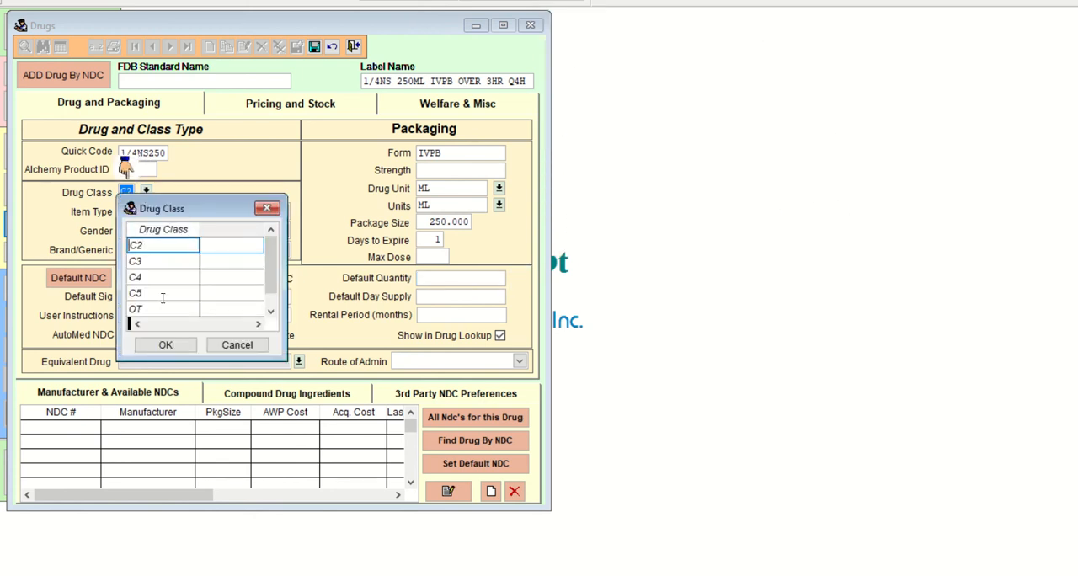
scroll(272, 273, "down", 1)
left_click(177, 277)
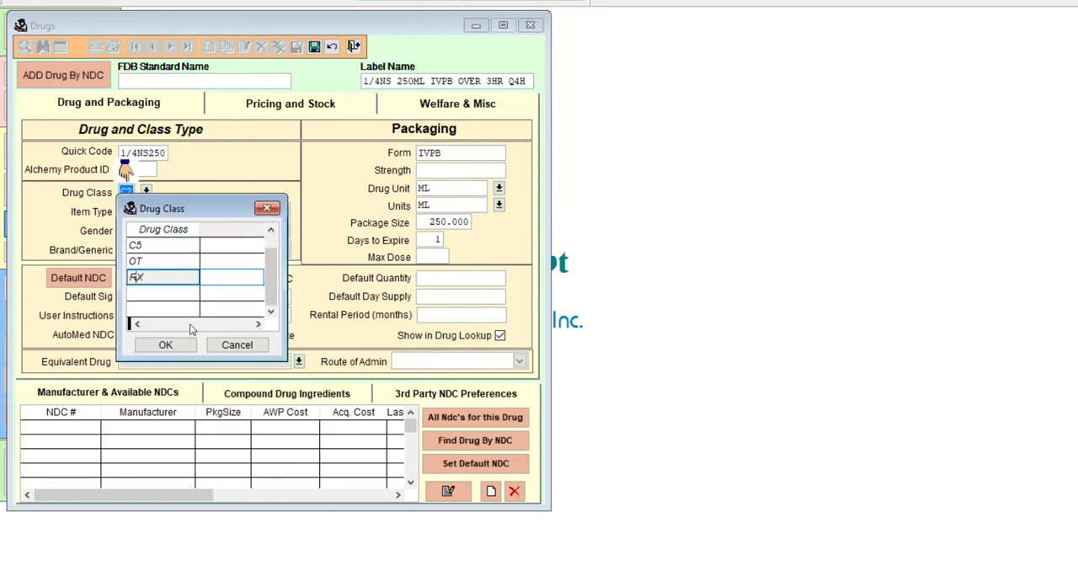
left_click(173, 345)
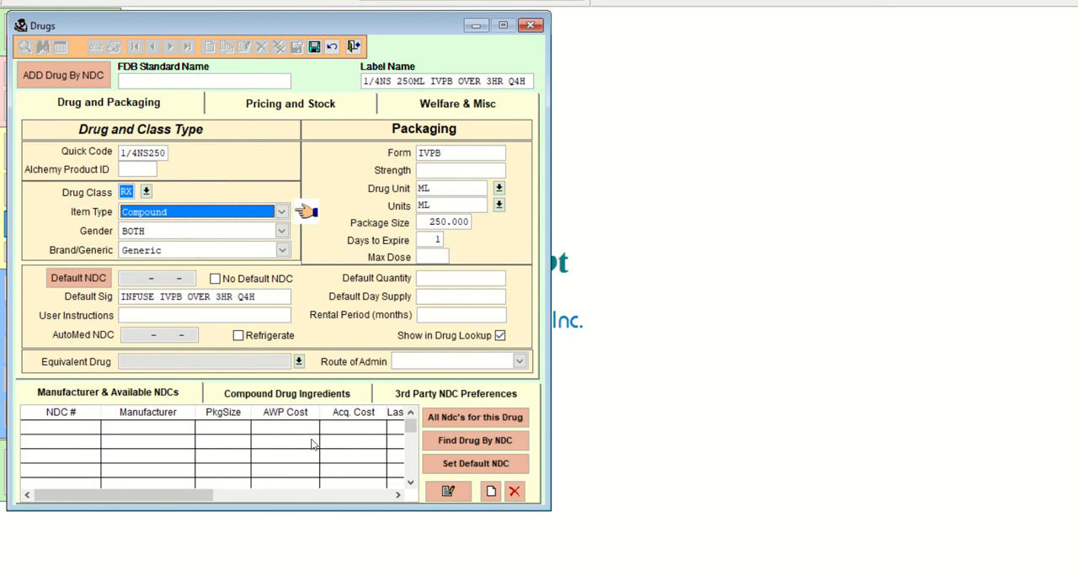
left_click(315, 47)
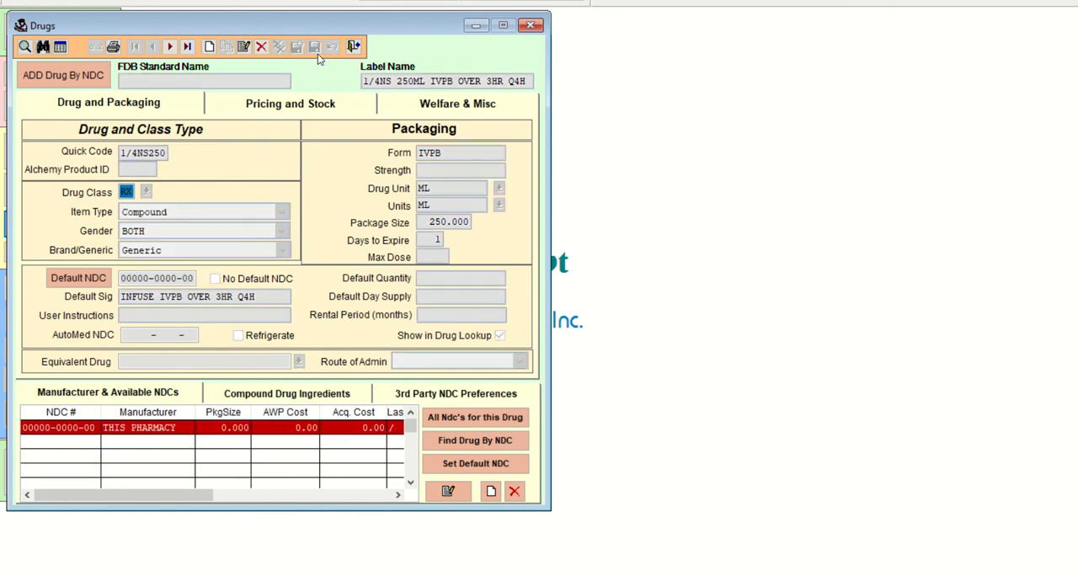
Show the drug's compound ingredients, with the Paint 3D notes and the Word practice document beside them.
left_click(312, 393)
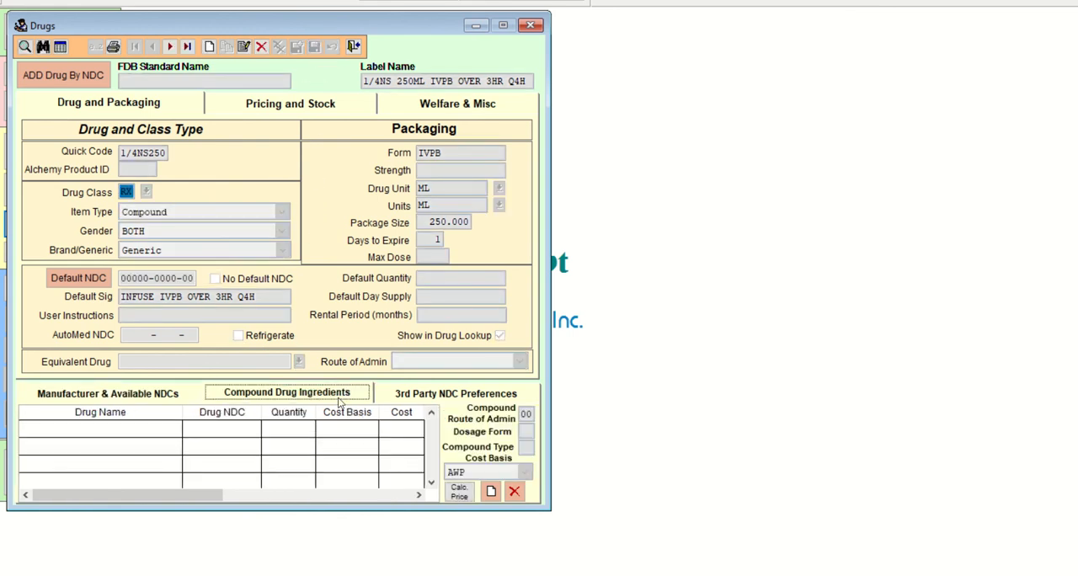
key("alt+Tab")
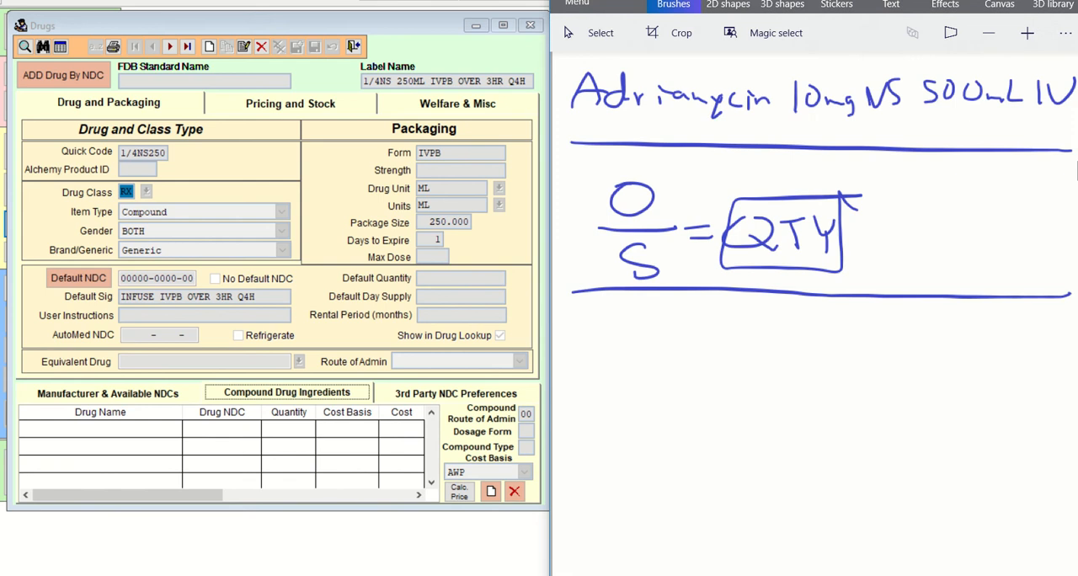
mouse_move(653, 573)
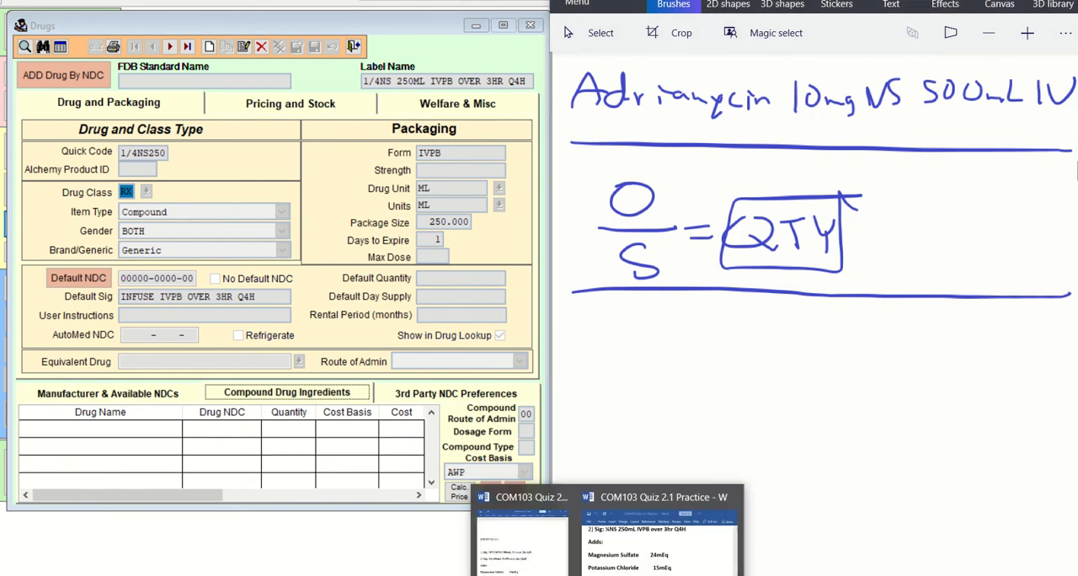
left_click(642, 549)
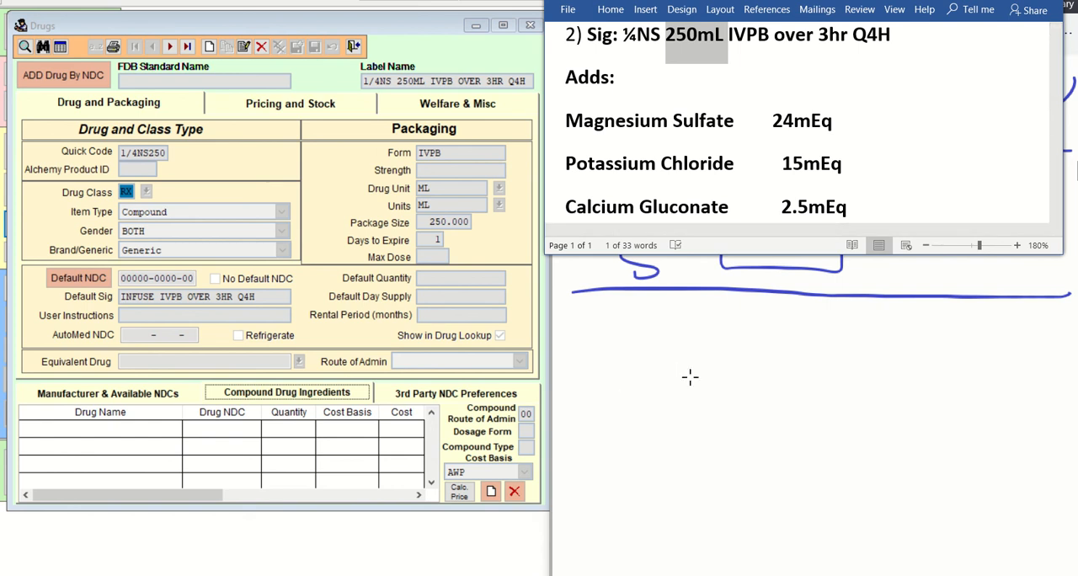
Handwrite the magnesium sulfate calculation below the formula in Paint 3D: MagSulf O/S = 24mEq above a fraction line.
left_click_drag(611, 346, 698, 338)
mouse_move(706, 317)
left_mouse_down()
mouse_move(708, 344)
mouse_move(736, 330)
mouse_move(797, 333)
mouse_move(790, 325)
mouse_move(814, 347)
mouse_move(797, 376)
mouse_move(851, 347)
left_mouse_up()
left_click_drag(833, 359, 852, 358)
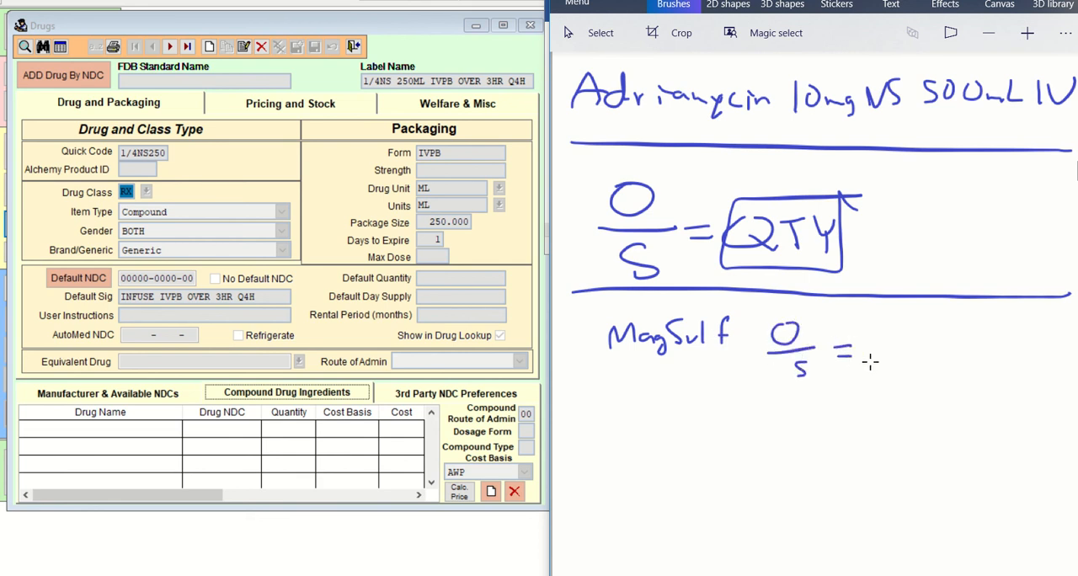
left_click_drag(887, 326, 904, 341)
left_click_drag(913, 323, 921, 344)
left_click_drag(935, 334, 963, 341)
mouse_move(965, 320)
left_mouse_down()
mouse_move(982, 318)
mouse_move(979, 330)
left_mouse_up()
mouse_move(964, 342)
left_mouse_down()
mouse_move(984, 342)
mouse_move(997, 363)
left_mouse_up()
left_click_drag(892, 357, 1003, 356)
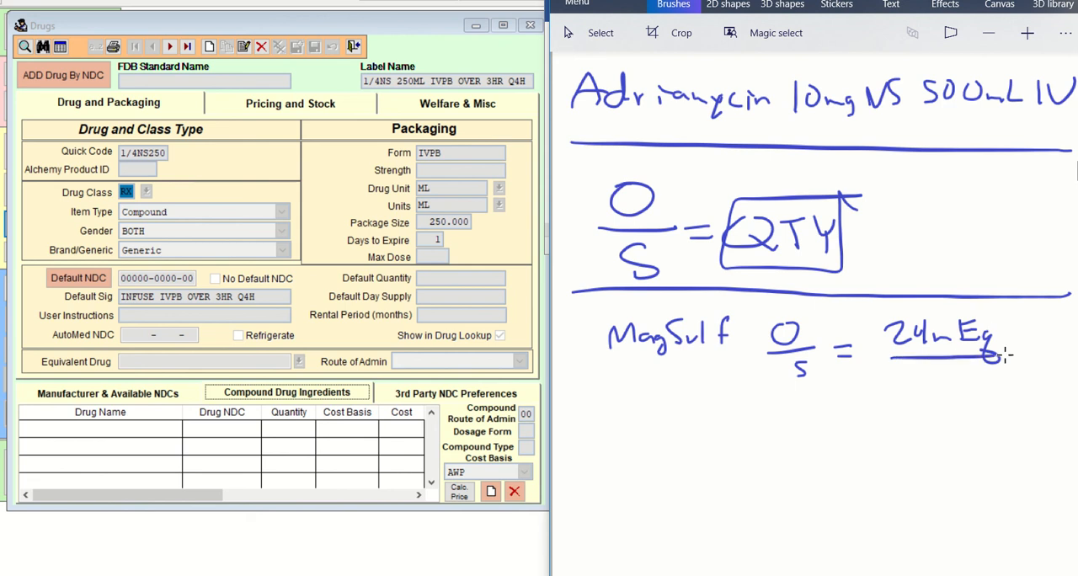
Return to the Drugs window, start a new compound ingredient and search the drug lookup for MAGN.
left_click(491, 491)
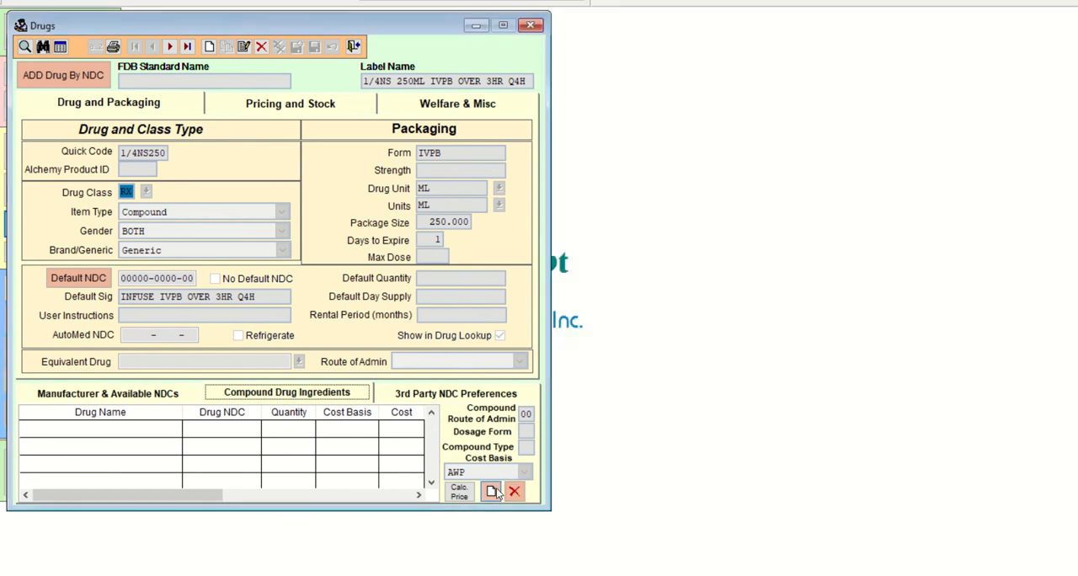
type("MAG")
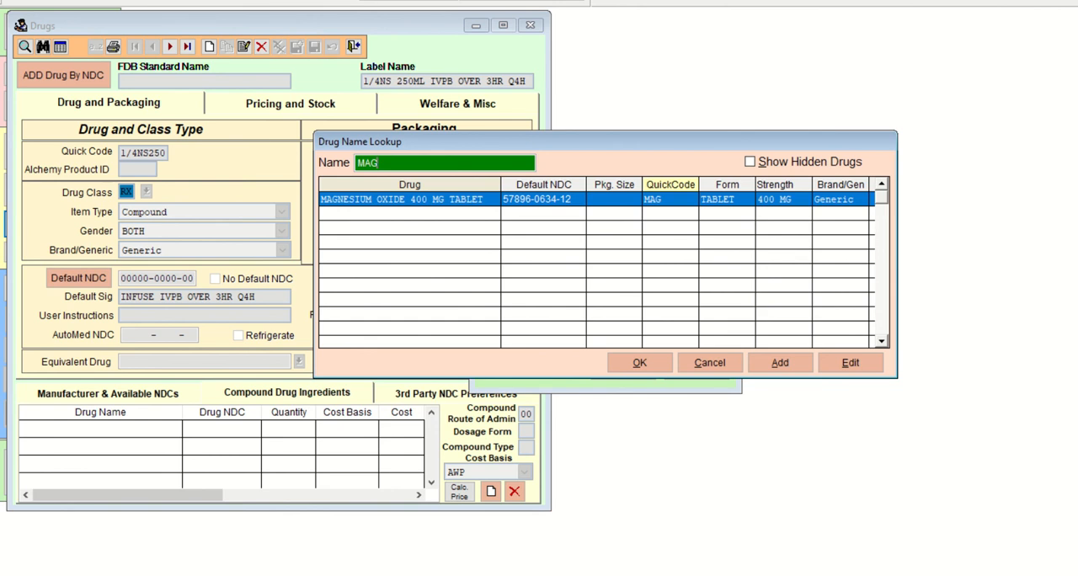
type("N")
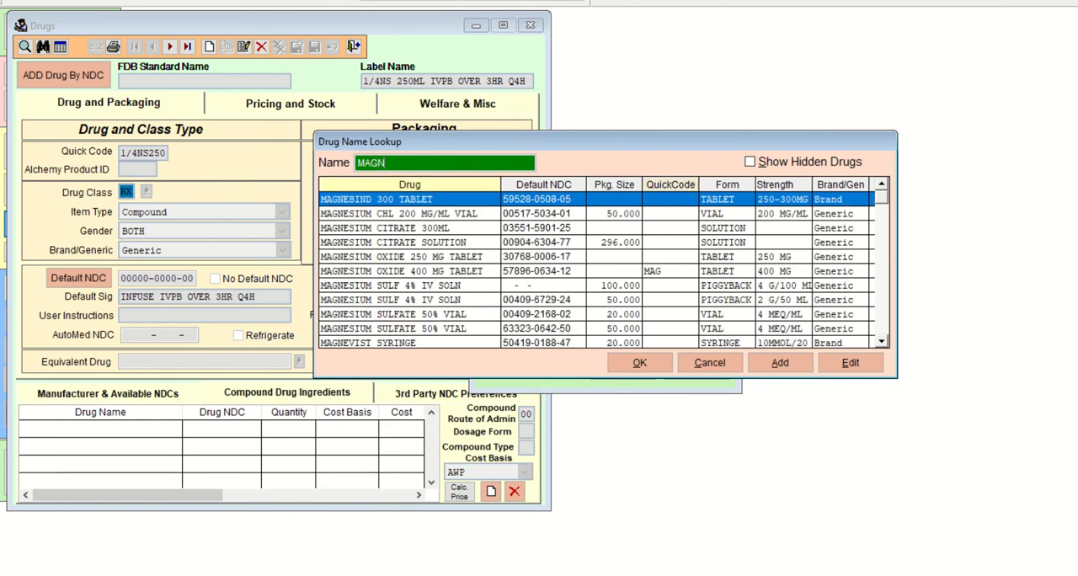
key("Down")
key("Down")
key("Down")
key("Down")
key("Down")
key("Down")
key("Down")
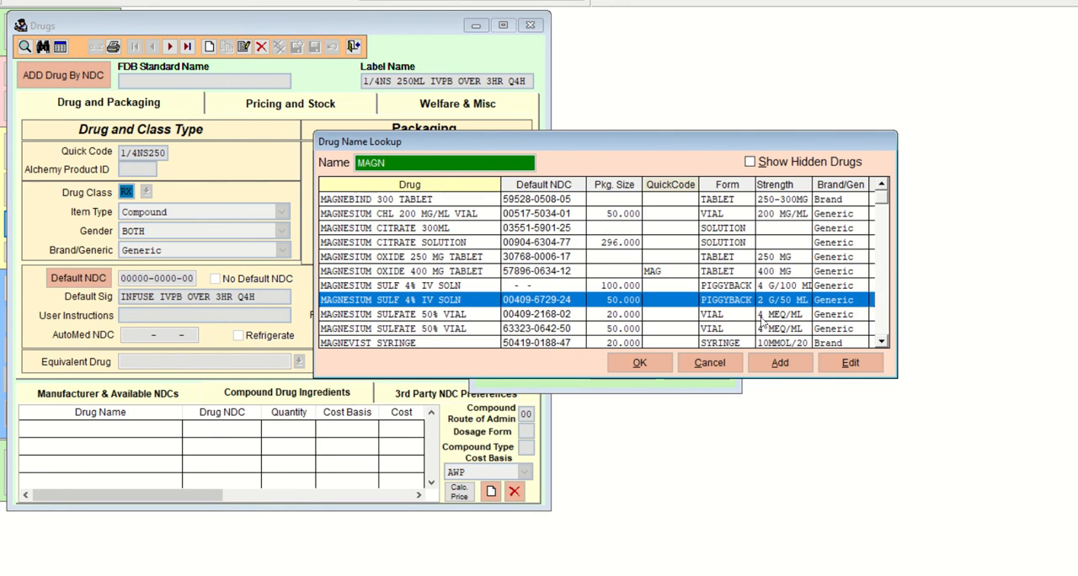
key("Down")
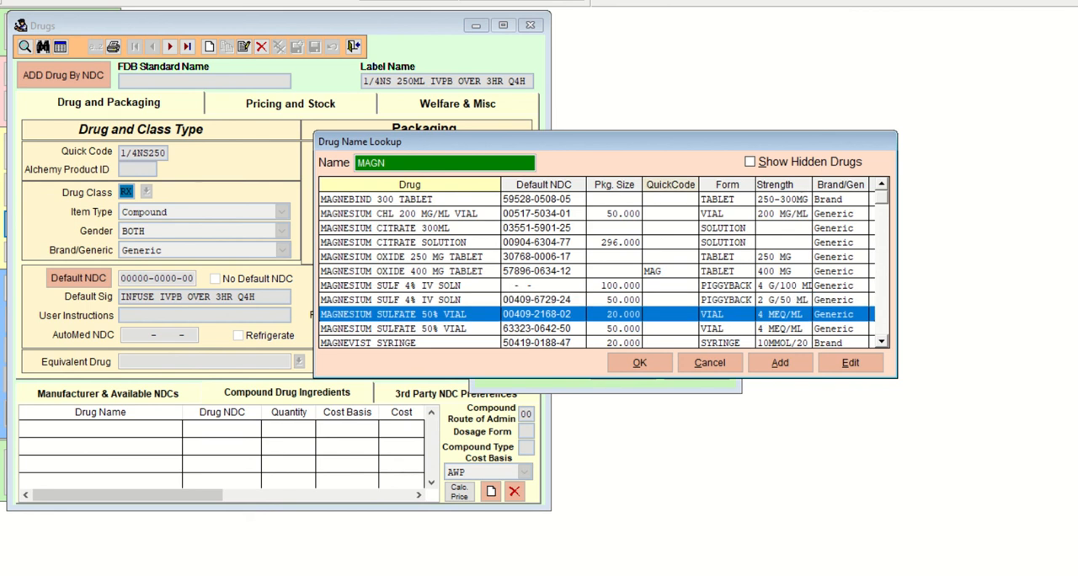
Look through the magnesium entries in the lookup, comparing their forms, strengths and package sizes.
key("Down")
key("Down")
key("Down")
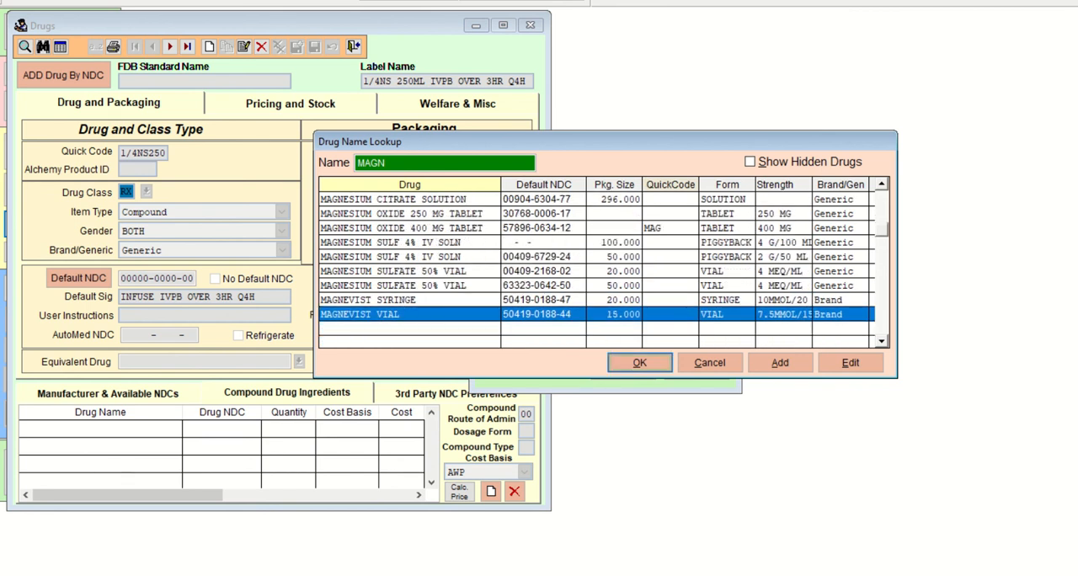
key("Up")
key("Up")
key("Up")
key("Up")
key("Up")
key("Up")
key("Up")
key("Up")
key("Up")
key("Up")
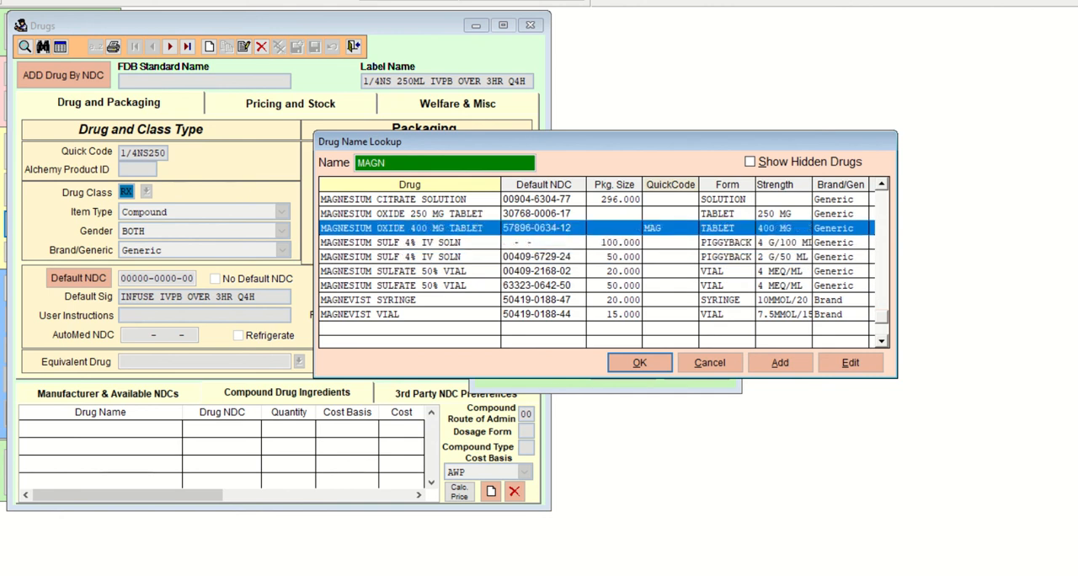
key("Up")
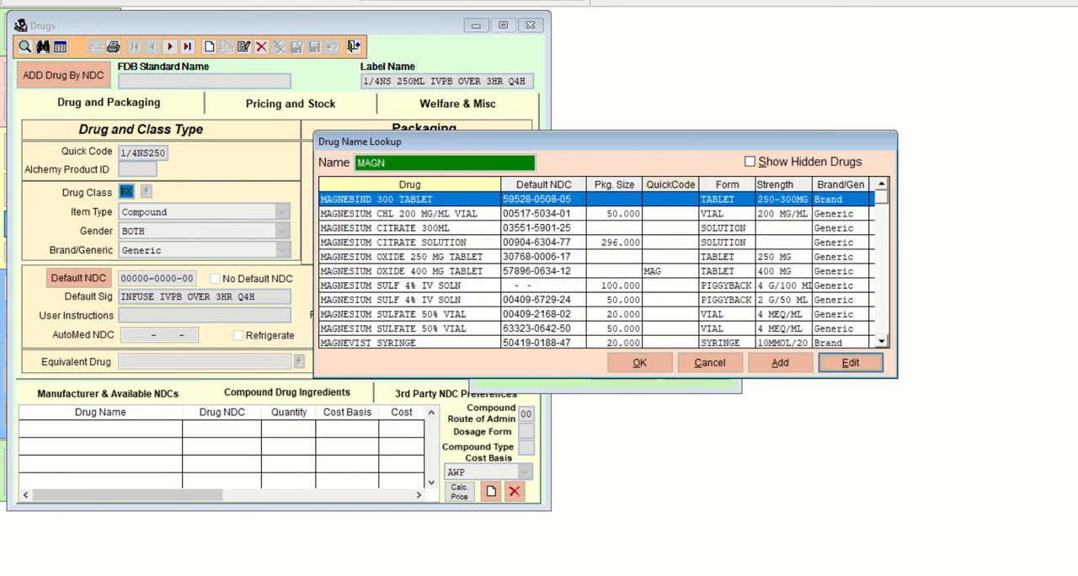
Select the MAGNESIUM SULFATE 50% VIAL entry with package size 20.000 and strength 4 MEQ/ML.
key("Down")
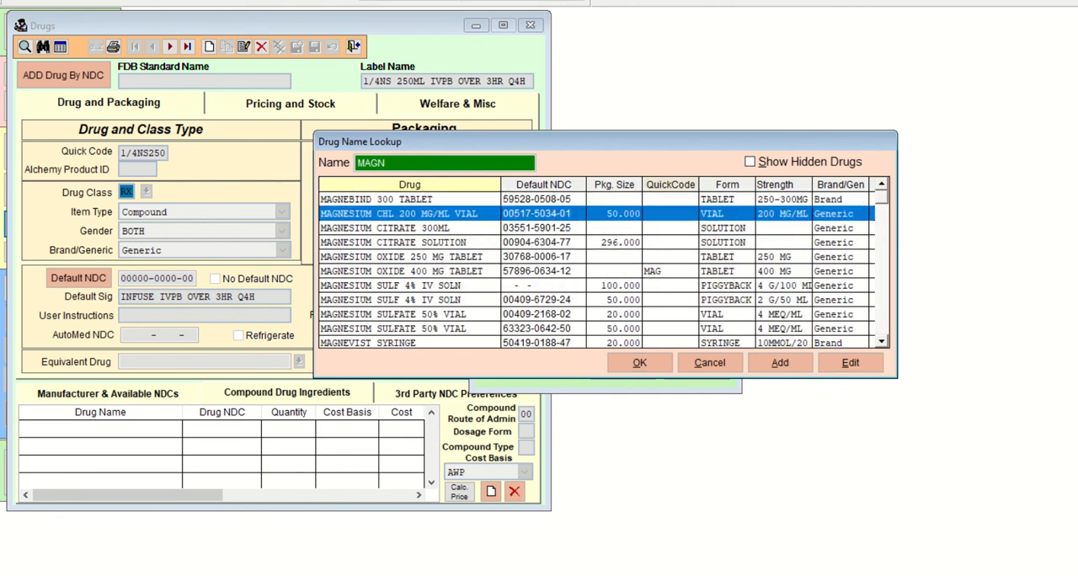
key("Down")
key("Down")
key("Down")
key("Down")
key("Down")
key("Down")
key("Down")
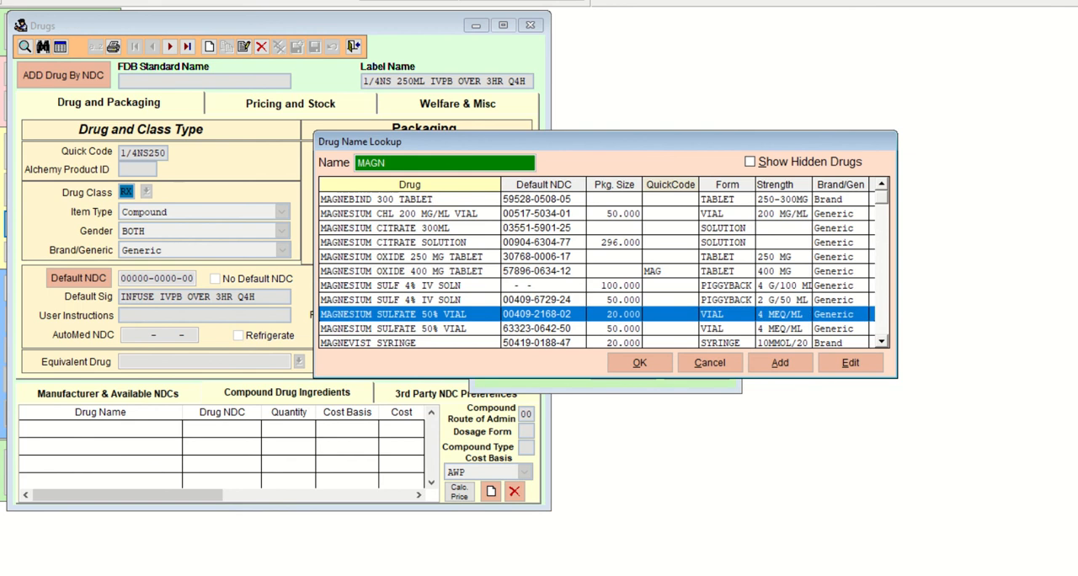
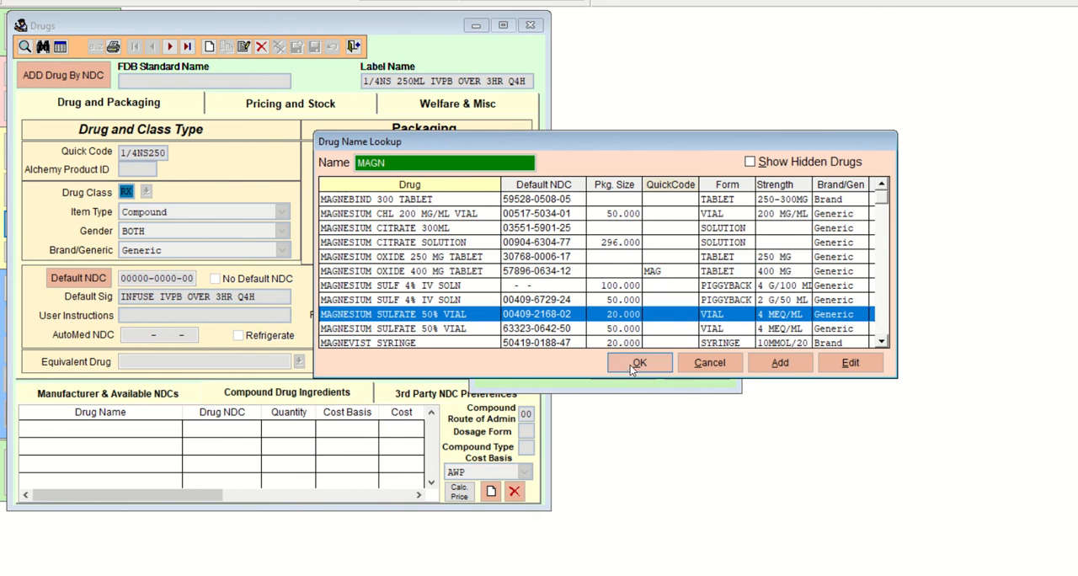
Accept the magnesium sulfate vial as the ingredient and move the Compound Drug Ingredients dialog clear of the handwritten calculation.
left_click(630, 365)
left_click(600, 287)
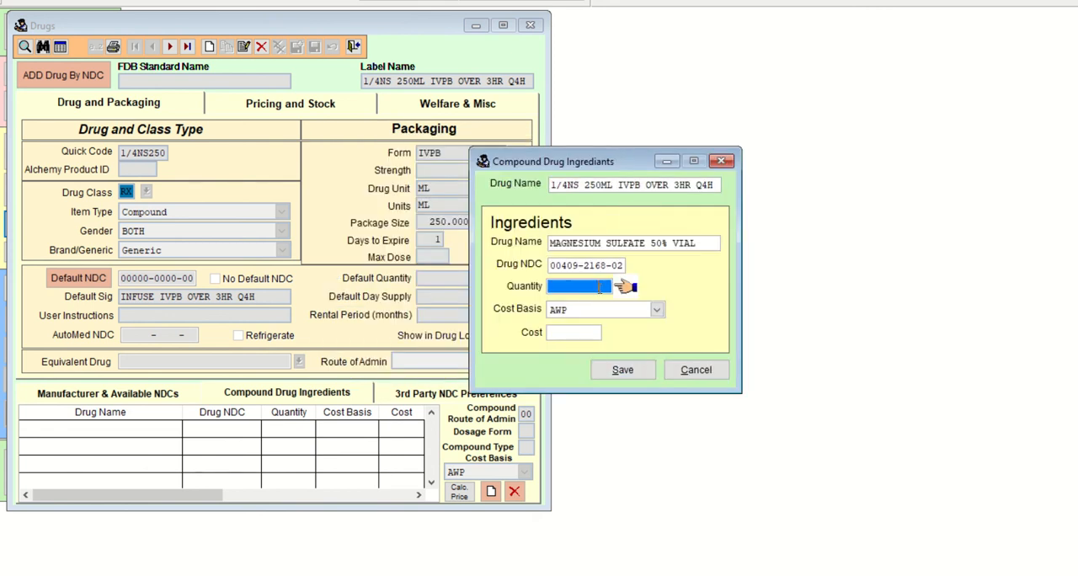
left_click_drag(613, 166, 433, 130)
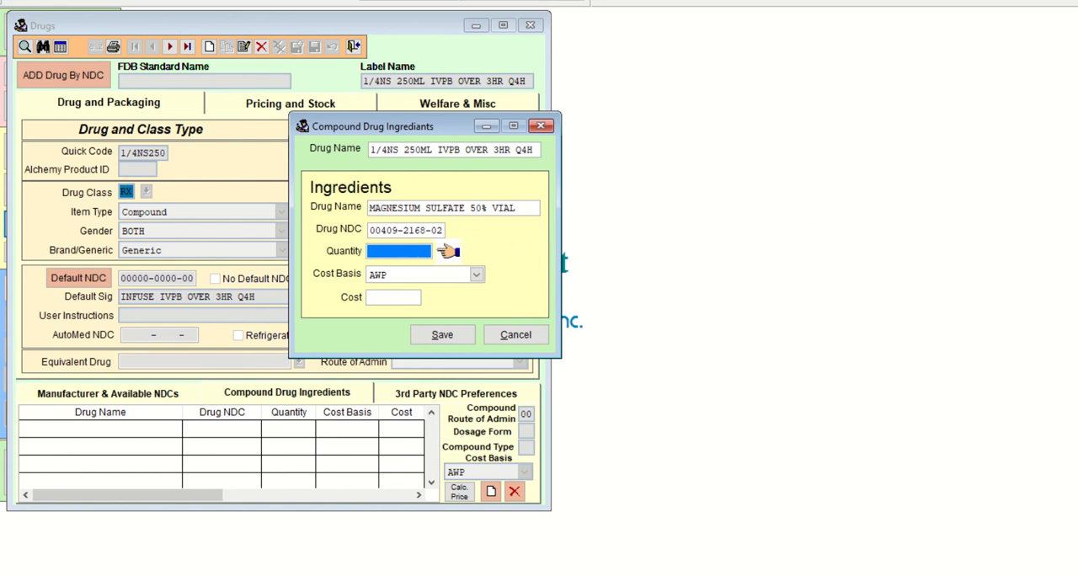
Switch to Paint 3D and handwrite 4mEq below the magnesium sulfate fraction line, followed by an equals sign.
key("alt+Tab")
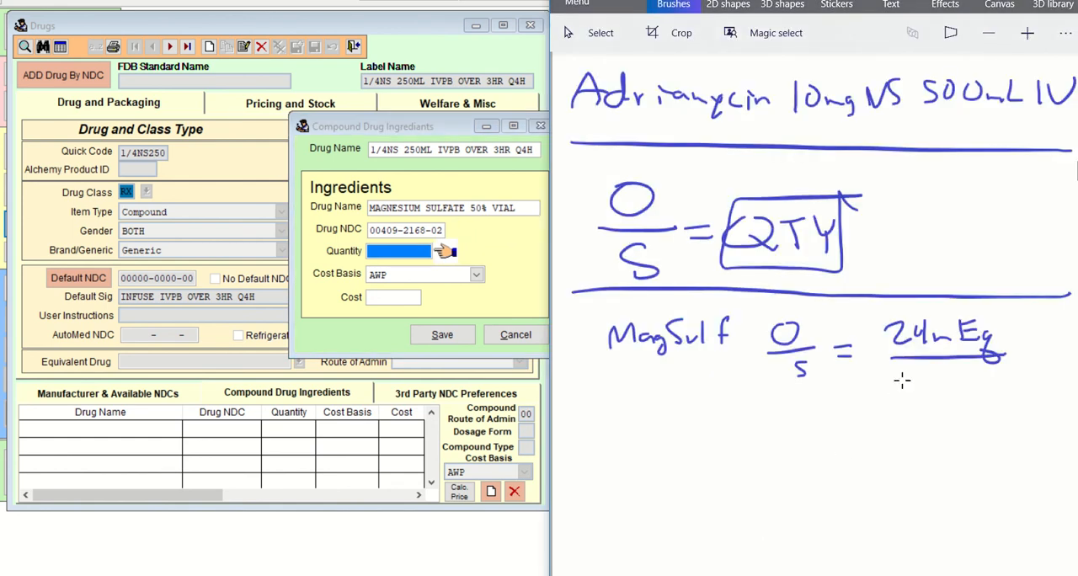
mouse_move(908, 372)
left_mouse_down()
mouse_move(920, 378)
mouse_move(920, 403)
mouse_move(949, 386)
mouse_move(972, 399)
left_mouse_up()
left_click_drag(985, 389, 988, 408)
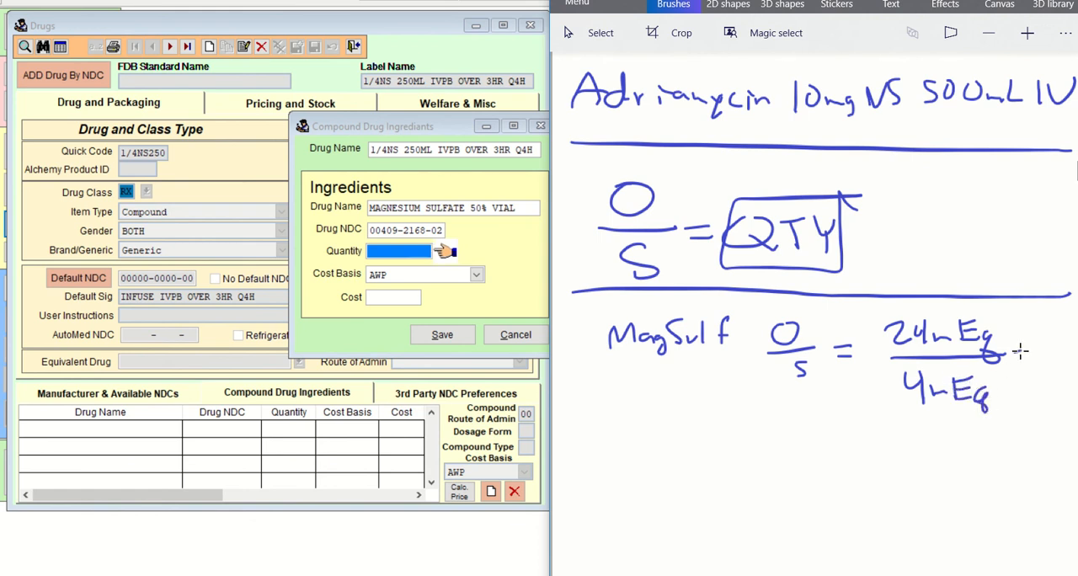
left_click_drag(1012, 355, 1023, 355)
left_click_drag(1013, 364, 1024, 363)
Back in the ingredient dialog, set the magnesium sulfate quantity to 6 and save it, leaving the cost basis as AWP.
left_click(416, 252)
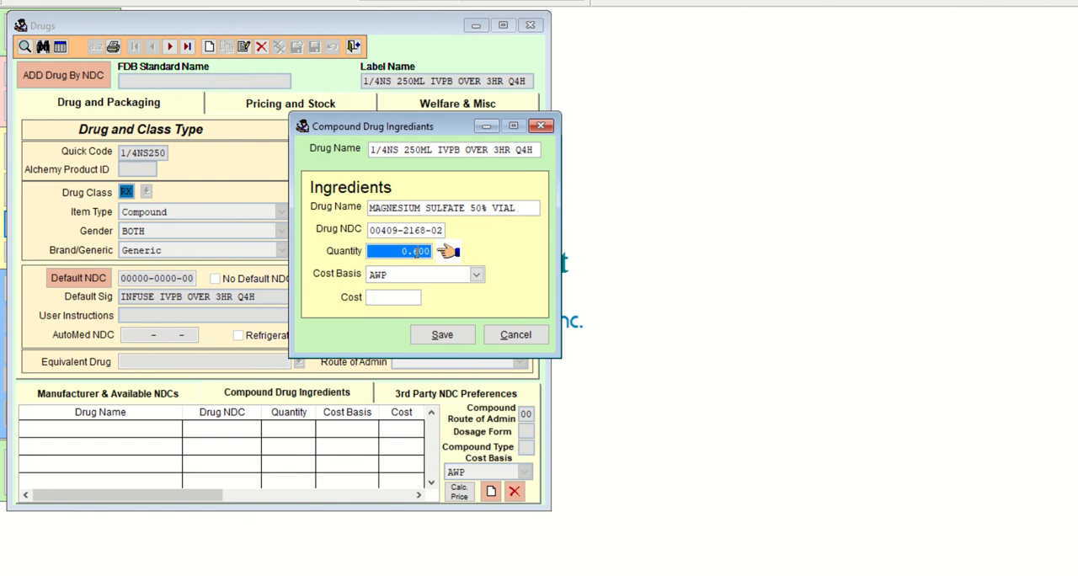
type("6")
key("Tab")
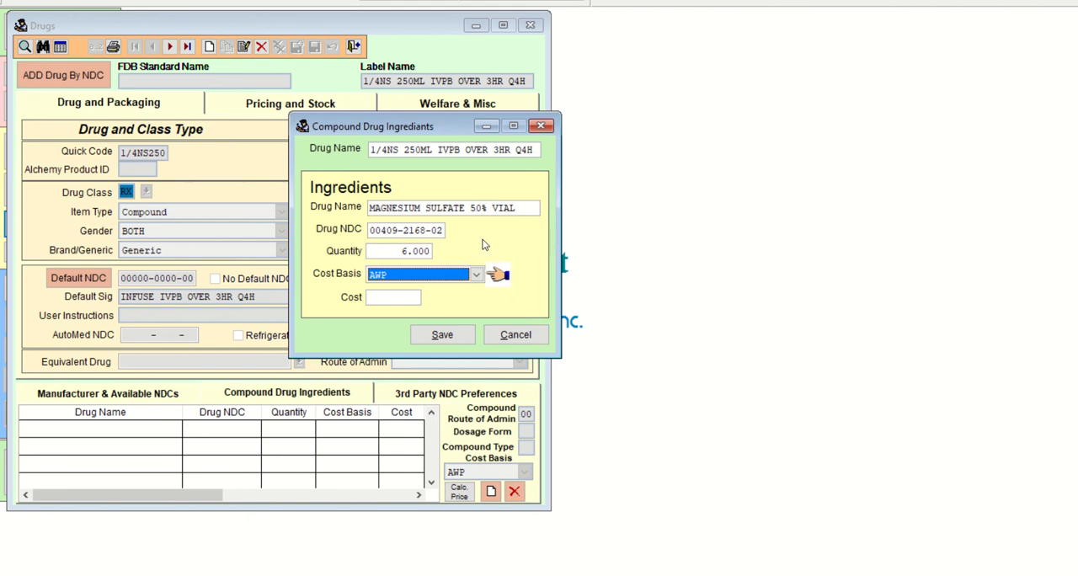
left_click(455, 329)
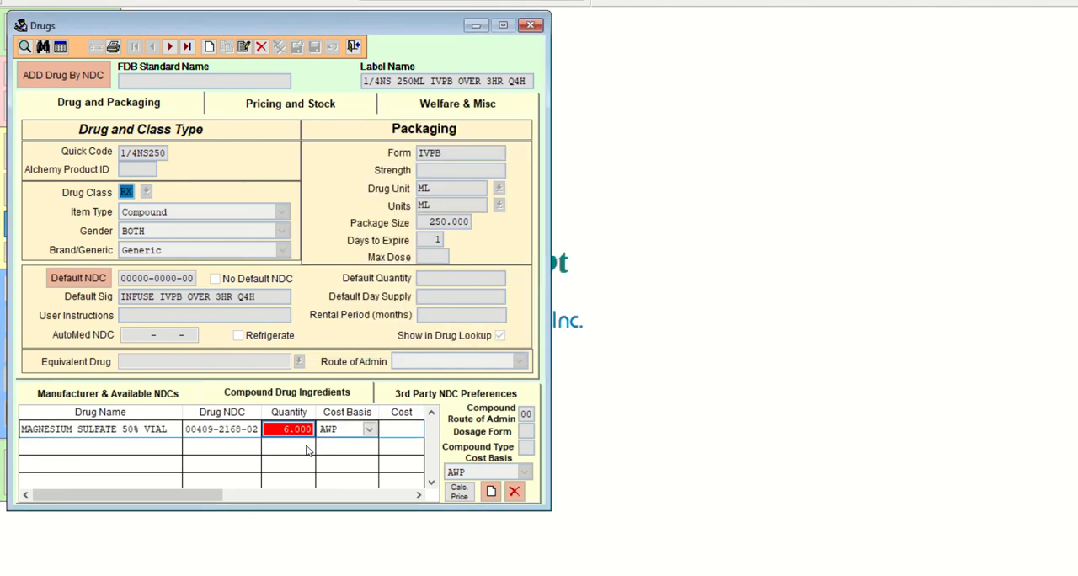
left_click(348, 431)
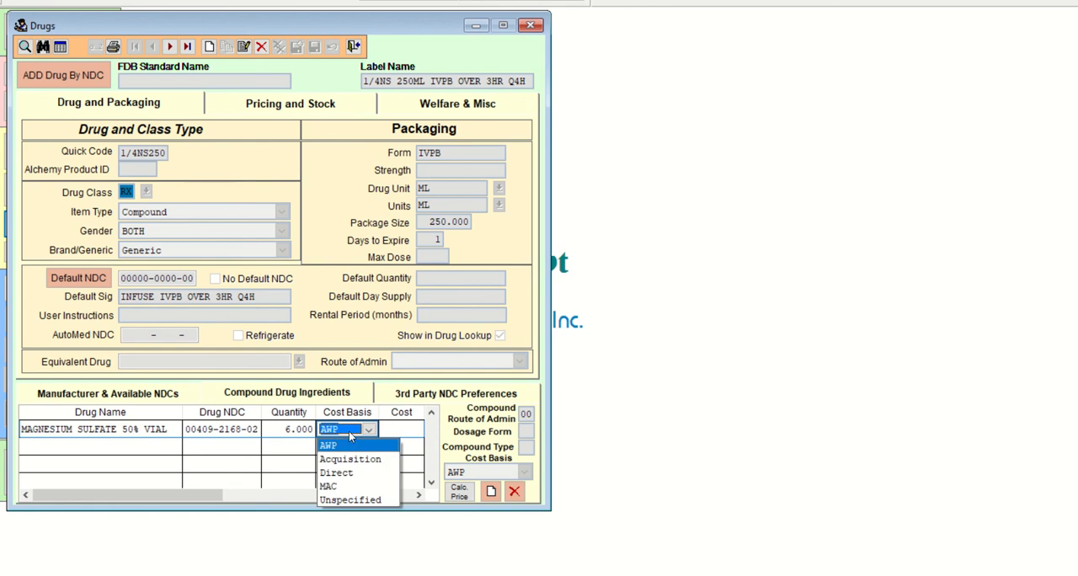
left_click(307, 460)
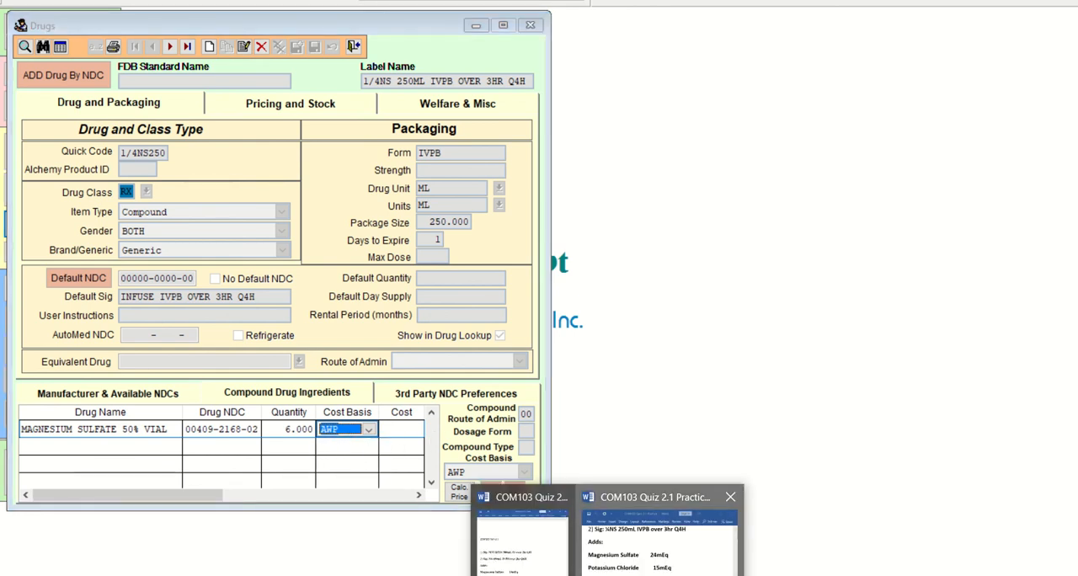
Check the next additive in the Word practice document, and in Paint 3D draw a divider line and handwrite KCl below it.
left_click(659, 526)
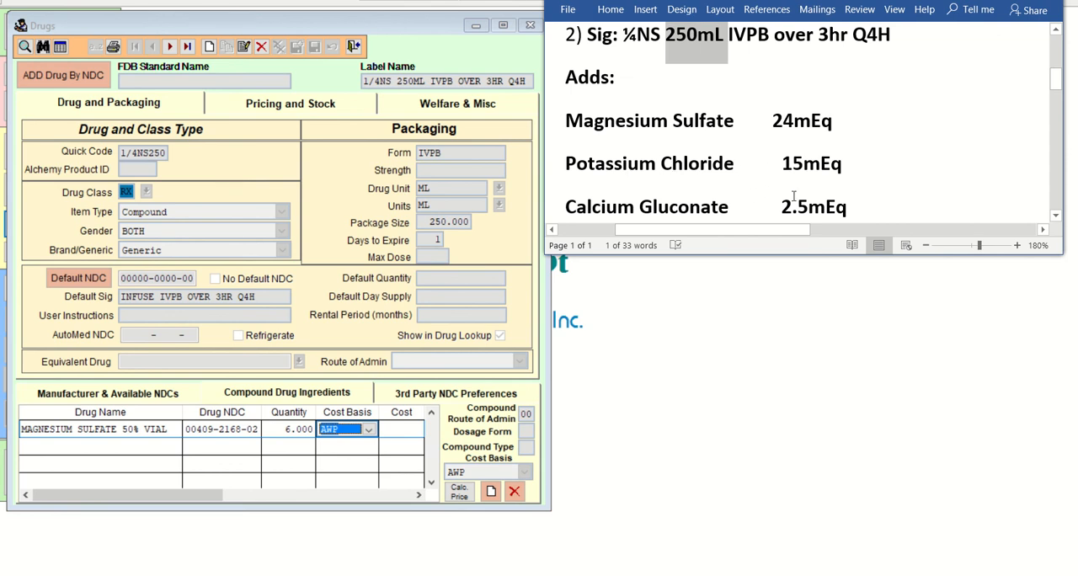
left_click(745, 575)
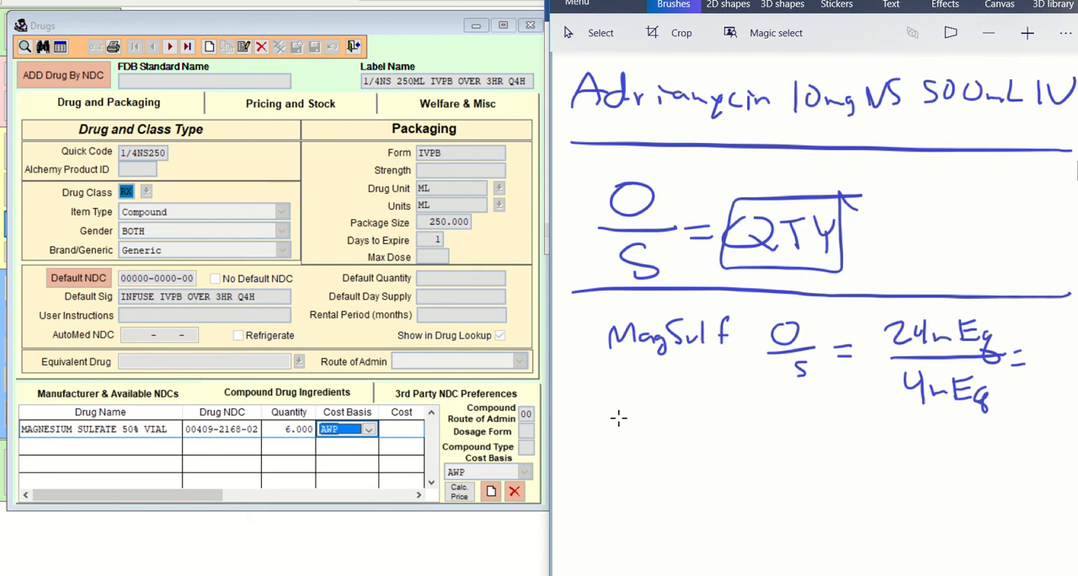
left_click_drag(575, 419, 1076, 434)
mouse_move(595, 434)
left_mouse_down()
mouse_move(592, 472)
mouse_move(622, 474)
left_mouse_up()
mouse_move(647, 455)
left_mouse_down()
mouse_move(627, 465)
mouse_move(659, 475)
left_mouse_up()
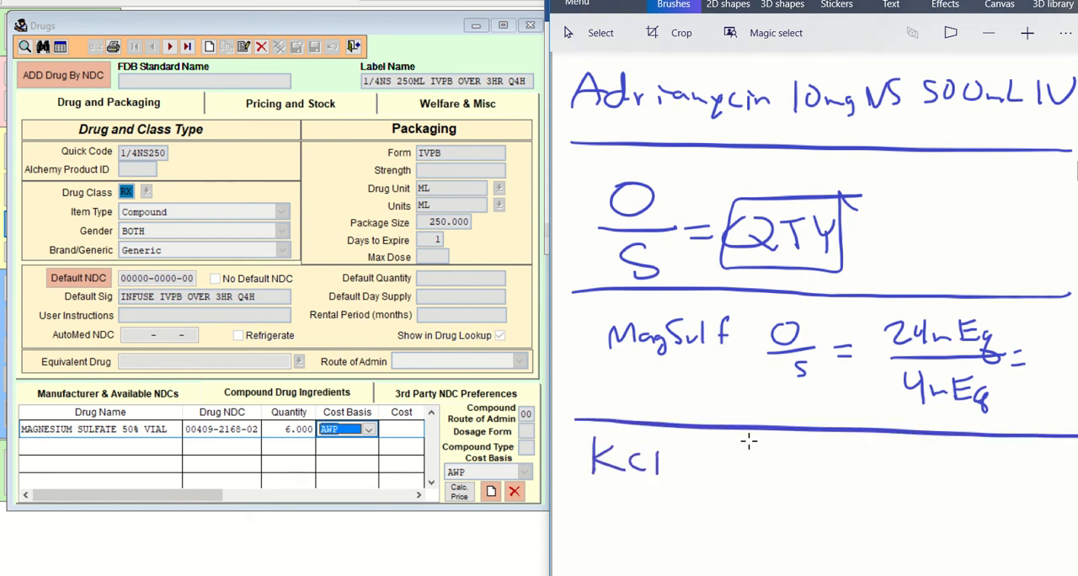
Handwrite the potassium chloride calculation beside KCl: O/S = 15mEq above a fraction line.
left_click_drag(740, 444, 738, 445)
mouse_move(730, 481)
left_mouse_down()
mouse_move(747, 484)
mouse_move(745, 508)
mouse_move(787, 476)
mouse_move(832, 477)
left_mouse_up()
mouse_move(841, 456)
left_mouse_down()
mouse_move(854, 477)
mouse_move(842, 484)
left_mouse_up()
mouse_move(836, 451)
left_mouse_down()
mouse_move(869, 450)
mouse_move(915, 473)
left_mouse_up()
left_click_drag(920, 473, 930, 451)
left_click_drag(915, 465, 933, 468)
mouse_move(949, 460)
left_mouse_down()
mouse_move(939, 470)
mouse_move(945, 495)
left_mouse_up()
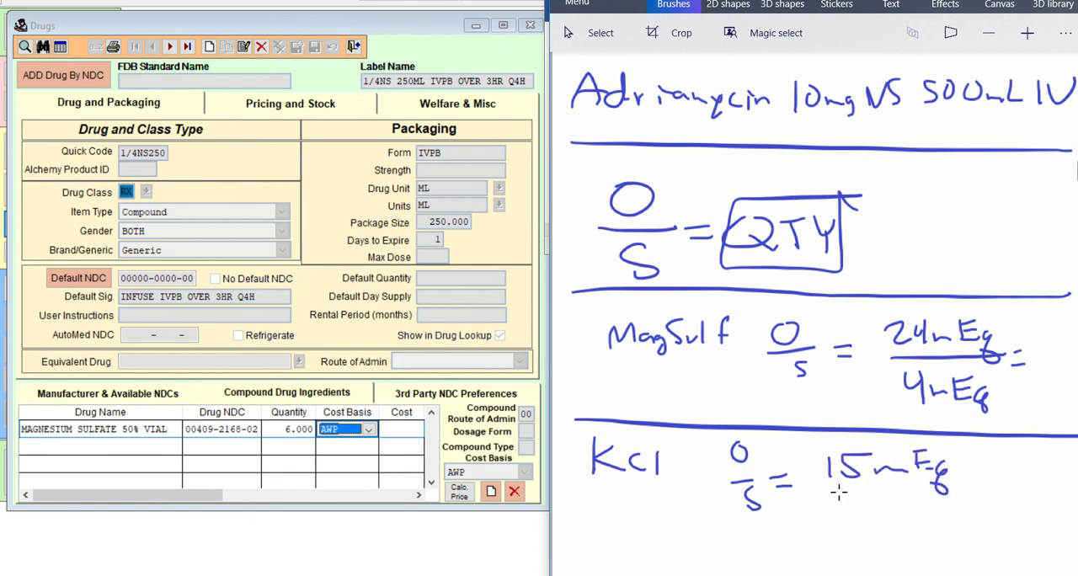
left_click_drag(812, 490, 949, 488)
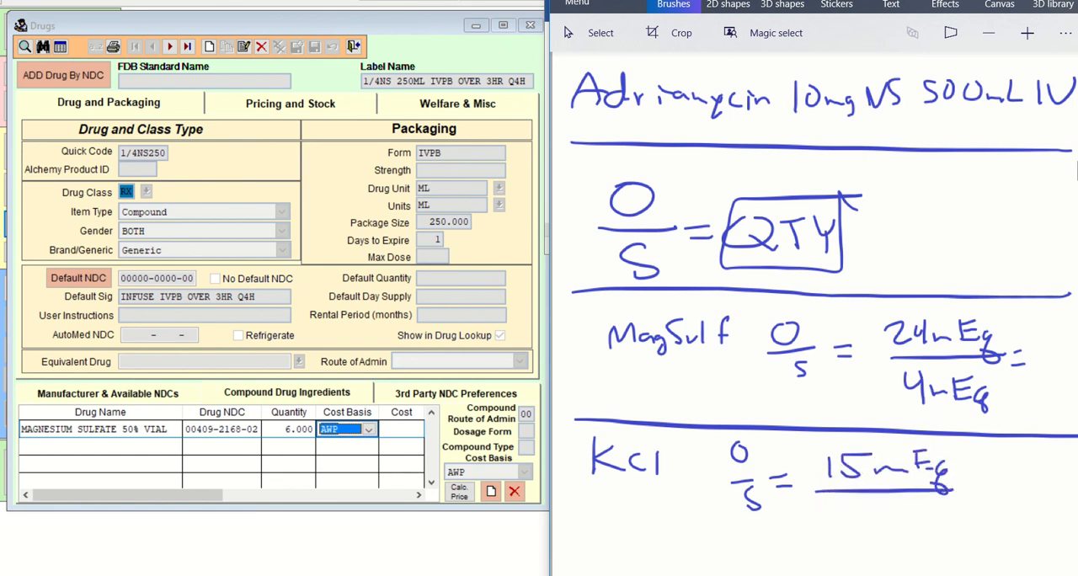
scroll(1076, 171, "down", 3)
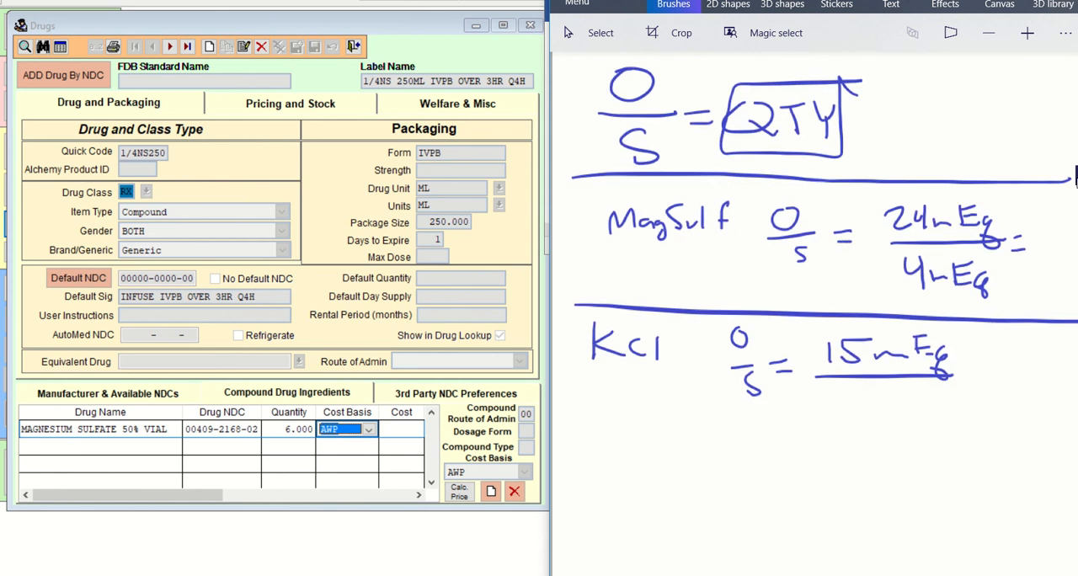
Try to start another compound ingredient for the 1/4NS 250ML IVPB drug in the Drugs window.
left_click(492, 491)
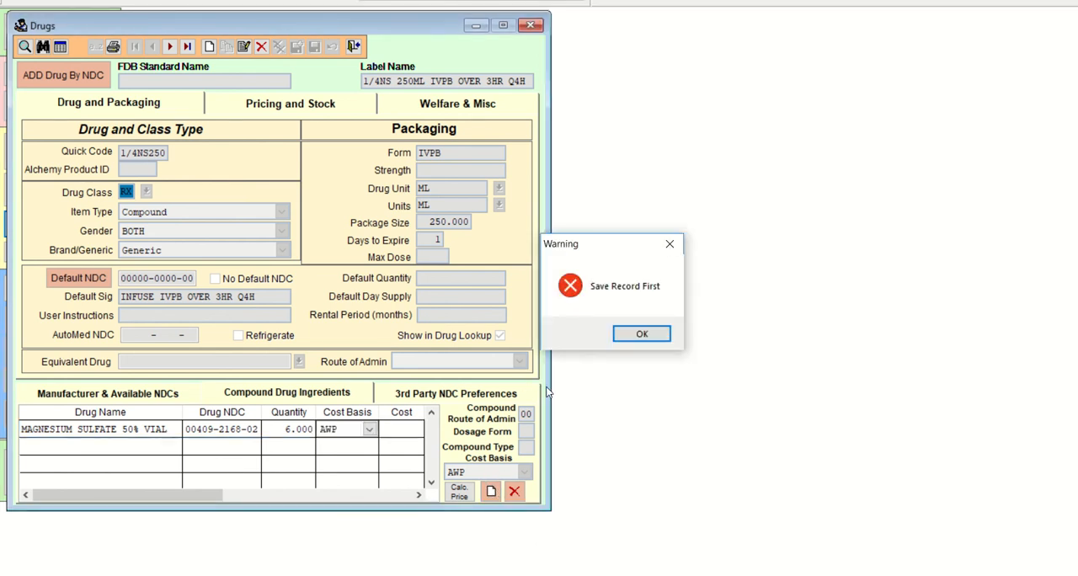
left_click(628, 335)
left_click(318, 392)
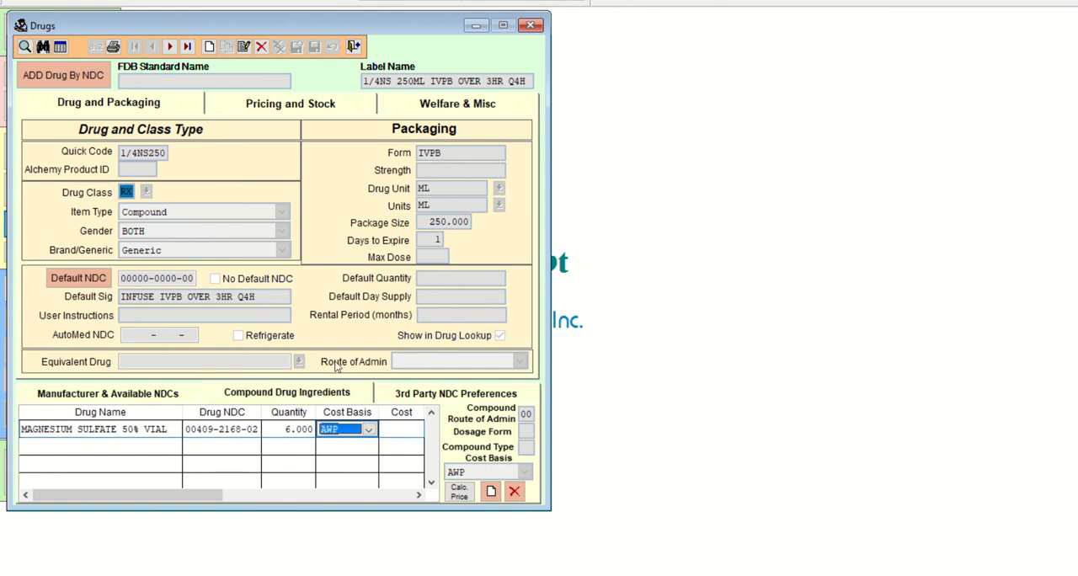
Close and reopen the Drugs window, and move it back beside the calculation area.
left_click(353, 47)
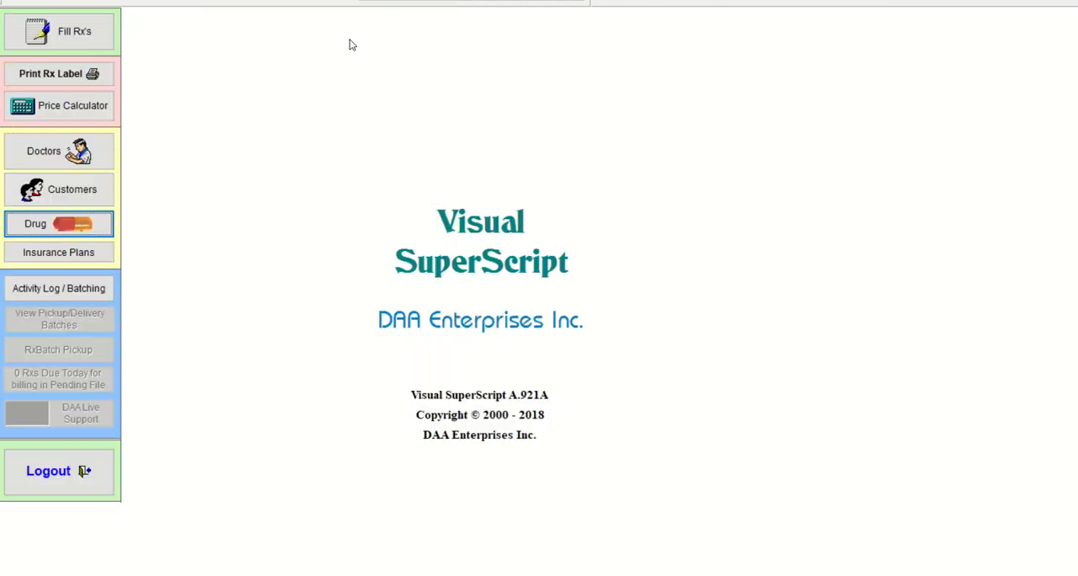
left_click(61, 218)
left_click_drag(425, 48, 243, 27)
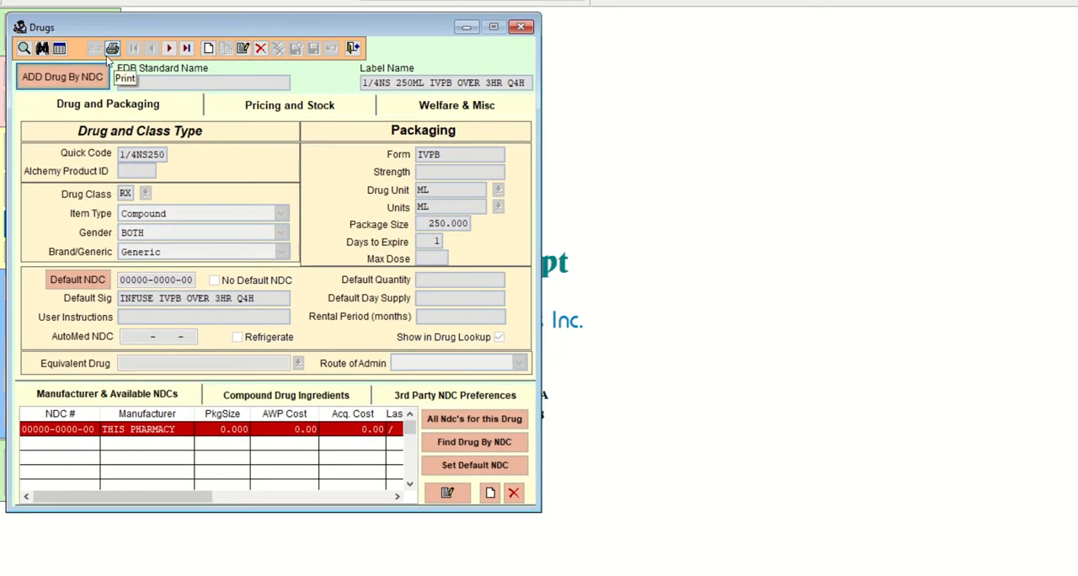
Look up the drug name starting with 1, load 1/4NS 250ML IVPB OVER 3HR Q4H, and show its compound ingredients.
left_click(24, 48)
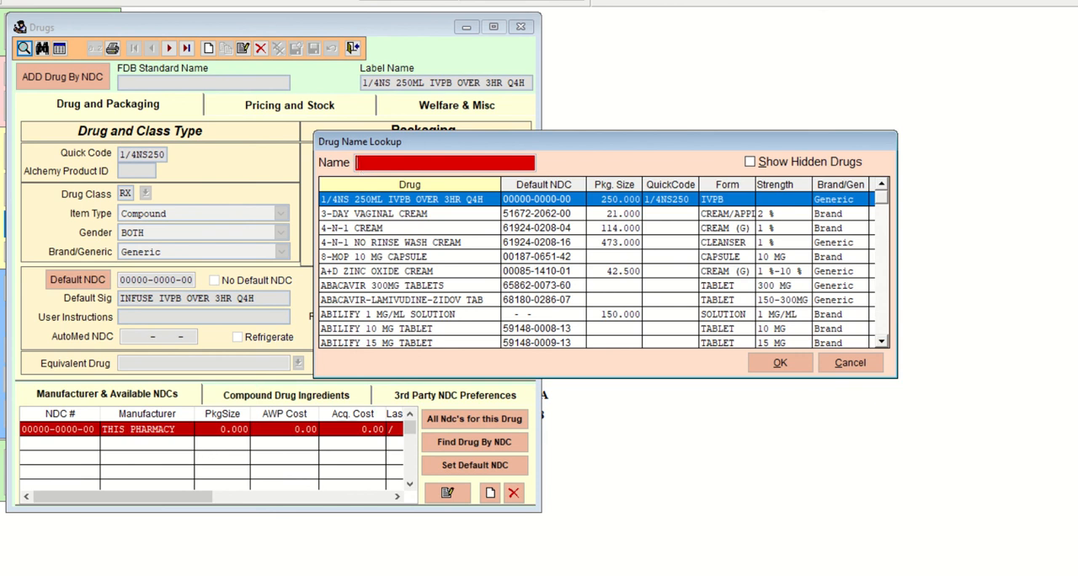
left_click(556, 575)
left_click(628, 566)
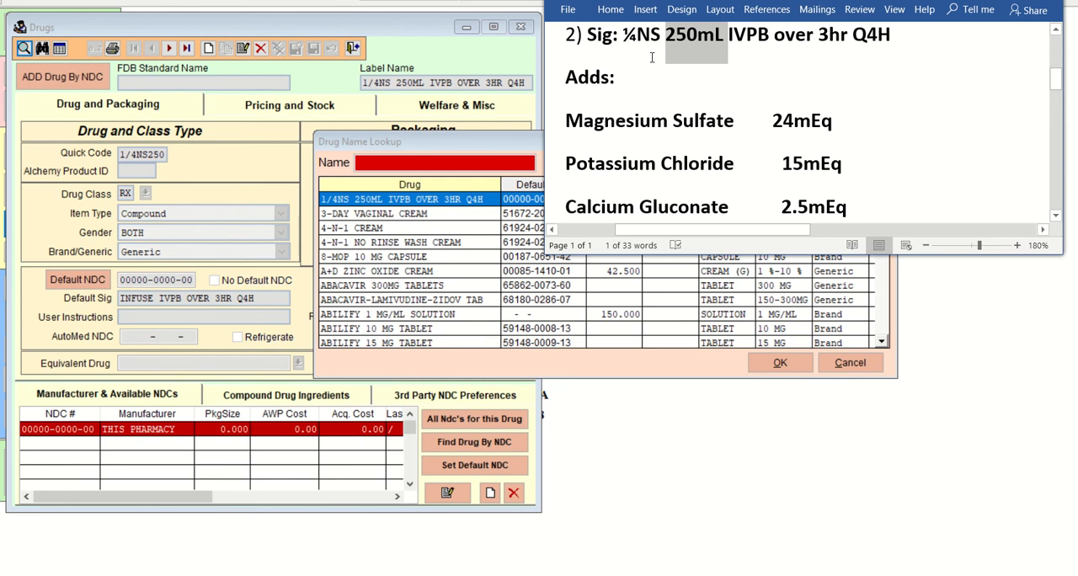
left_click(411, 174)
type("1")
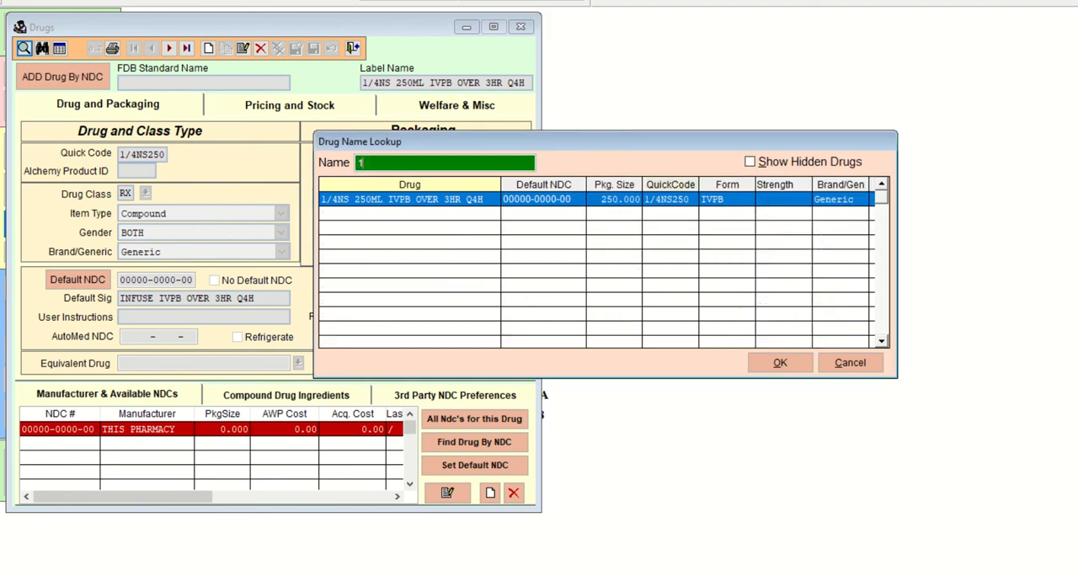
left_click(778, 362)
left_click(278, 396)
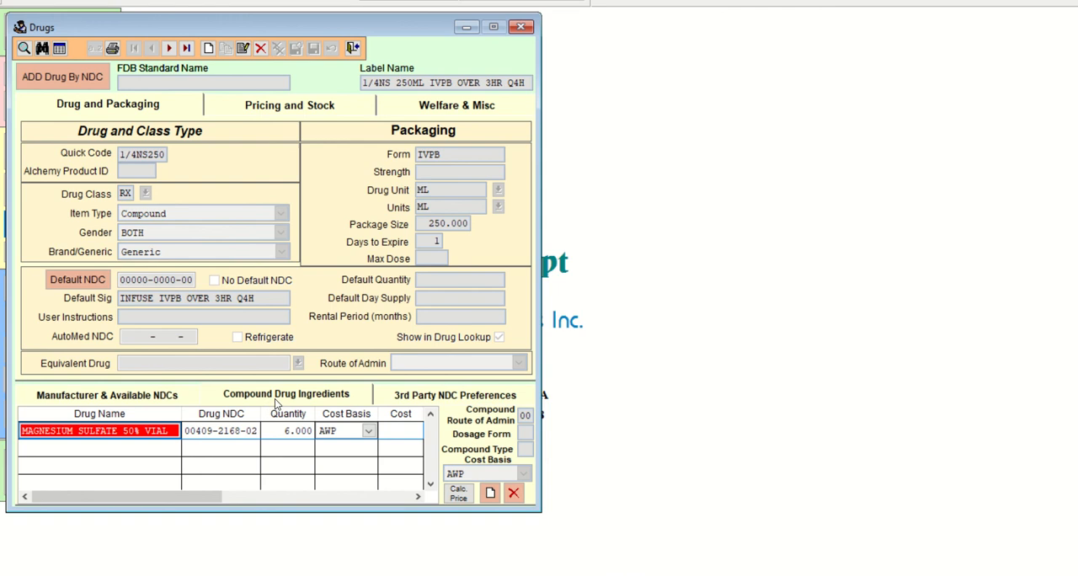
left_click(489, 492)
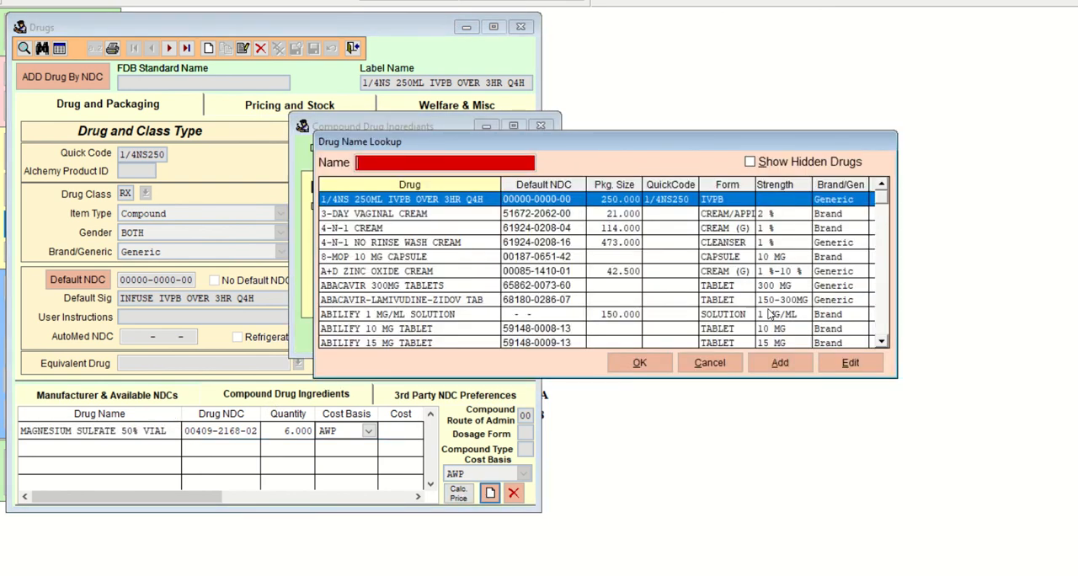
left_click(709, 362)
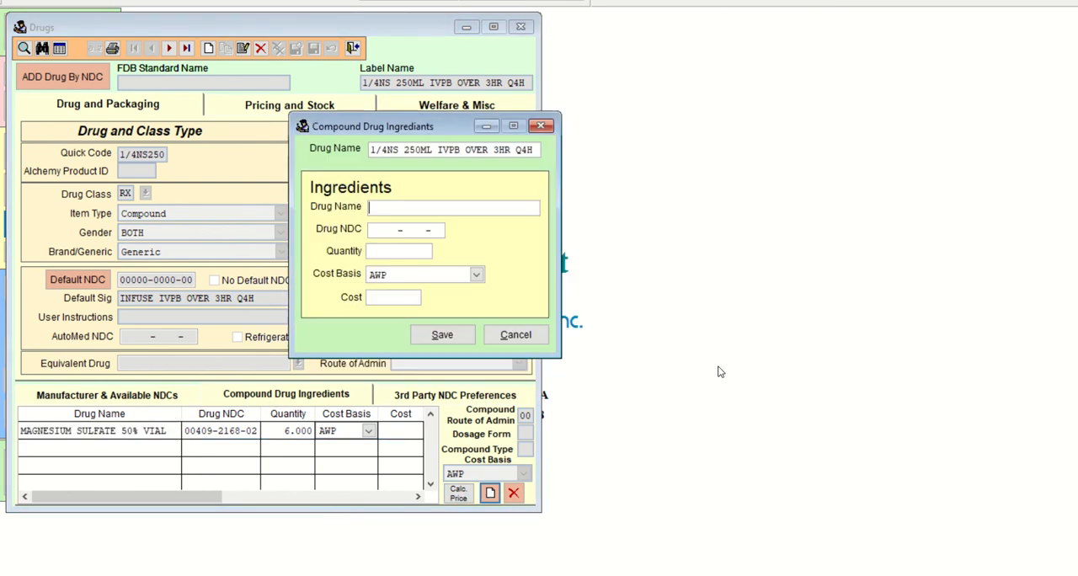
left_click(543, 130)
left_click(607, 336)
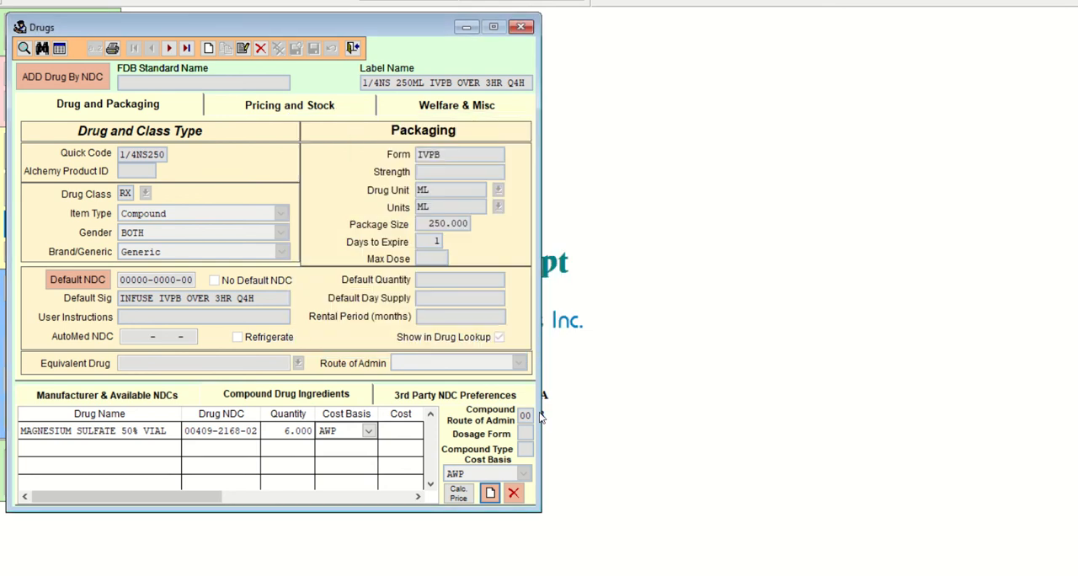
Start a new compound ingredient, search the drug lookup for POT, and go to the potassium chloride entries.
left_click(490, 493)
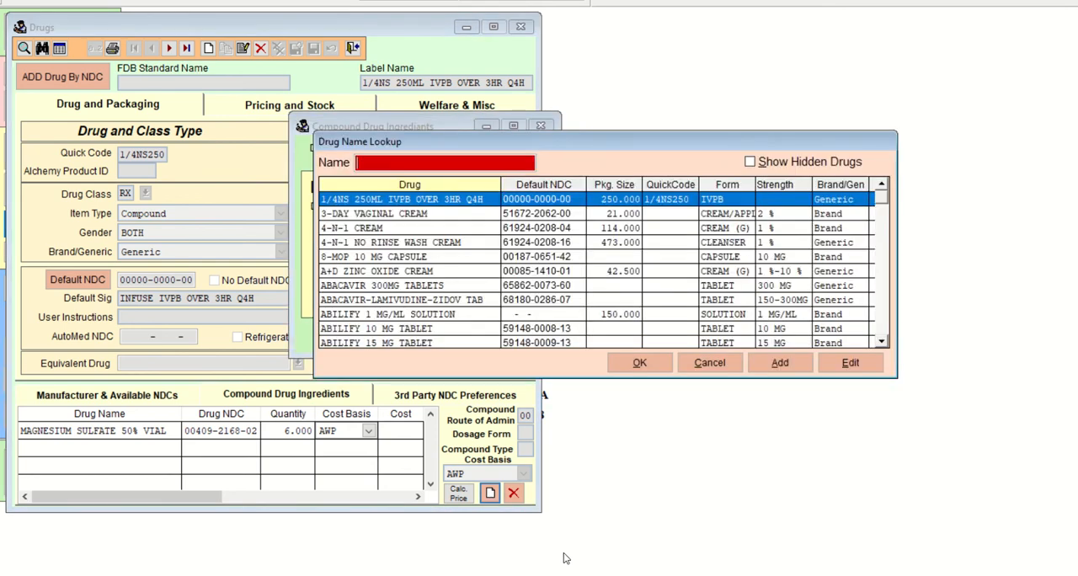
type("POT")
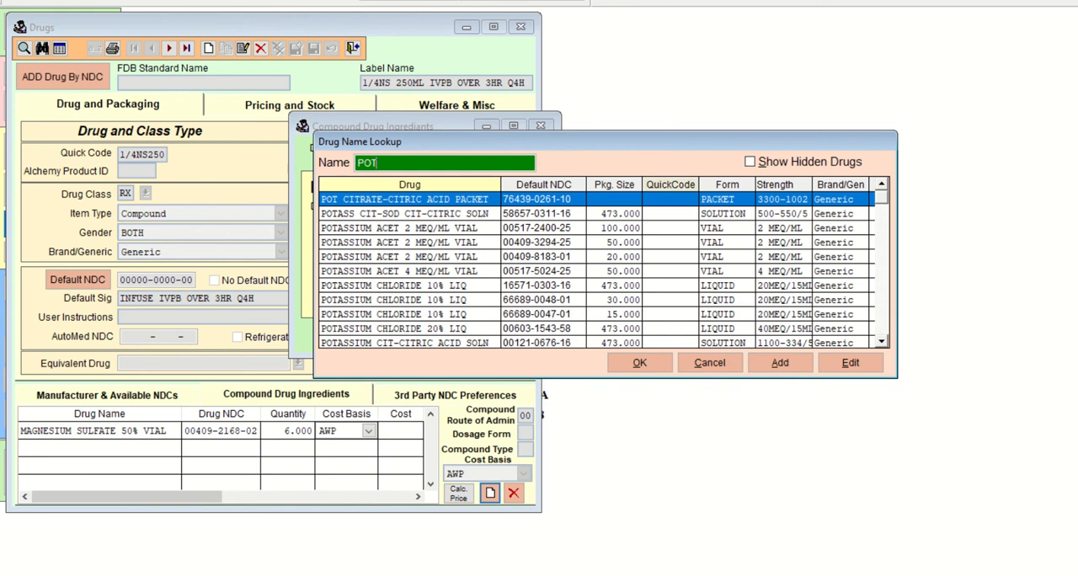
key("Down")
key("Down")
key("Down")
key("Down")
key("Down")
key("Down")
key("Down")
key("Down")
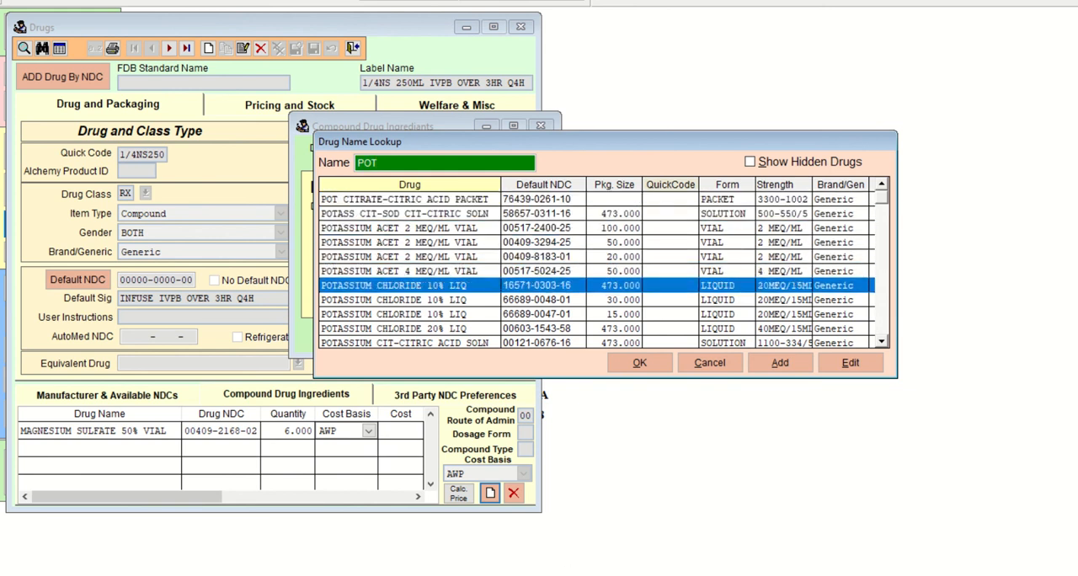
Look through the potassium chloride entries in the lookup for an injectable form and its strength.
key("Down")
key("Down")
key("Down")
key("Down")
key("Down")
key("Down")
key("Down")
key("Down")
key("Down")
key("Down")
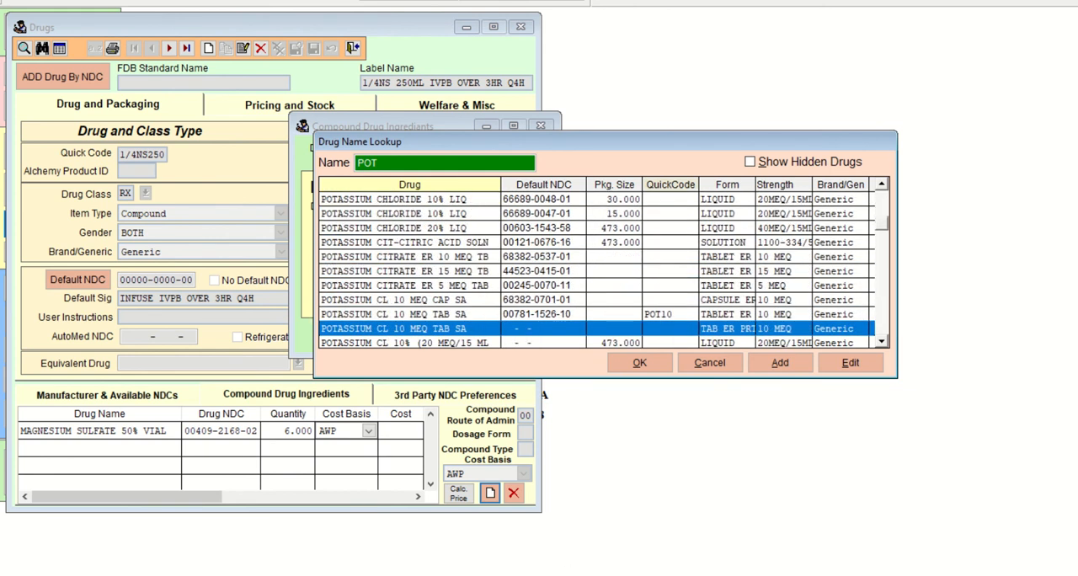
key("Up")
key("Up")
key("Up")
key("Up")
key("Up")
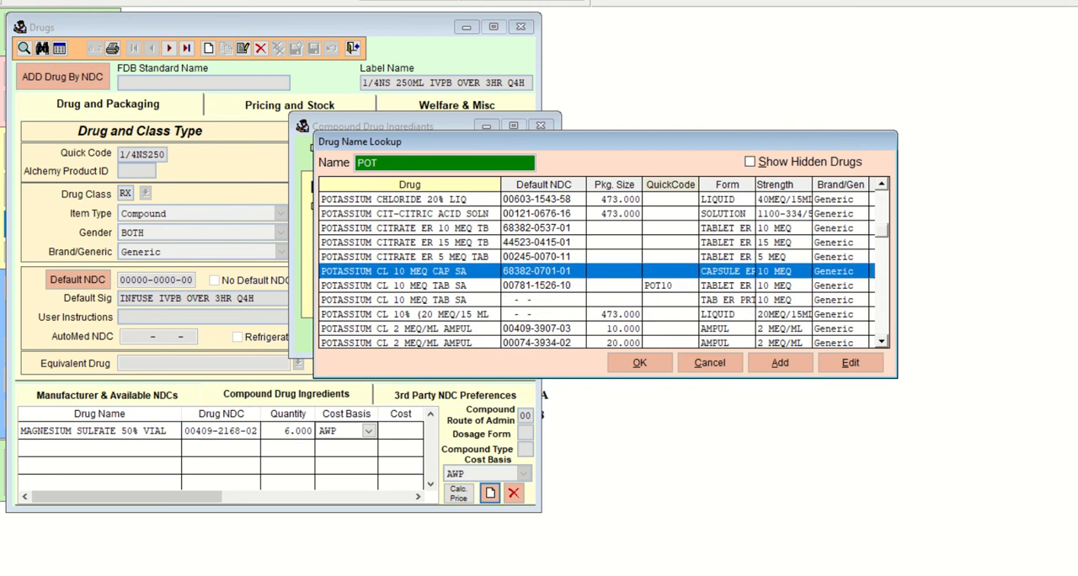
key("Down")
key("Down")
key("Down")
key("Down")
key("Down")
key("Down")
key("Down")
key("Down")
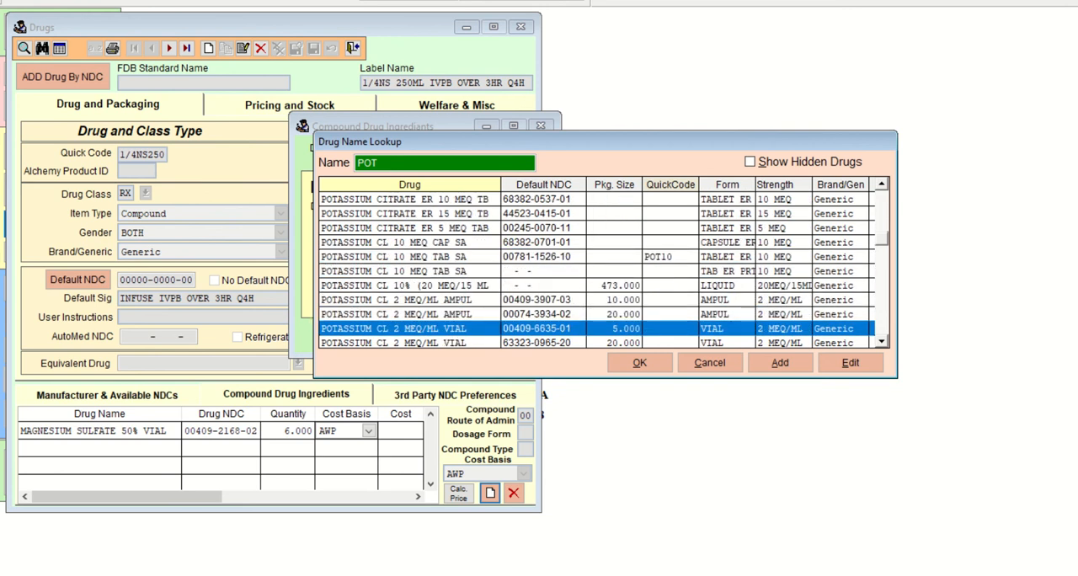
Compare the potassium chloride 2 mEq/mL ampul and vial entries, and load the 20 mL vial as the compound ingredient.
key("Up")
key("Up")
key("Up")
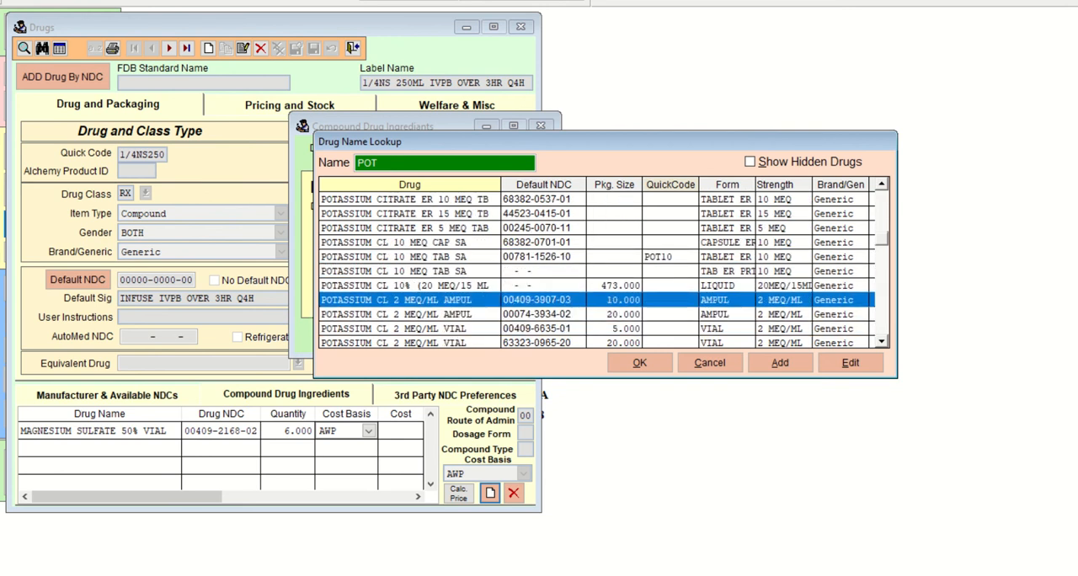
key("Down")
key("Down")
key("Down")
key("Down")
key("Down")
key("Up")
key("Up")
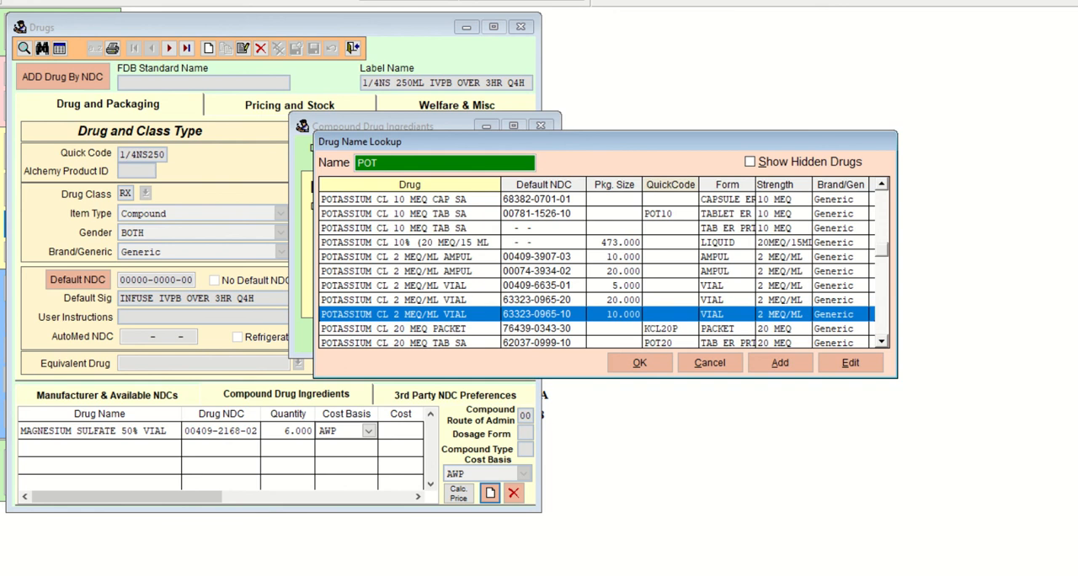
key("Down")
key("Up")
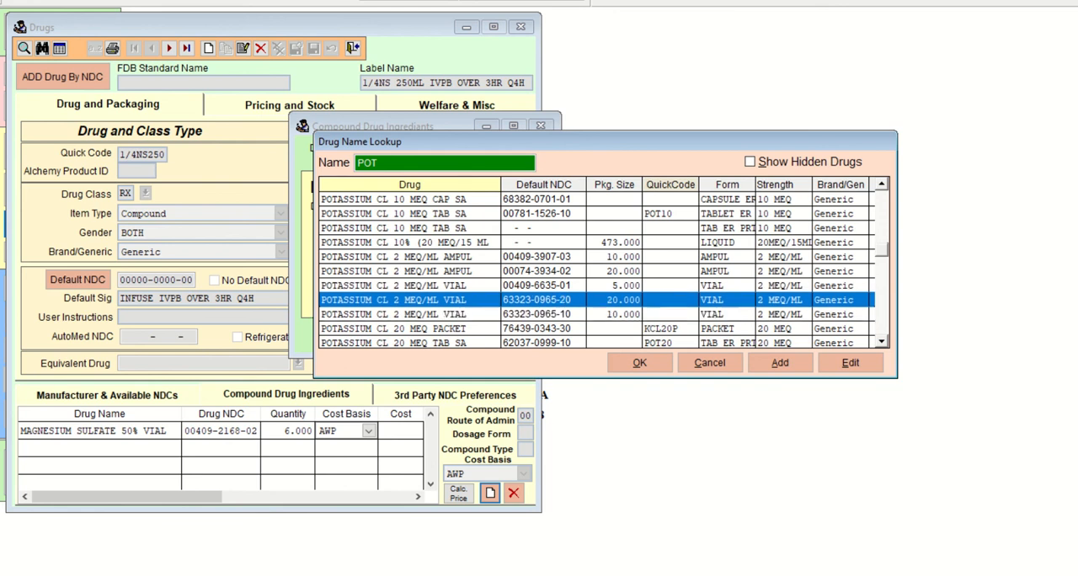
key("Down")
key("Up")
key("Down")
key("Up")
left_click(639, 362)
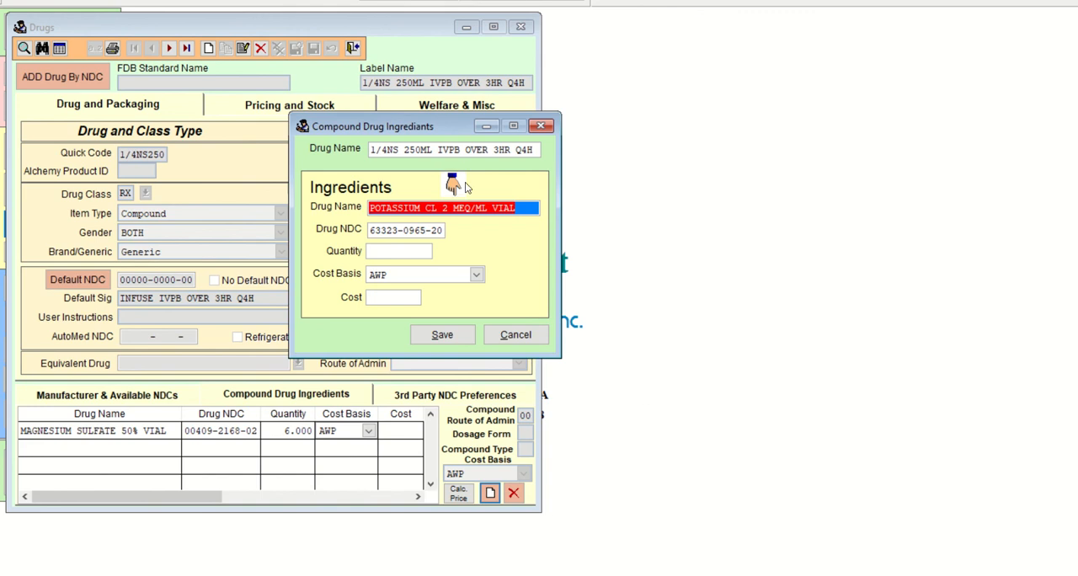
Switch to the Paint 3D sketch and complete the KCl calculation as 15 mEq over 2 mEq = 7.5, circling the answer.
mouse_move(607, 575)
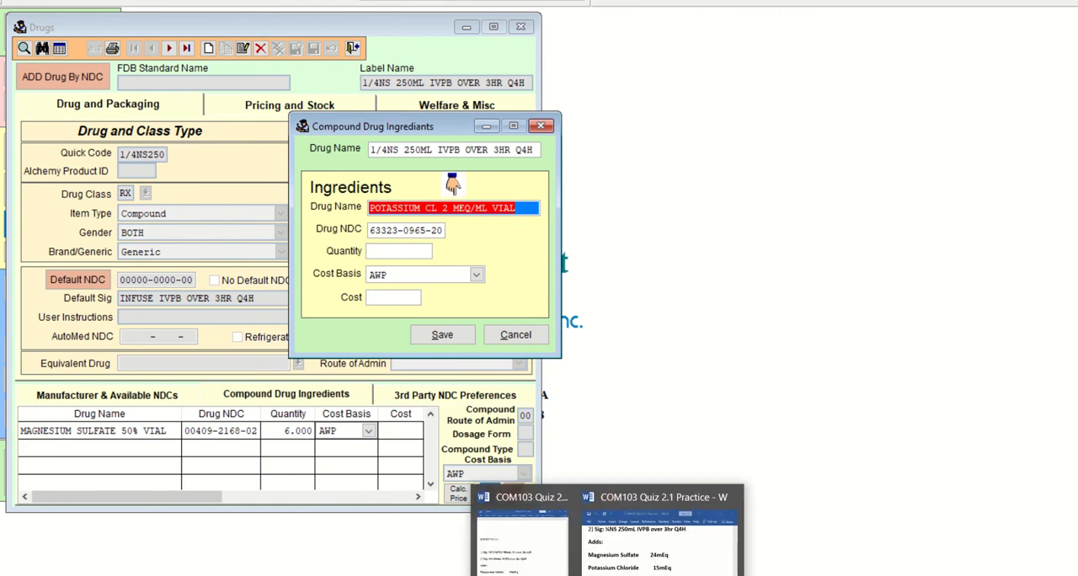
left_click(644, 575)
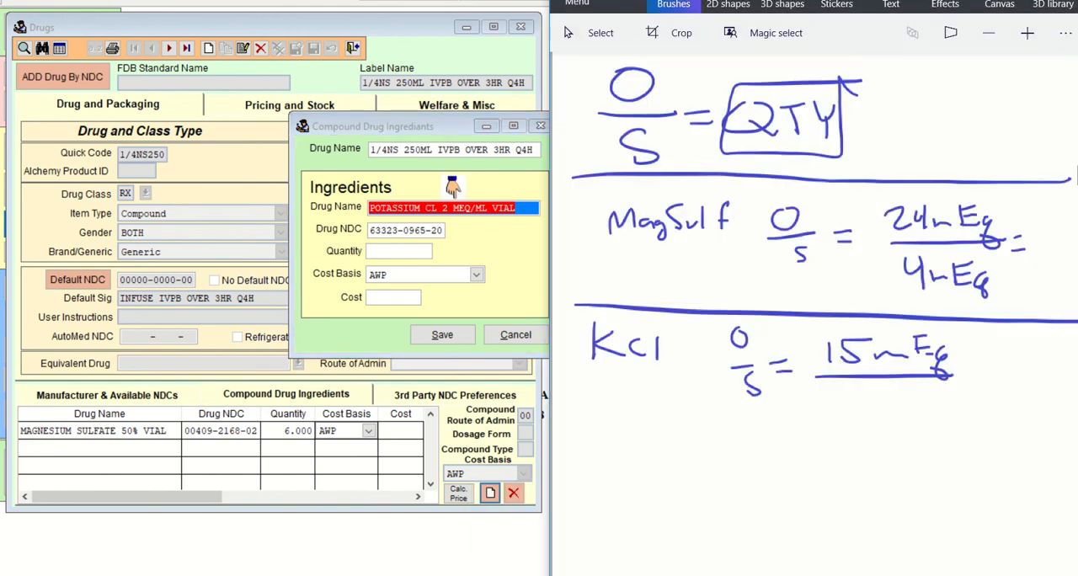
mouse_move(850, 390)
left_mouse_down()
mouse_move(870, 417)
mouse_move(927, 402)
mouse_move(950, 431)
left_mouse_up()
left_click_drag(975, 382, 999, 388)
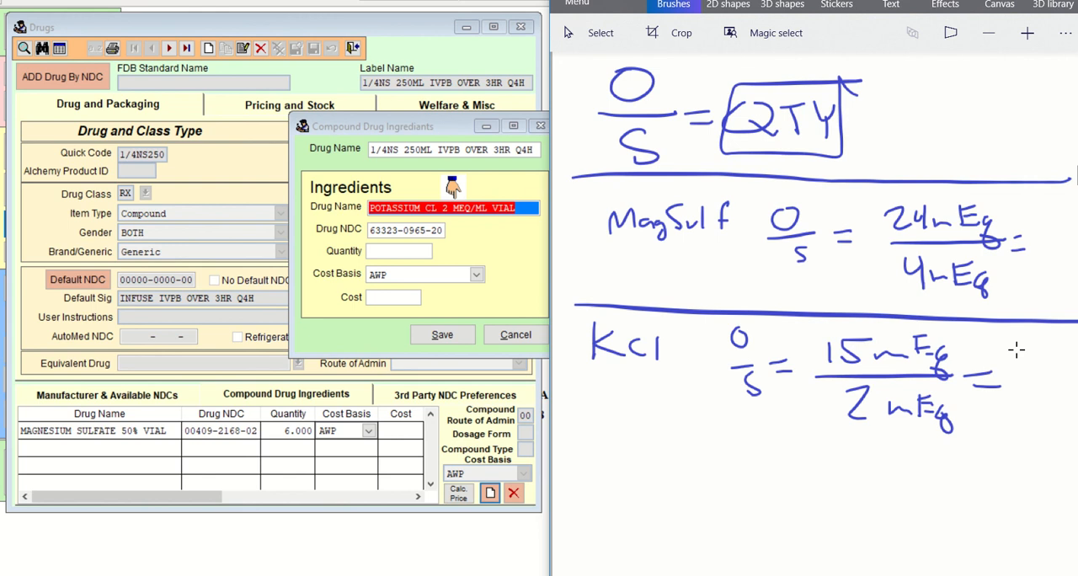
mouse_move(997, 358)
left_mouse_down()
mouse_move(1013, 396)
mouse_move(1038, 387)
mouse_move(1053, 368)
mouse_move(1011, 395)
mouse_move(1061, 358)
left_mouse_up()
left_click(1025, 390)
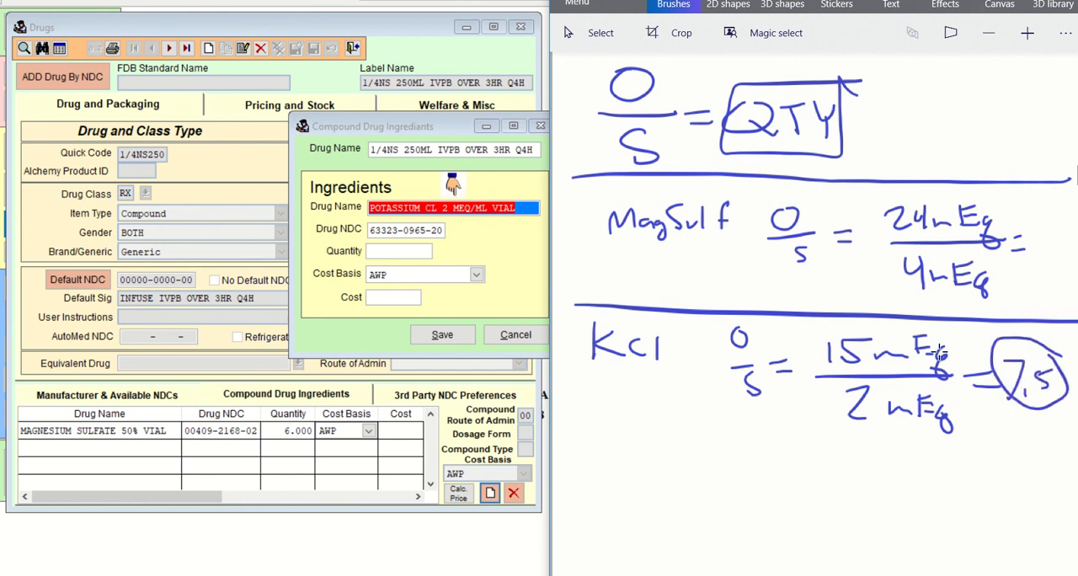
Set the potassium chloride ingredient's quantity to 7.5 and save it to the compound.
left_click(403, 252)
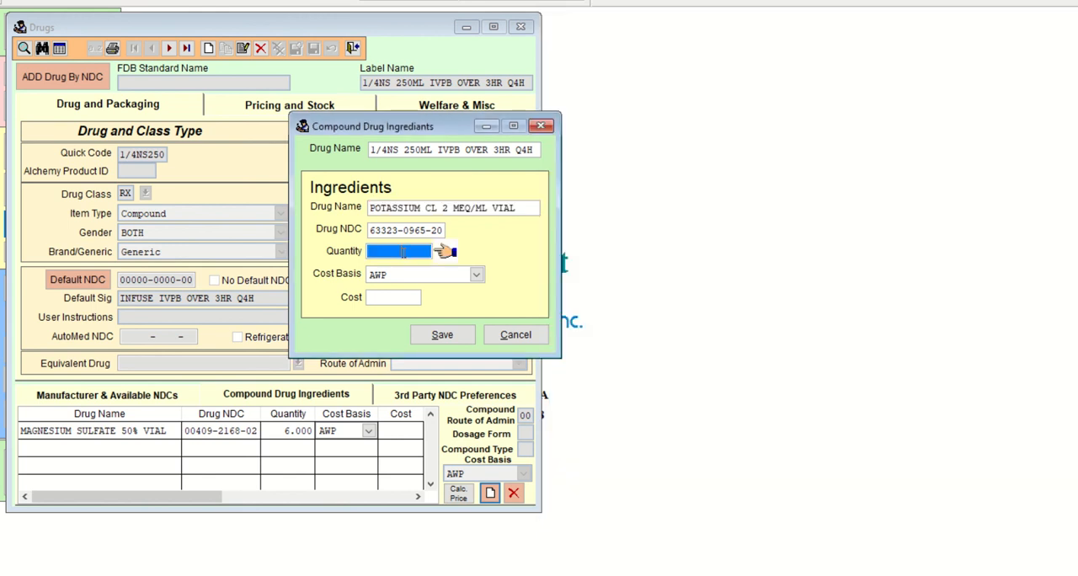
type("7.5")
key("Tab")
key("Tab")
key("Tab")
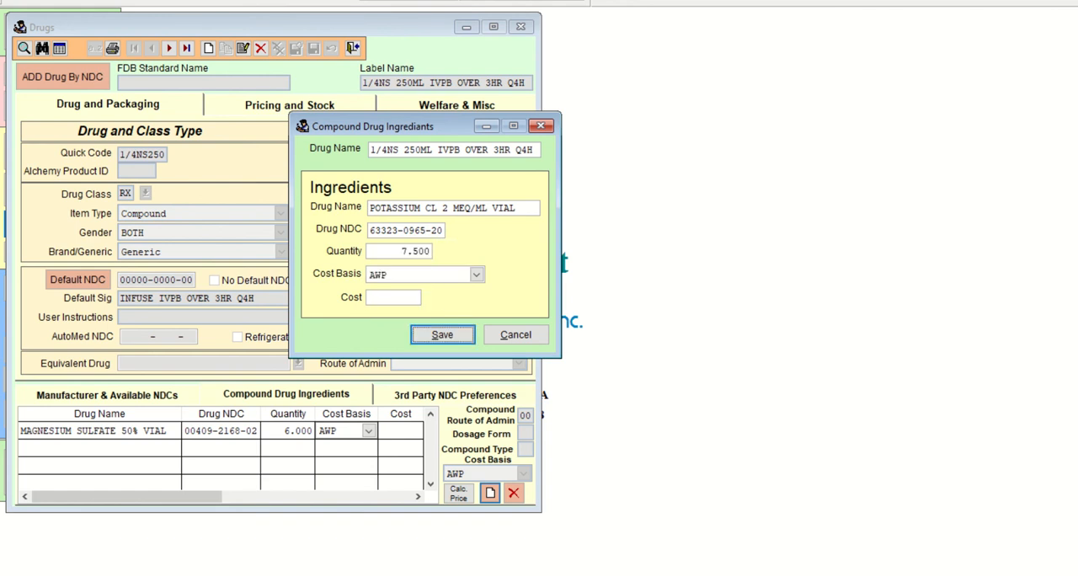
key("Return")
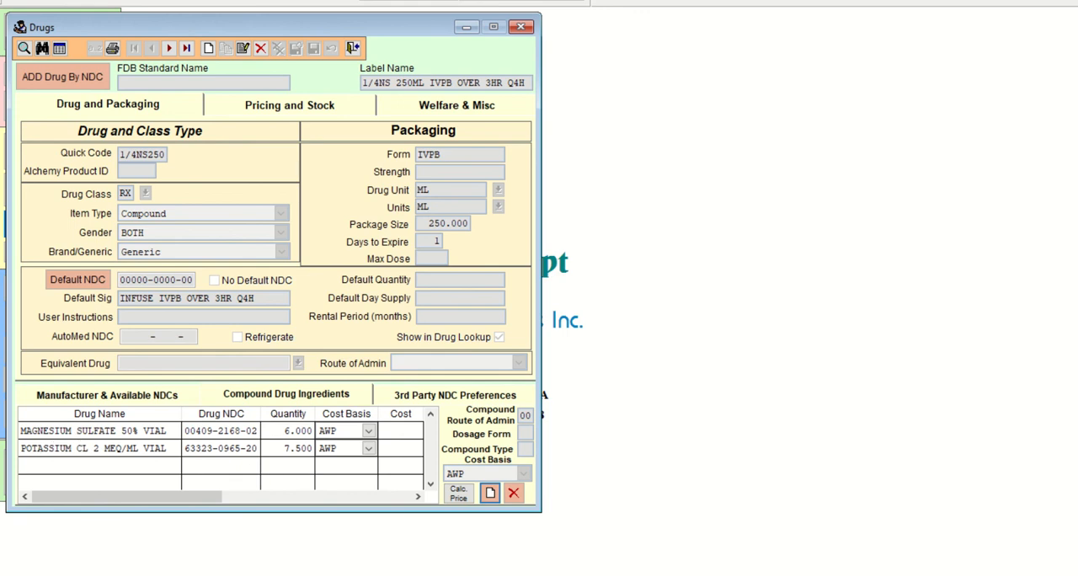
Check the next additive in the Word order, and start a Ca Gluc O/S calculation in the Paint 3D sketch with 2.5 mEq as numerator.
mouse_move(609, 574)
left_click(662, 535)
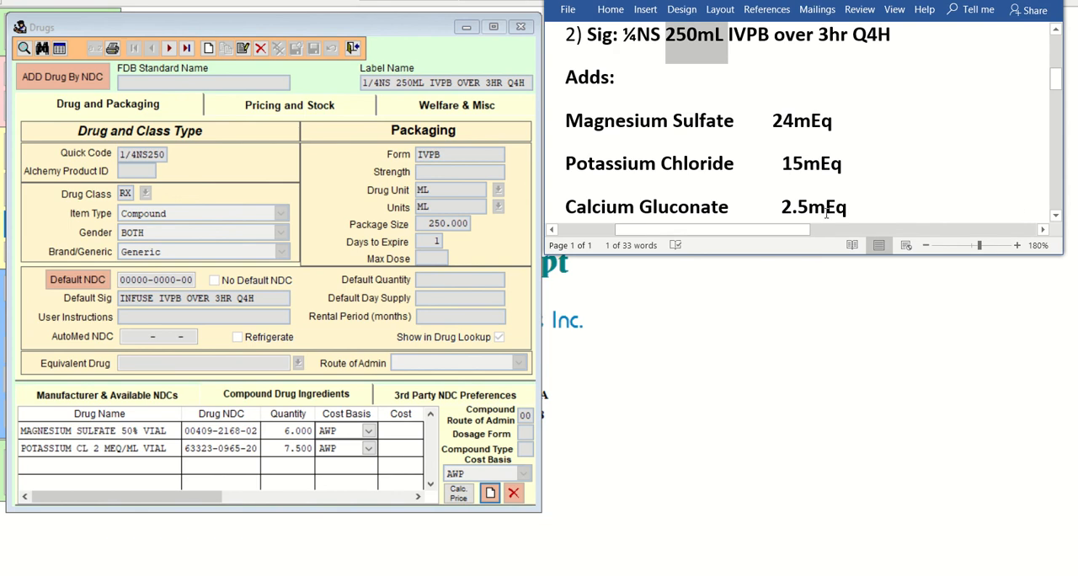
left_click(714, 575)
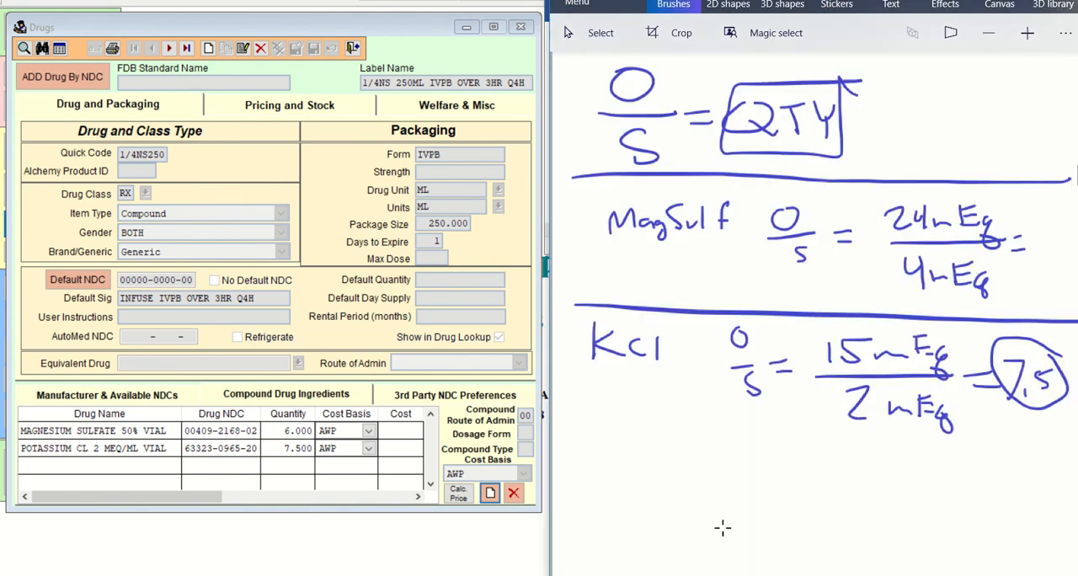
left_click_drag(573, 438, 1061, 449)
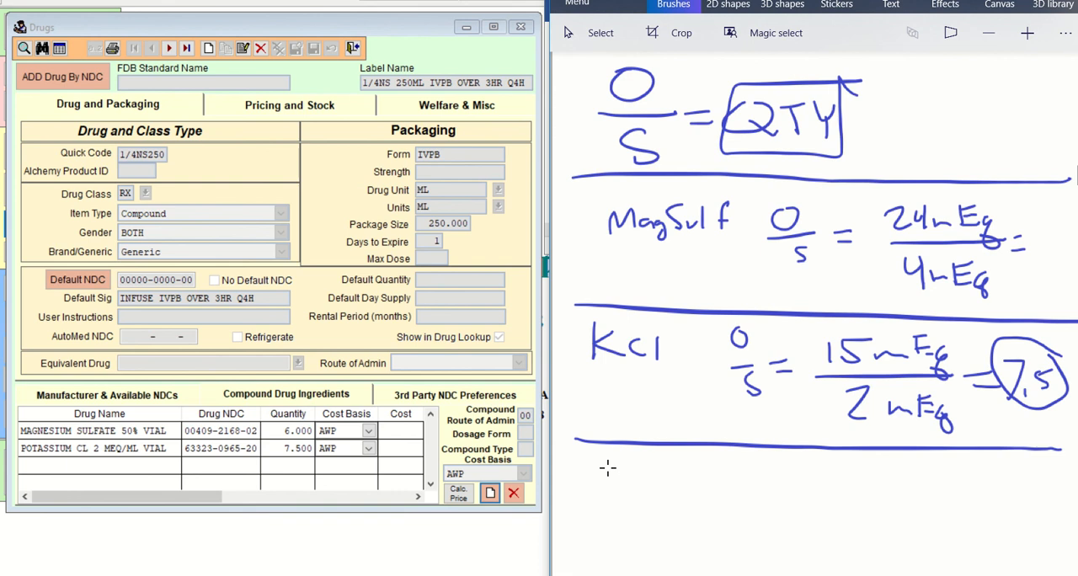
mouse_move(612, 462)
left_mouse_down()
mouse_move(613, 488)
mouse_move(679, 461)
mouse_move(689, 477)
mouse_move(723, 481)
left_mouse_up()
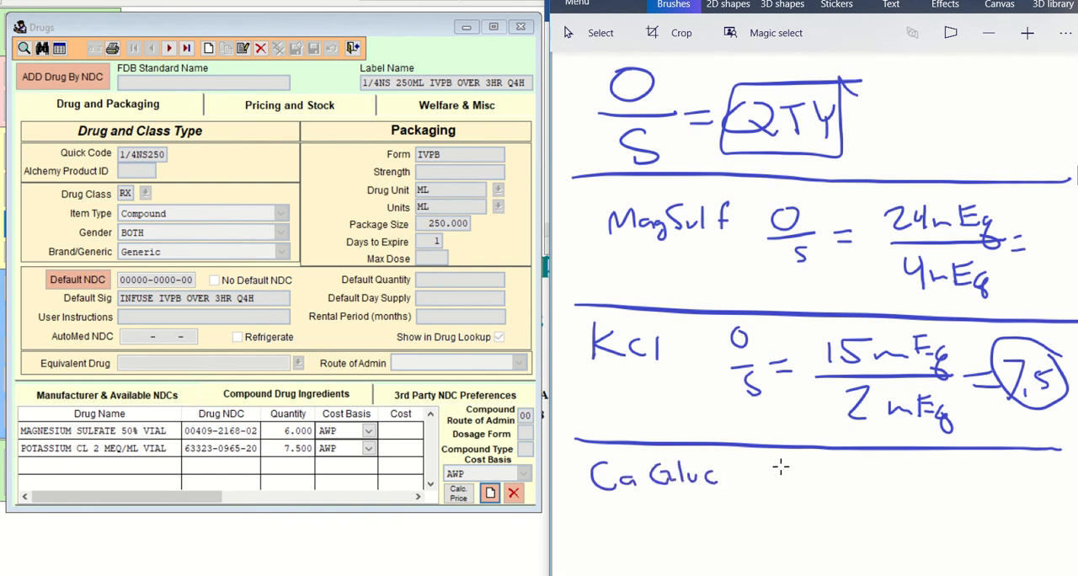
mouse_move(781, 465)
left_mouse_down()
mouse_move(792, 491)
mouse_move(780, 526)
left_mouse_up()
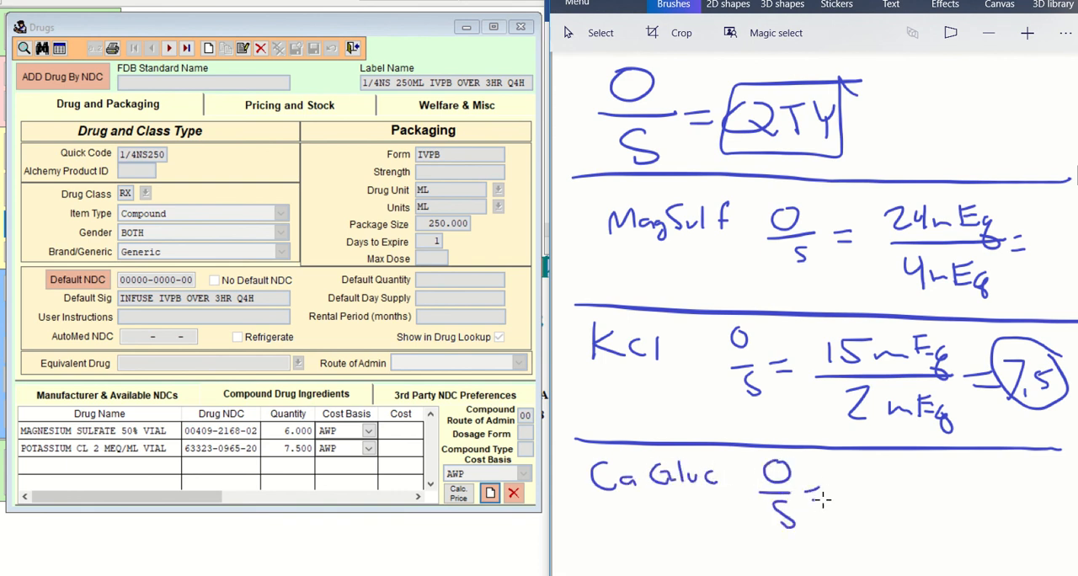
mouse_move(872, 471)
left_mouse_down()
mouse_move(944, 482)
mouse_move(948, 468)
mouse_move(973, 495)
mouse_move(870, 495)
left_mouse_up()
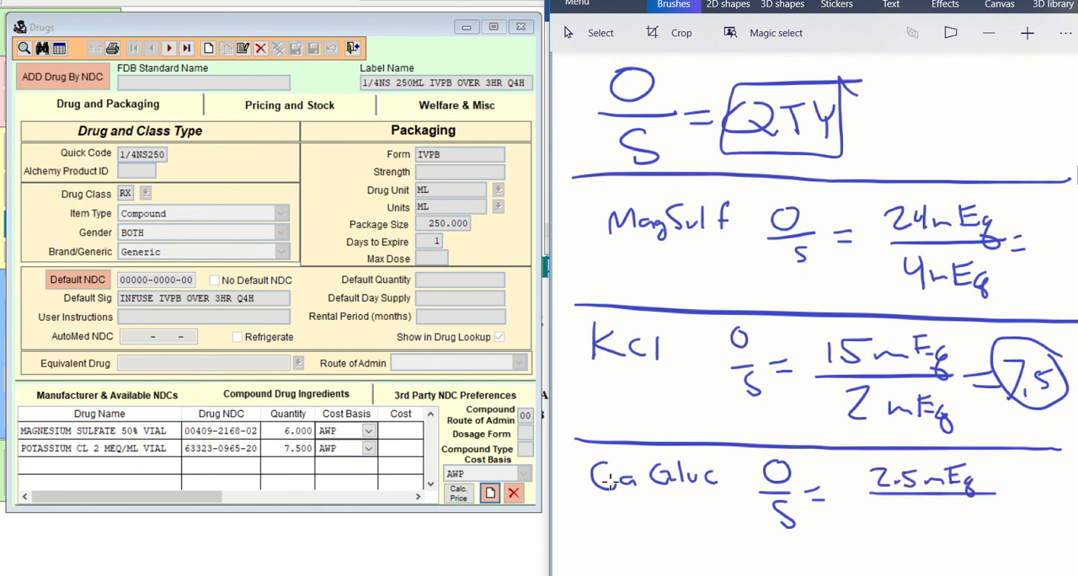
Start another compound ingredient, search the drug lookup for CALC, and go to the calcium gluconate 10% ampul entry.
left_click(490, 493)
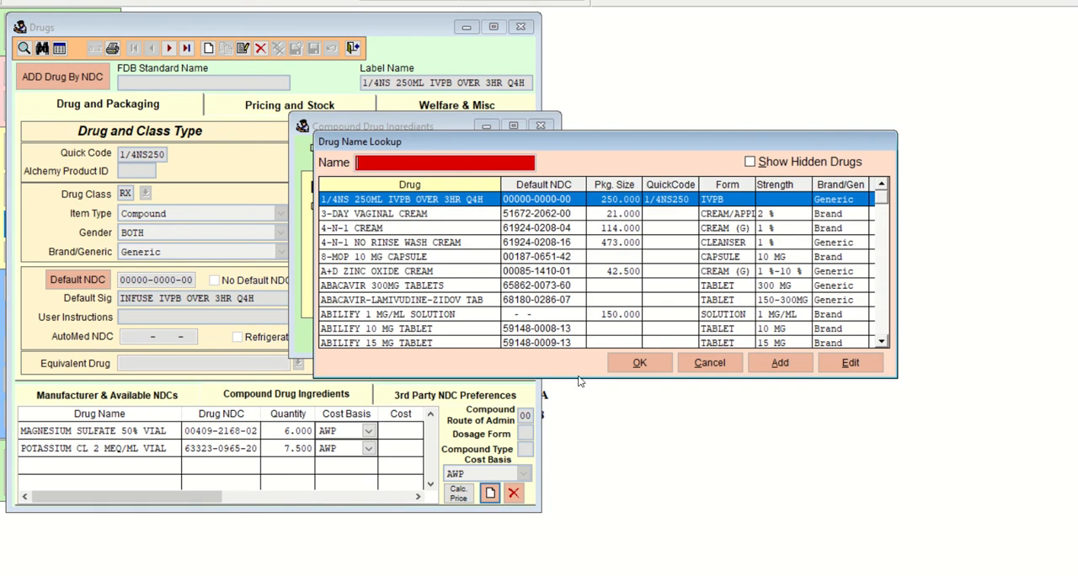
type("CAL")
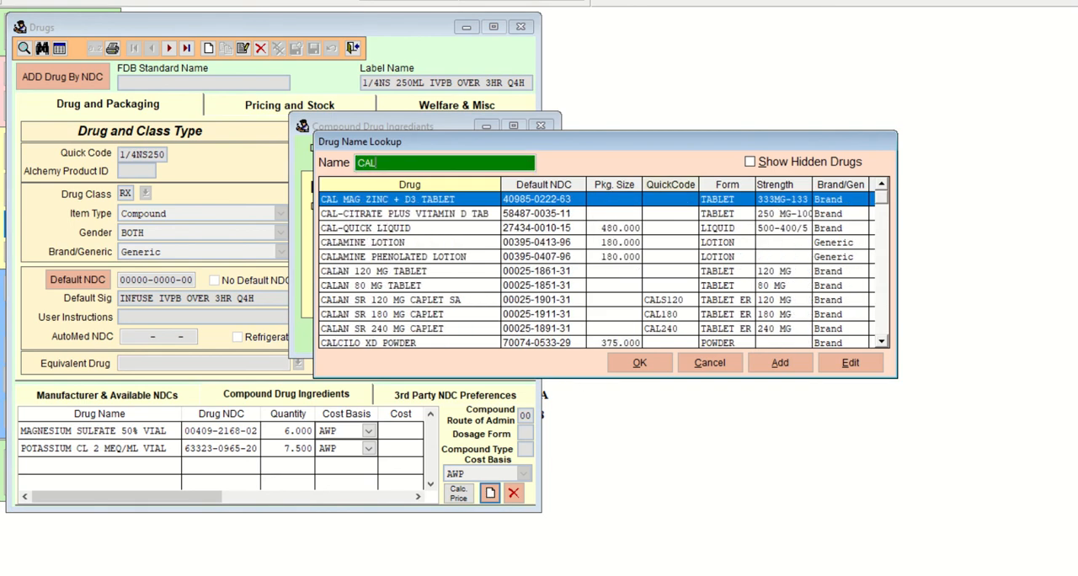
type("C")
key("Down")
key("Down")
key("Down")
key("Down")
key("Down")
key("Down")
key("Down")
key("Down")
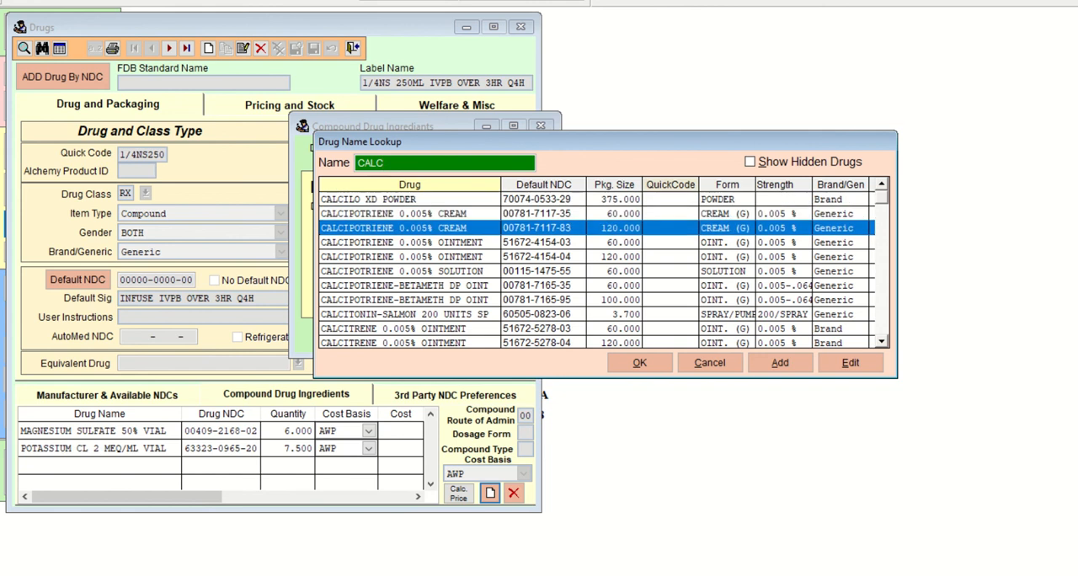
key("Down")
key("Down")
key("Down")
key("Down")
key("Down")
key("Down")
key("Down")
key("Down")
key("Down")
key("Down")
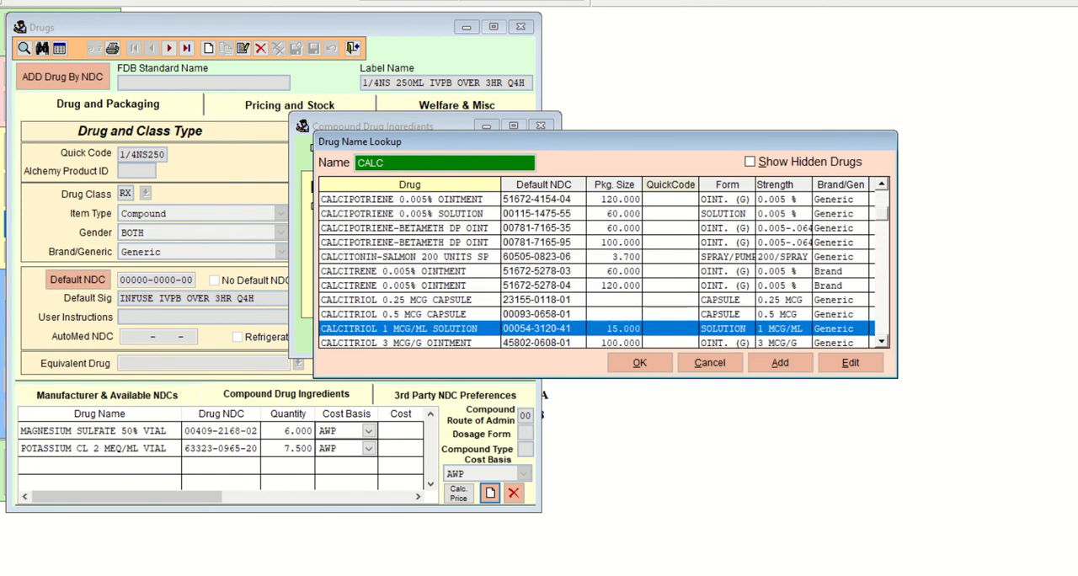
key("Down")
key("Down")
key("Down")
key("Down")
key("Down")
key("Down")
key("Down")
key("Down")
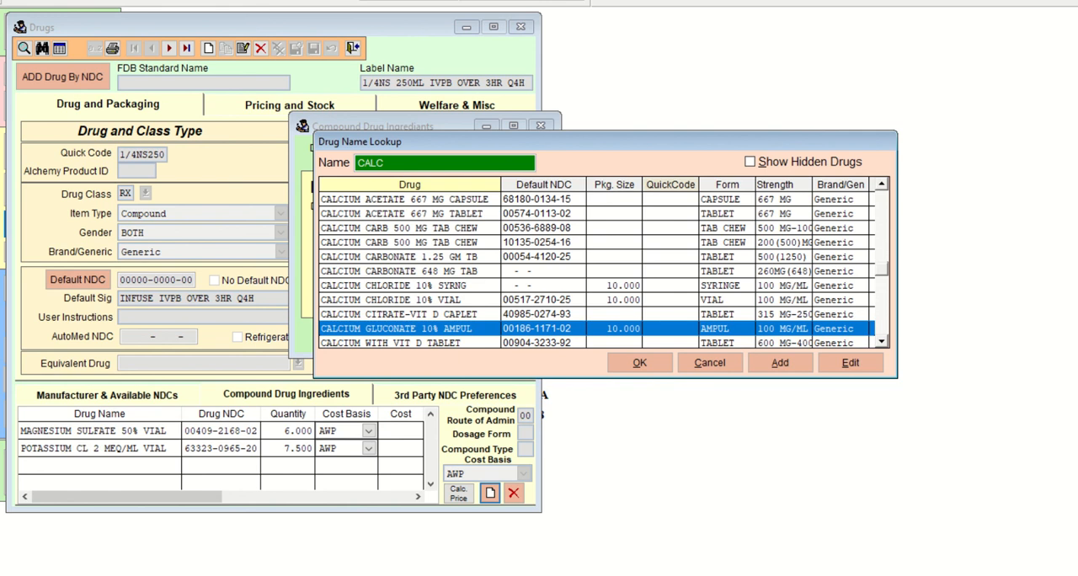
Look through the remaining calcium entries for other gluconate forms, and return to the calcium gluconate 10% ampul.
key("Down")
key("Up")
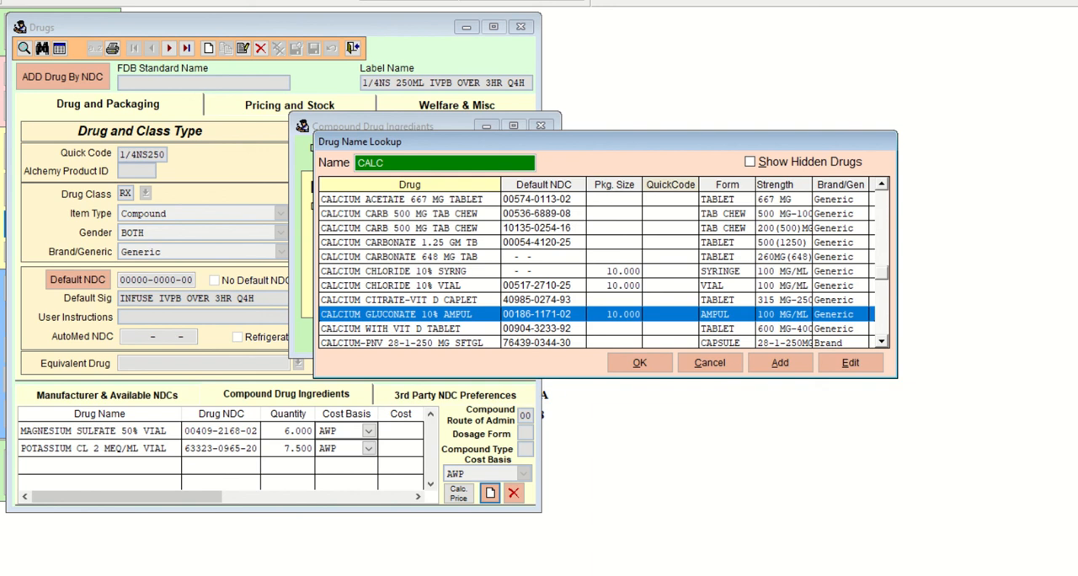
key("Down")
key("Down")
key("Down")
key("Down")
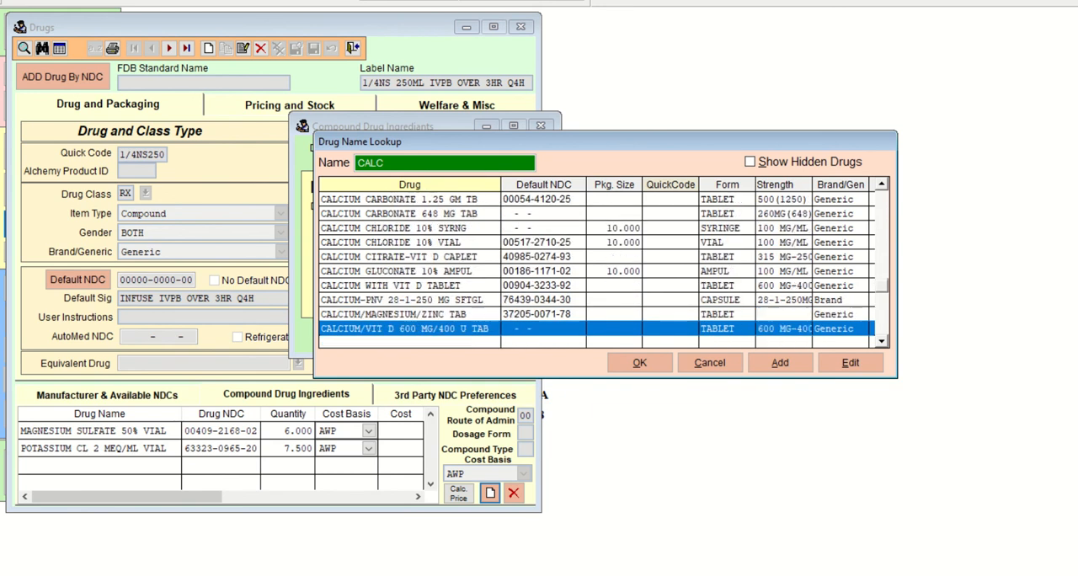
key("Up")
key("Up")
key("Up")
key("Up")
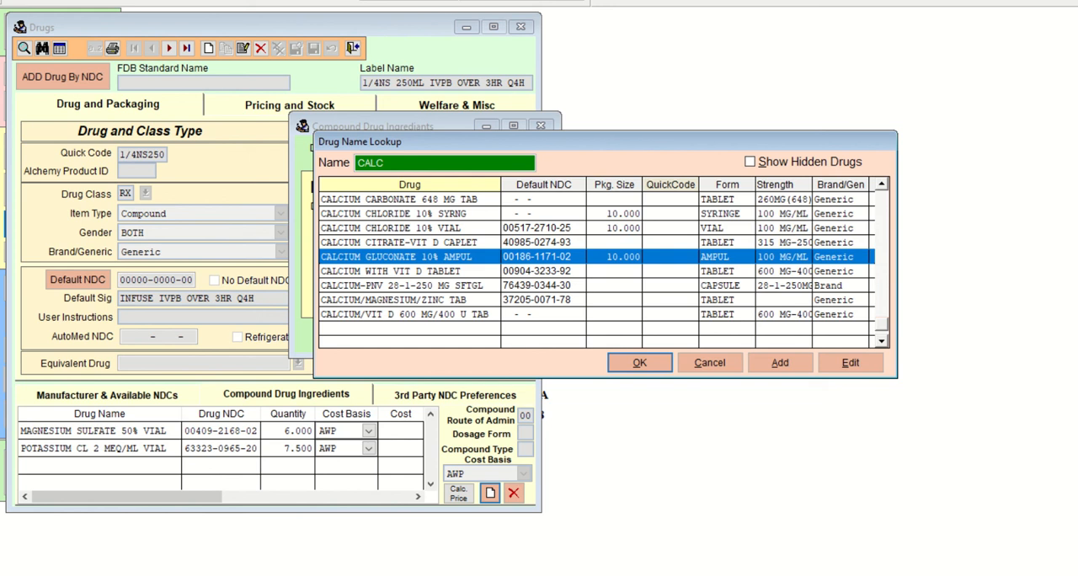
Switch to File Explorer, go to the COM 103 Unit 3 folder, and open the COM103 Lab 34 HINTS document in Word.
left_click(404, 539)
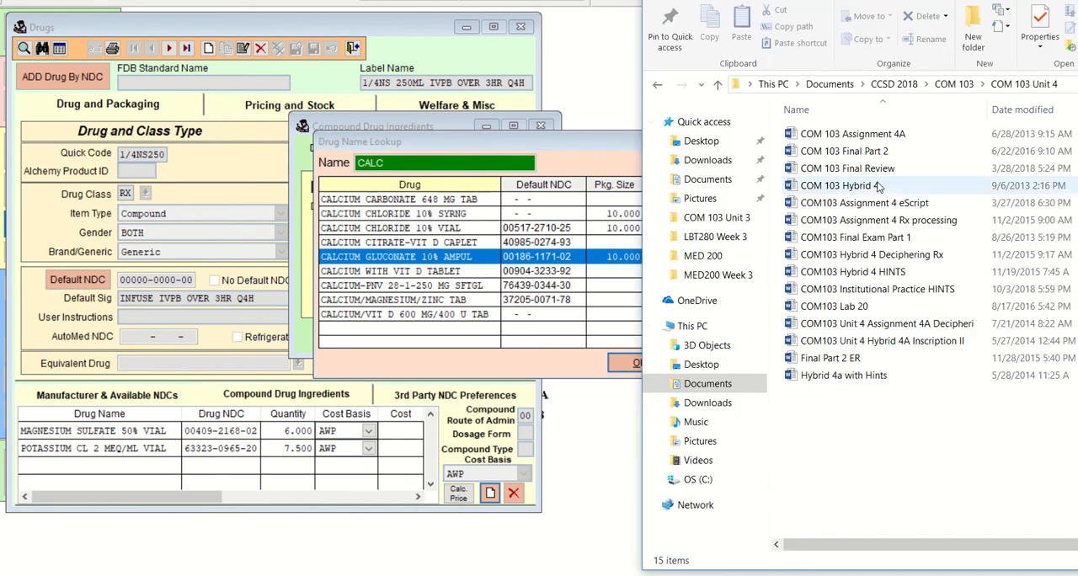
left_click(951, 85)
double_click(834, 168)
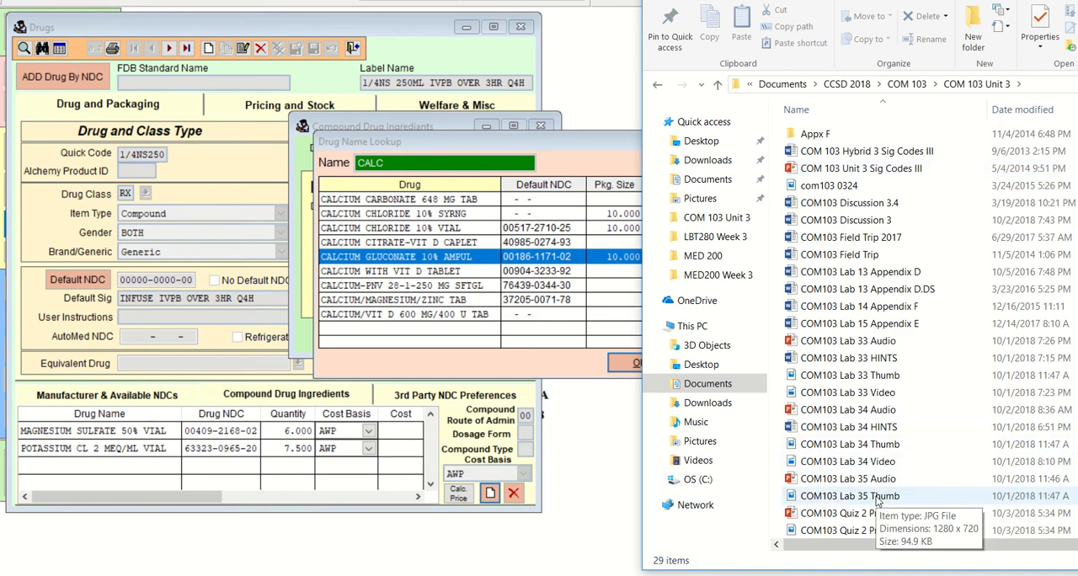
double_click(876, 428)
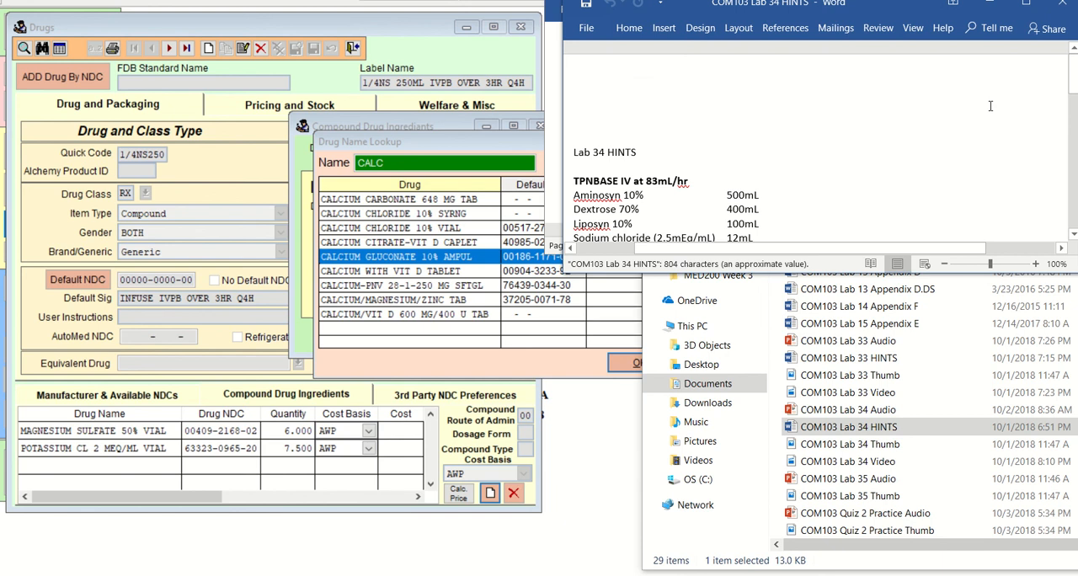
Find the calcium gluconate line with its mEq/mL strength in the Lab 34 HINTS document, highlight it, and return to the document title.
left_click(1035, 264)
left_click(1036, 264)
left_click(1035, 264)
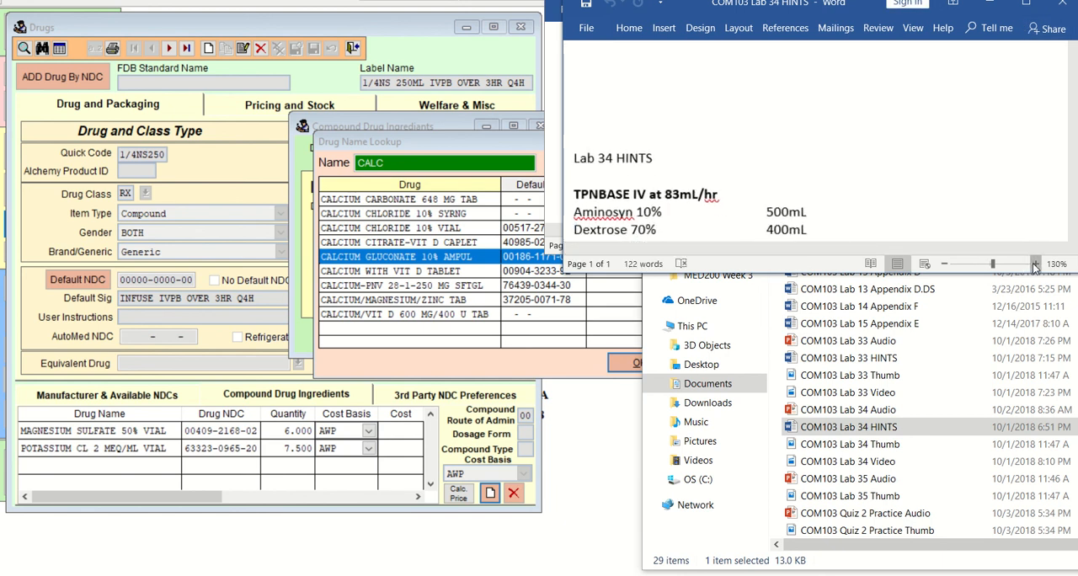
left_click(1036, 264)
left_click(1035, 264)
scroll(951, 125, "down", 10)
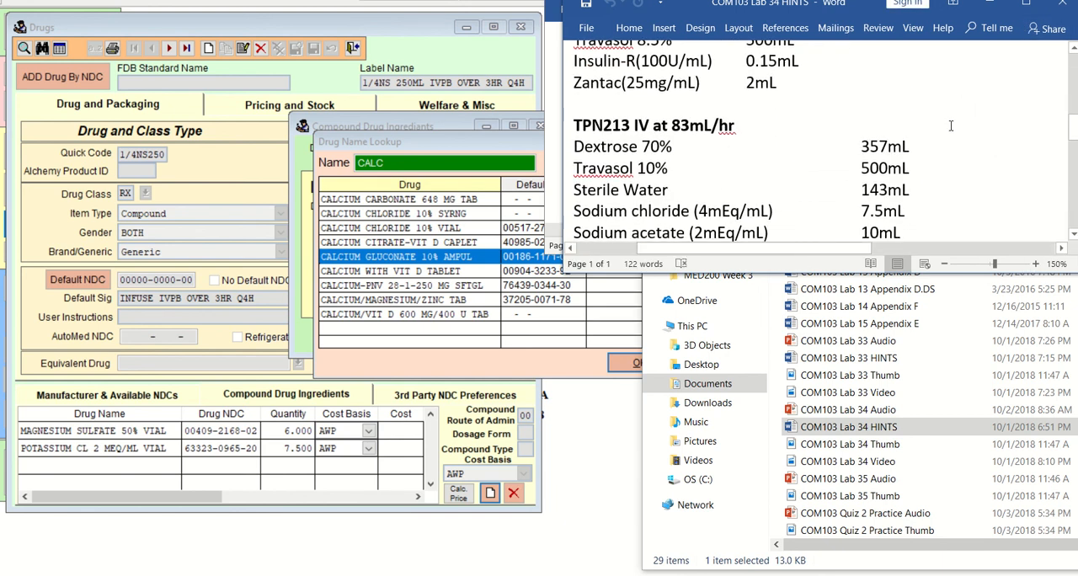
scroll(951, 125, "down", 4)
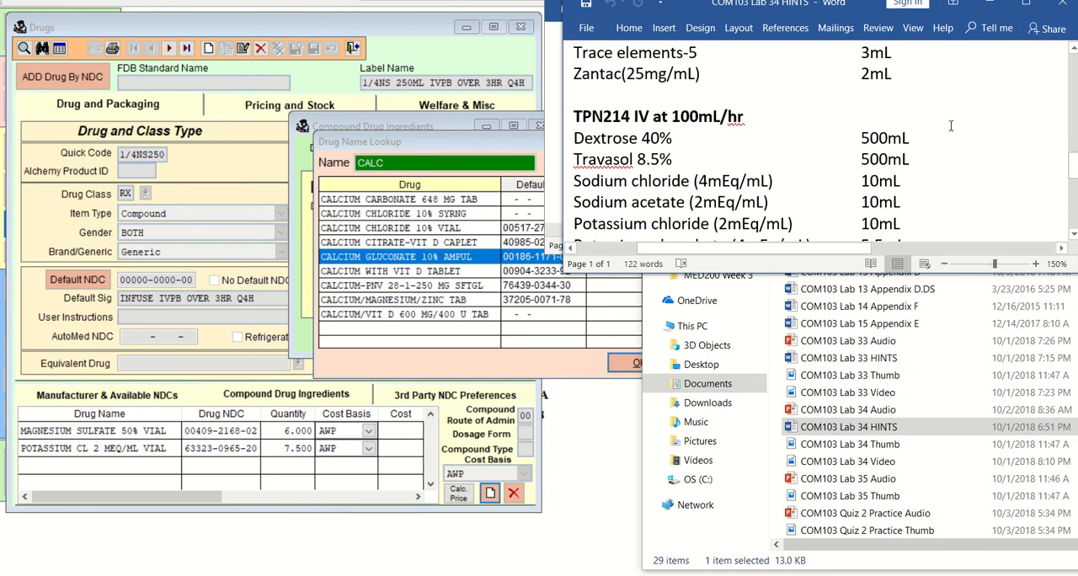
scroll(951, 126, "down", 2)
scroll(951, 126, "down", 1)
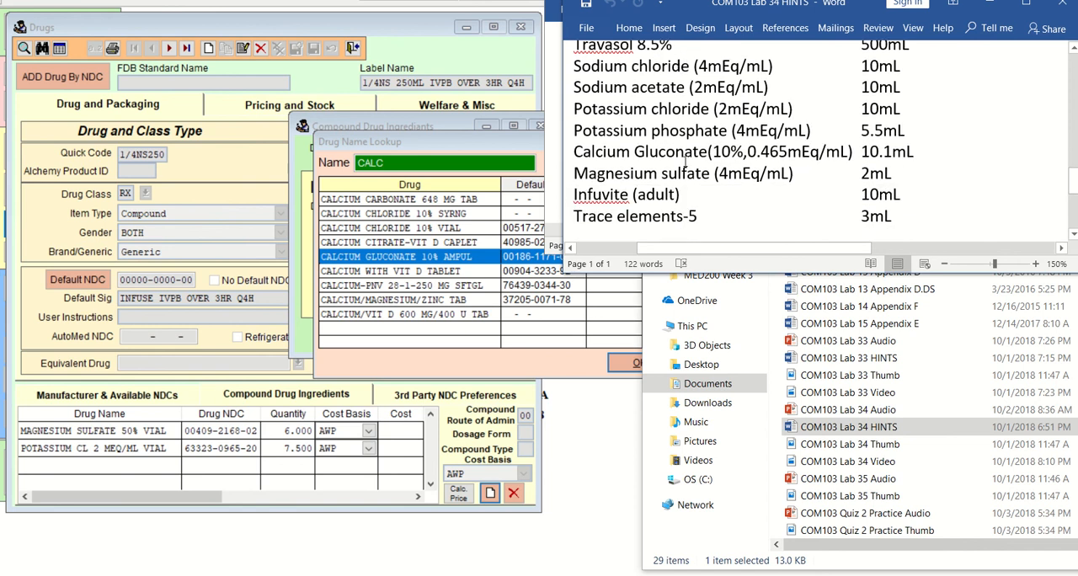
left_click_drag(575, 152, 920, 162)
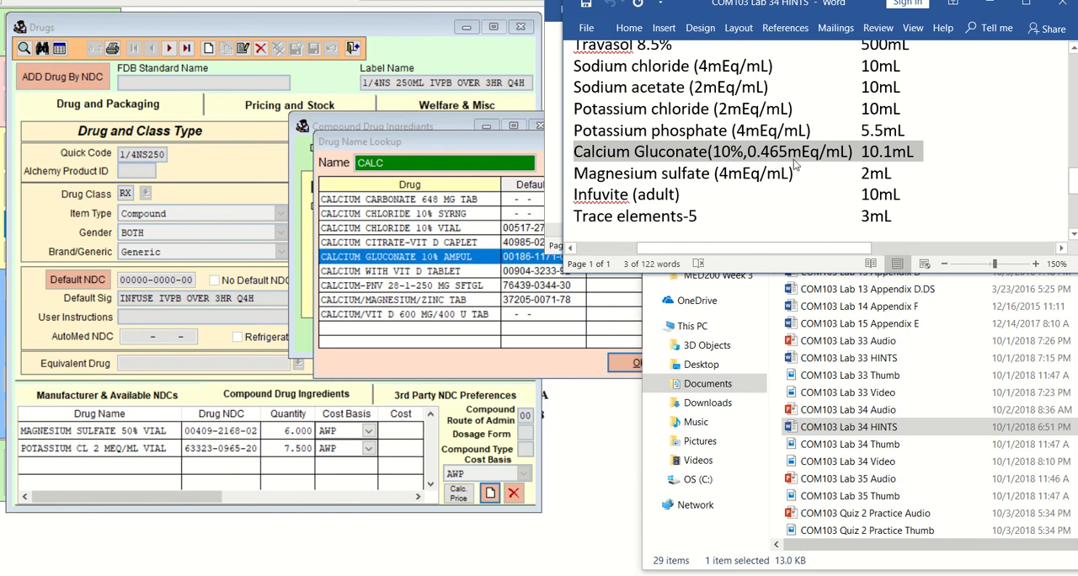
scroll(826, 186, "up", 5)
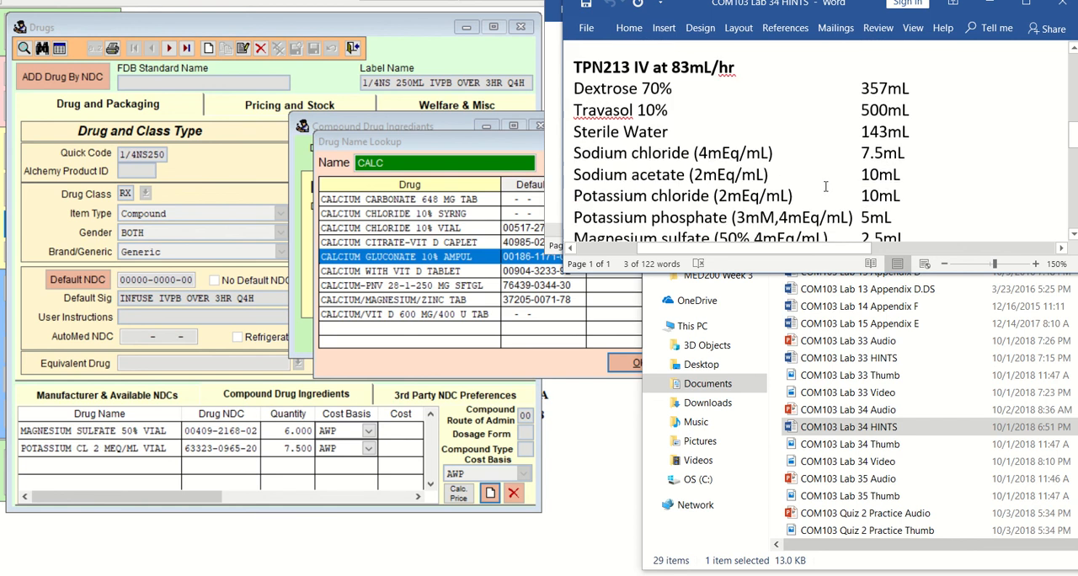
scroll(826, 187, "down", 2)
scroll(641, 211, "up", 2)
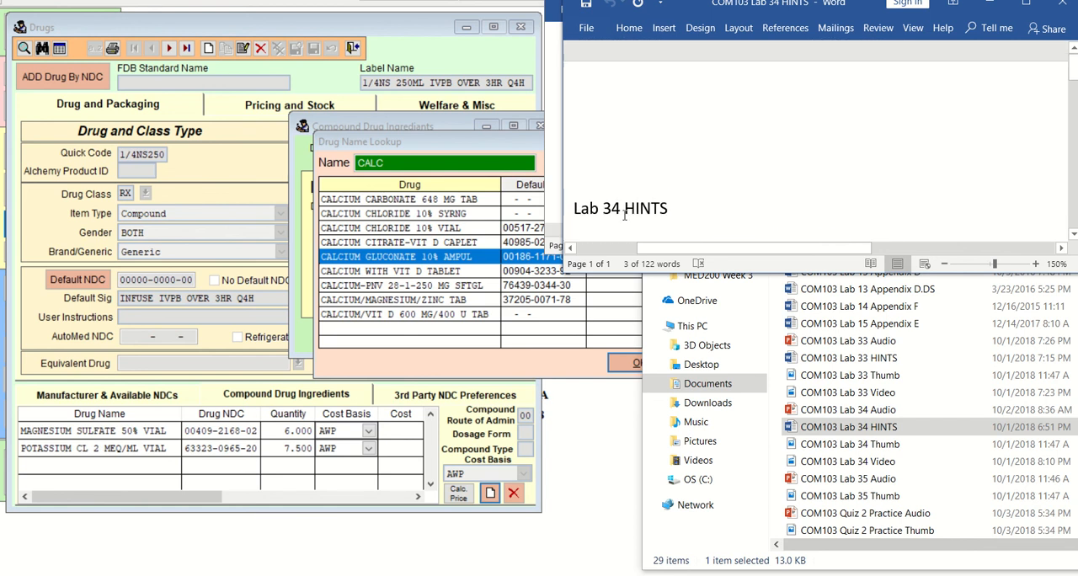
Review the TPN formulas in the Lab 34 HINTS document, highlighting its title and the magnesium sulfate and potassium phosphate strengths.
scroll(601, 211, "down", 1)
left_click_drag(575, 152, 671, 157)
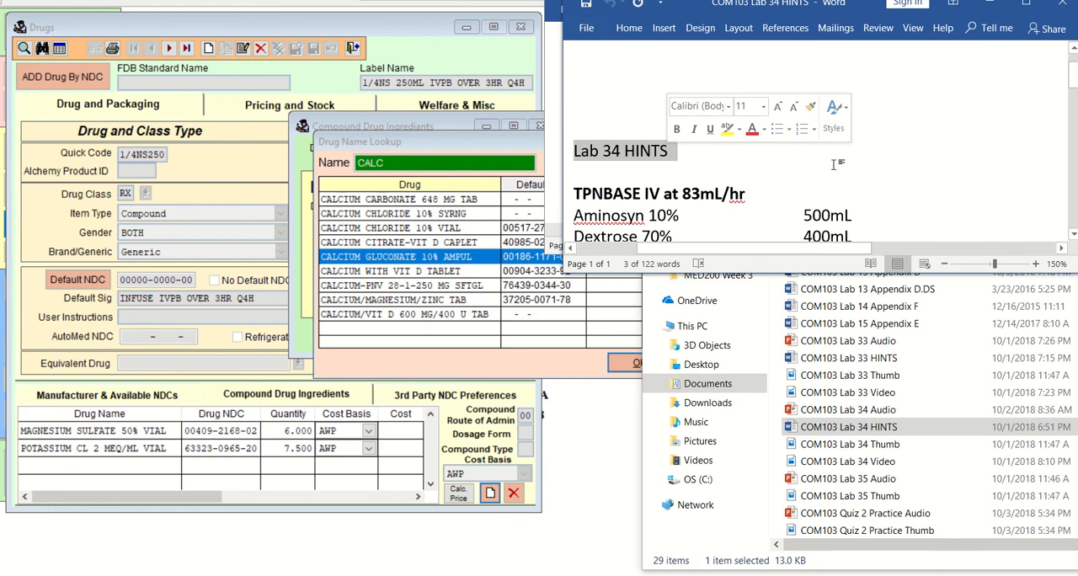
scroll(832, 162, "down", 10)
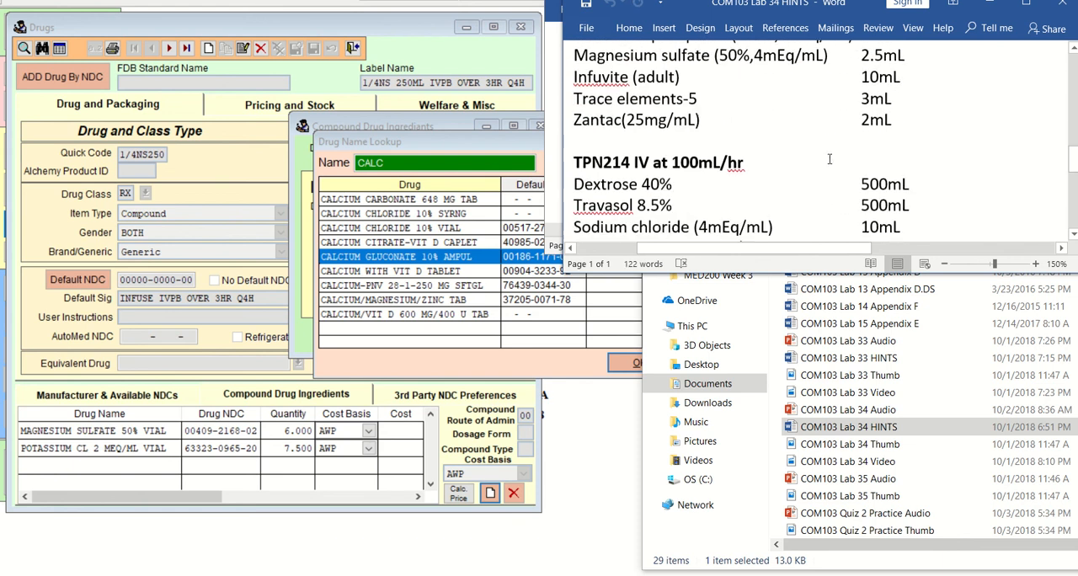
scroll(829, 158, "up", 2)
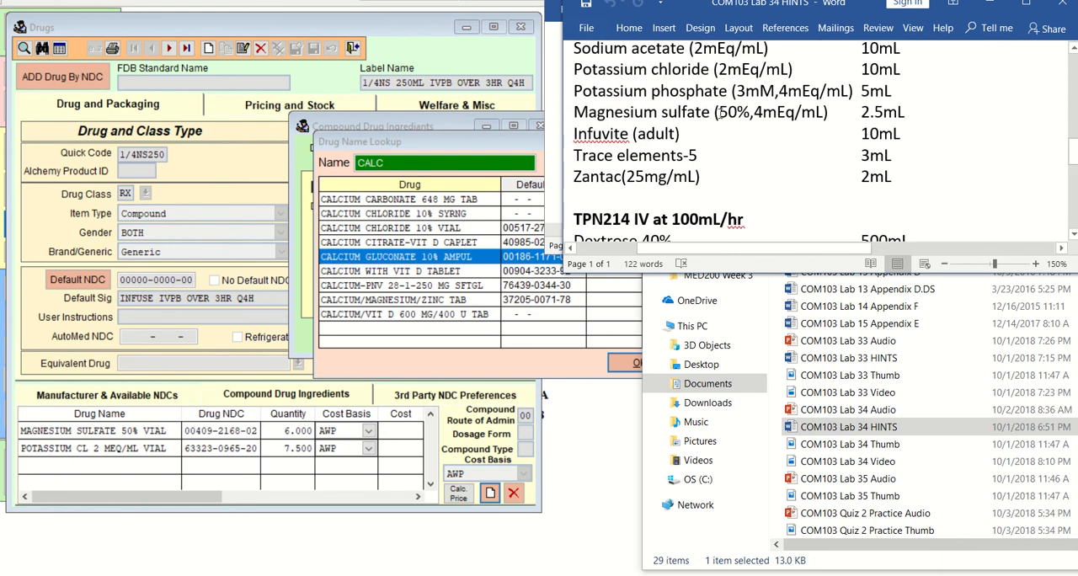
left_click_drag(721, 112, 825, 112)
scroll(754, 181, "down", 2)
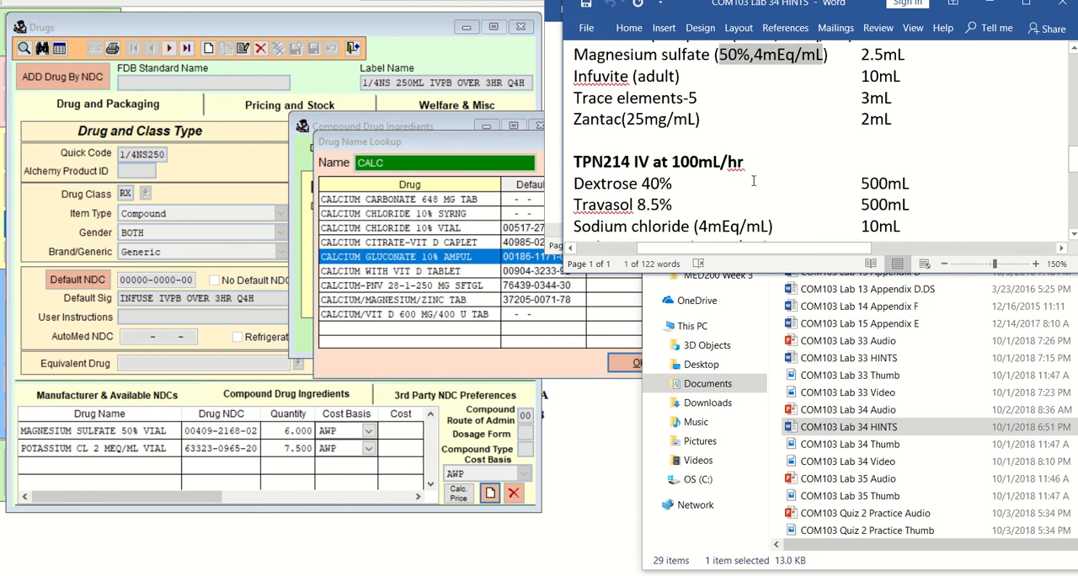
scroll(754, 181, "down", 2)
scroll(754, 179, "up", 4)
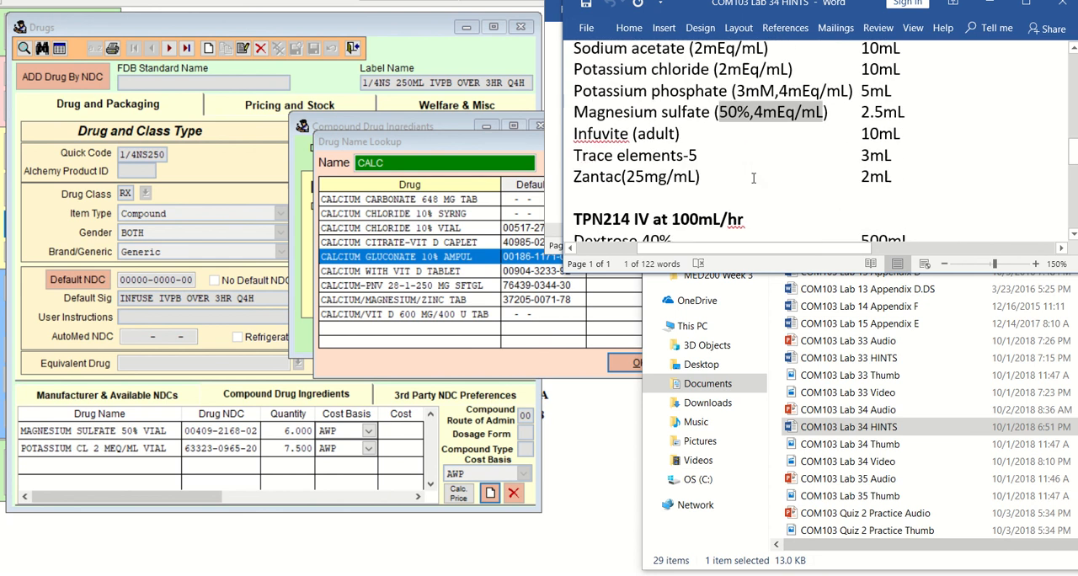
left_click_drag(740, 149, 835, 149)
scroll(740, 192, "down", 8)
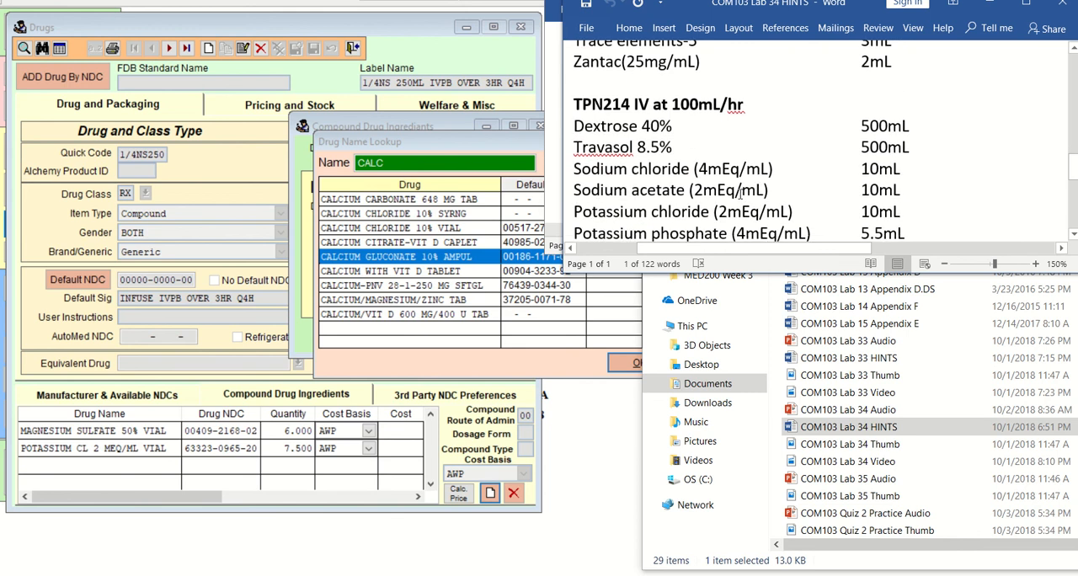
scroll(741, 191, "up", 15)
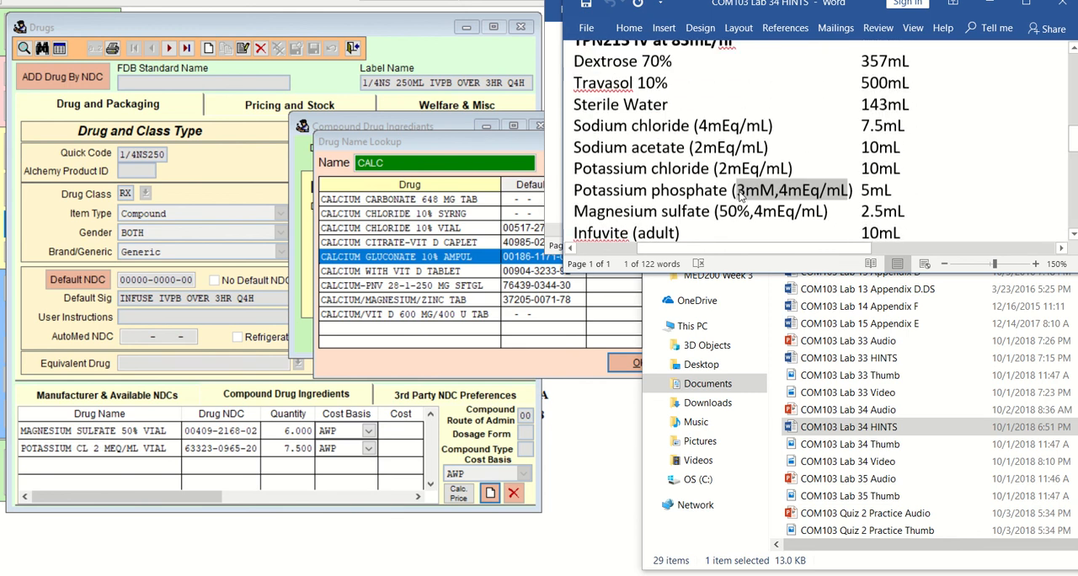
scroll(741, 185, "down", 3)
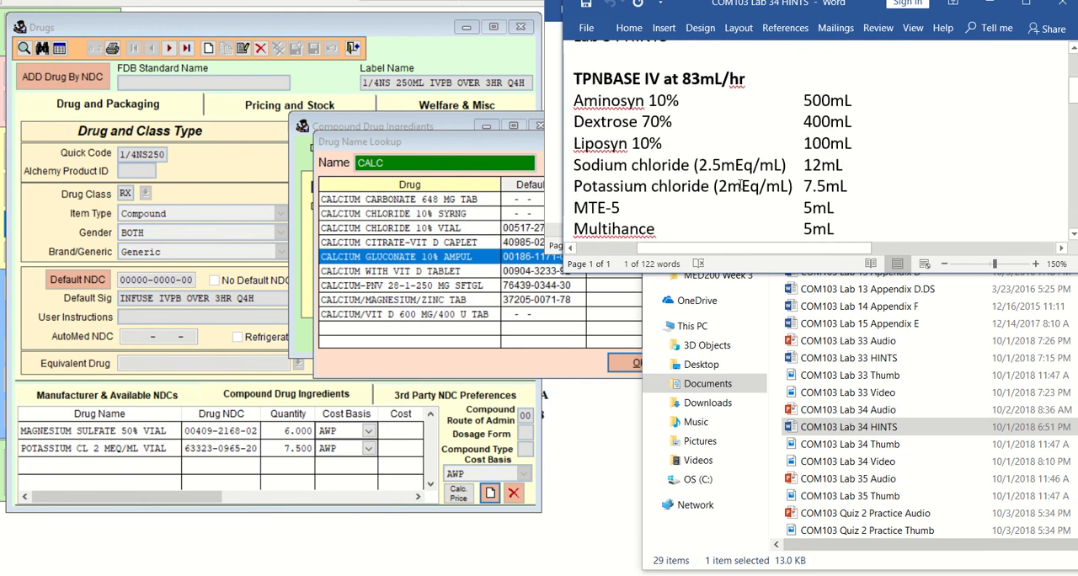
scroll(740, 186, "up", 3)
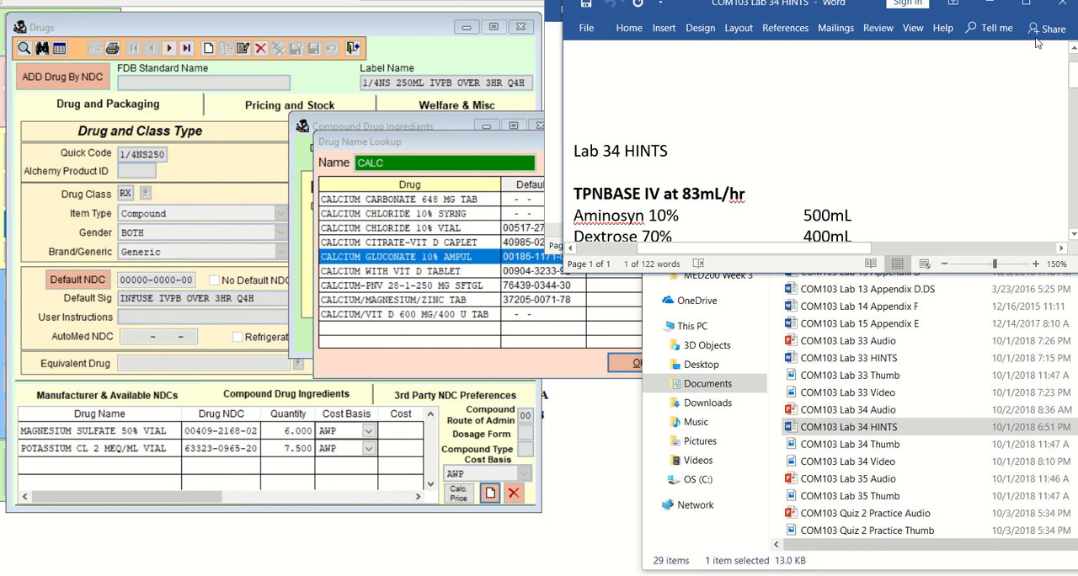
Return to the drug lookup and choose the calcium gluconate 10% ampul as the compound ingredient.
left_click(579, 355)
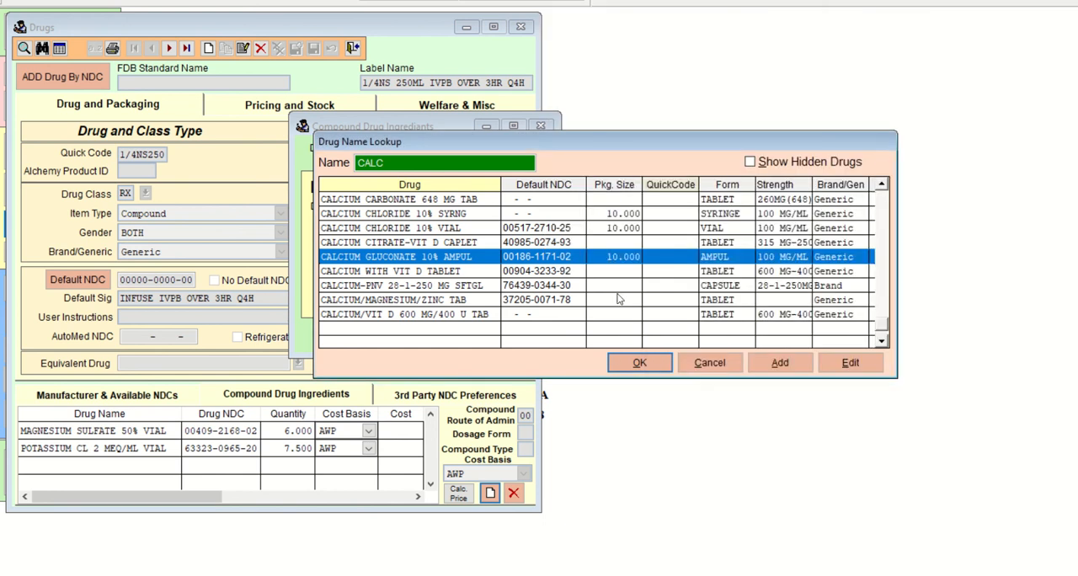
left_click(639, 362)
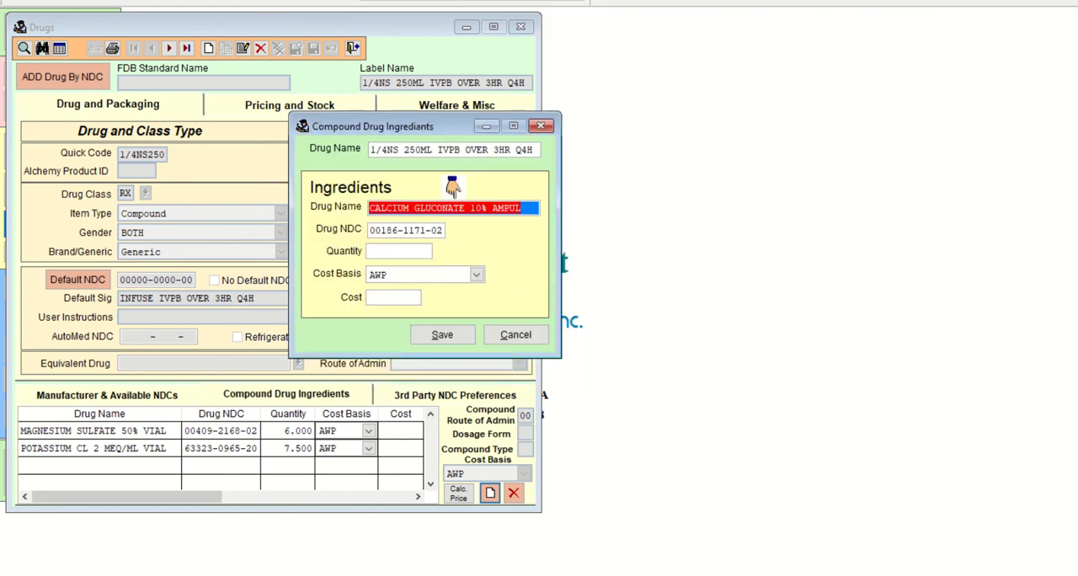
Switch to the Paint 3D notes and handwrite 0.465 mEq under 2.5 mEq in the Ca Gluc fraction, followed by an equals sign.
key("alt+Tab")
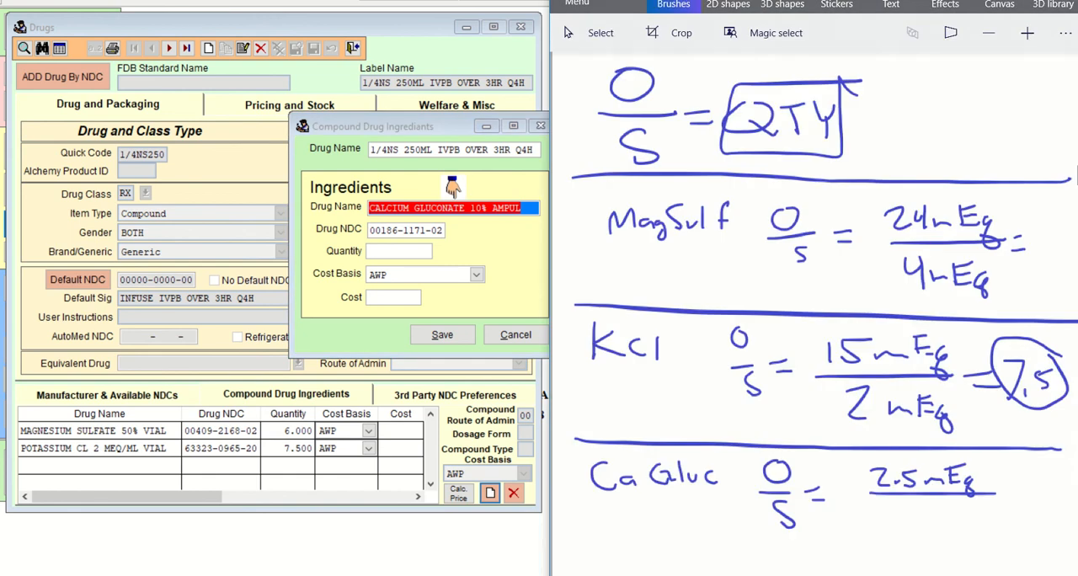
mouse_move(870, 509)
left_mouse_down()
mouse_move(881, 523)
mouse_move(871, 509)
mouse_move(918, 520)
mouse_move(913, 533)
mouse_move(970, 531)
mouse_move(980, 514)
mouse_move(975, 529)
mouse_move(991, 531)
mouse_move(987, 548)
left_mouse_up()
left_click(887, 529)
left_click_drag(1003, 498, 1023, 504)
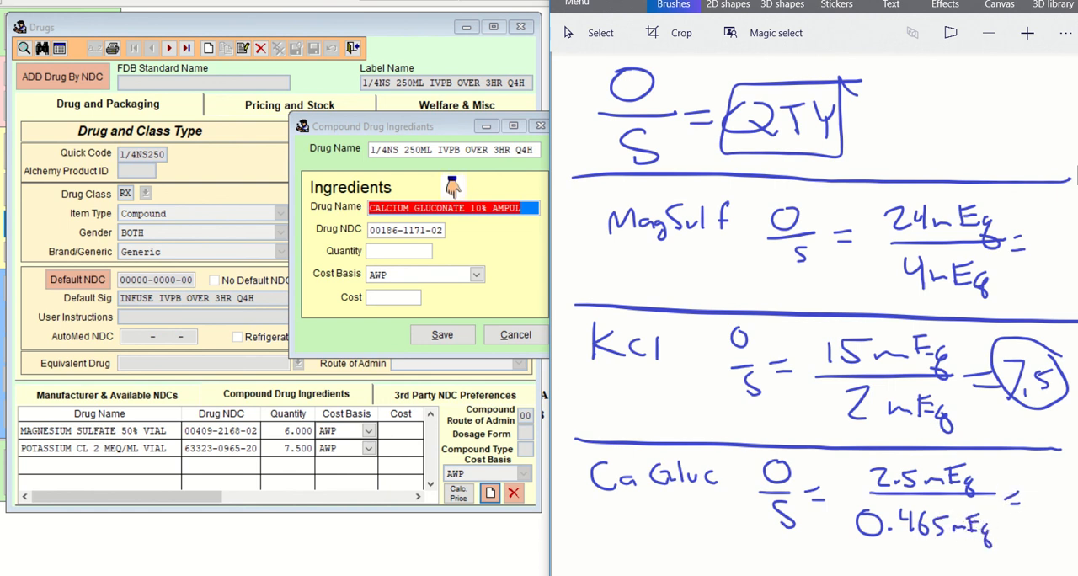
Open Calculator and move its window over the Drugs form so the handwritten calcium gluconate fraction is uncovered.
left_click(127, 575)
type("cal")
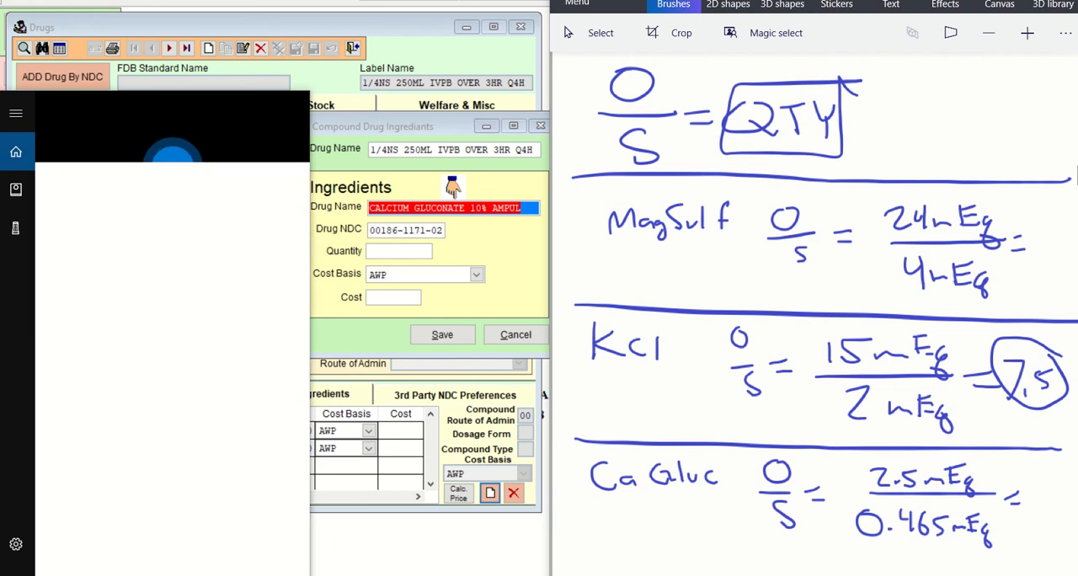
key("Return")
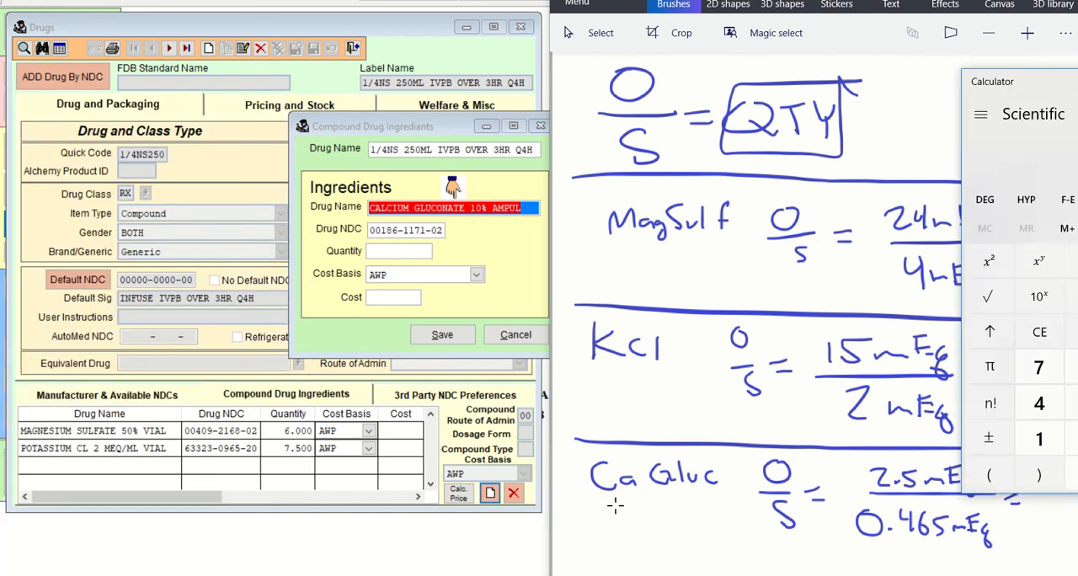
mouse_move(1047, 100)
left_mouse_down()
mouse_move(630, 133)
mouse_move(303, 118)
mouse_move(321, 115)
left_mouse_up()
Divide 2.5 by 0.465 in Calculator to work out the calcium gluconate quantity.
left_click(408, 469)
left_click(445, 502)
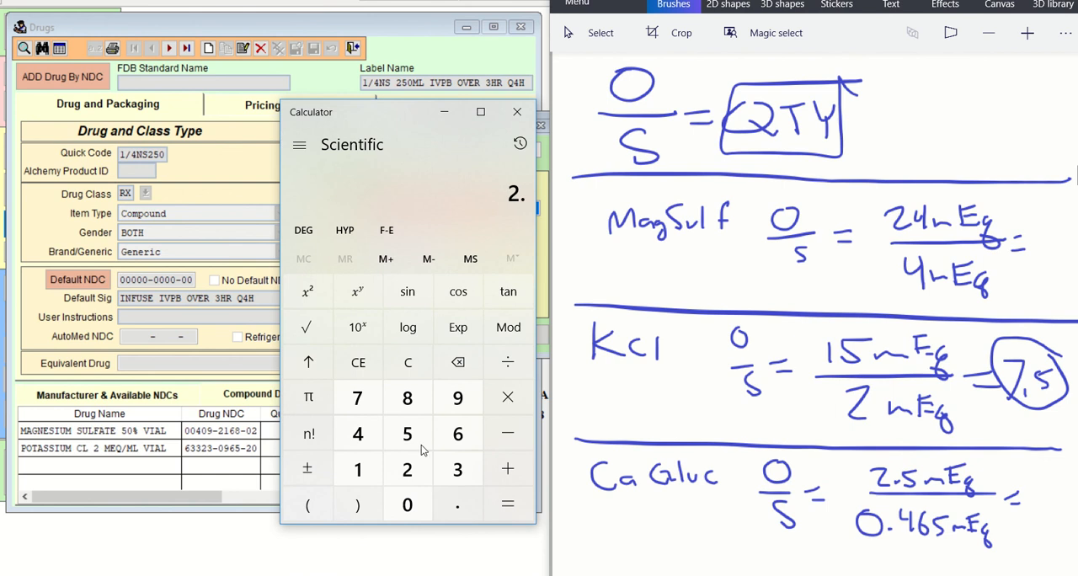
left_click(409, 436)
left_click(508, 364)
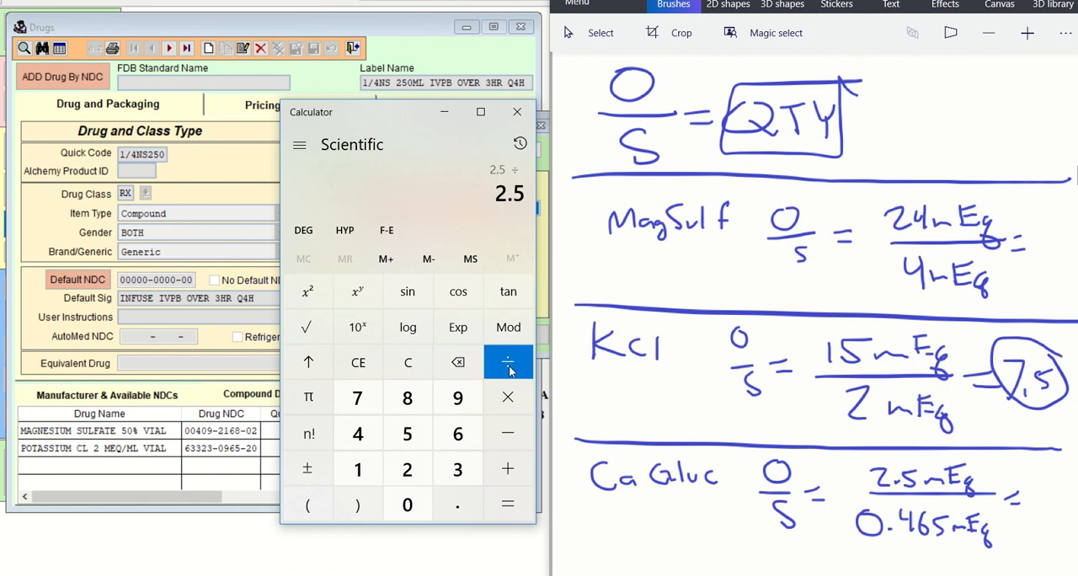
left_click(457, 505)
left_click(357, 434)
left_click(458, 434)
left_click(410, 436)
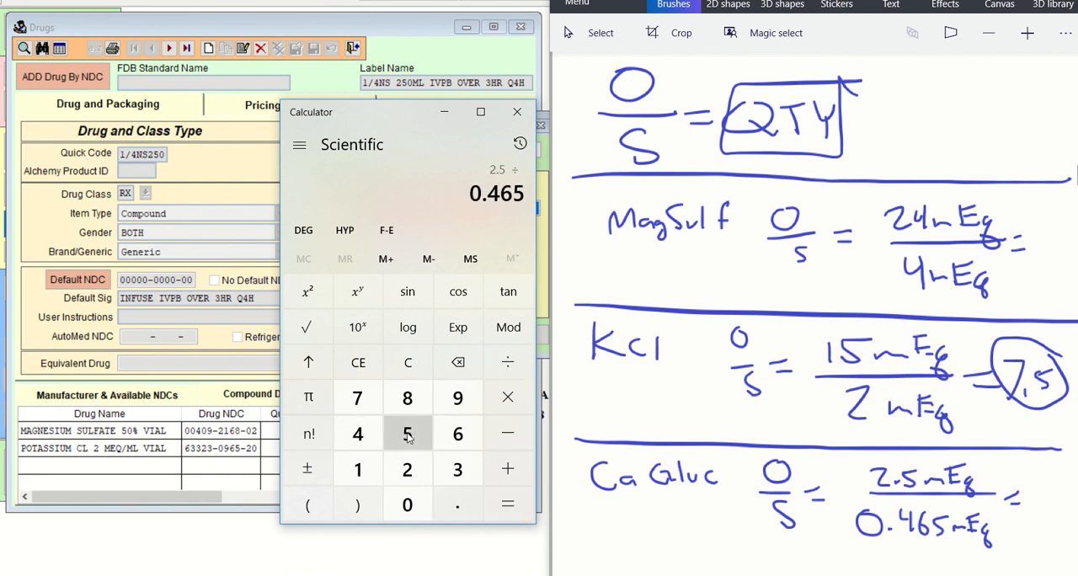
left_click(508, 503)
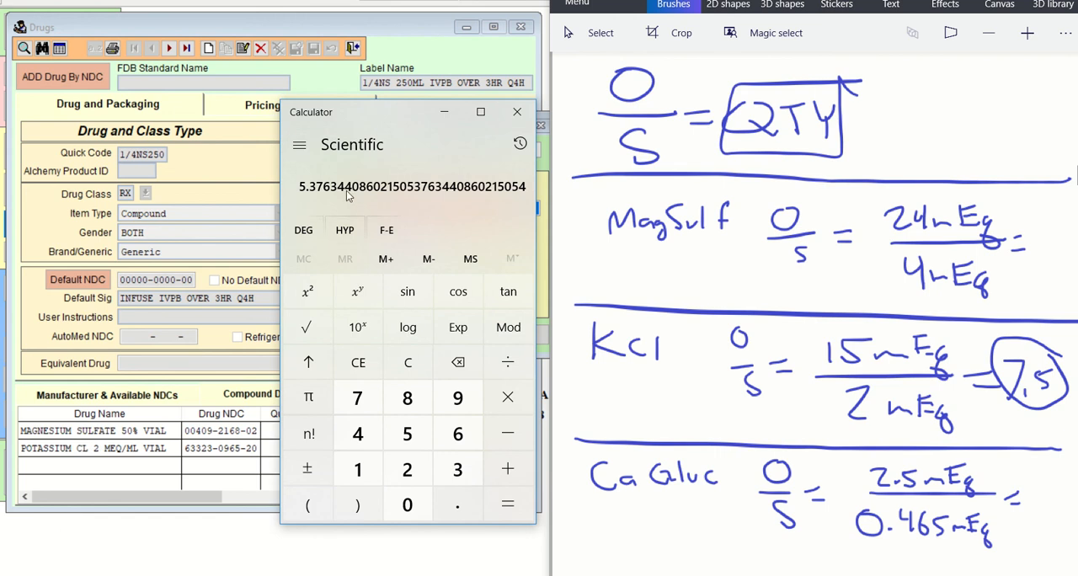
mouse_move(850, 460)
left_mouse_down()
mouse_move(849, 506)
mouse_move(905, 554)
mouse_move(1009, 556)
mouse_move(1014, 463)
mouse_move(859, 448)
mouse_move(844, 459)
mouse_move(847, 474)
left_mouse_up()
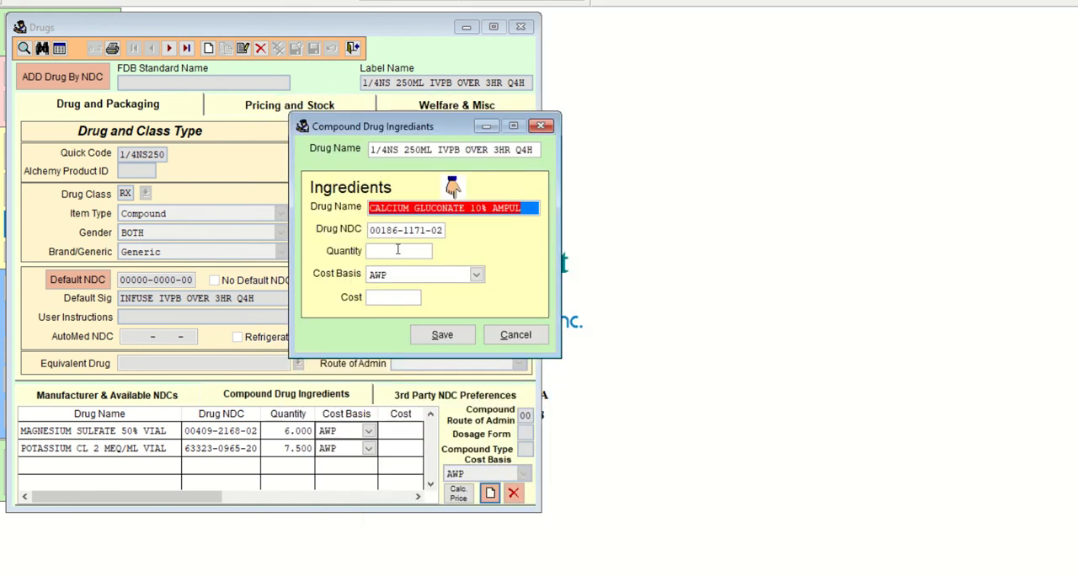
Set the calcium gluconate ingredient's quantity to 5.376, keep the AWP cost basis, and save the ingredient.
left_click(396, 251)
type("5")
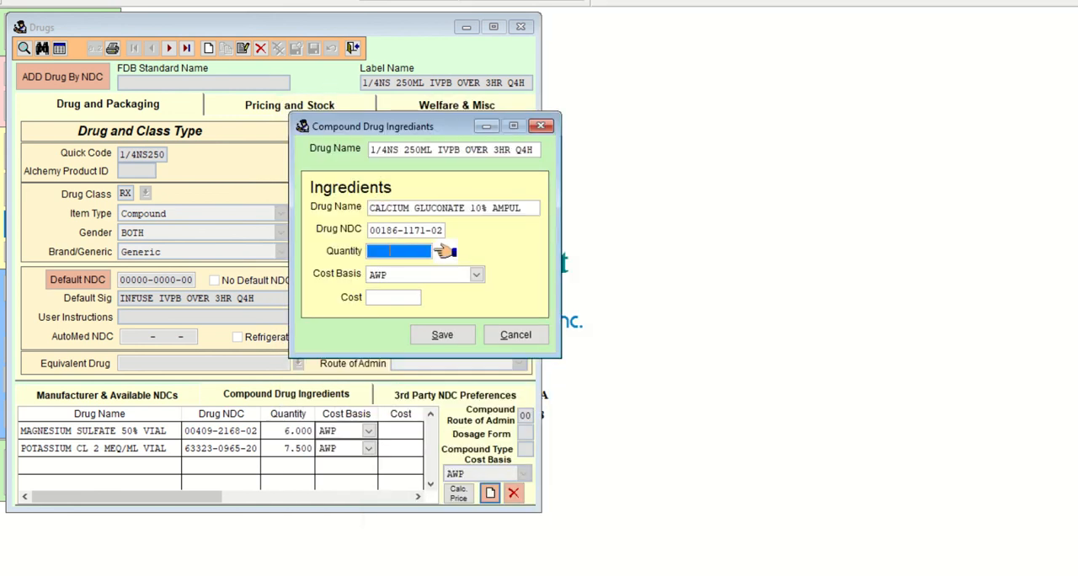
type(".376")
key("Tab")
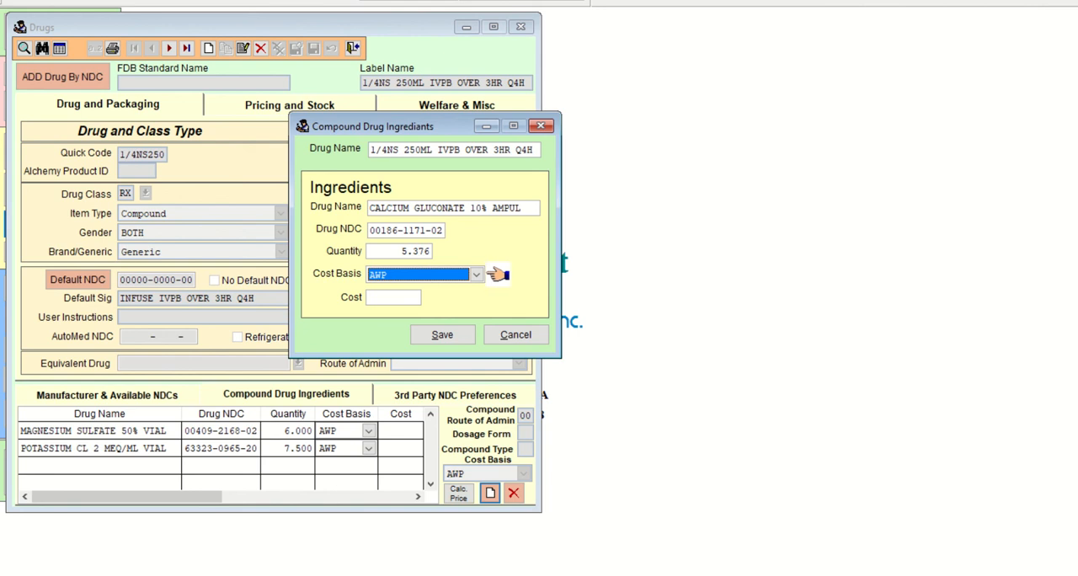
key("Tab")
key("Tab")
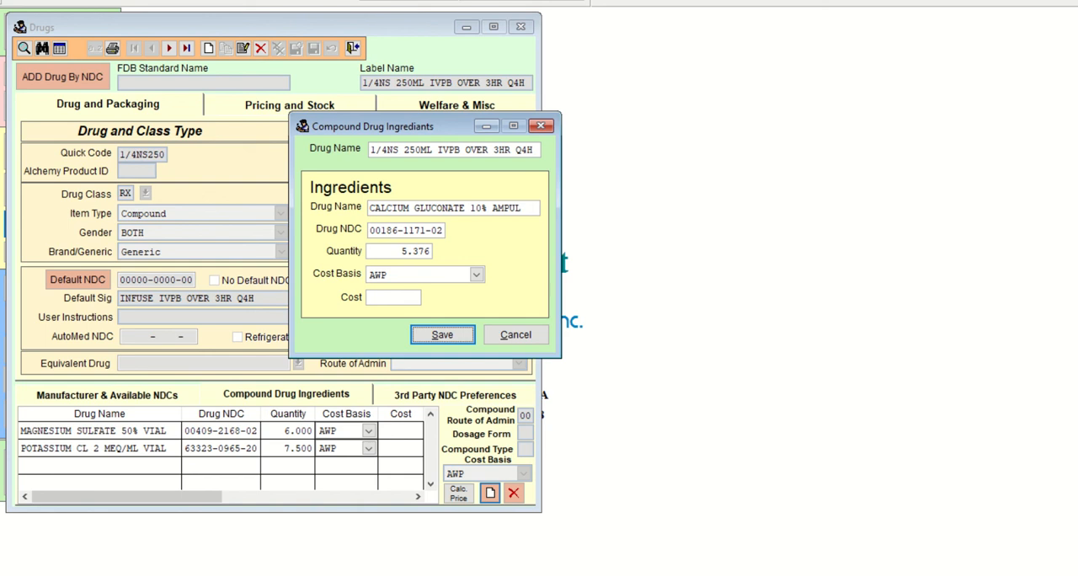
key("Return")
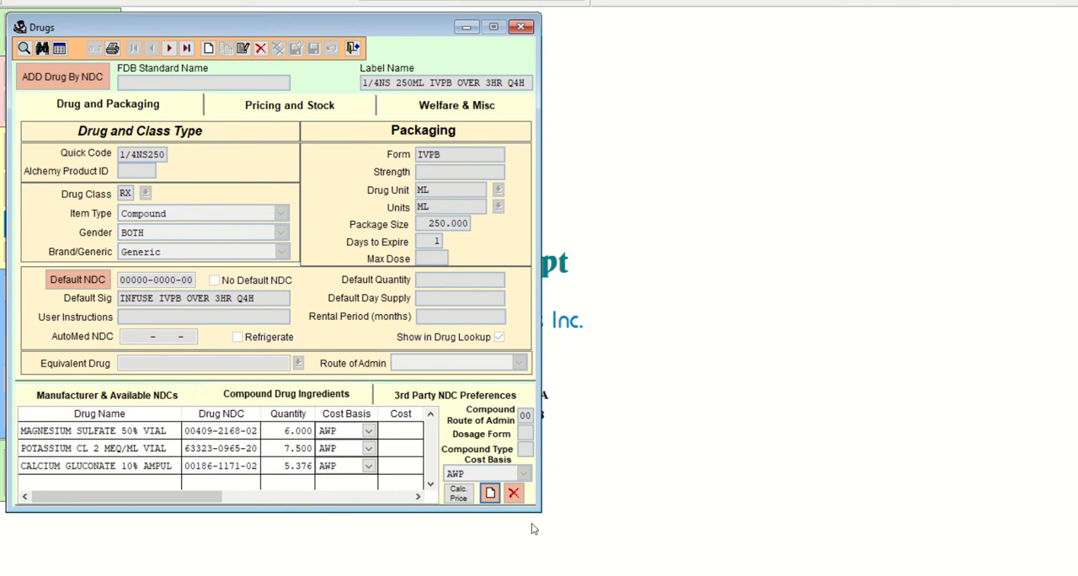
Start another compound ingredient, then switch to the COM103 Quiz 2.1 Practice document in Word and highlight ¼NS 250mL in the second sig.
left_click(607, 575)
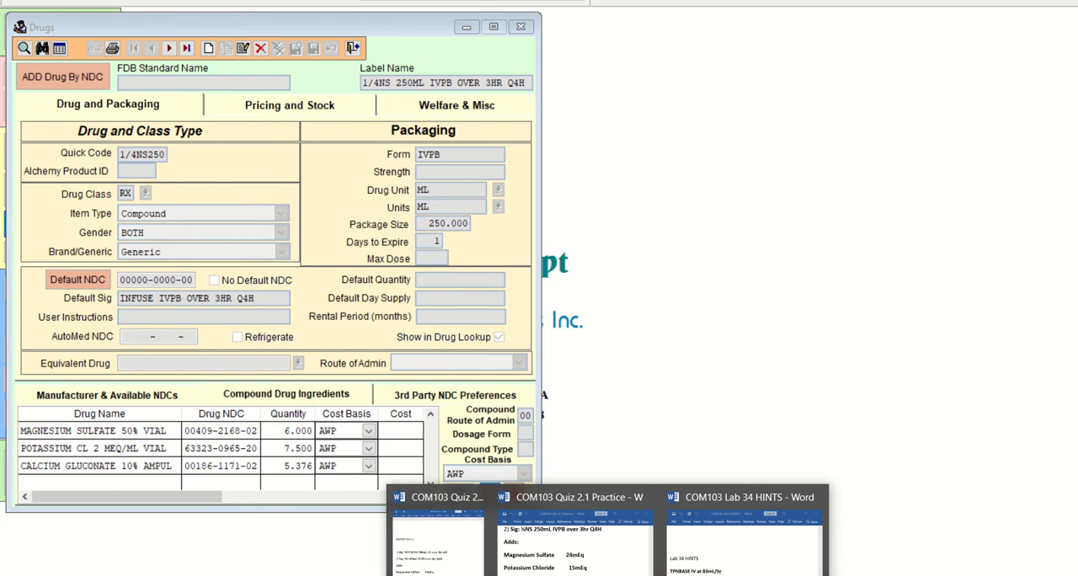
left_click(613, 575)
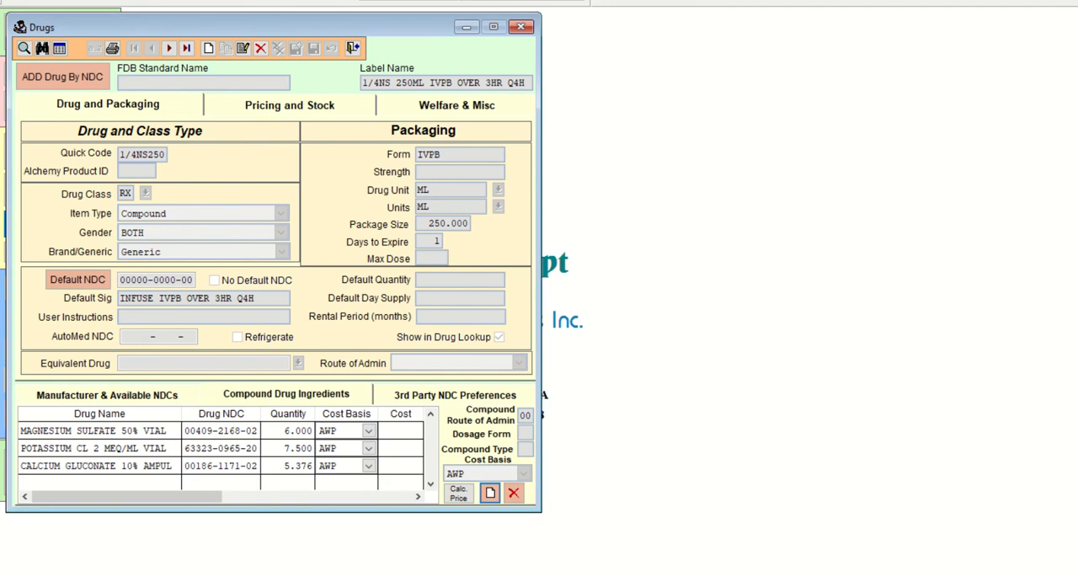
left_click(490, 493)
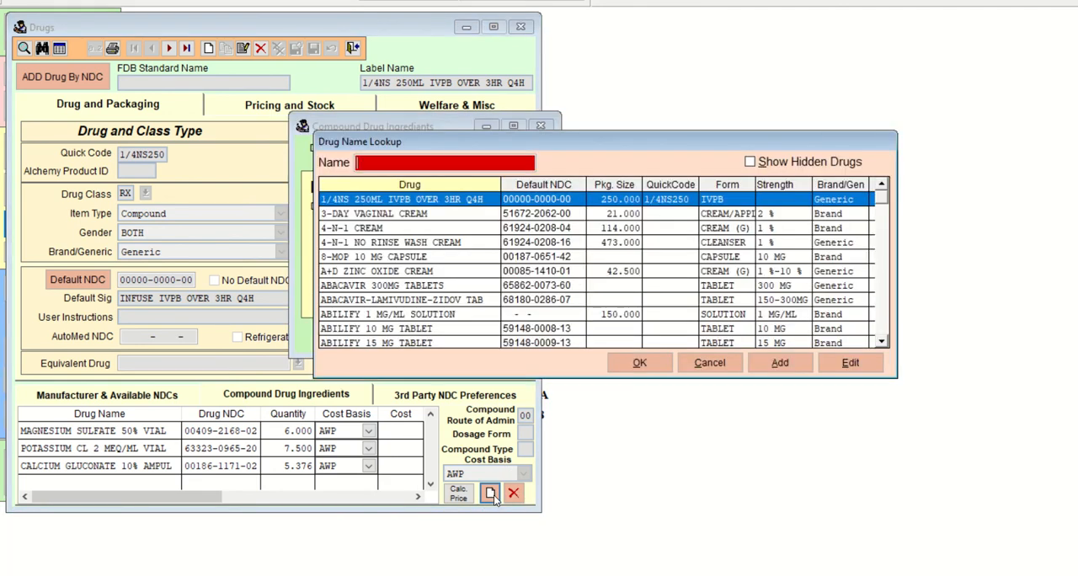
left_click(606, 572)
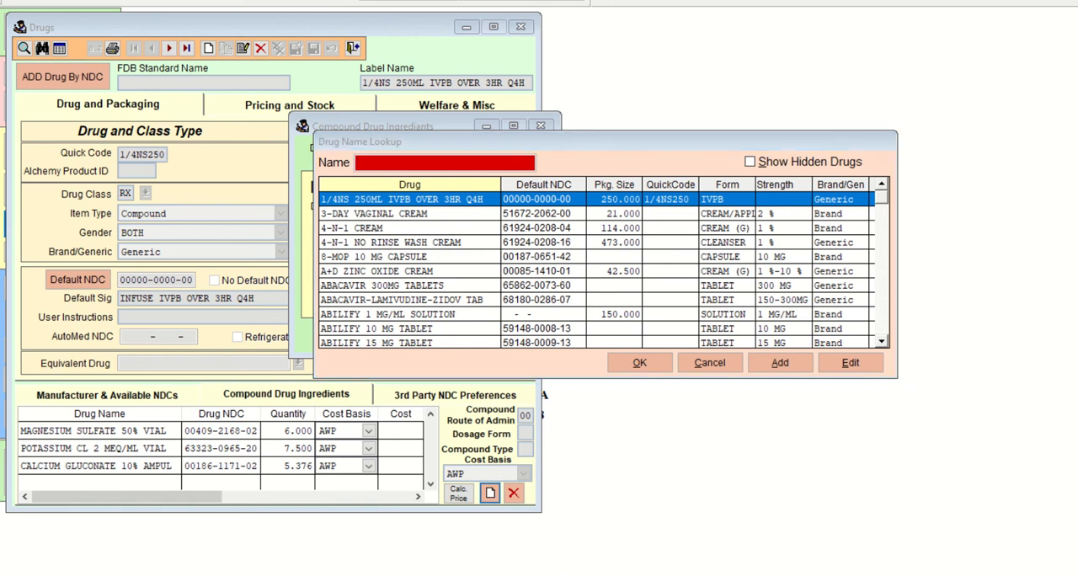
left_click(614, 534)
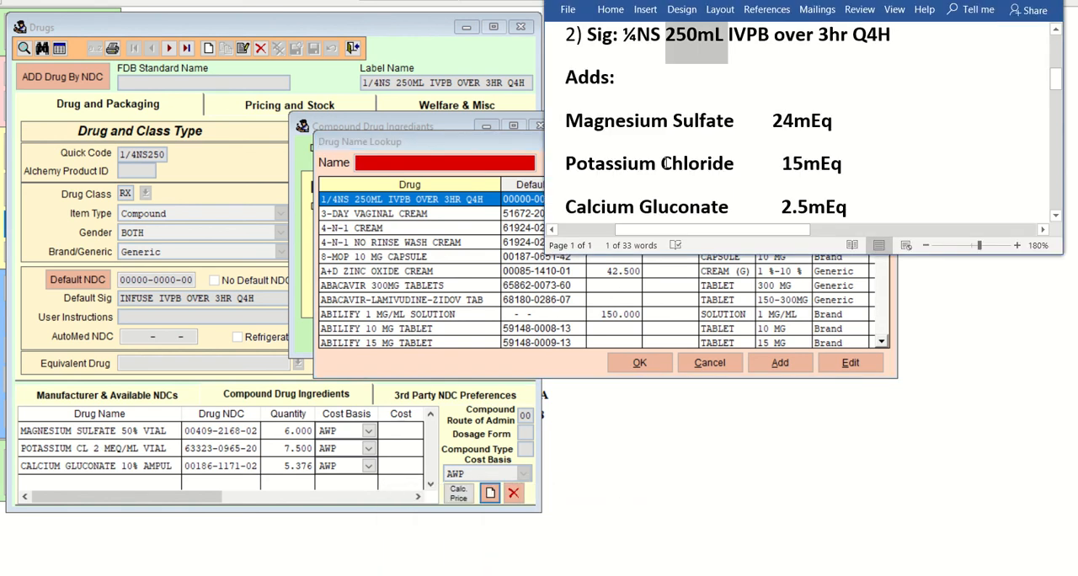
left_click(650, 35)
left_click_drag(620, 35, 728, 37)
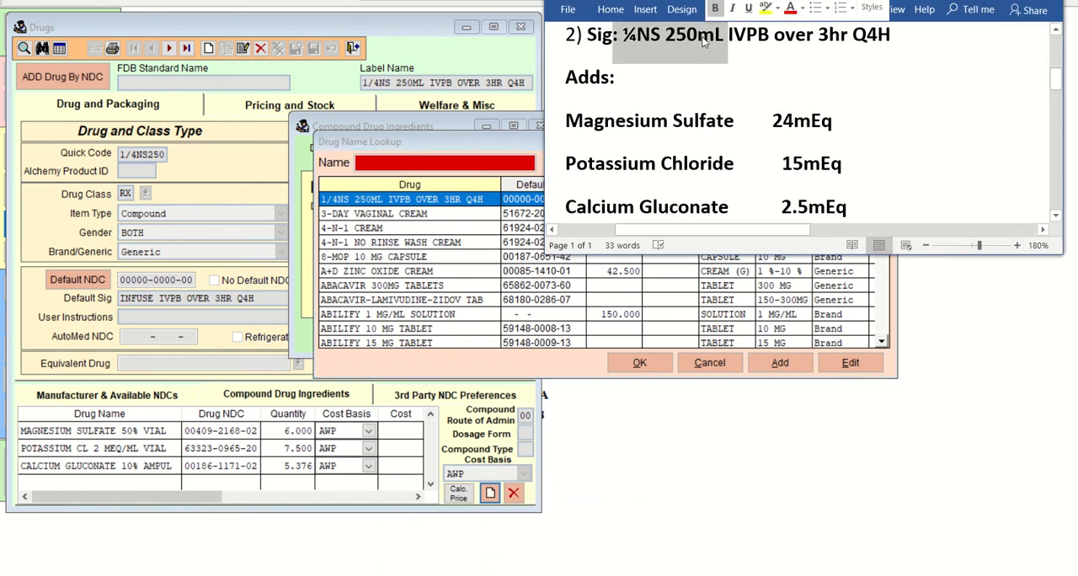
Search the drug name lookup for SODI and look through the sodium chloride entries for a 1/4NS 250 mL base solution.
left_click(420, 167)
type("S")
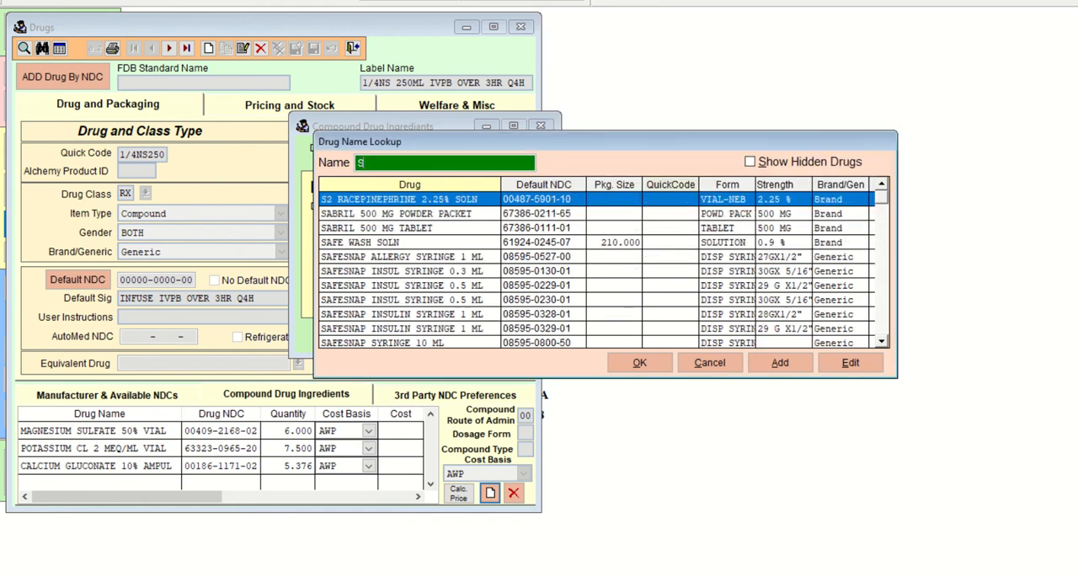
type("ODI")
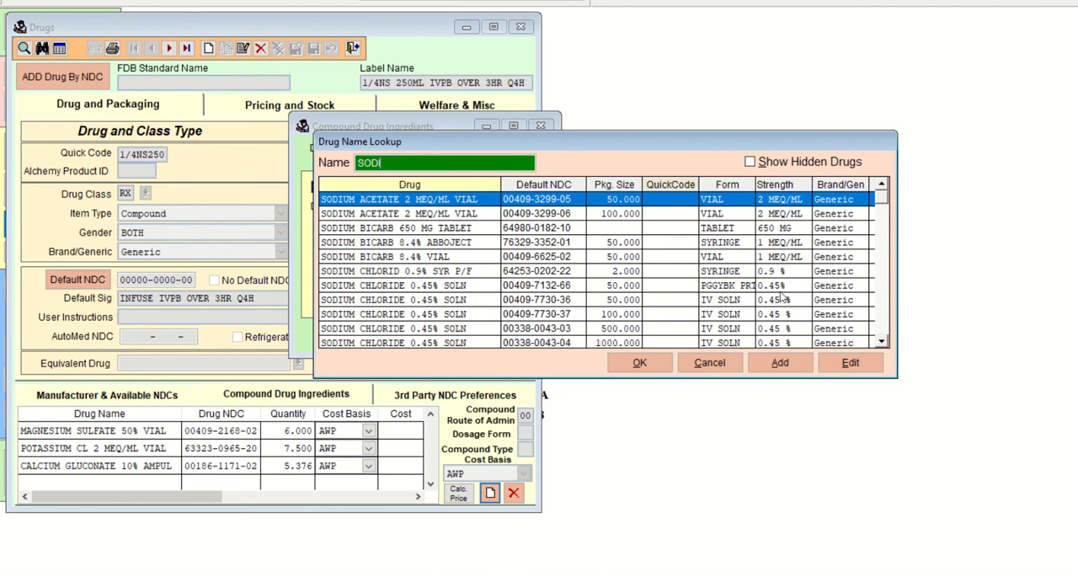
key("Down")
key("Down")
key("Down")
key("Down")
key("Down")
key("Down")
key("Down")
key("Down")
key("Down")
key("Down")
key("Down")
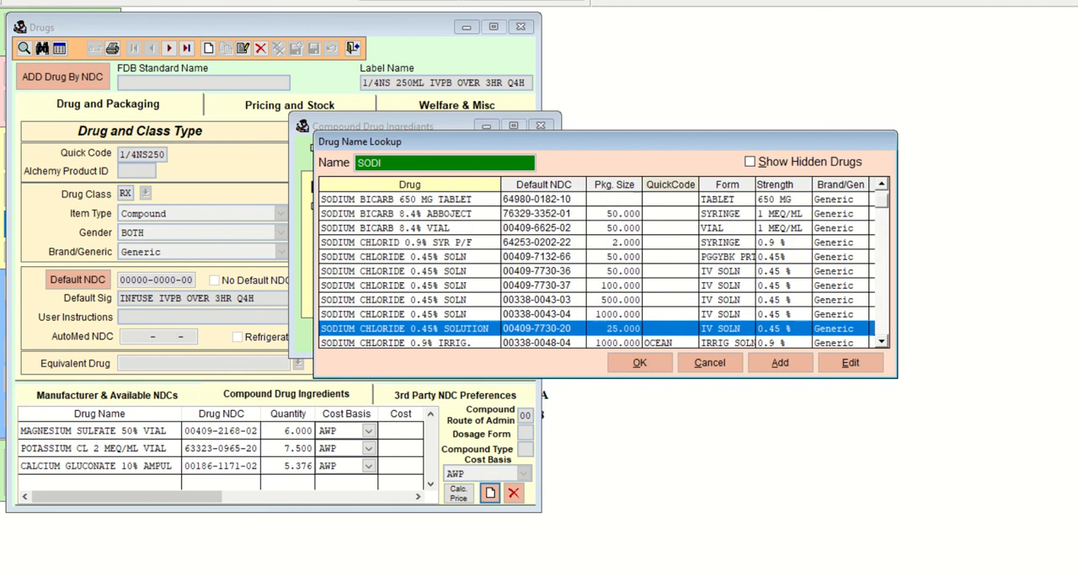
key("Down")
key("Down")
key("Down")
key("Down")
key("Down")
key("Down")
key("Down")
key("Down")
key("Down")
key("Down")
key("Down")
key("Down")
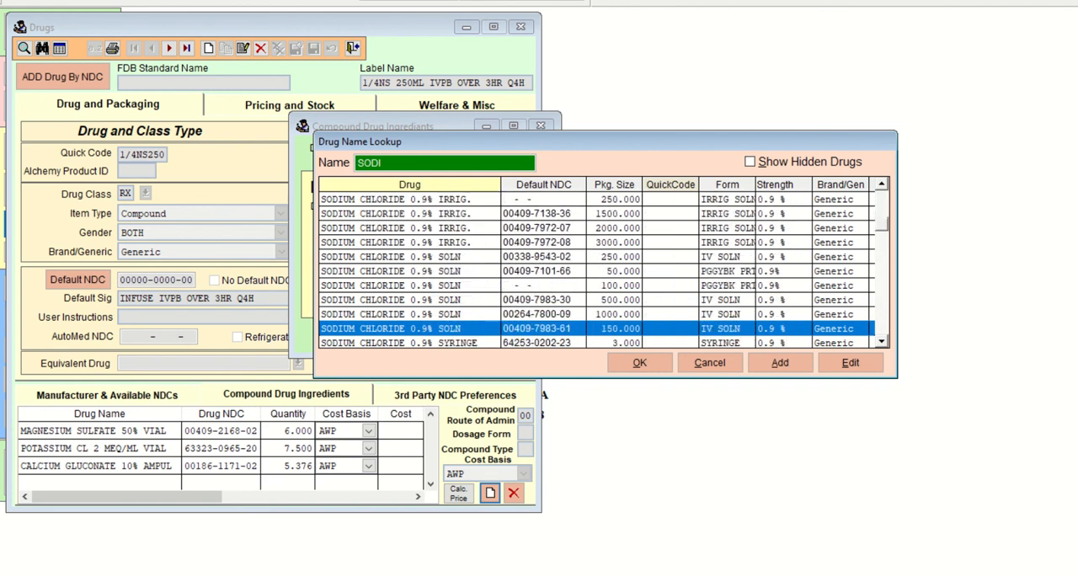
key("Down")
key("Down")
key("Down")
key("Down")
key("Down")
key("Down")
key("Down")
key("Down")
key("Down")
key("Down")
key("Down")
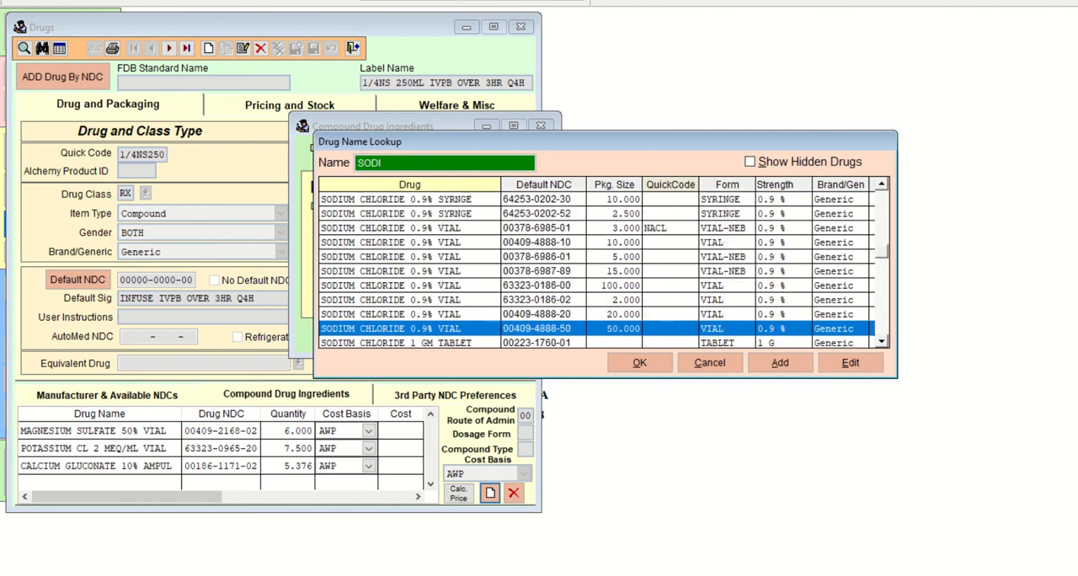
key("Down")
key("Down")
key("Down")
key("Down")
key("Down")
key("Down")
key("Down")
key("Down")
key("Down")
key("Down")
key("Down")
key("Down")
key("Down")
key("Down")
key("Down")
key("Down")
key("Down")
key("Down")
key("Down")
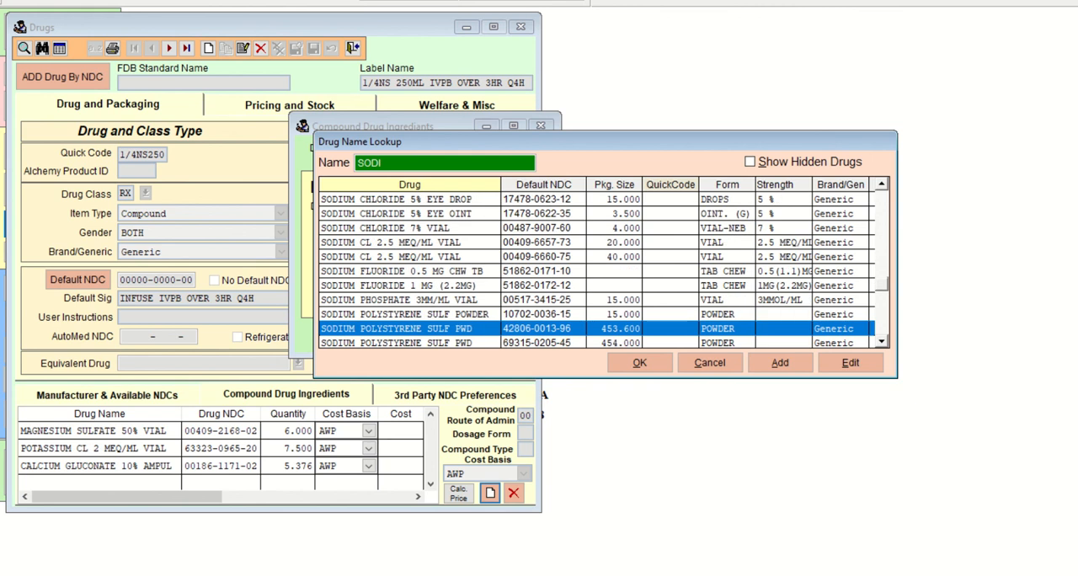
key("Down")
key("Down")
key("Down")
key("Down")
key("Down")
key("Down")
key("Down")
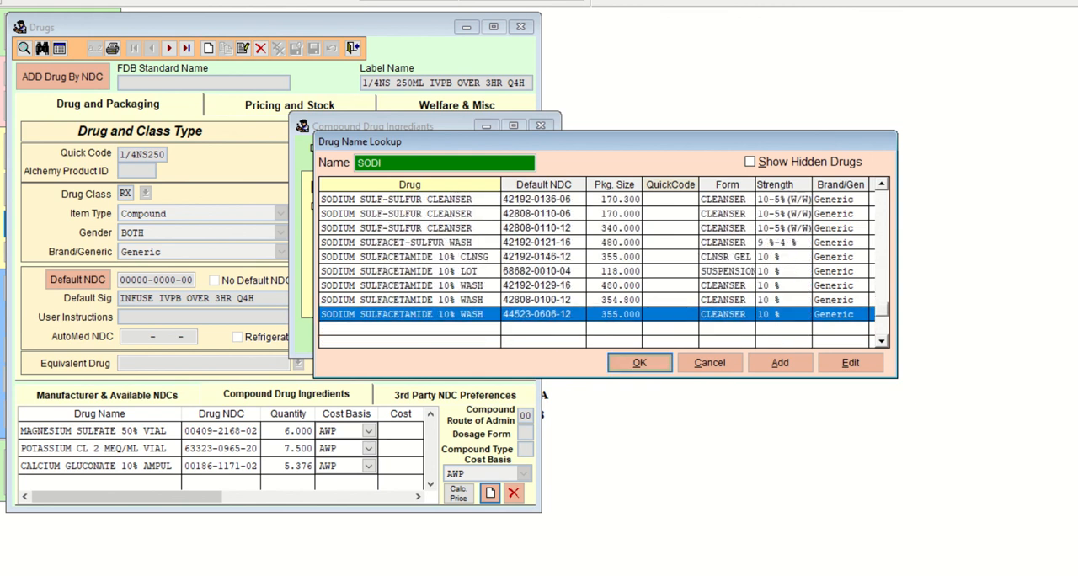
key("Up")
key("Page_Up")
key("Page_Up")
key("Page_Up")
key("Page_Up")
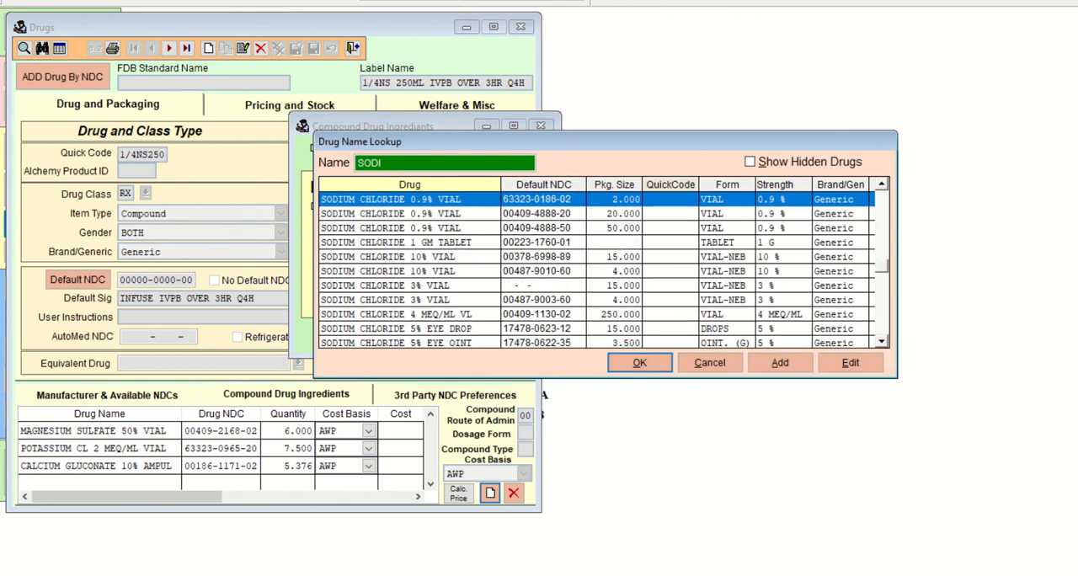
key("Page_Up")
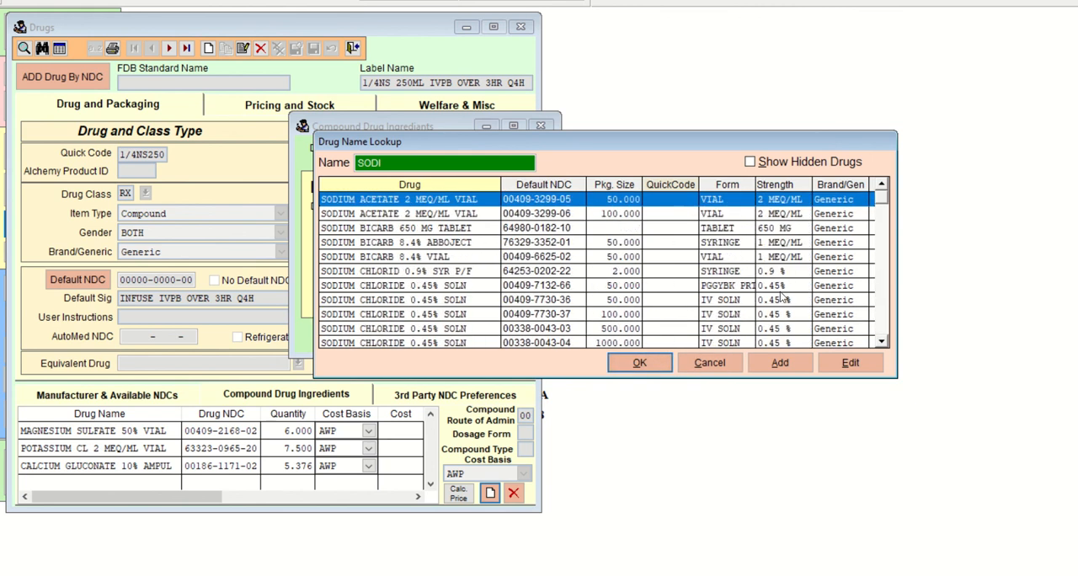
Broaden the drug name search to SOD and check all matching entries for a 1/4NS 250 mL solution.
left_click(393, 162)
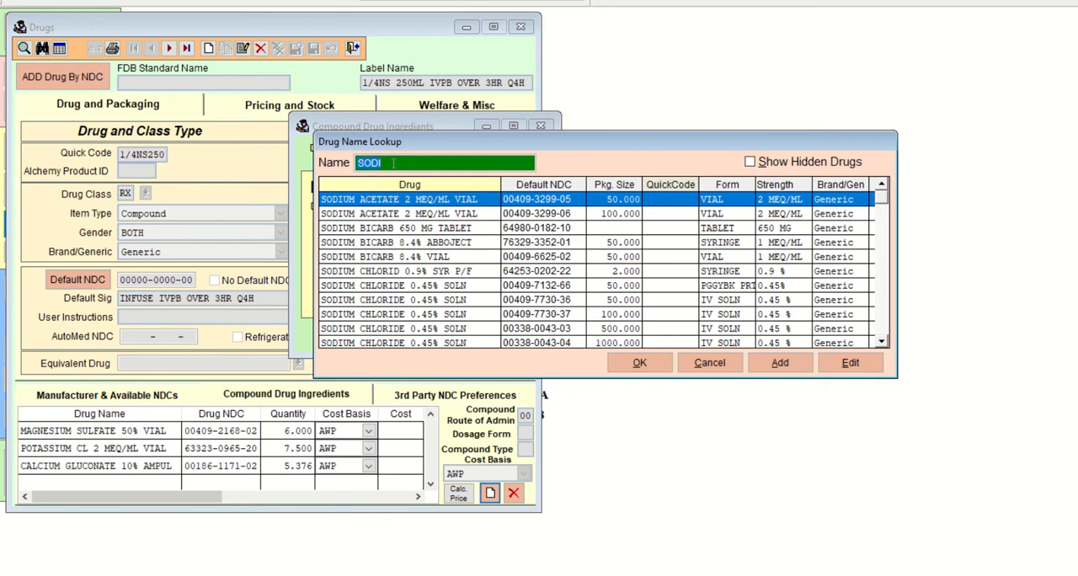
key("BackSpace")
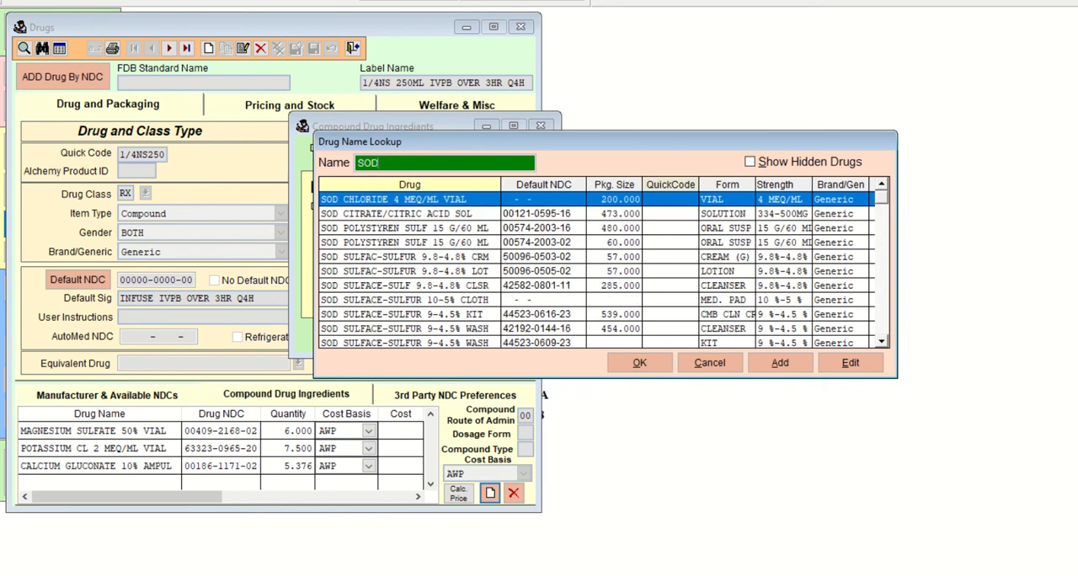
key("Down")
key("Down")
key("Down")
key("Down")
key("Down")
key("Down")
key("Down")
key("Down")
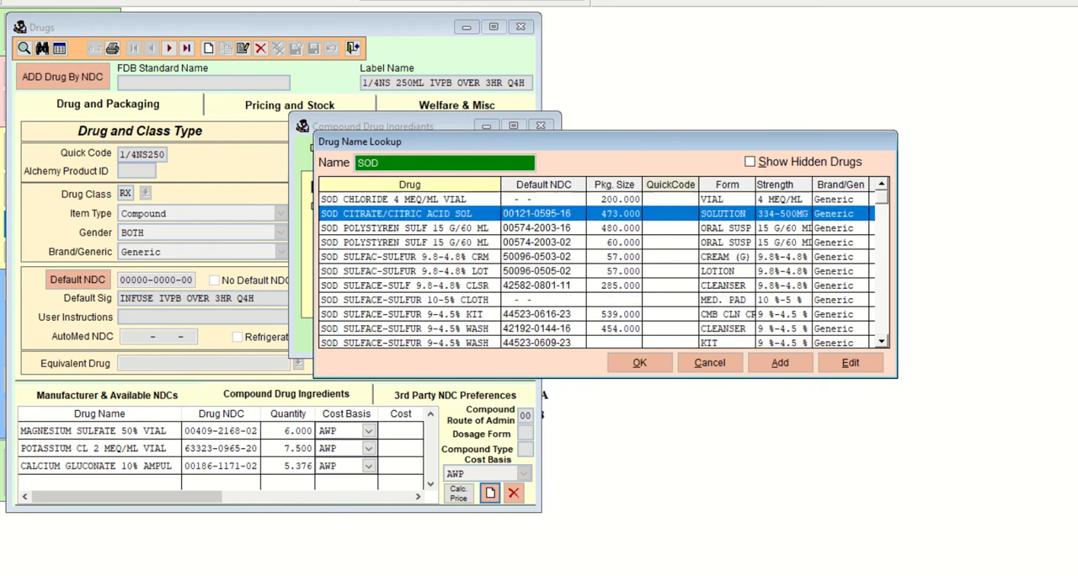
key("Down")
key("Down")
key("Down")
key("Down")
key("Down")
key("Down")
key("Down")
key("Down")
key("Down")
key("Down")
key("Down")
key("Down")
key("Down")
key("Down")
key("Down")
key("Down")
key("Down")
key("Down")
key("Down")
key("Down")
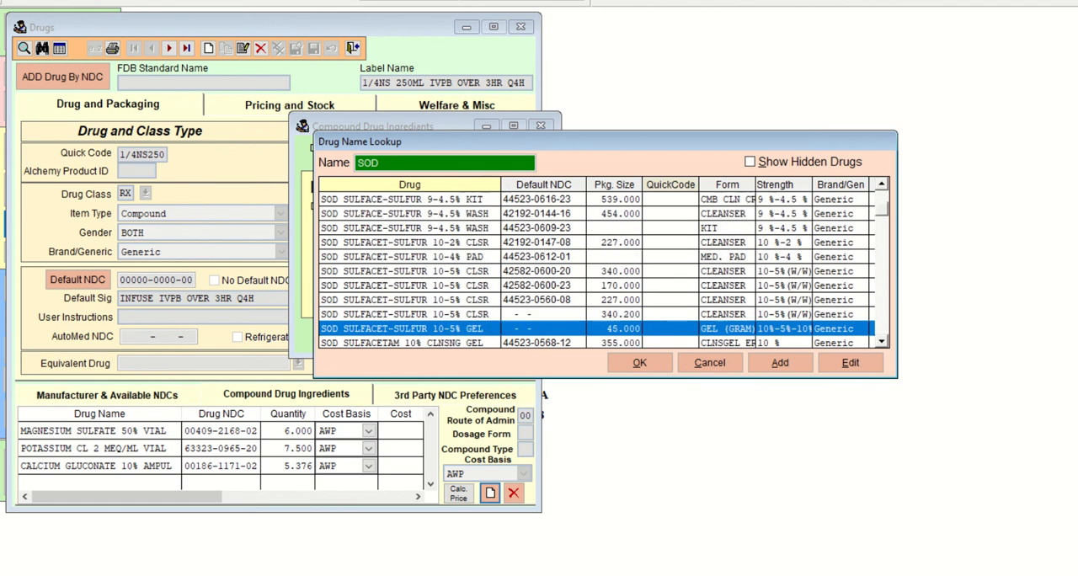
key("Down")
key("Down")
key("Down")
key("Down")
key("Down")
key("Down")
key("Down")
key("Down")
key("Down")
key("Down")
key("Down")
key("Down")
key("Down")
key("Down")
key("Down")
key("Down")
key("Down")
key("Down")
key("Down")
key("Down")
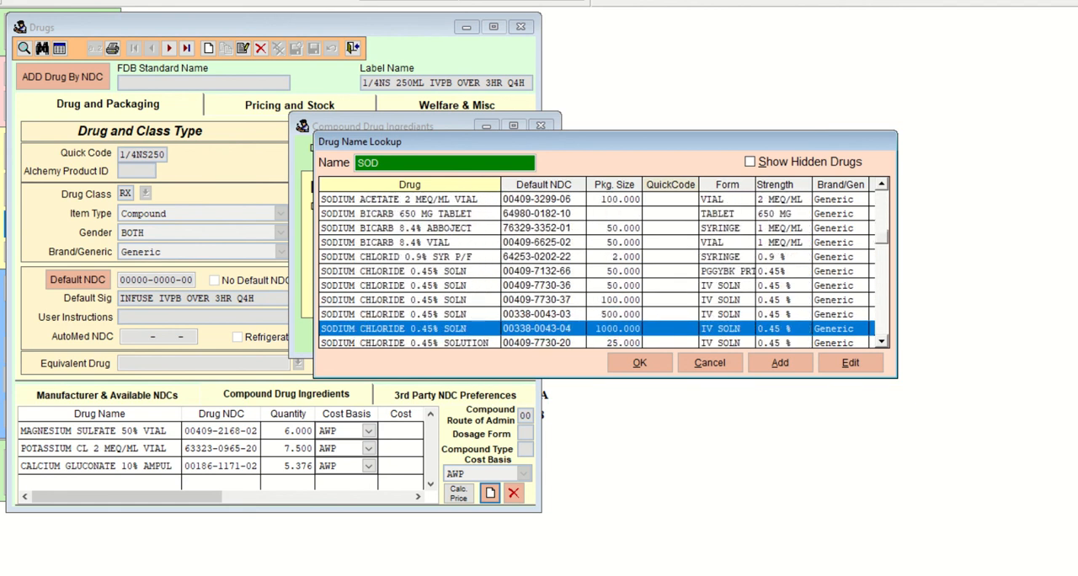
key("Down")
key("Down")
key("Down")
key("Down")
key("Down")
key("Down")
key("Down")
key("Down")
key("Down")
key("Down")
key("Down")
key("Down")
key("Down")
key("Down")
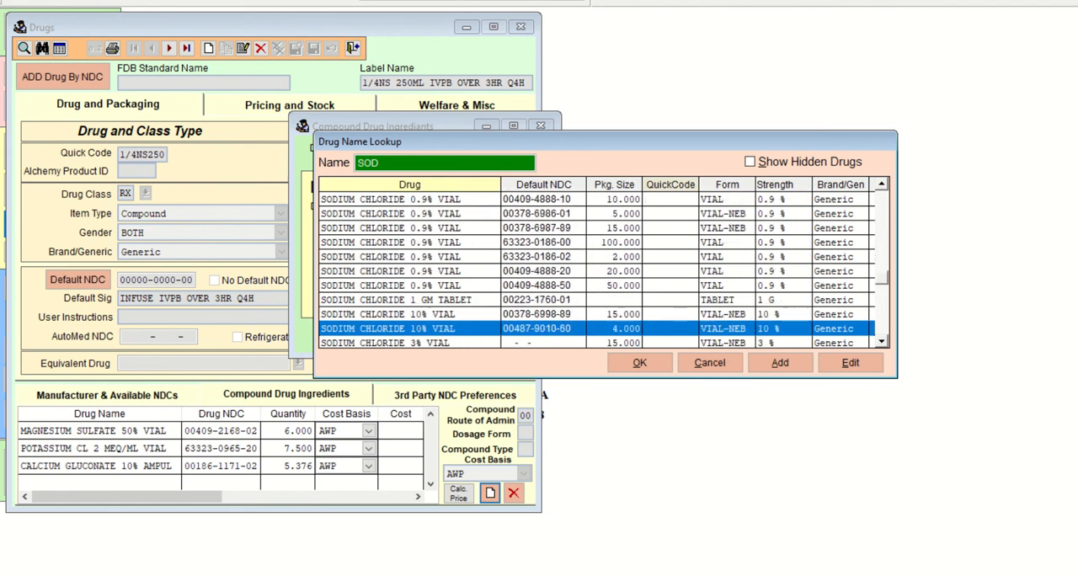
key("Down")
key("Down")
key("Down")
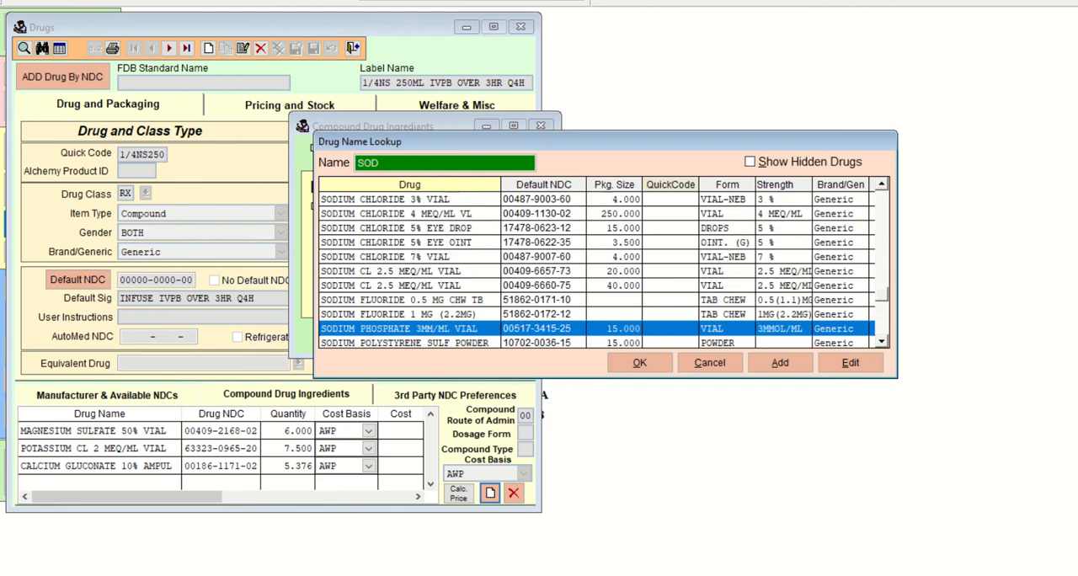
key("Up")
key("Up")
key("Down")
key("Down")
key("Down")
key("Down")
key("Down")
key("Down")
key("Down")
key("Down")
key("Down")
key("Down")
key("Down")
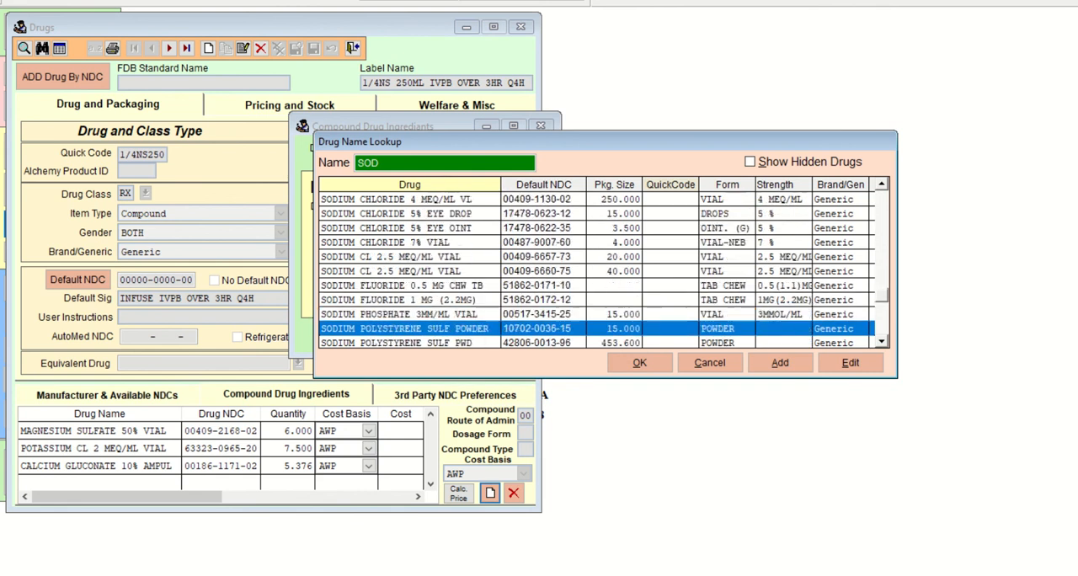
key("Down")
key("Down")
key("Down")
key("Down")
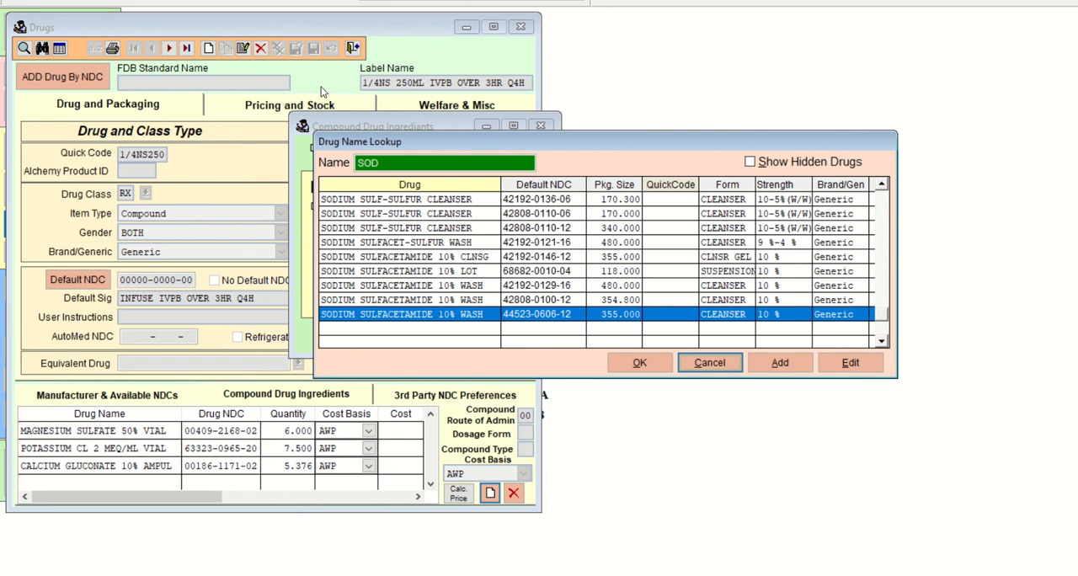
Recheck the drug lookup with the name SODIUM, then start a new drug record and choose to add it by NDC.
left_click(390, 163)
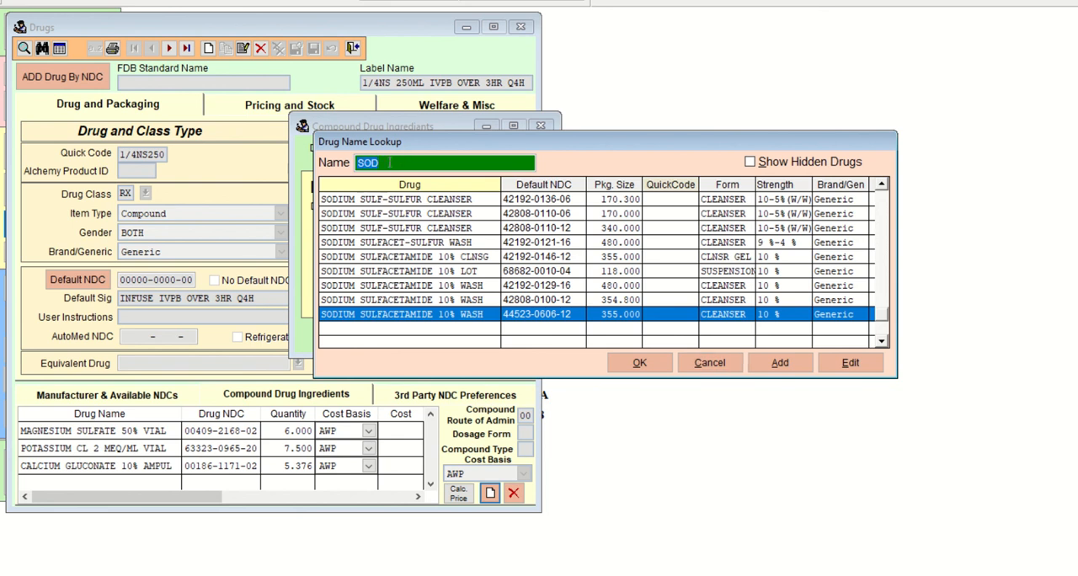
type("SODIUM")
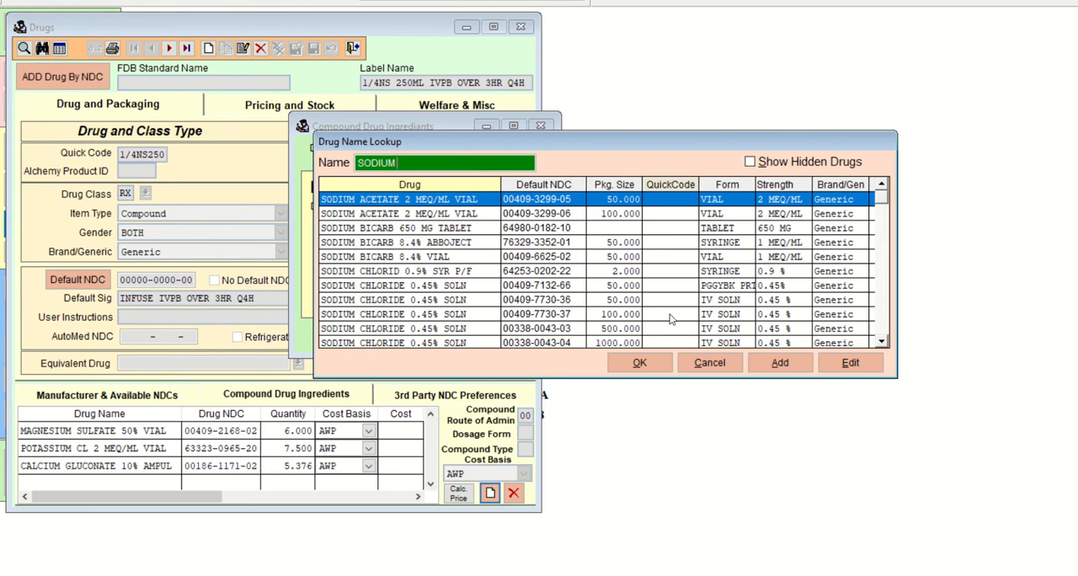
left_click(881, 342)
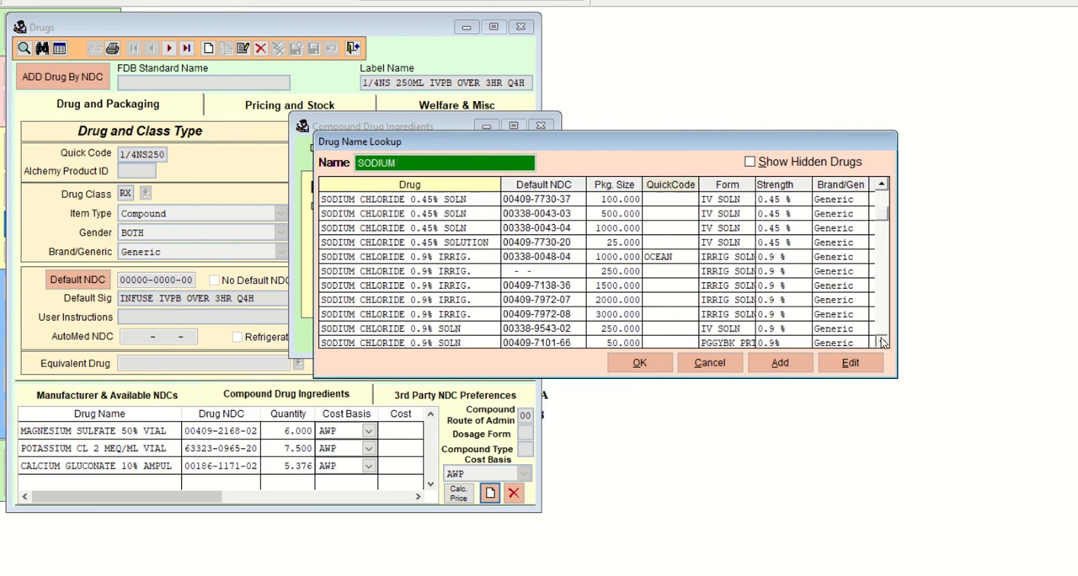
left_click(881, 187)
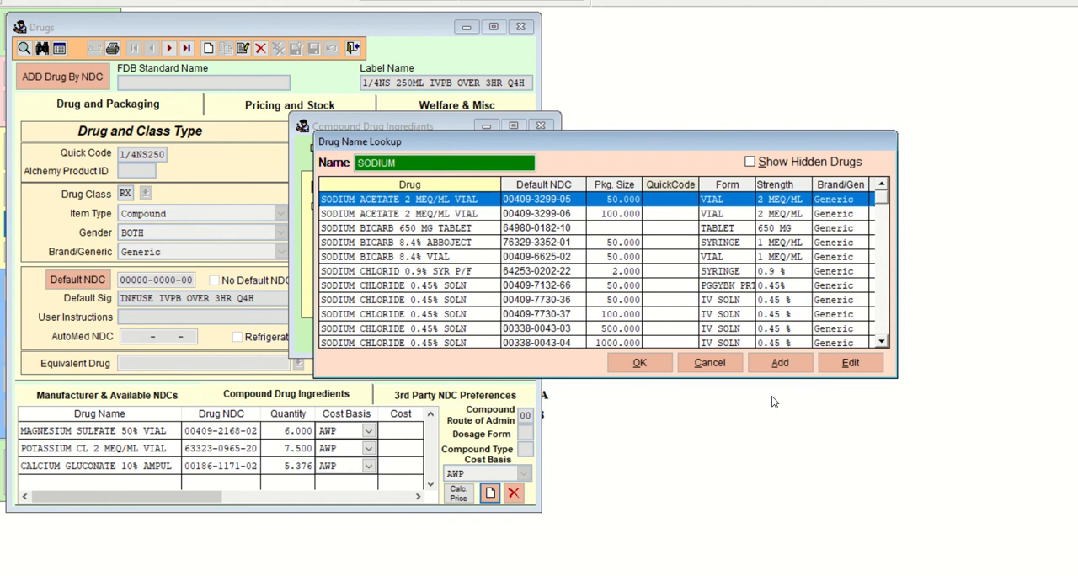
left_click(781, 363)
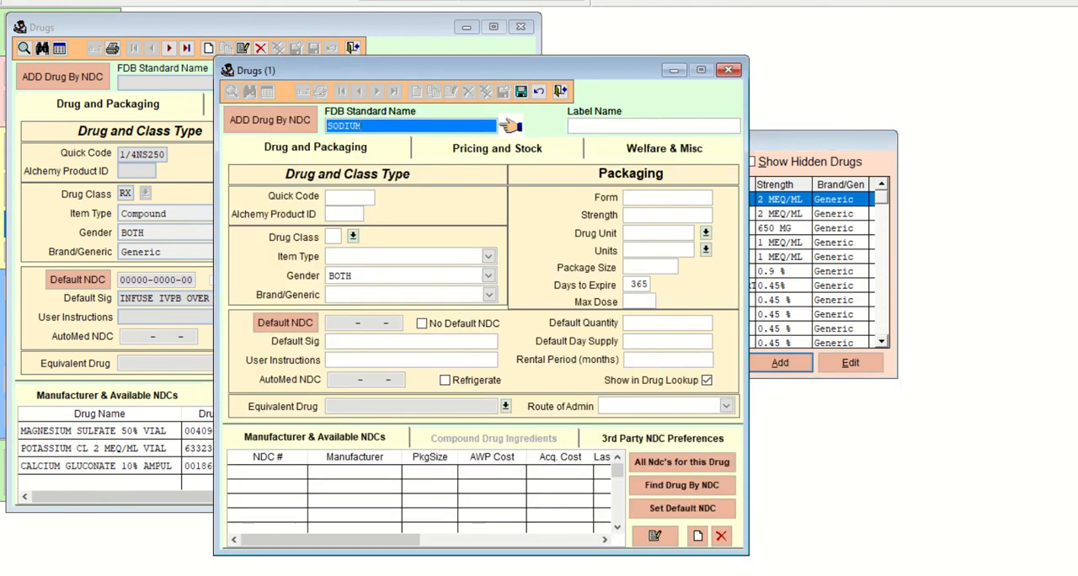
left_click(271, 119)
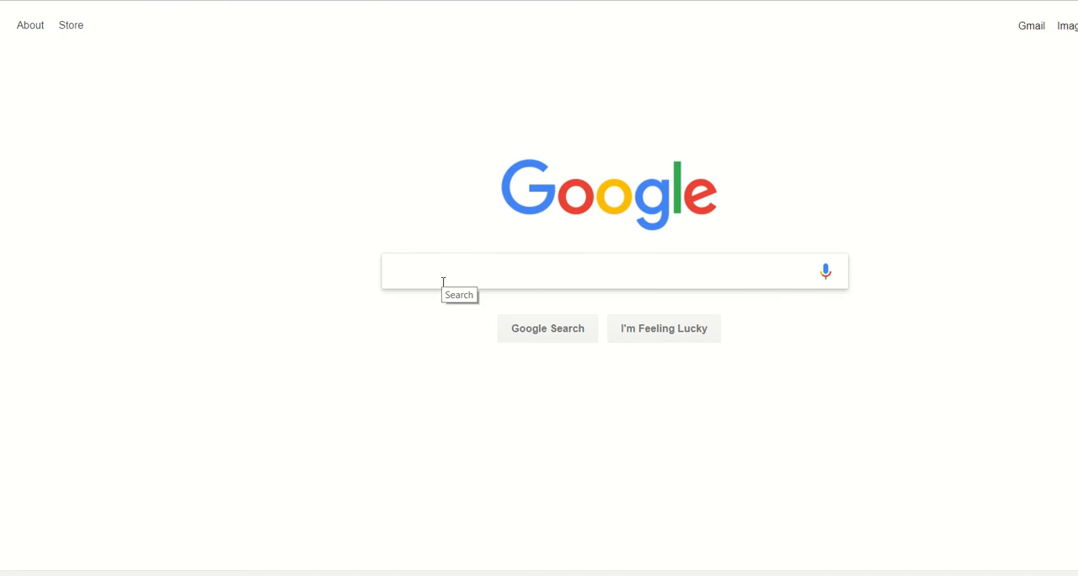
Switch to Google in the web browser and search for "1/4ns 250ml ndc".
type("1/")
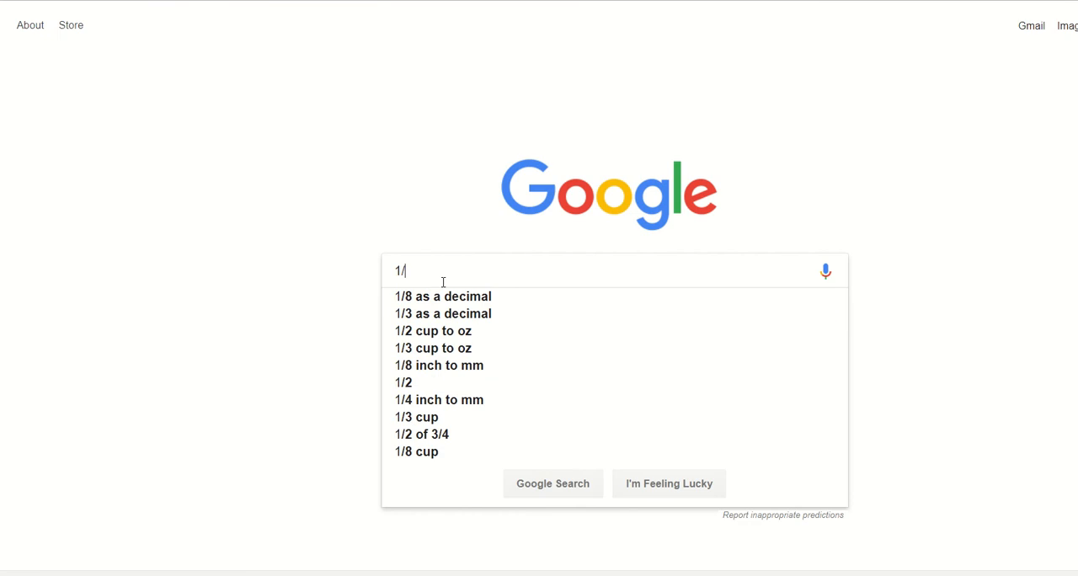
type("4ns")
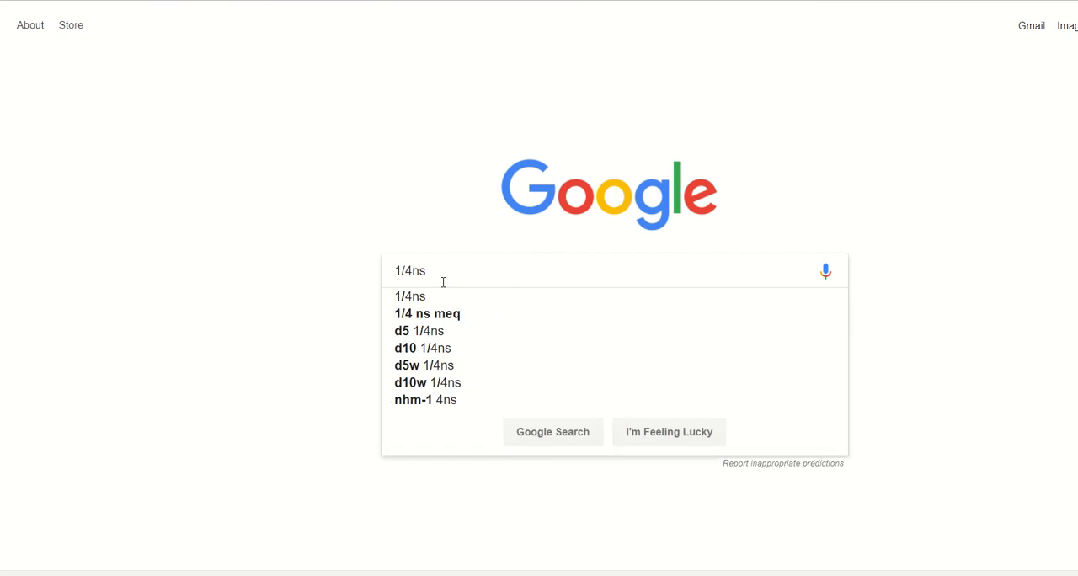
type(" 250")
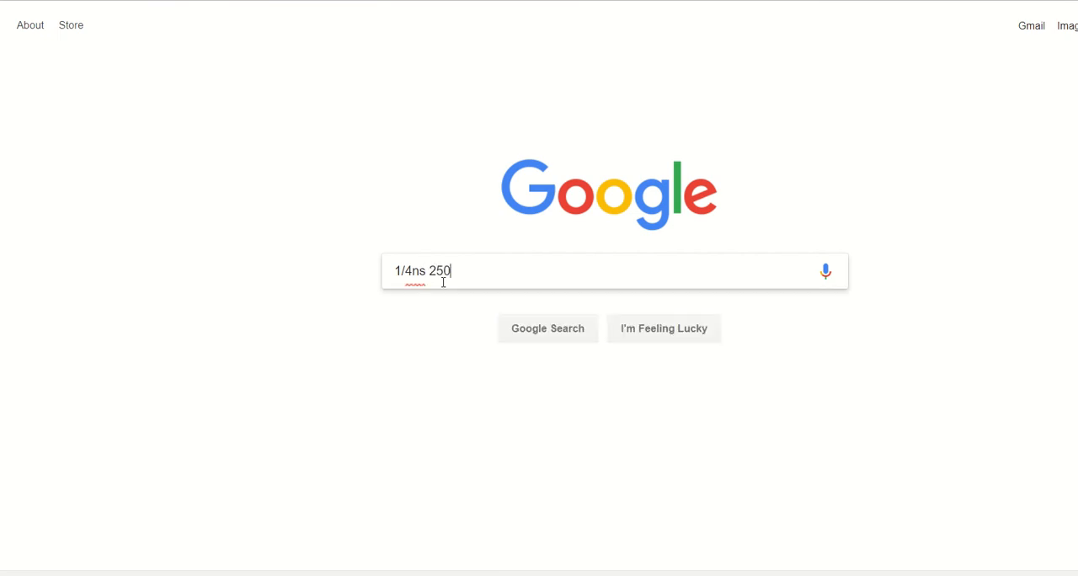
type("ml ndc")
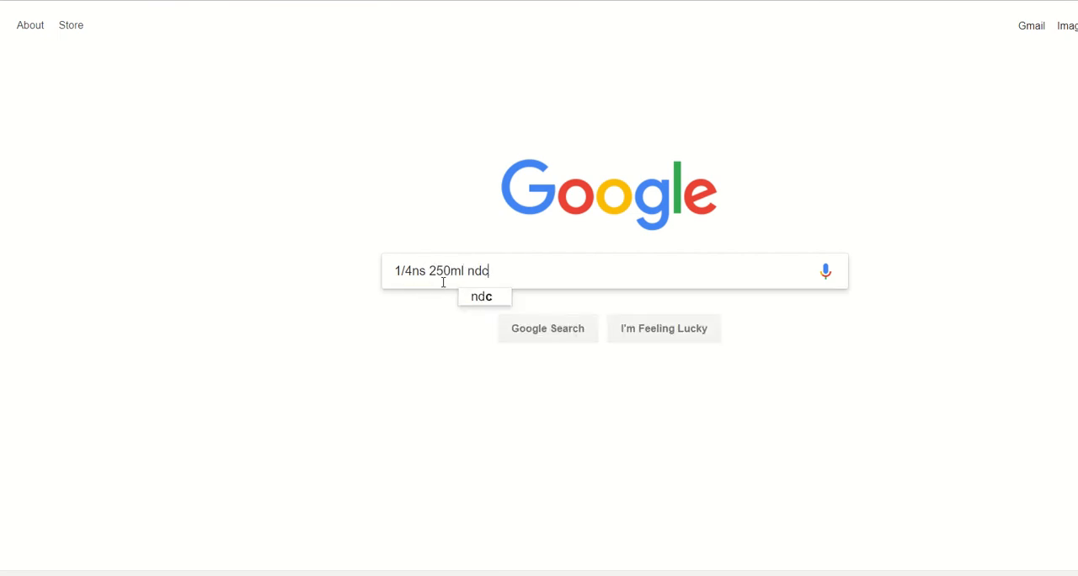
key("Return")
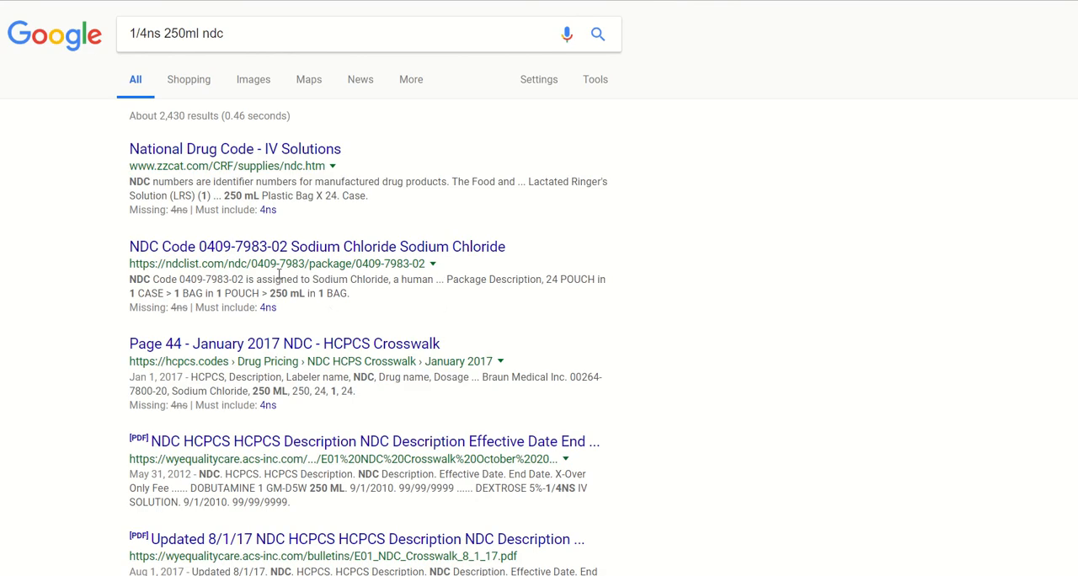
scroll(275, 282, "down", 1)
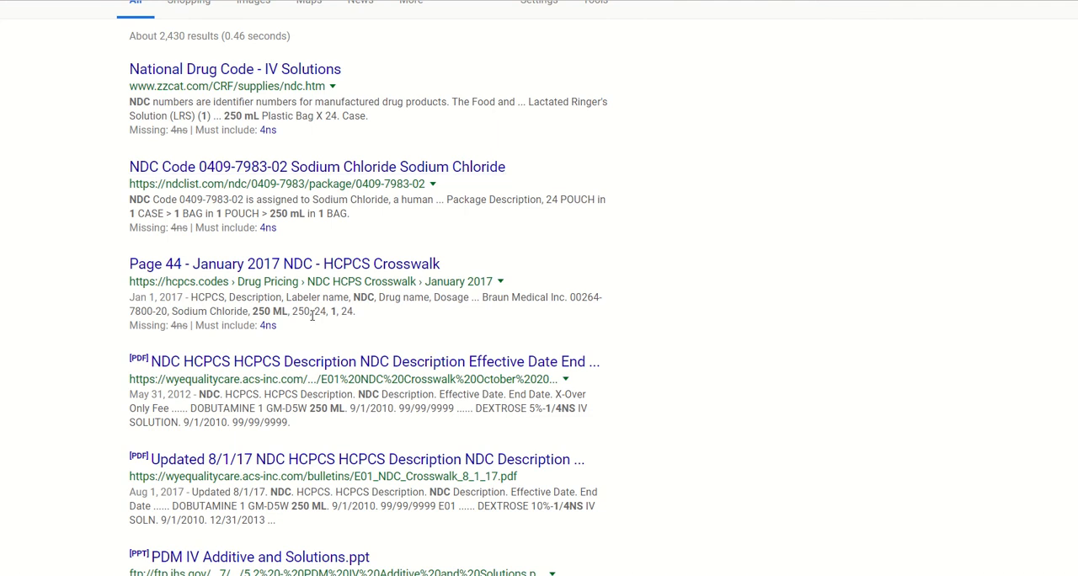
scroll(311, 315, "up", 1)
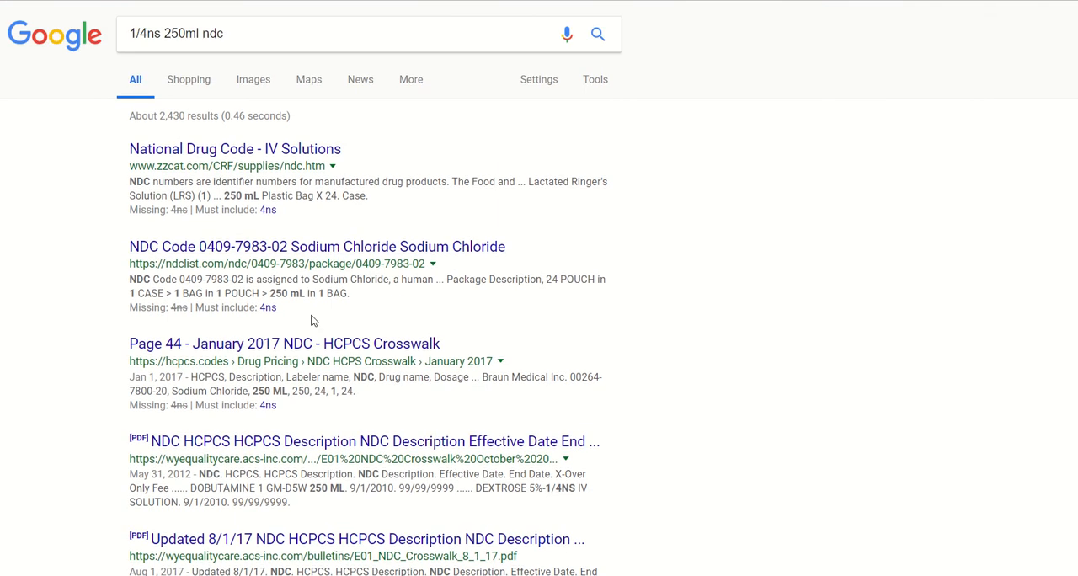
right_click(317, 251)
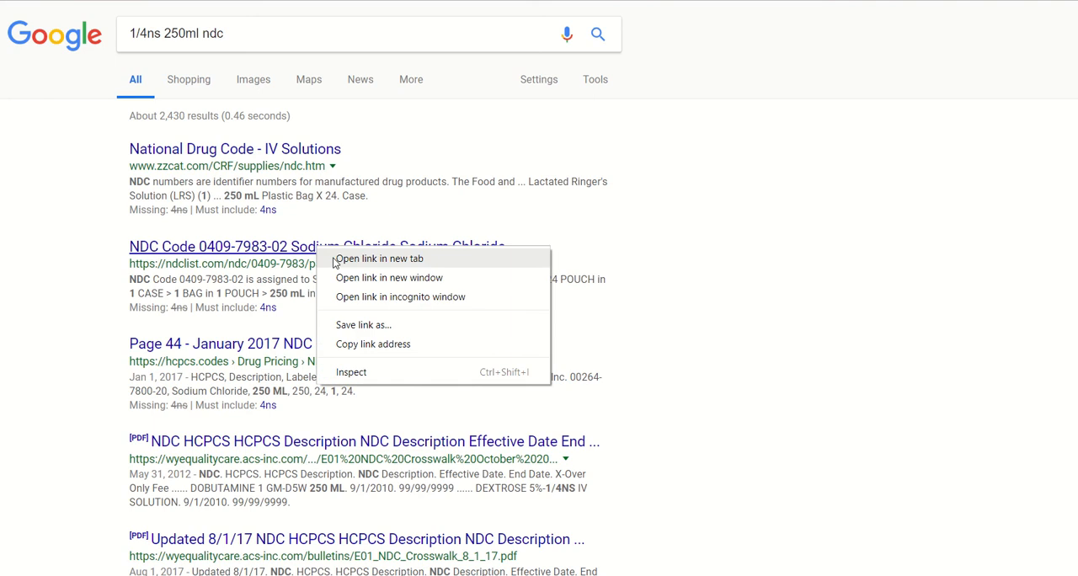
left_click(335, 259)
key("ctrl+Tab")
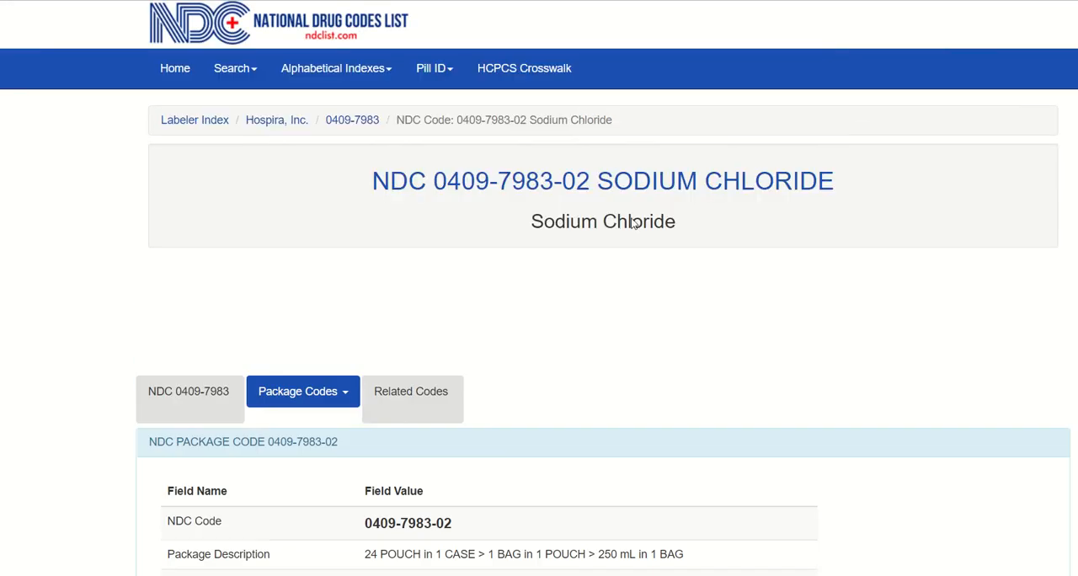
scroll(498, 272, "down", 3)
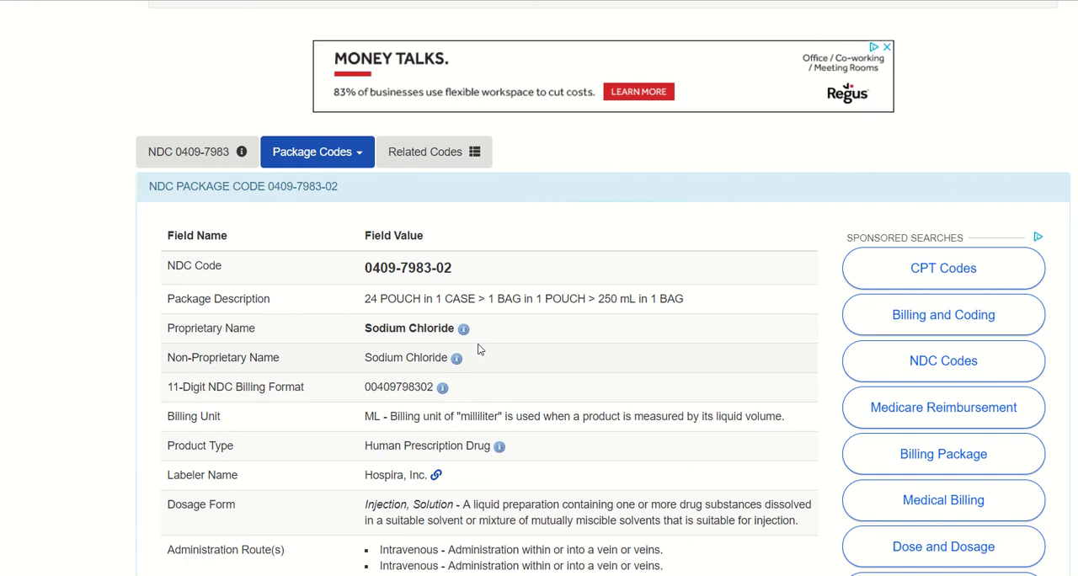
scroll(478, 349, "down", 2)
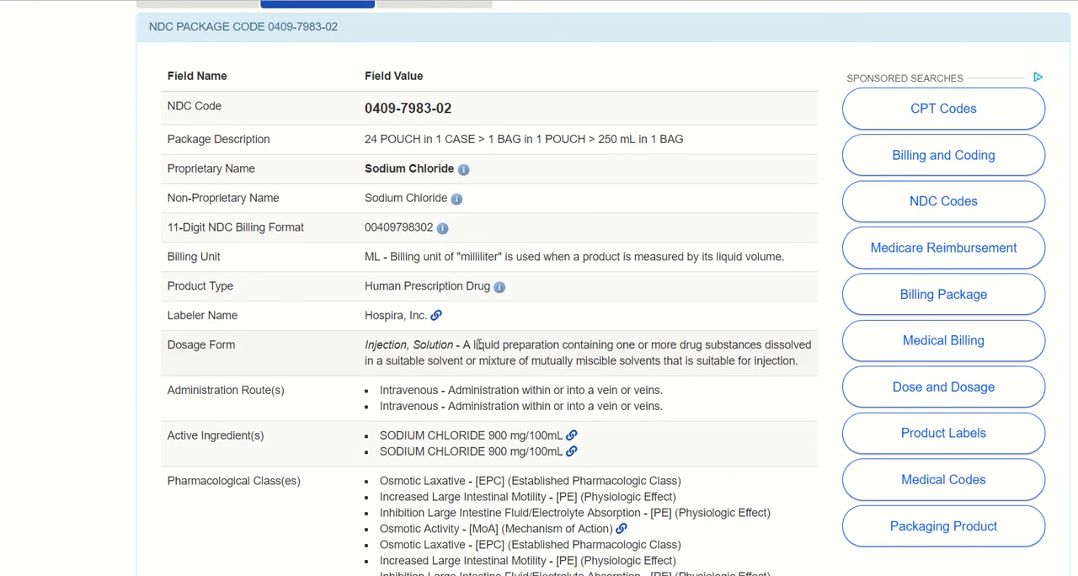
Return to the Google results, search for "1/4 ns 250ml ndc", and skim the results for a matching solution.
scroll(478, 345, "down", 1)
scroll(489, 333, "up", 6)
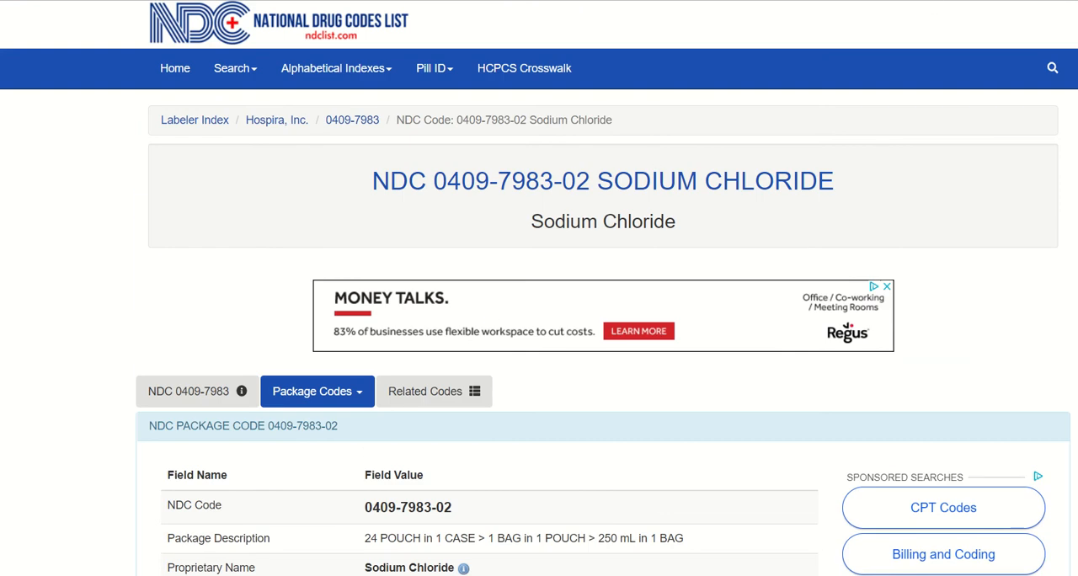
key("alt+Left")
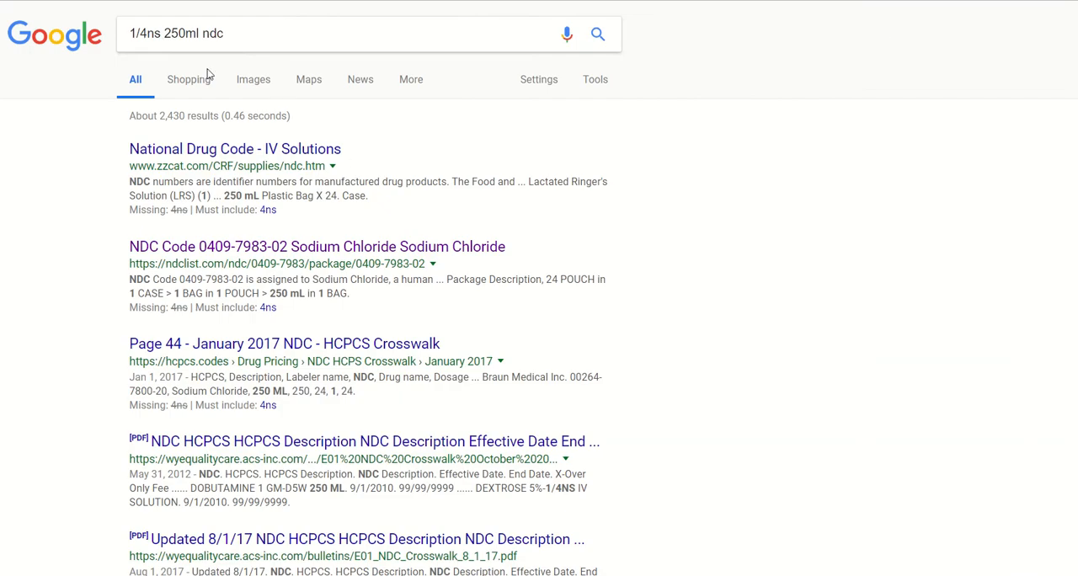
left_click(161, 35)
left_click_drag(160, 35, 128, 41)
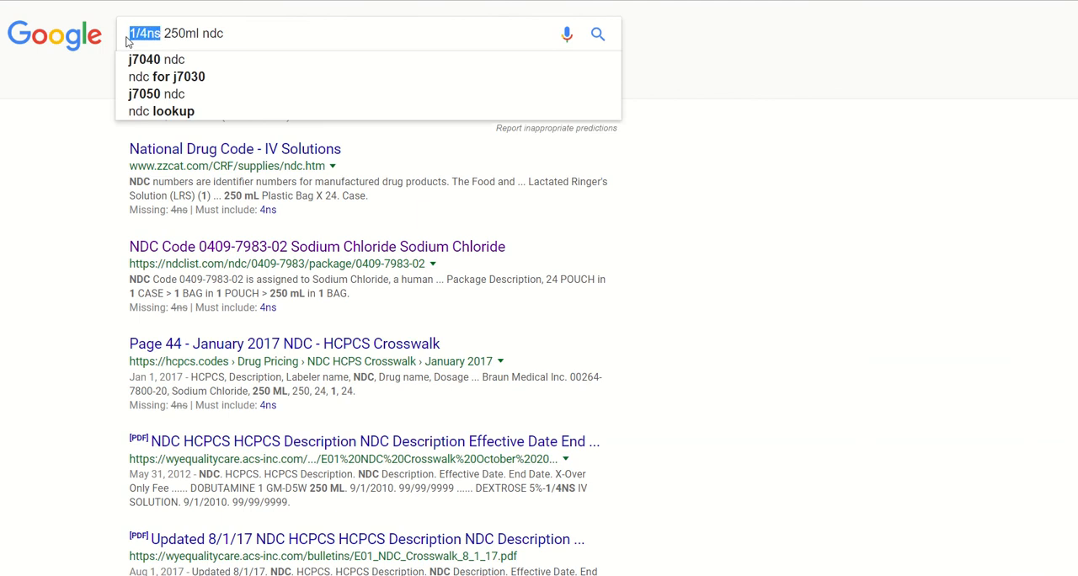
left_click(144, 37)
key("Return")
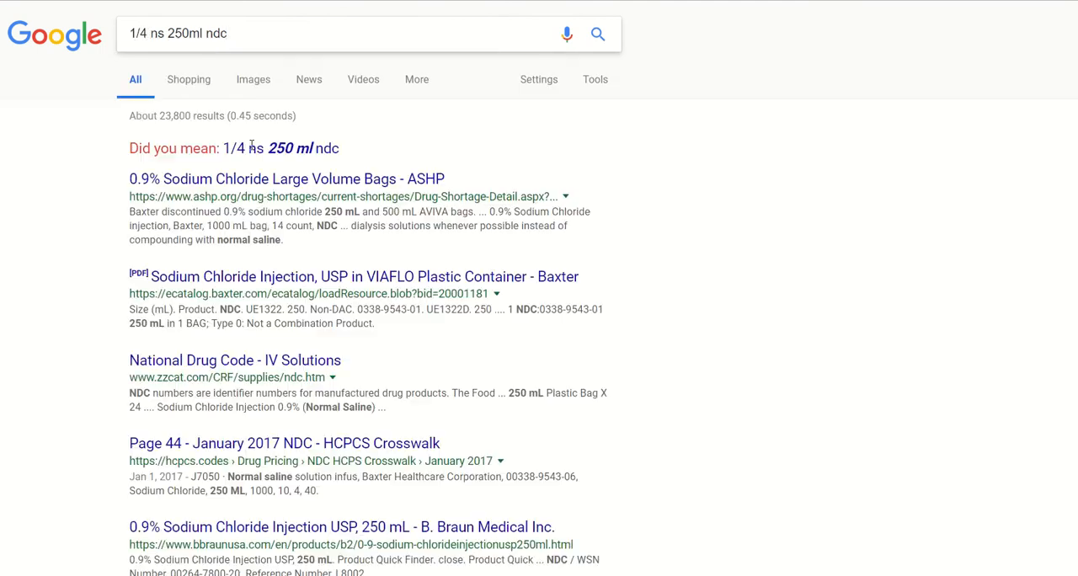
scroll(250, 320, "down", 1)
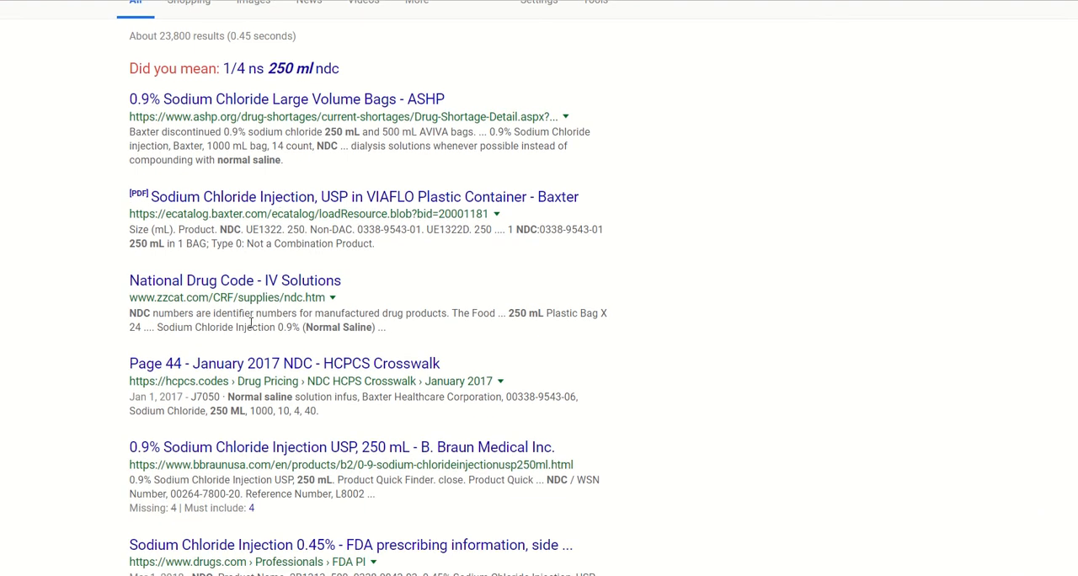
scroll(251, 321, "down", 3)
scroll(250, 321, "up", 4)
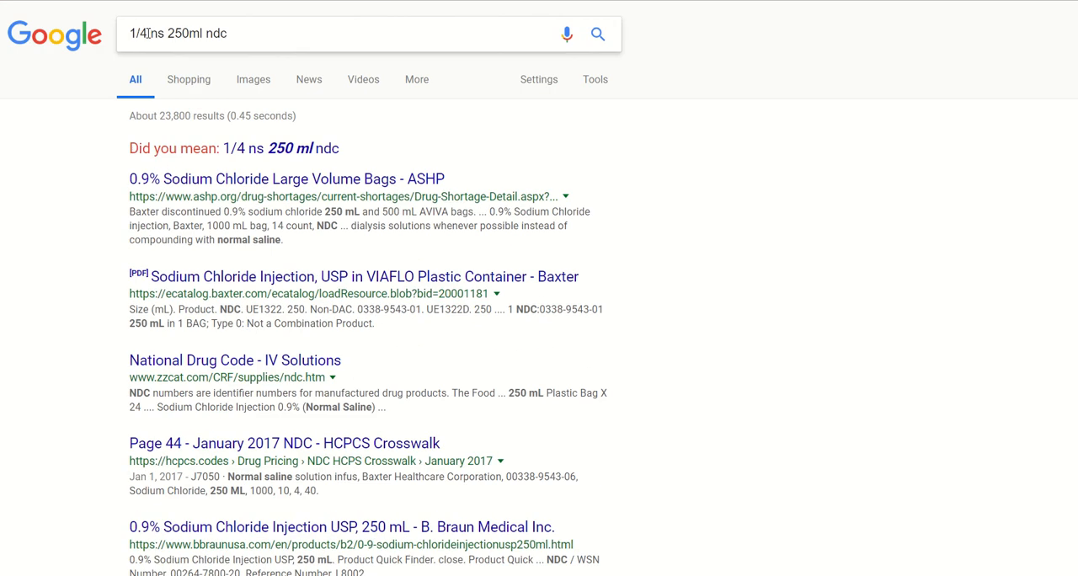
Search Google for "0.22% 250ml ndc" and look through the results for a matching sodium chloride solution.
left_click_drag(162, 32, 125, 35)
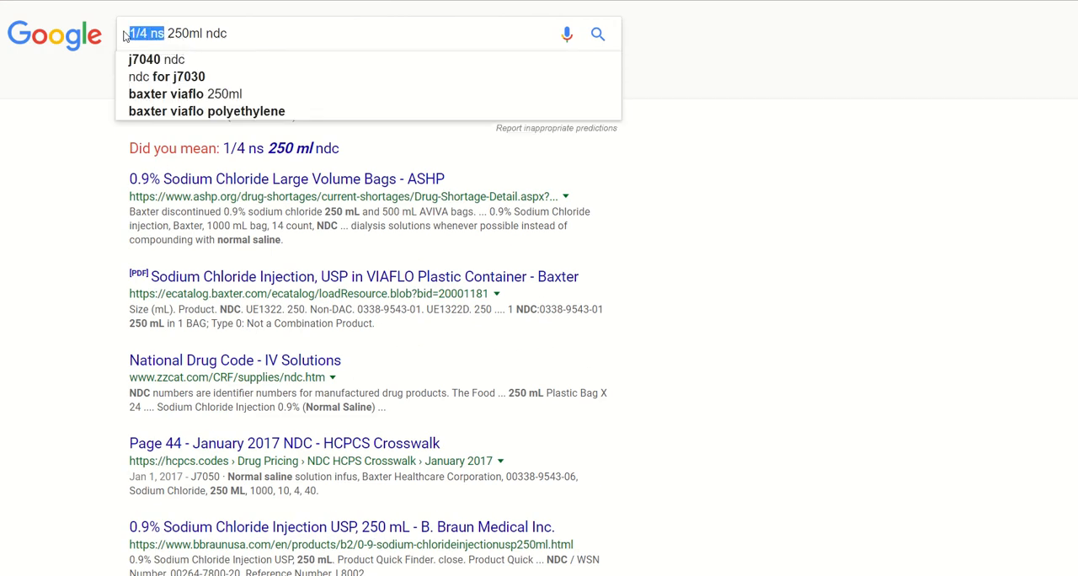
type("0.22")
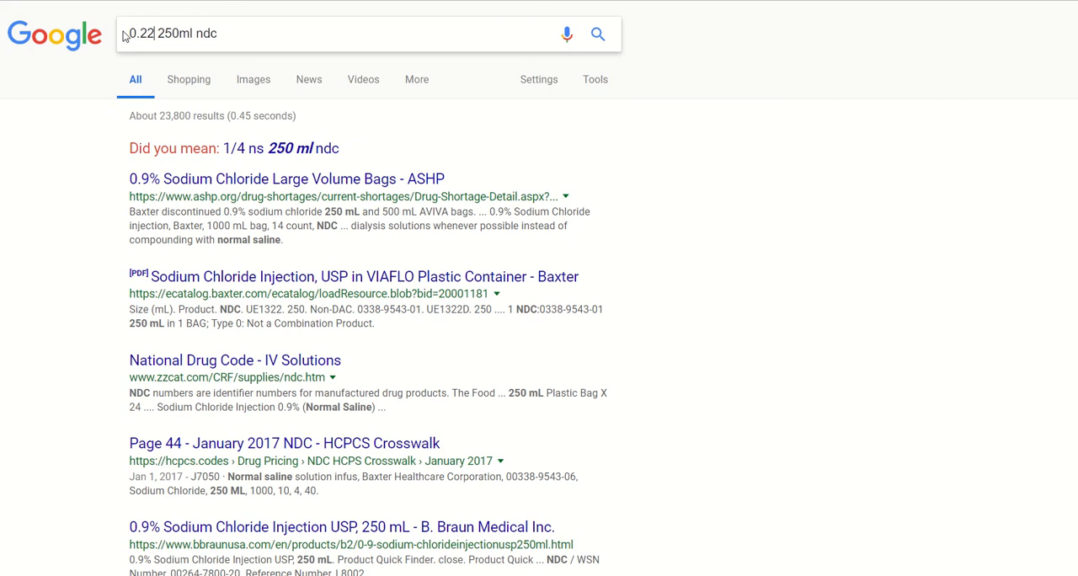
type("%")
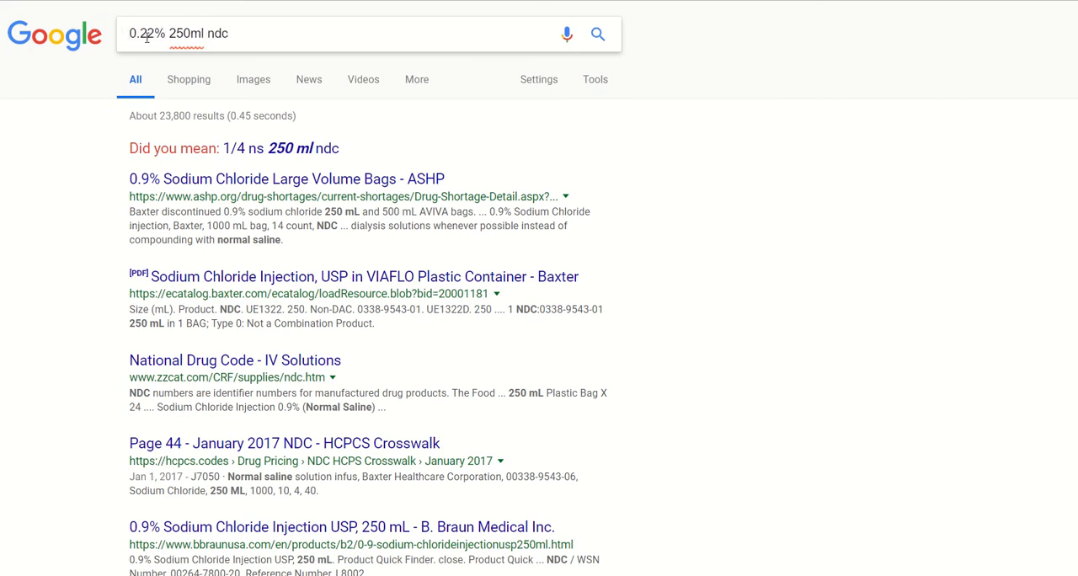
key("Return")
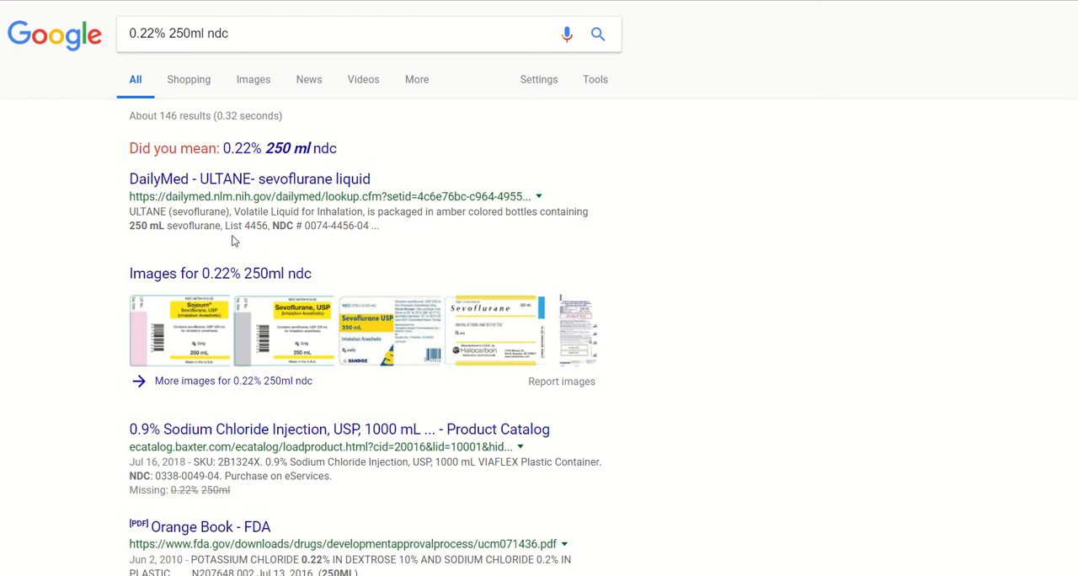
scroll(234, 241, "down", 1)
scroll(244, 261, "down", 1)
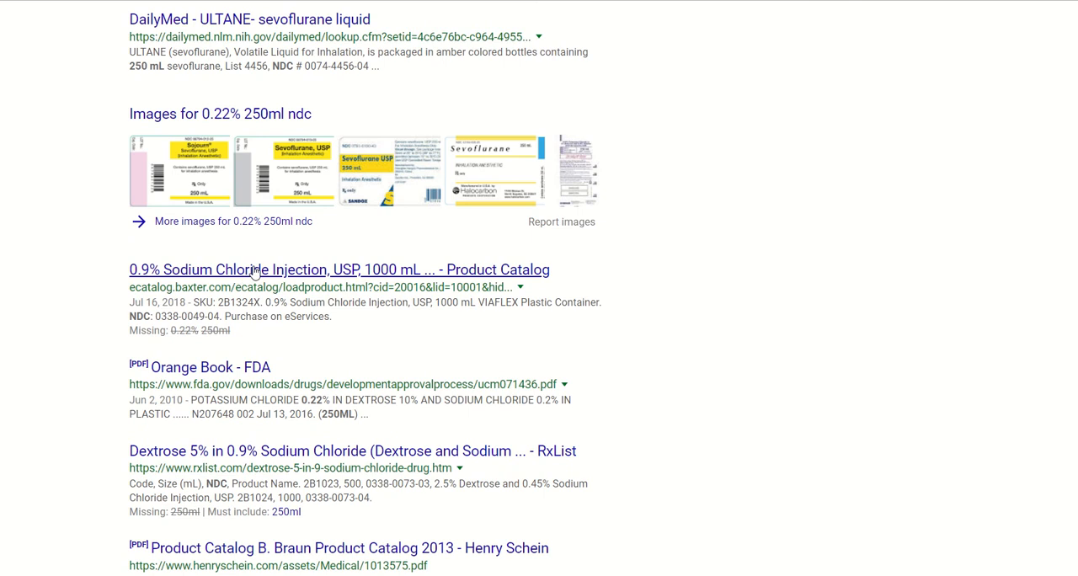
scroll(255, 272, "down", 5)
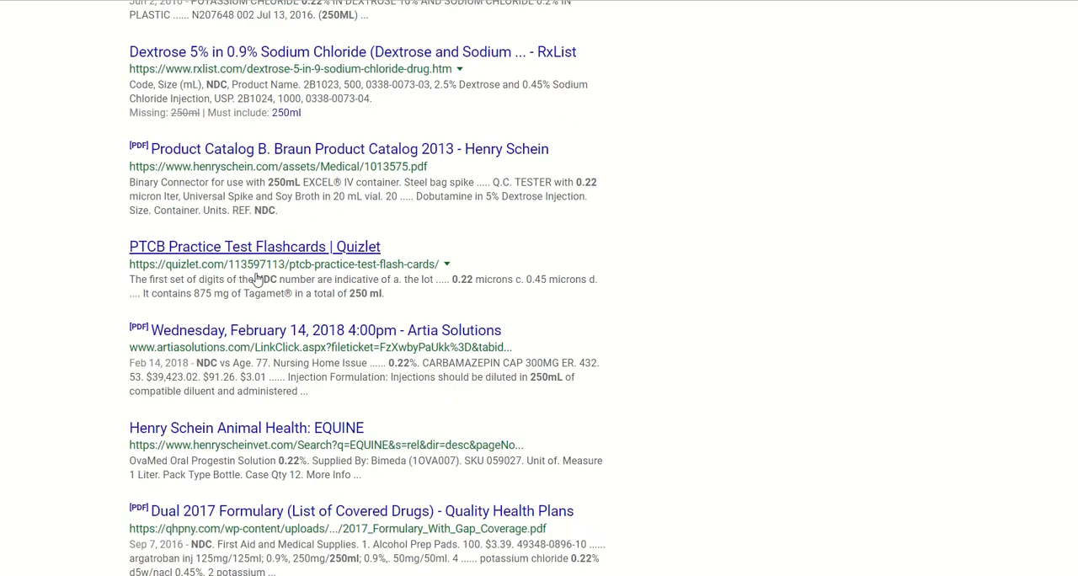
scroll(257, 279, "up", 1)
scroll(257, 279, "down", 2)
scroll(256, 279, "up", 7)
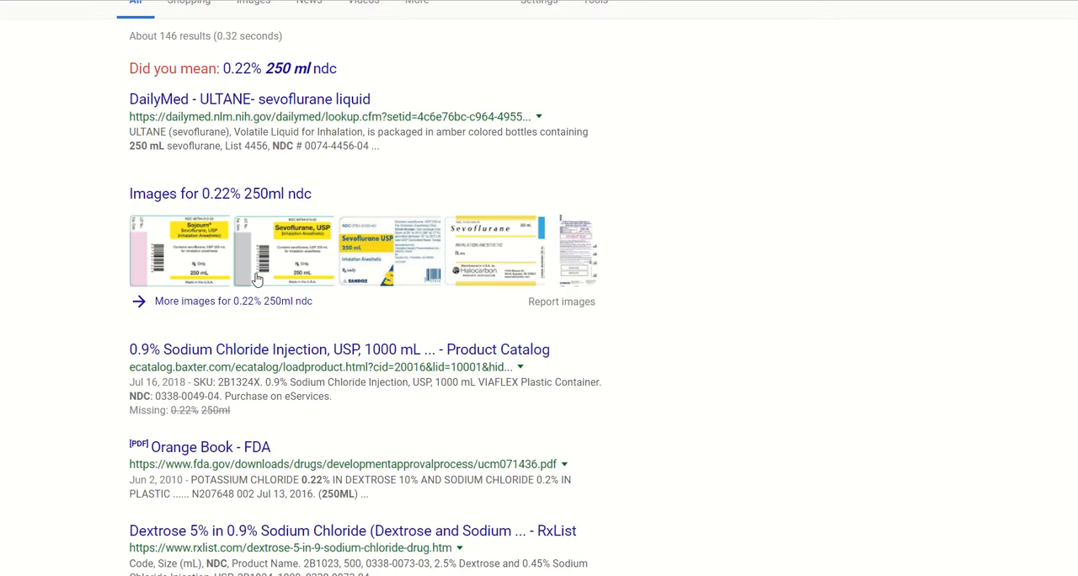
scroll(257, 279, "up", 1)
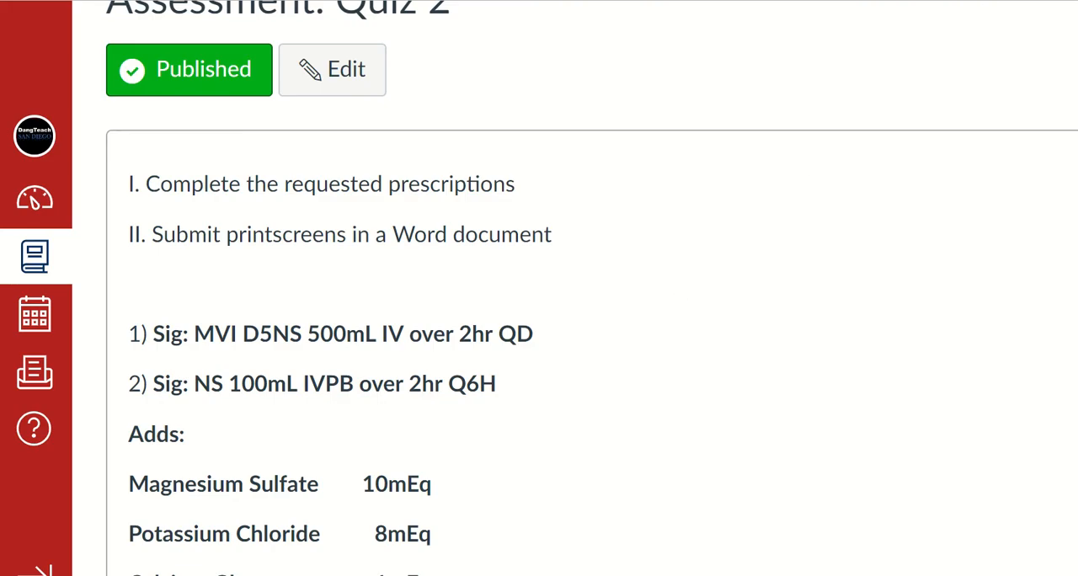
Switch to the Word quiz document and change the base solution in item 2 to 1/2NS.
mouse_move(609, 575)
left_click(652, 567)
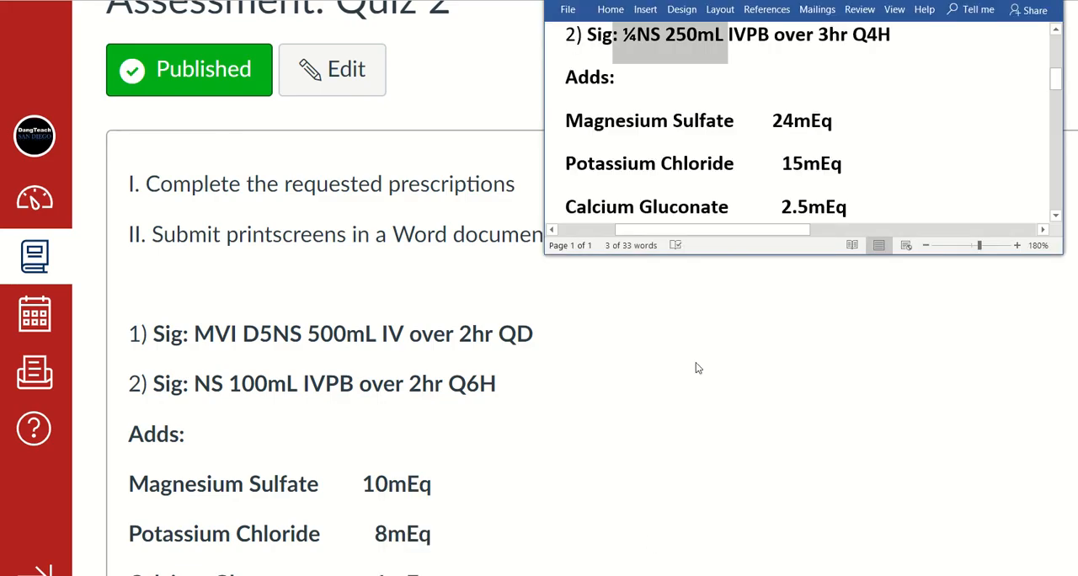
left_click(688, 80)
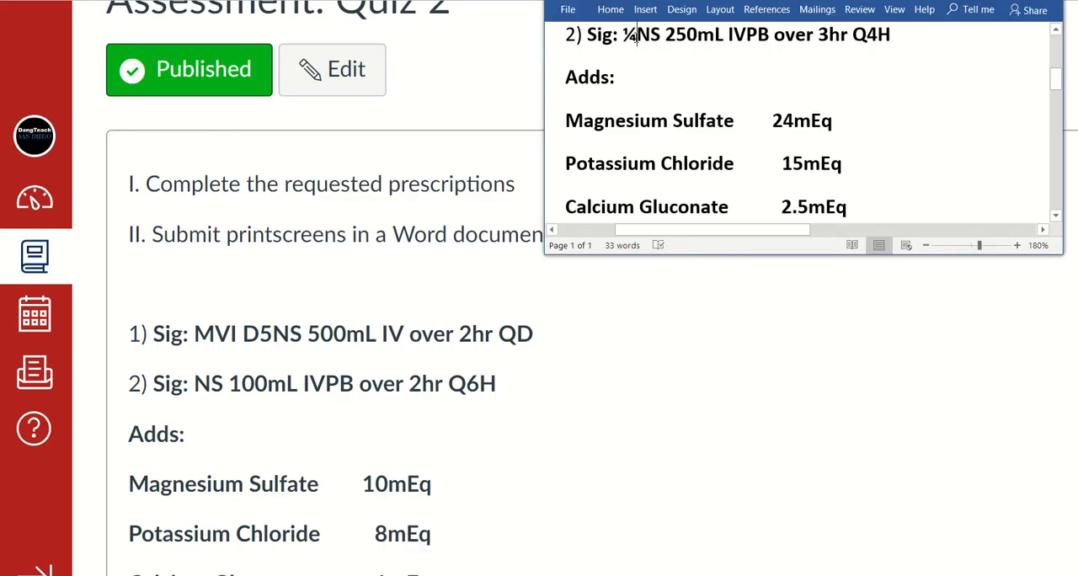
key("BackSpace")
type("1/2")
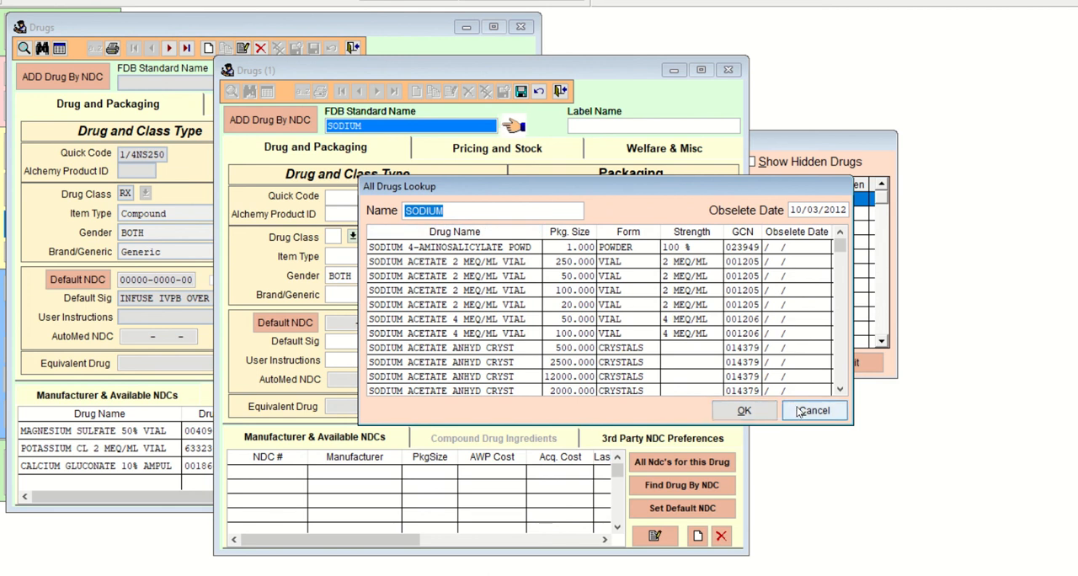
In Visual SuperScript, cancel the SODIUM lookup, discard the new drug record without adding an NDC, and close the ingredient lookup.
left_click(799, 413)
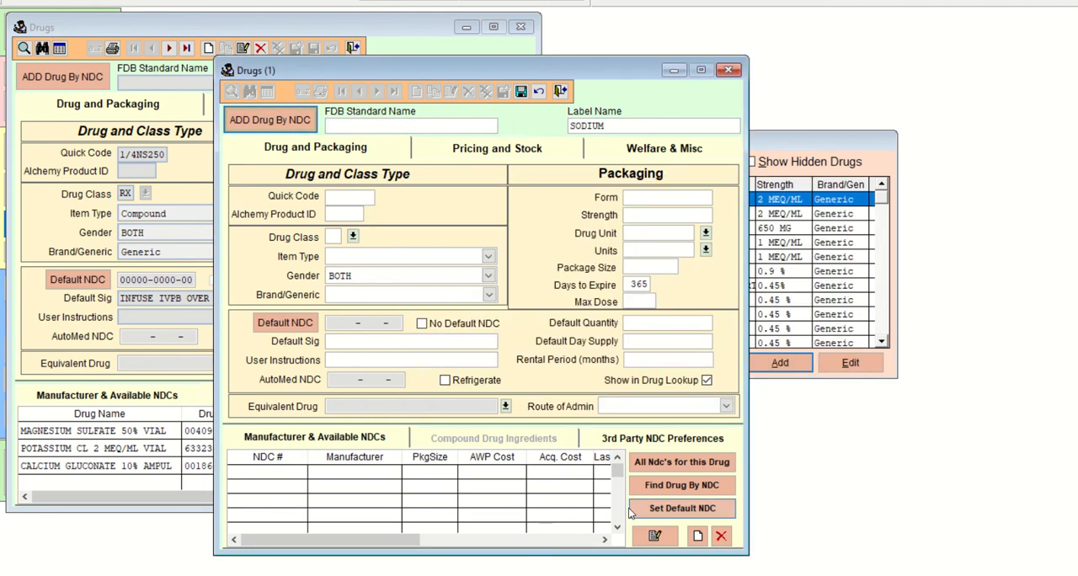
left_click(558, 95)
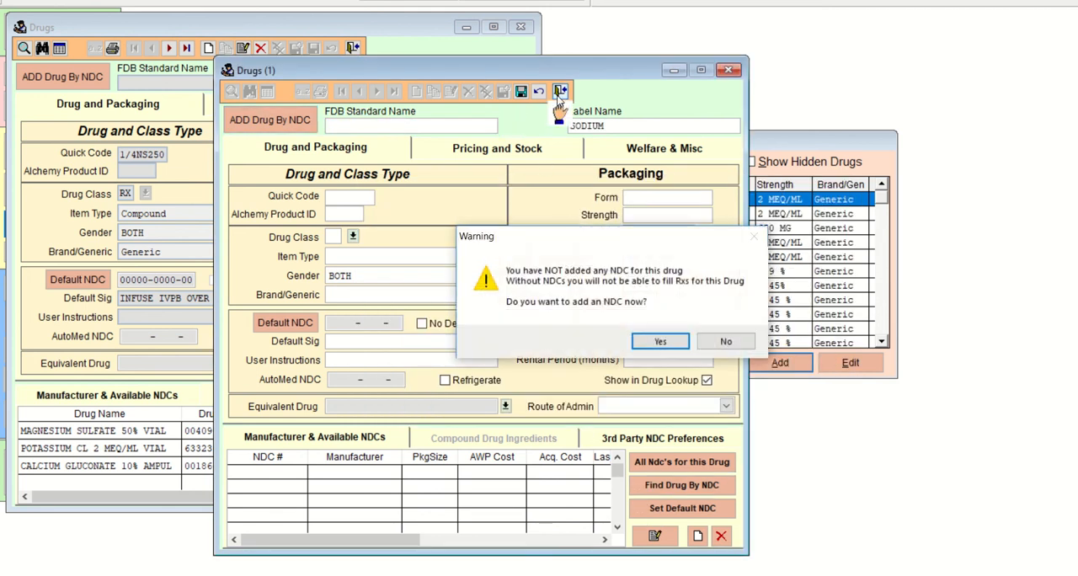
left_click(728, 345)
left_click(622, 342)
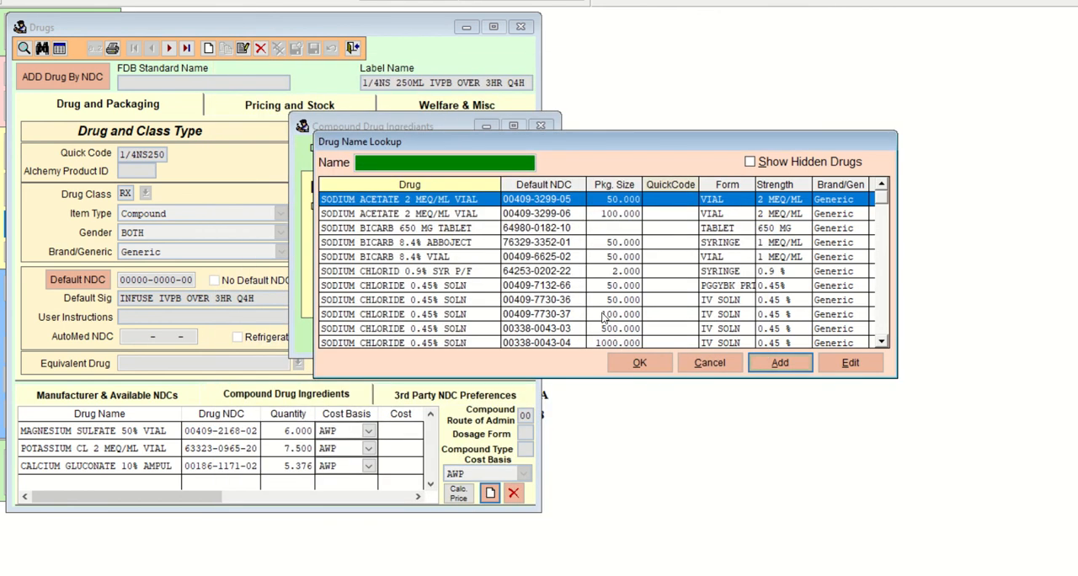
left_click(754, 369)
left_click(520, 334)
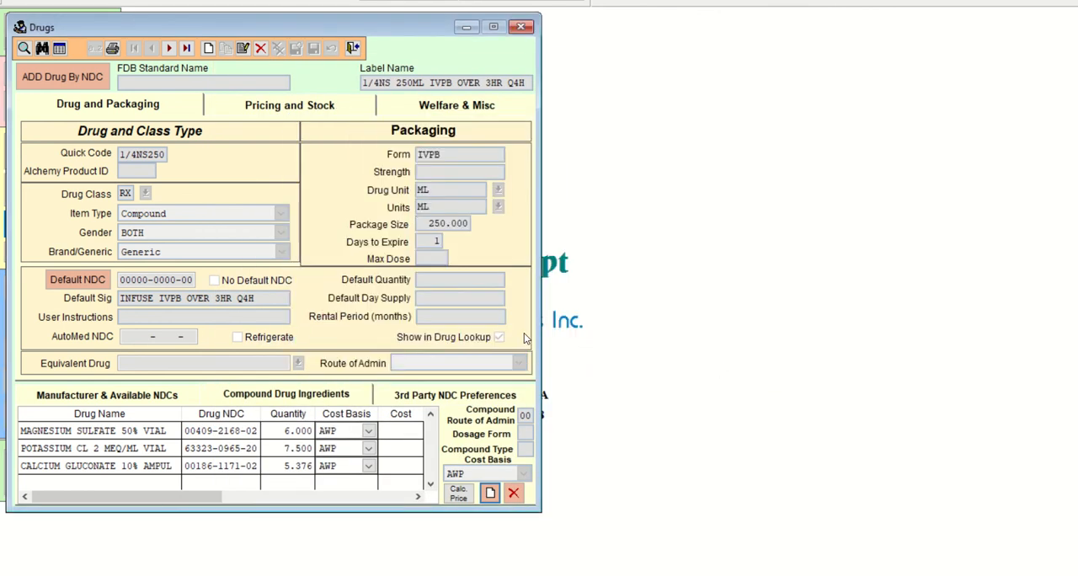
Edit the compound's label name to 1/2NS 250ML IVPB OVER 3HR Q4H and its quick code to 1/2NS250, and save the record.
left_click(243, 48)
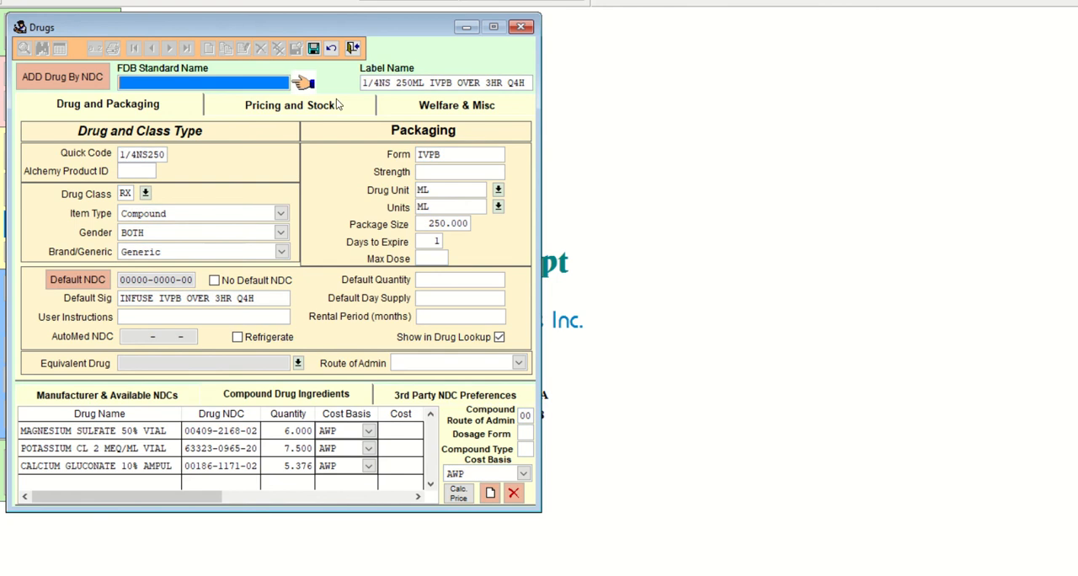
left_click(388, 82)
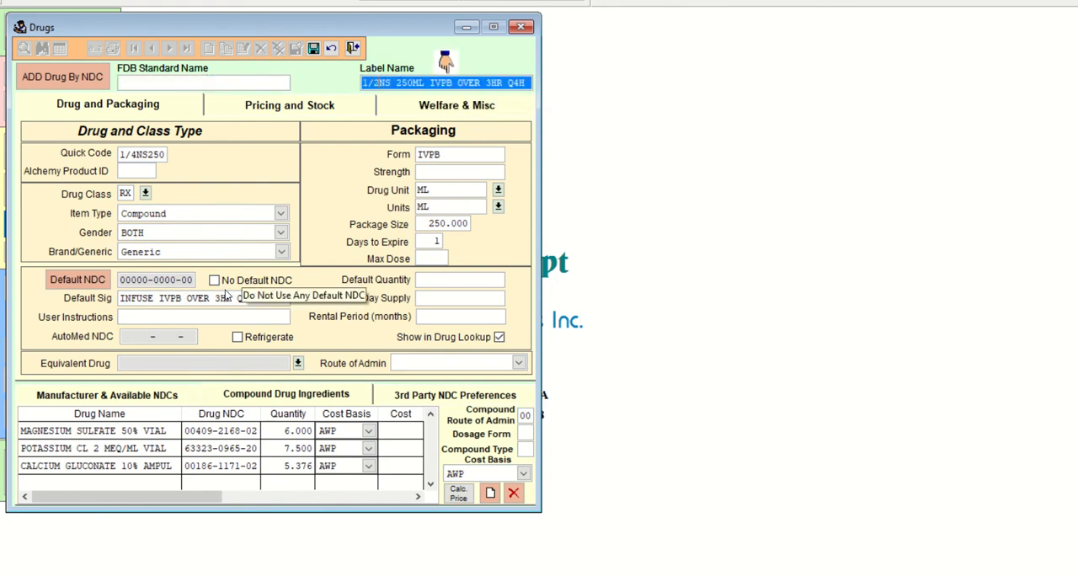
left_click(163, 155)
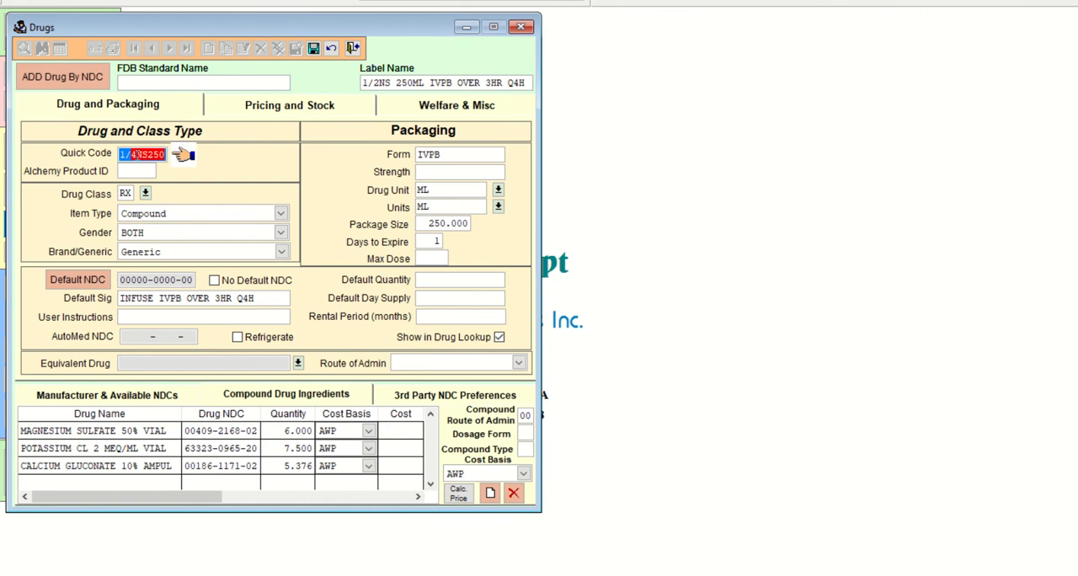
type("1/")
type("2NS250")
key("Tab")
type("ml")
key("BackSpace")
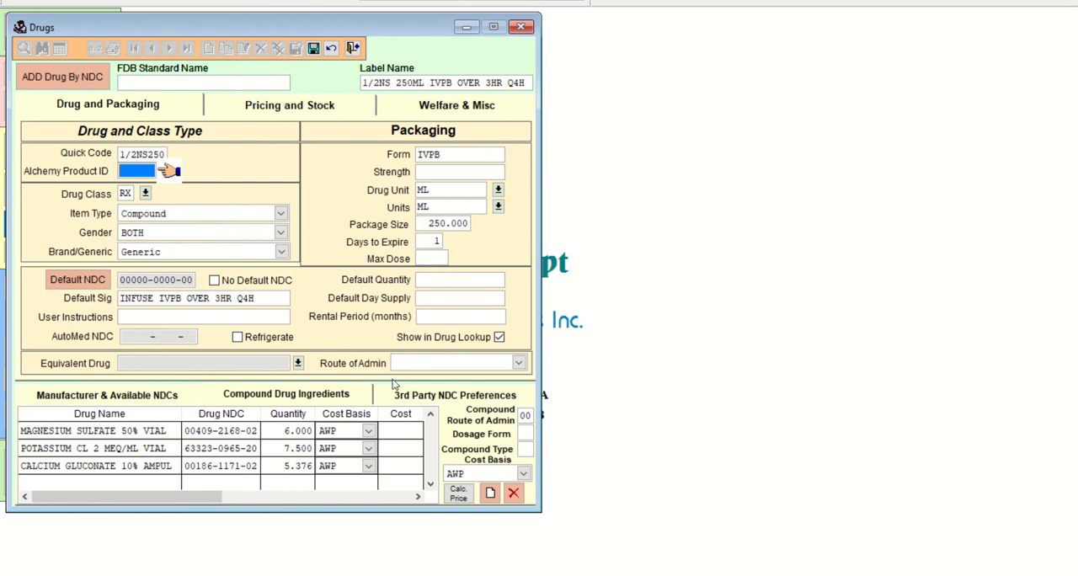
left_click(491, 493)
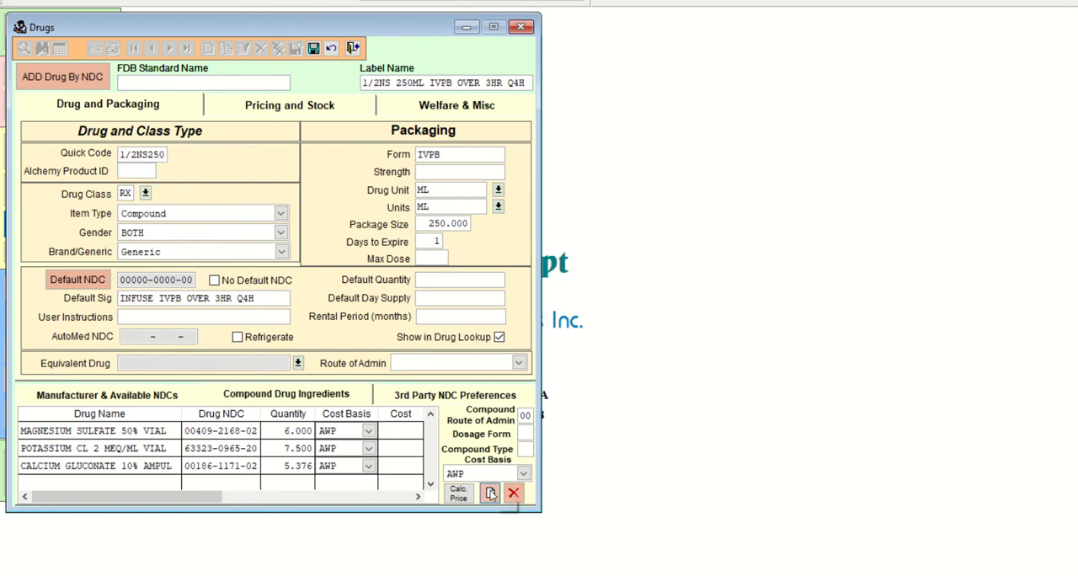
left_click(633, 337)
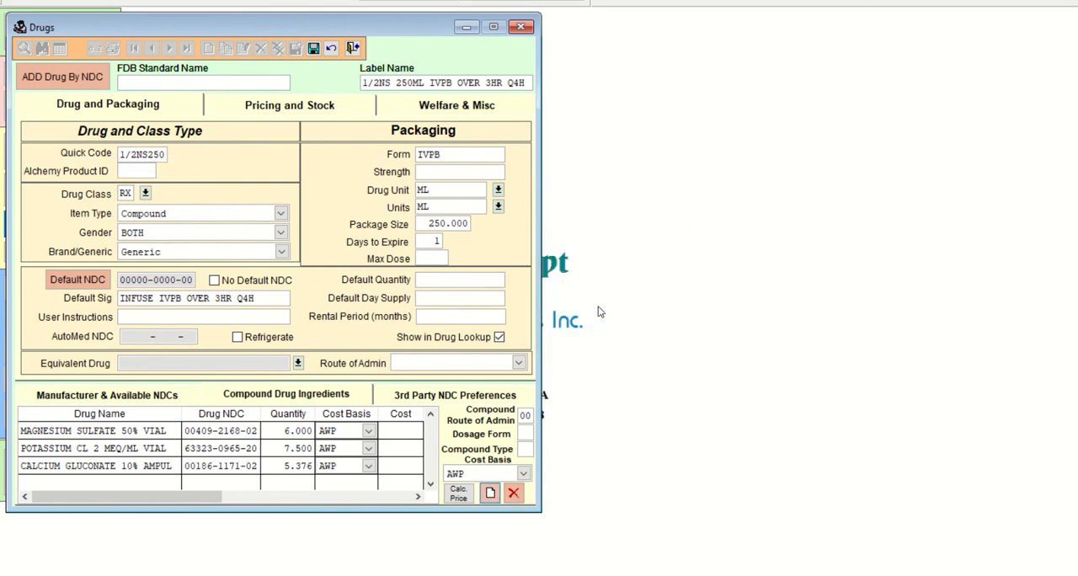
left_click(313, 48)
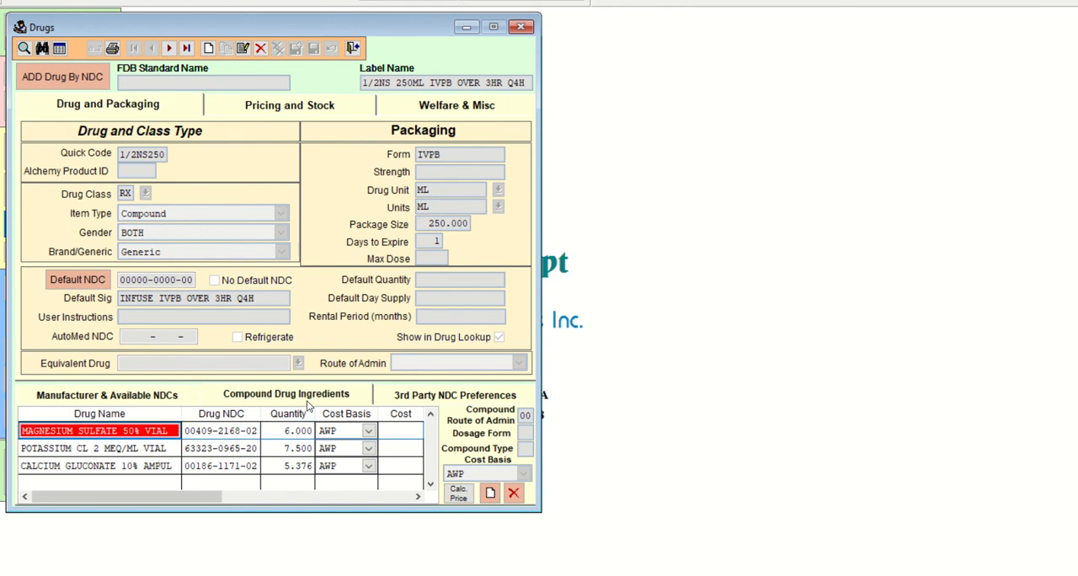
Start a new compound ingredient, search the drug lookup for SODI, and check the sodium chloride entries for a 0.45% 250 mL solution.
left_click(490, 494)
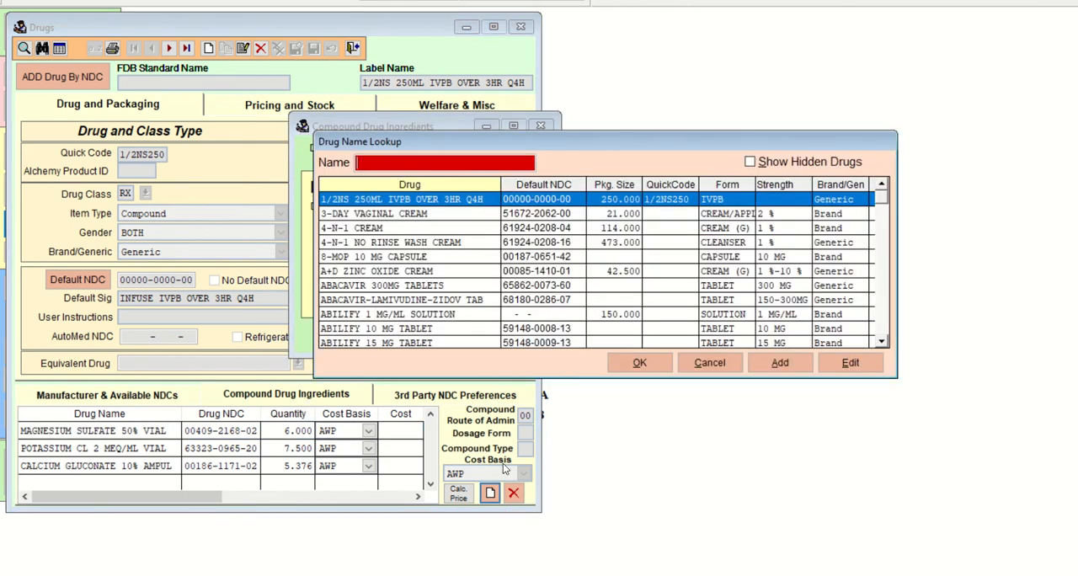
type("SODI")
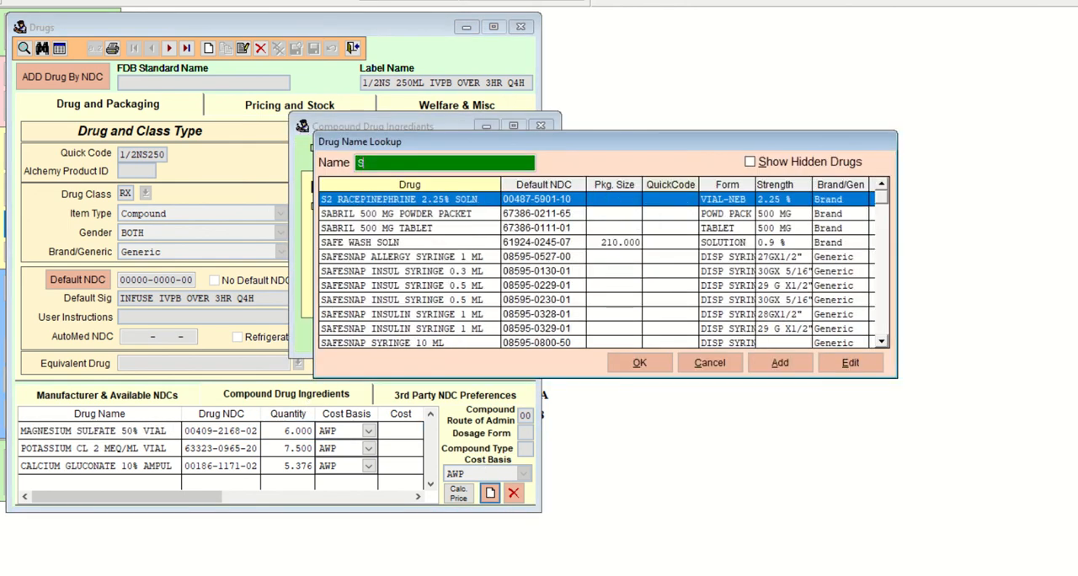
key("Down")
key("Down")
key("Down")
key("Down")
key("Down")
key("Down")
key("Down")
key("Down")
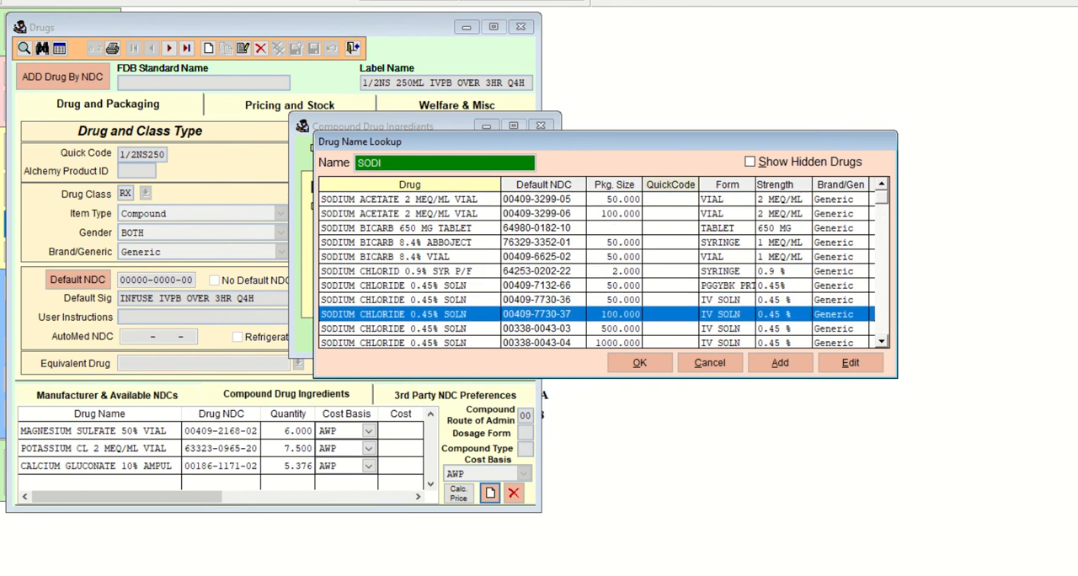
key("Down")
key("Down")
key("Down")
key("Down")
key("Down")
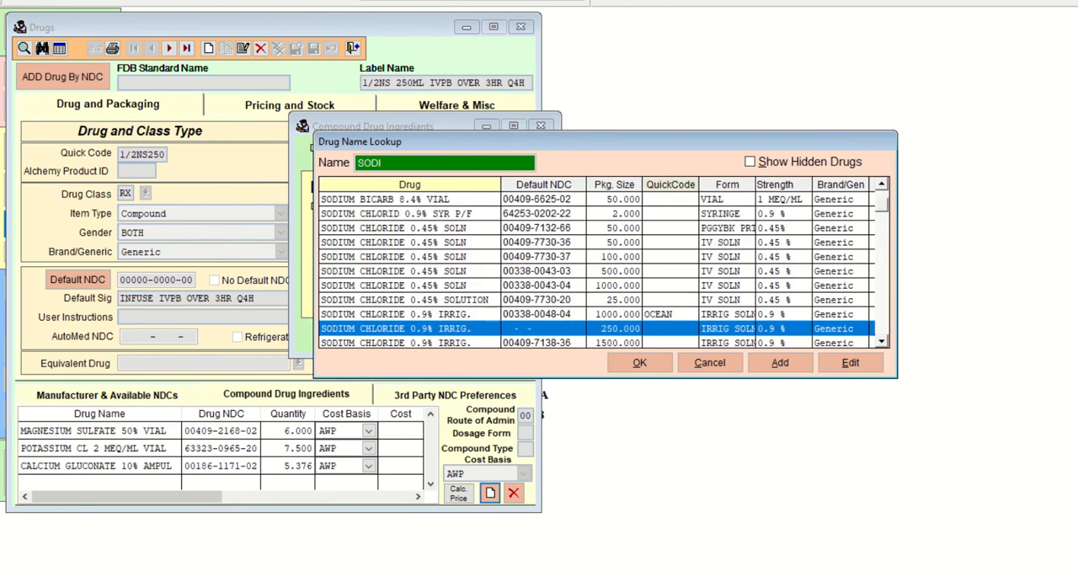
key("Down")
key("Down")
key("Down")
key("Down")
key("Down")
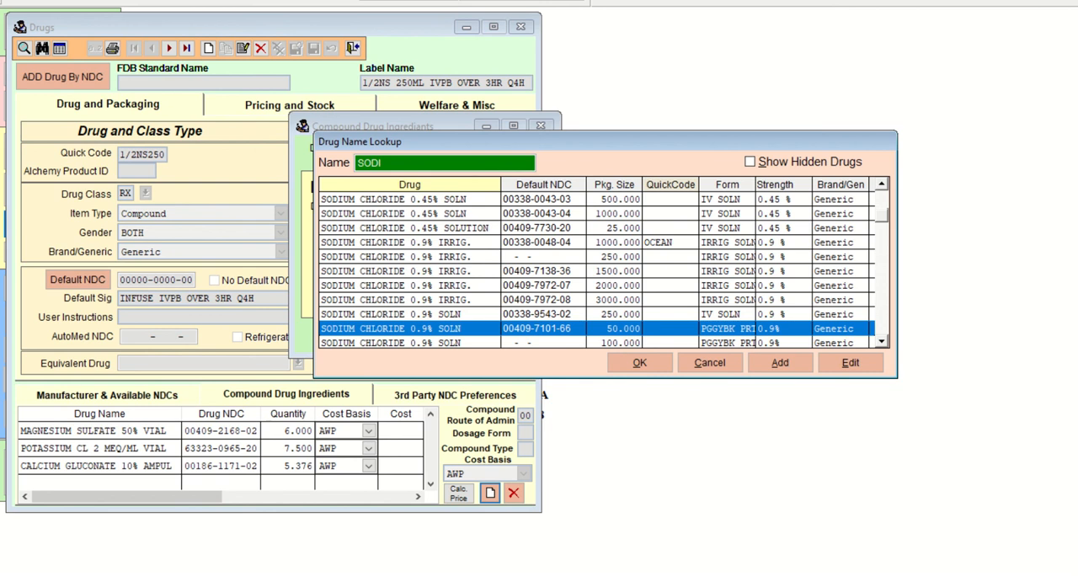
key("Up")
key("Down")
key("Down")
key("Down")
key("Down")
key("Down")
key("Down")
key("Down")
key("Down")
key("Down")
key("Down")
key("Down")
key("Down")
key("Down")
key("Down")
key("Down")
key("Down")
key("Down")
key("Down")
key("Down")
key("Down")
key("Down")
key("Down")
key("Down")
key("Down")
key("Down")
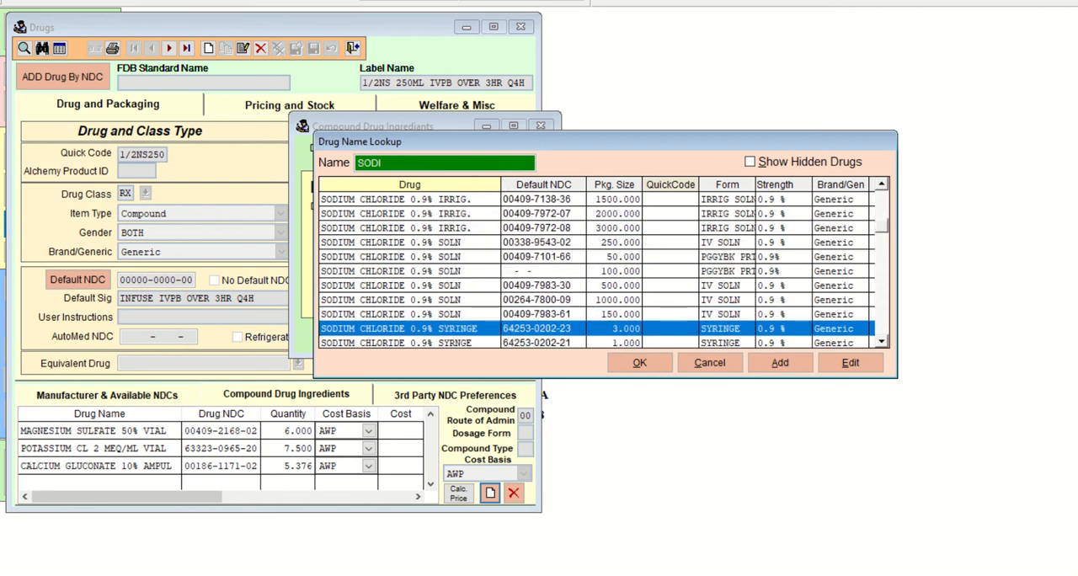
key("Down")
key("Down")
key("Down")
key("Down")
key("Down")
key("Down")
key("Down")
key("Down")
key("Down")
key("Down")
key("Down")
key("Down")
key("Down")
key("Down")
key("Down")
key("Down")
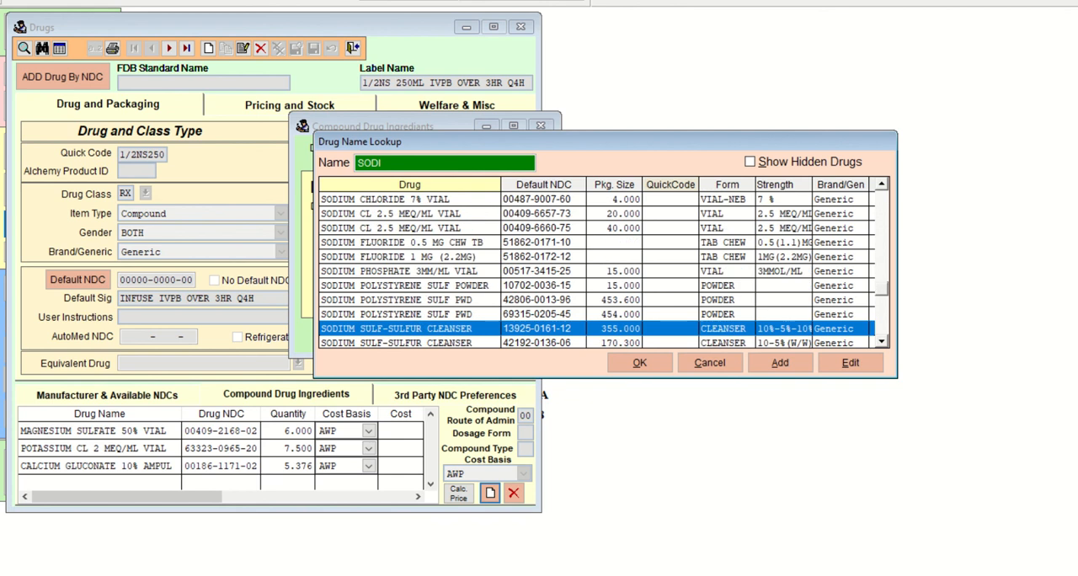
key("Up")
key("Up")
key("Up")
key("Up")
key("Up")
key("Up")
key("Up")
key("Up")
key("Up")
key("Up")
key("Up")
key("Up")
key("Up")
key("Up")
key("Up")
key("Up")
key("Up")
key("Up")
key("Up")
key("Up")
key("Up")
key("Up")
key("Up")
key("Up")
key("Up")
key("Up")
key("Up")
key("Up")
key("Up")
key("Up")
key("Up")
key("Up")
key("Up")
key("Up")
key("Up")
key("Up")
key("Up")
key("Up")
key("Up")
key("Up")
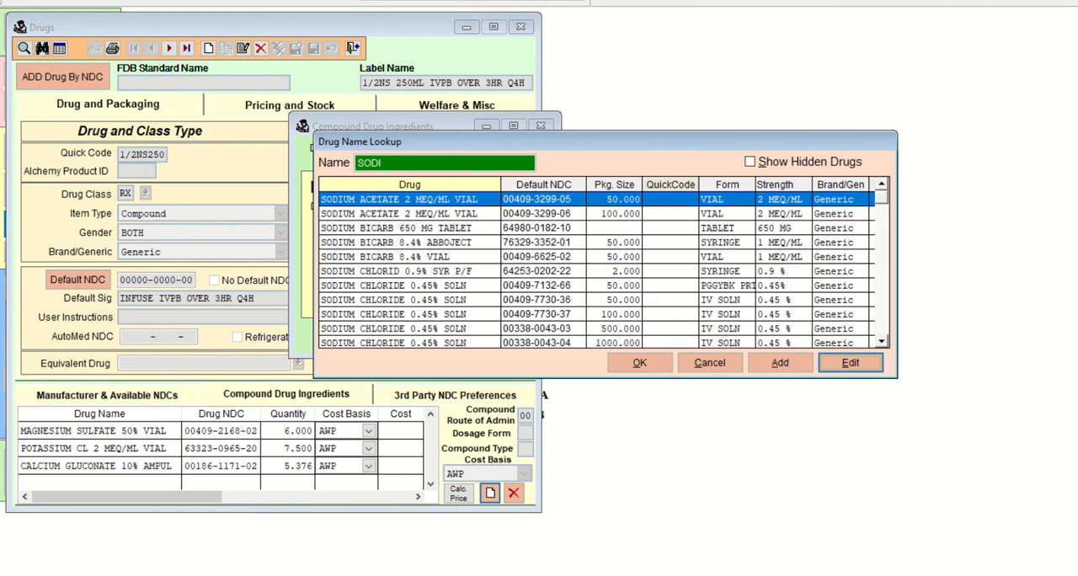
Look through the SODI lookup entries for a 0.45% sodium chloride solution in a 250 mL package.
key("Down")
key("Down")
key("Down")
key("Down")
key("Down")
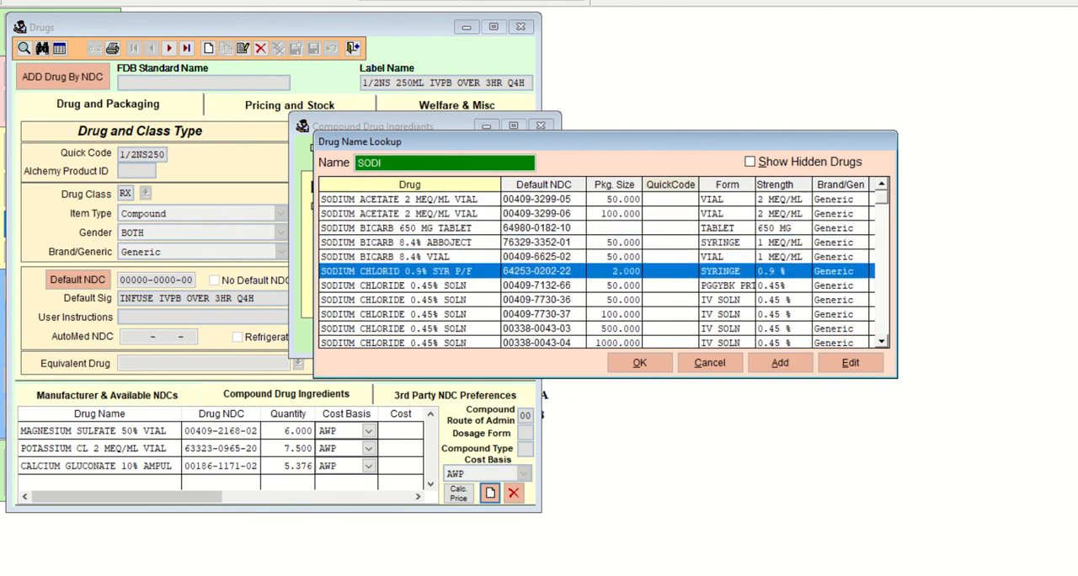
key("Down")
key("Down")
key("Down")
key("Down")
key("Down")
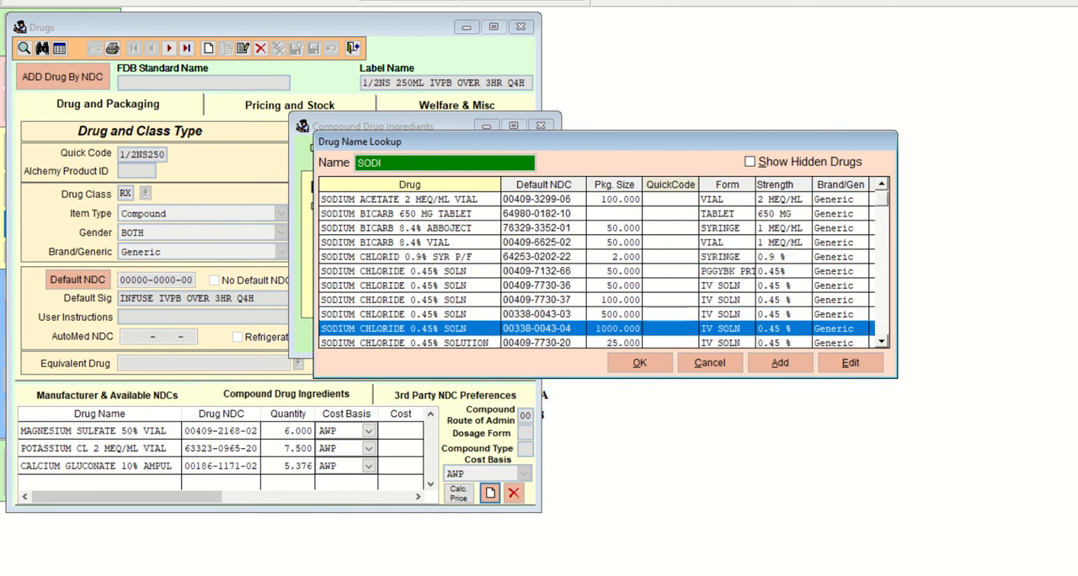
key("Down")
key("Down")
key("Down")
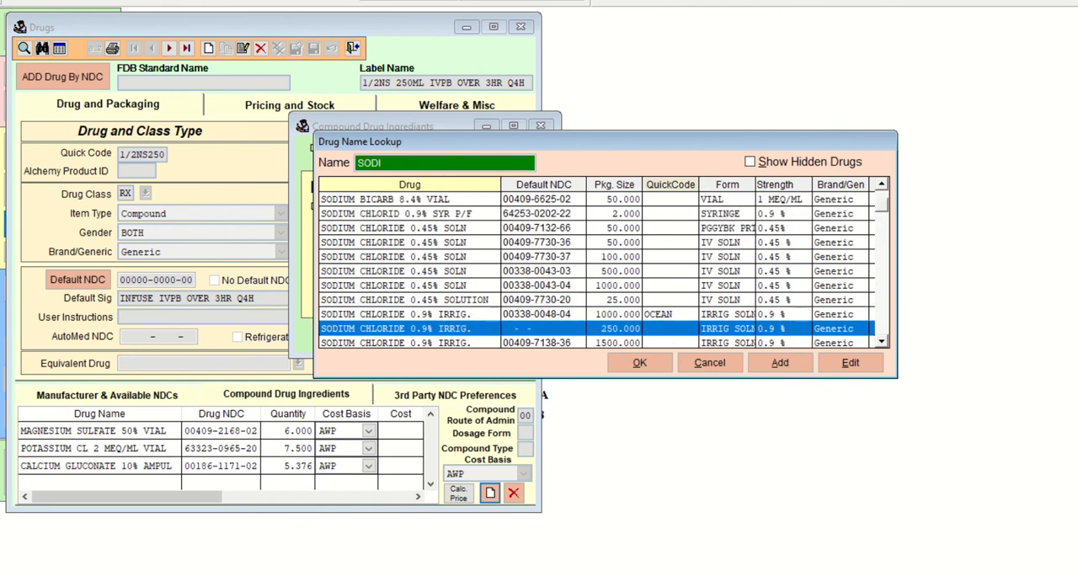
key("Up")
key("Up")
key("Up")
key("Up")
key("Up")
key("Up")
key("Up")
key("Up")
key("Up")
key("Up")
key("Up")
key("Up")
key("Up")
key("Up")
key("Up")
key("Up")
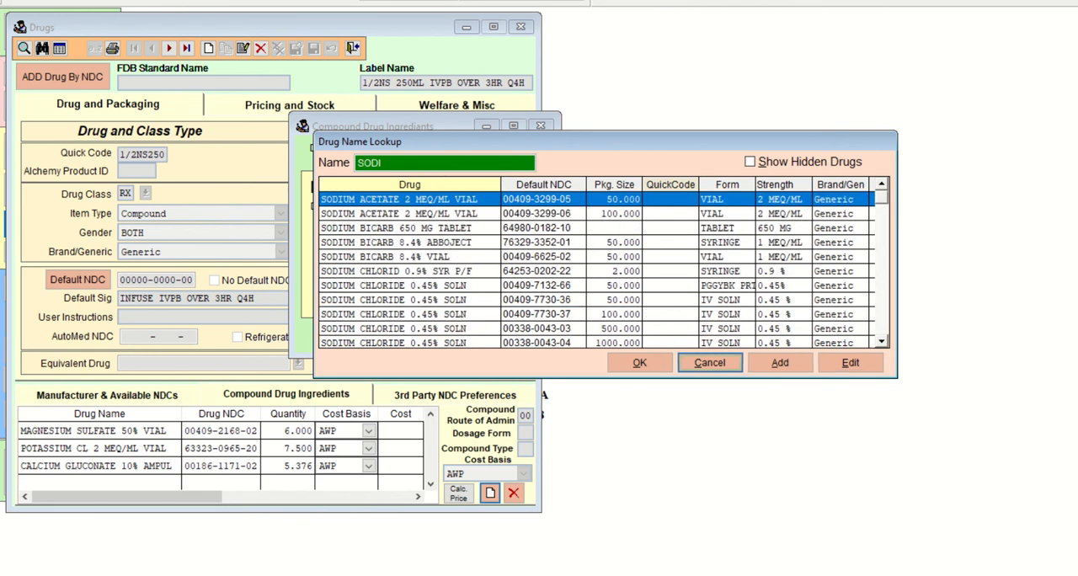
Search the drug lookup for SOD and look through the entries for a sodium chloride solution.
left_click(410, 163)
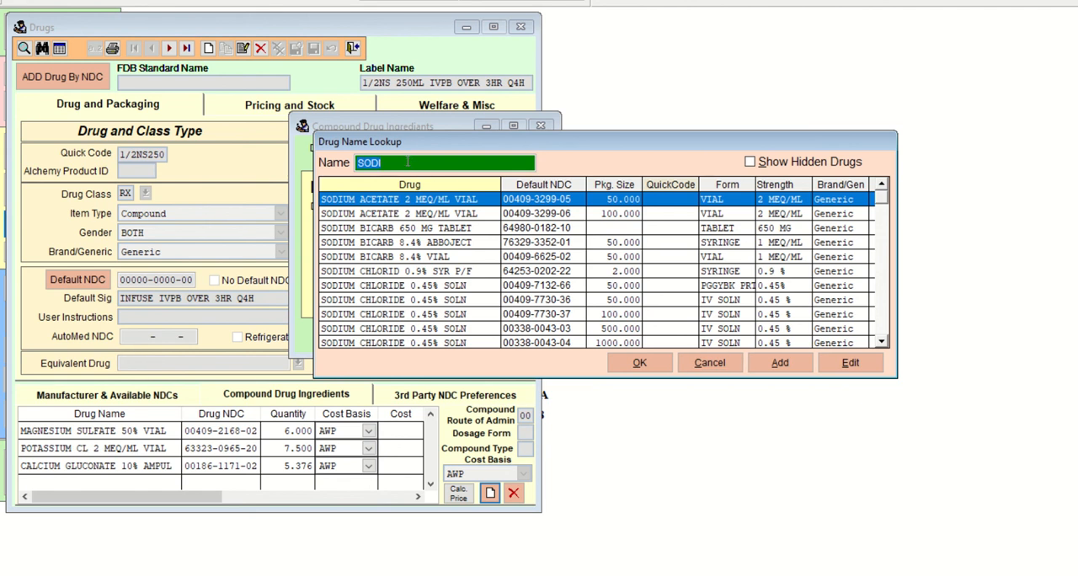
type("SO")
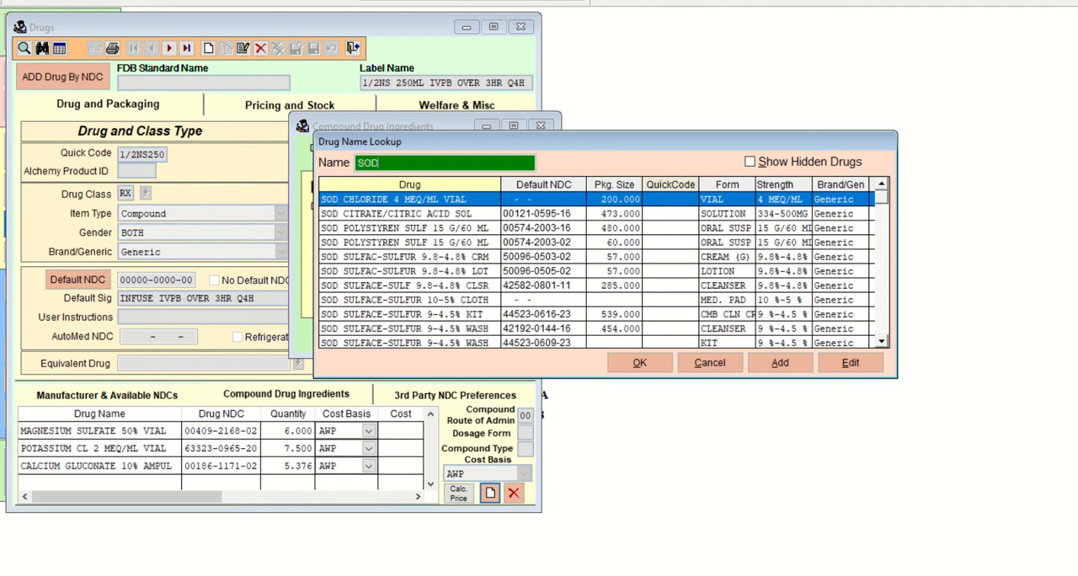
type("D")
key("Down")
key("Down")
key("Down")
key("Down")
key("Down")
key("Down")
key("Down")
key("Down")
key("Down")
key("Down")
key("Down")
key("Down")
key("Down")
key("Down")
key("Down")
key("Down")
key("Down")
key("Down")
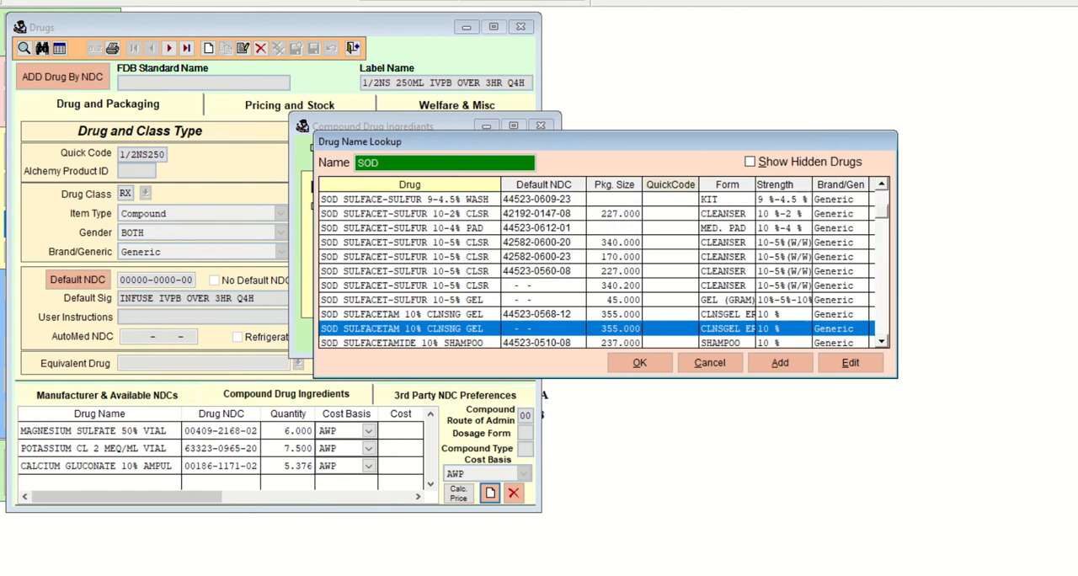
key("Up")
key("Up")
key("Up")
key("Up")
key("Up")
key("Up")
key("Up")
key("Up")
key("Up")
key("Up")
key("Up")
key("Up")
key("Up")
key("Up")
key("Up")
key("Up")
key("Up")
key("Up")
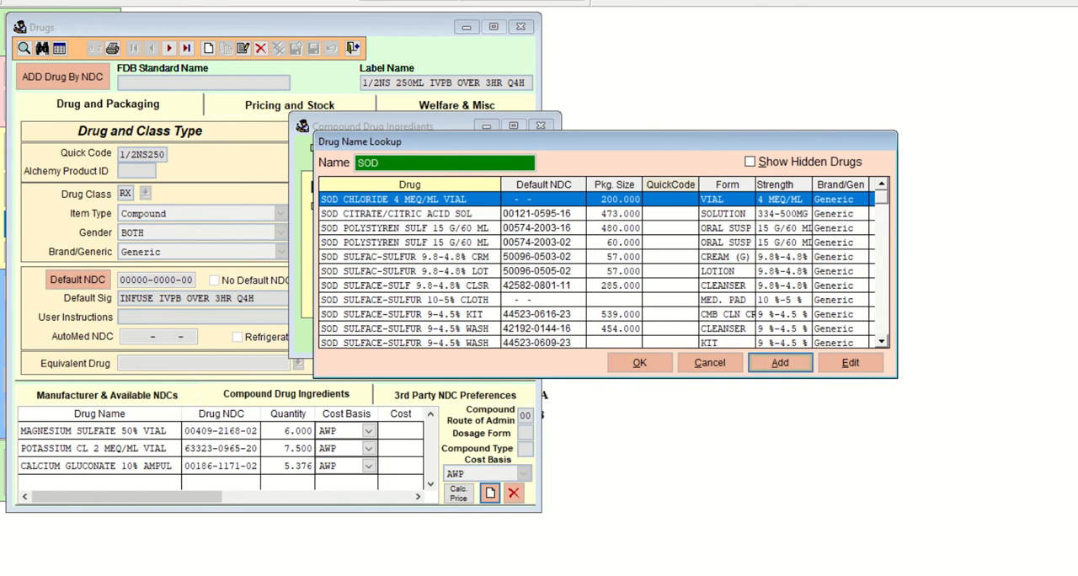
Search the drug lookup for SODIU and check the package sizes of the sodium chloride 0.45% entries.
left_click(392, 164)
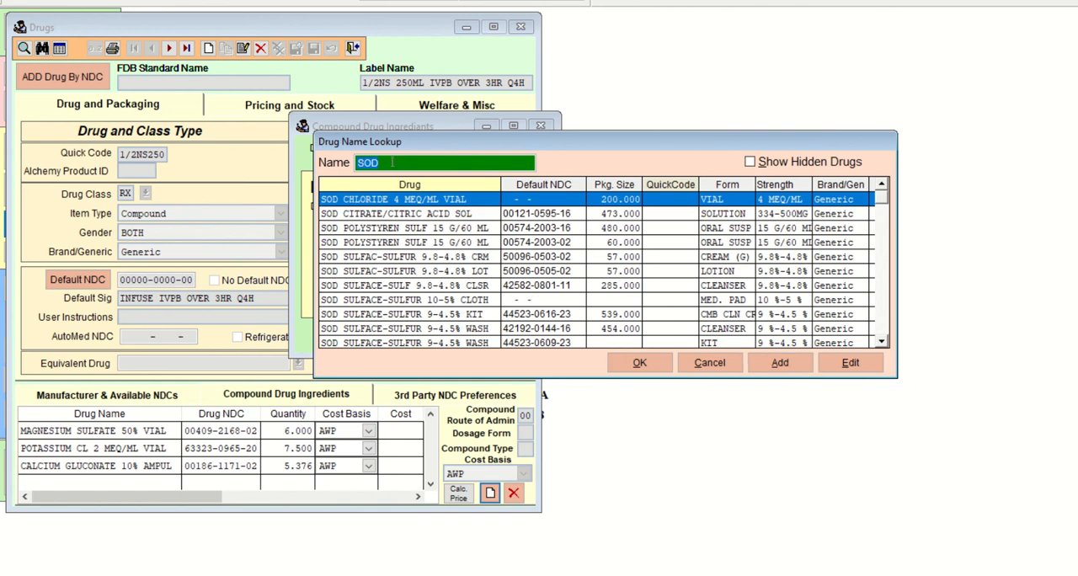
type("SODIU")
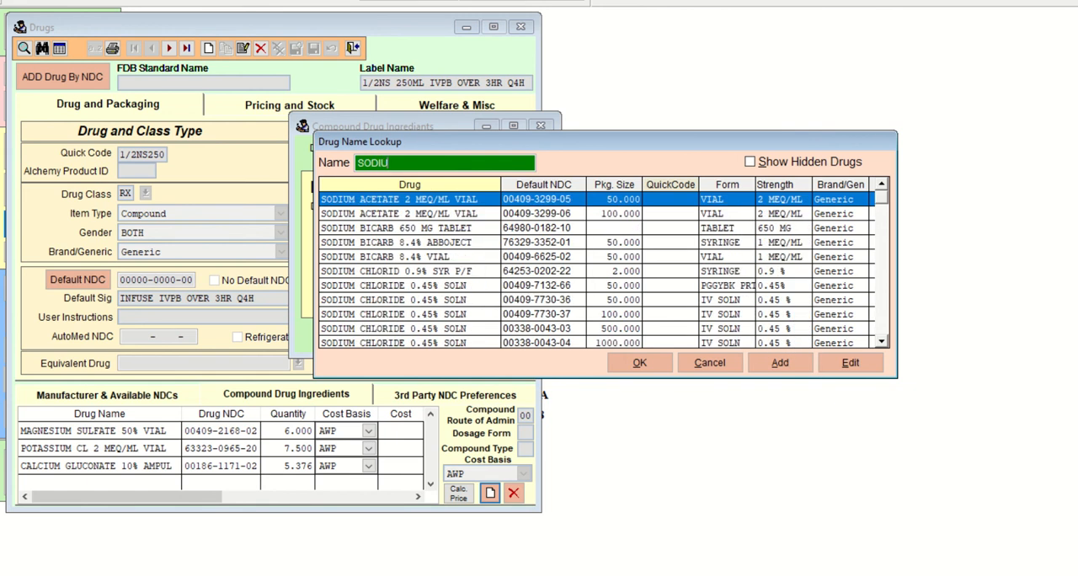
key("Down")
key("Down")
key("Down")
key("Down")
key("Down")
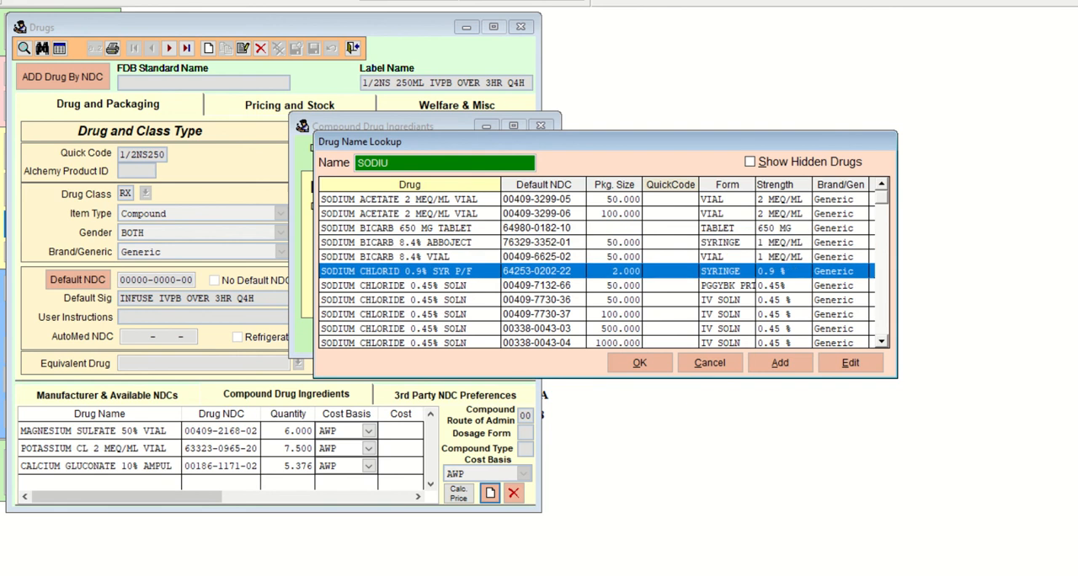
key("Down")
key("Down")
key("Down")
key("Down")
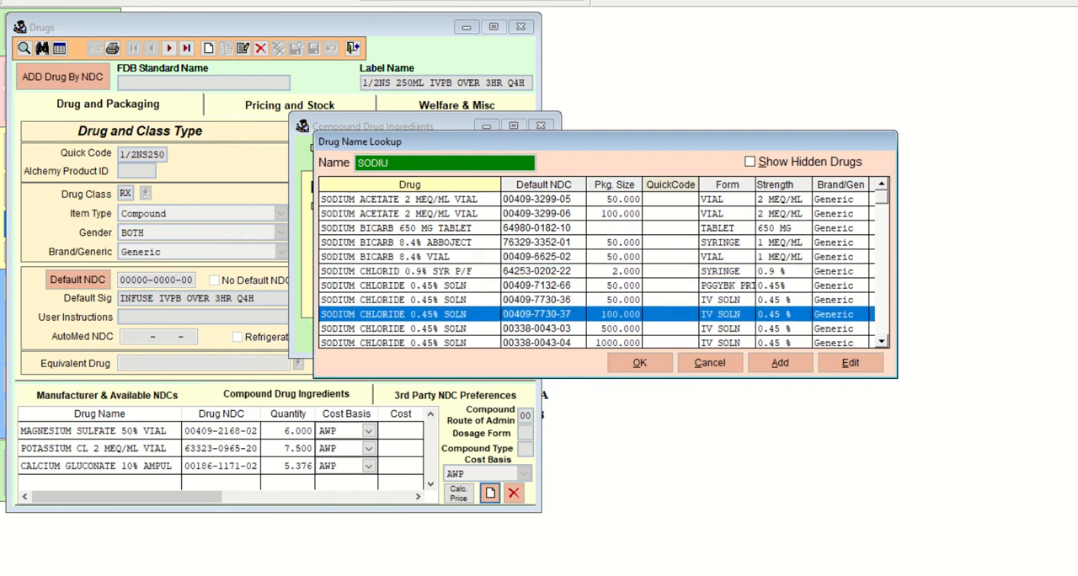
Check the sodium chloride 0.9% irrigation and IV solution entries, and return to the 0.45% solution entry.
key("Down")
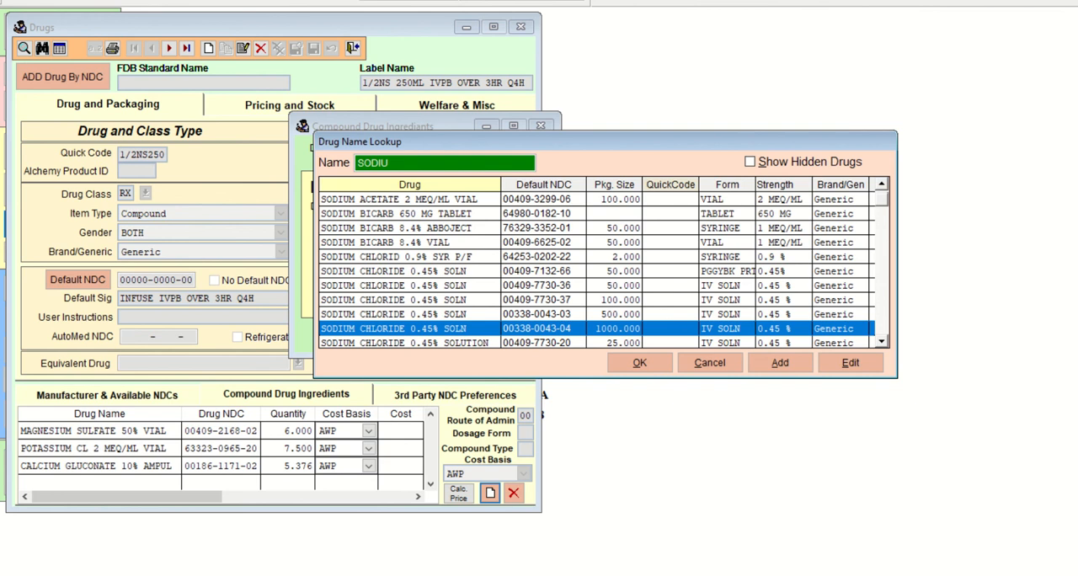
key("Up")
key("Down")
key("Down")
key("Down")
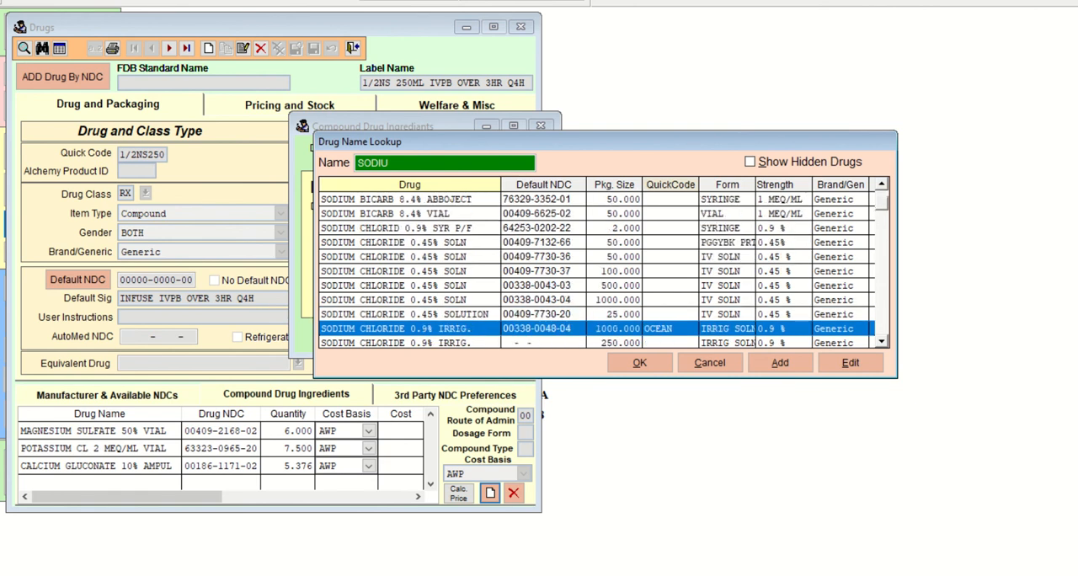
key("Down")
key("Down")
key("Down")
key("Down")
key("Down")
key("Down")
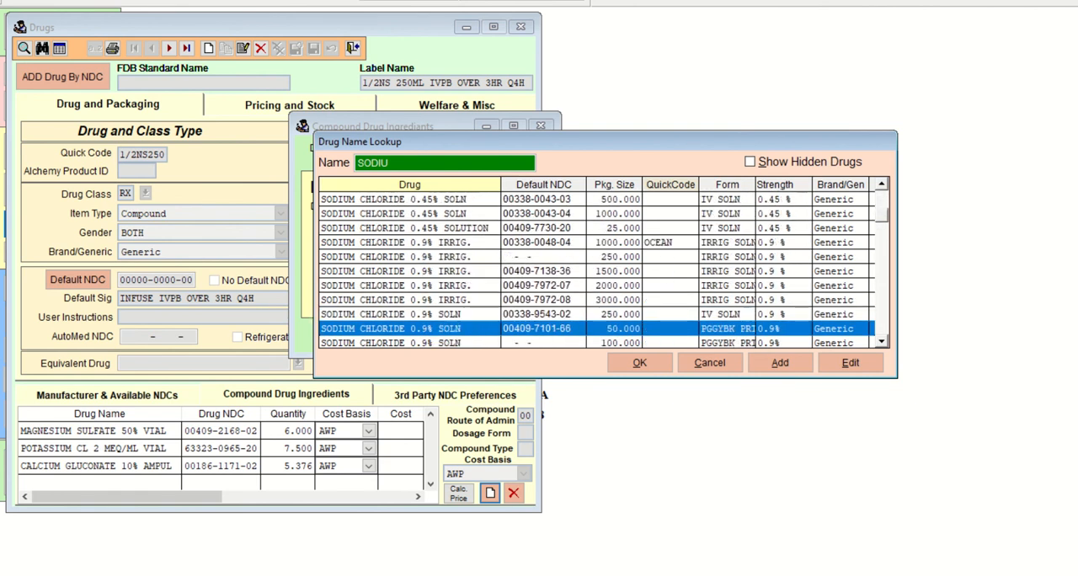
key("Down")
key("Down")
key("Down")
key("Down")
key("Down")
key("Up")
key("Up")
key("Up")
key("Up")
key("Up")
key("Up")
key("Up")
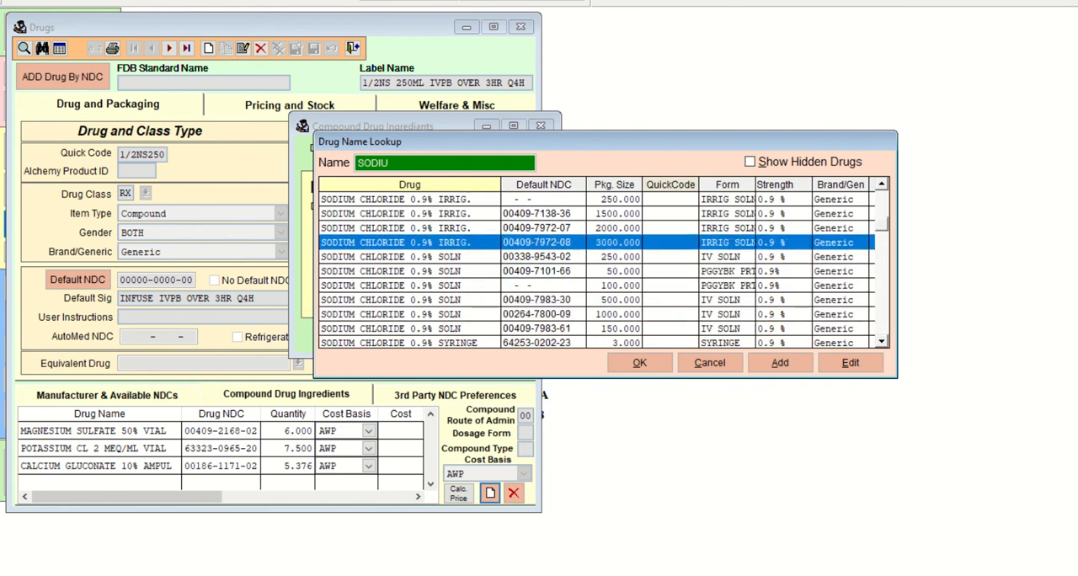
key("Up")
key("Up")
key("Up")
key("Up")
key("Up")
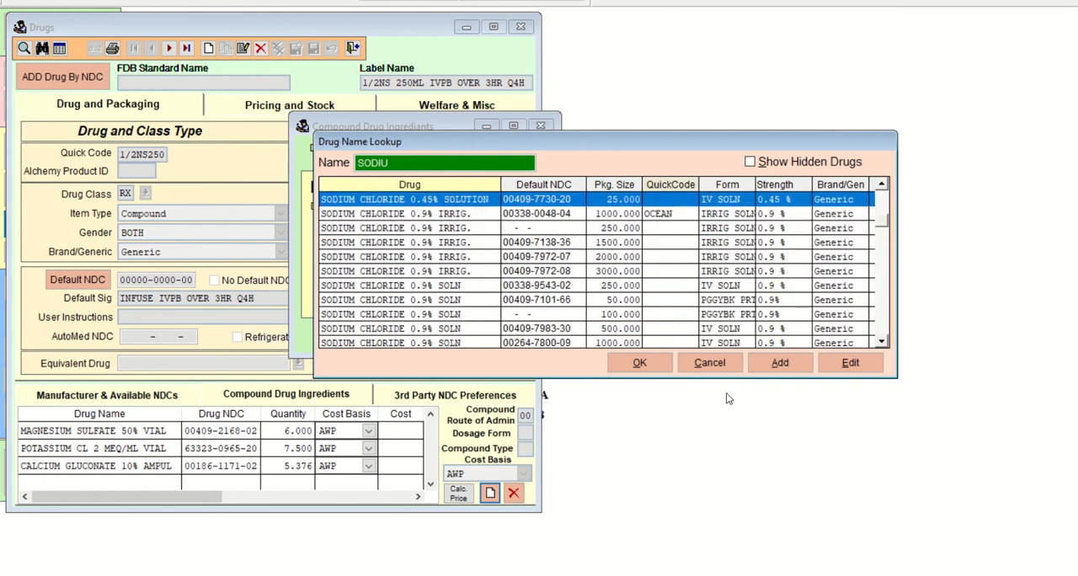
Start a new drug record from the lookup, switch to the web browser, and search Google for 0.45% 250ml.
left_click(782, 363)
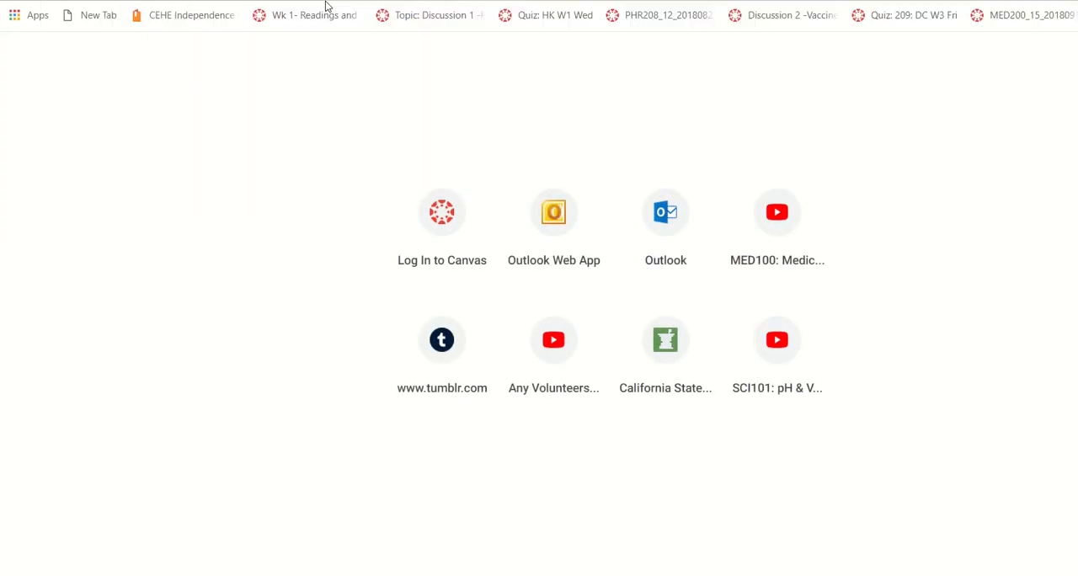
key("Return")
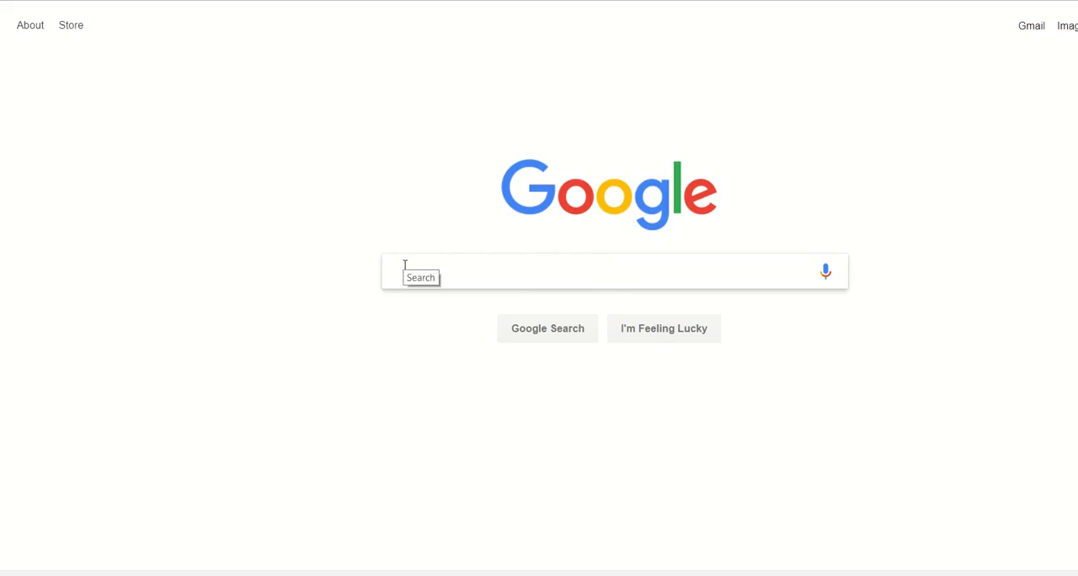
type("0.")
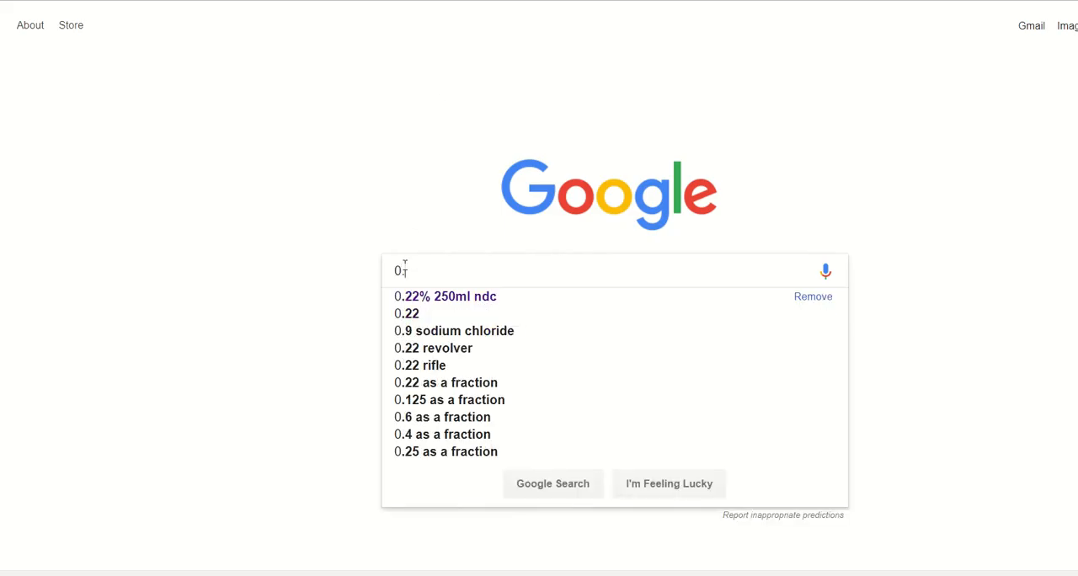
type("45% 250ml")
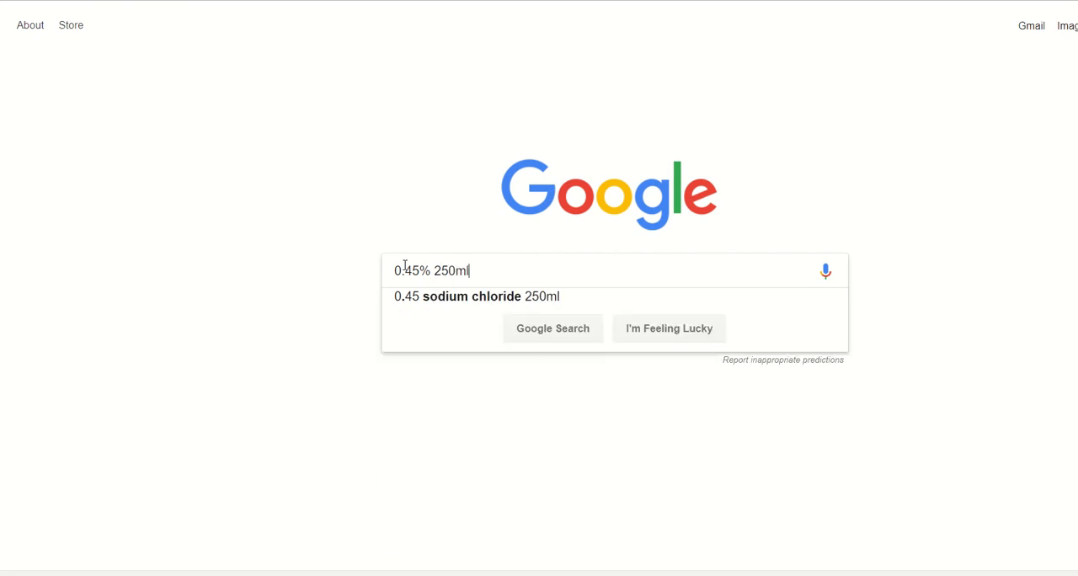
key("Return")
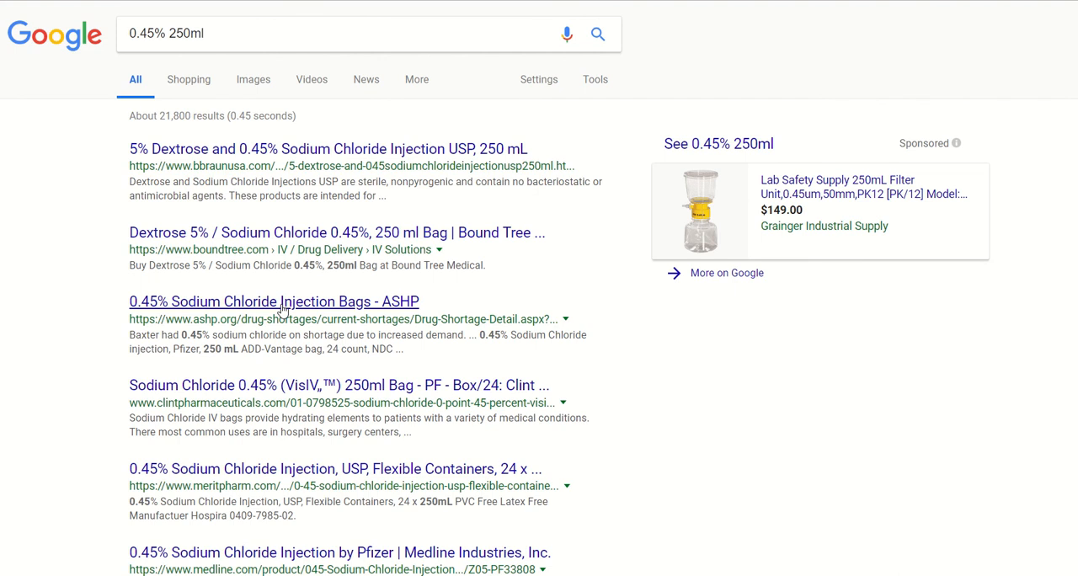
Refine the Google search to 0.45% 250ml ndc.
left_click(233, 39)
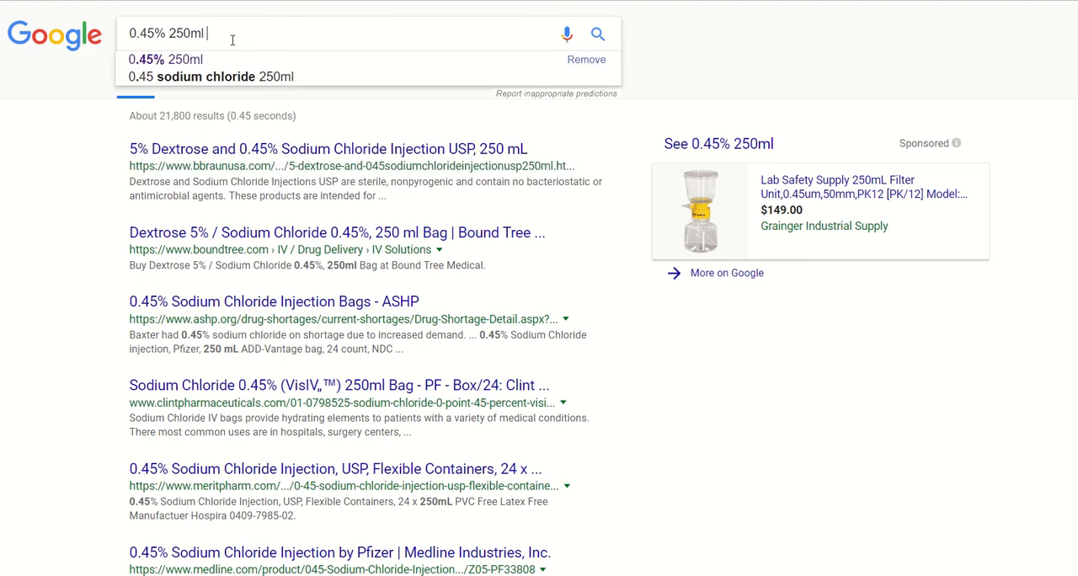
type("ndc")
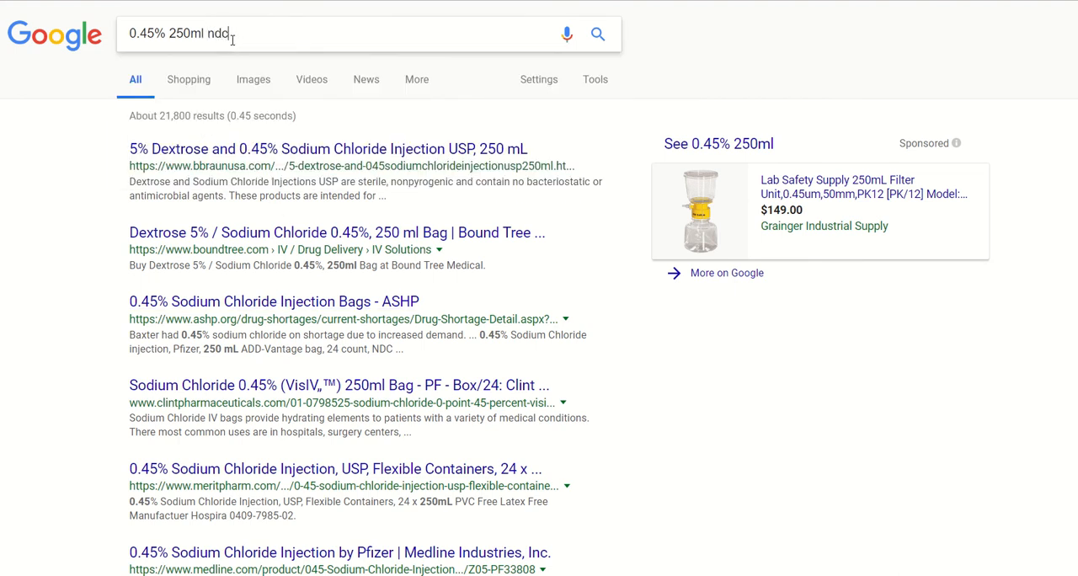
key("Return")
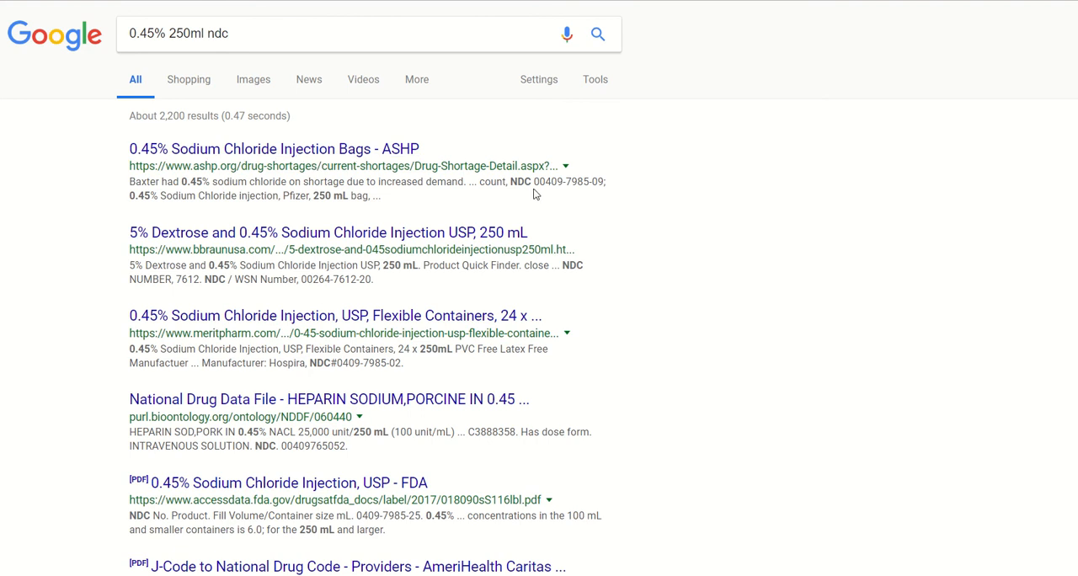
key("alt+Tab")
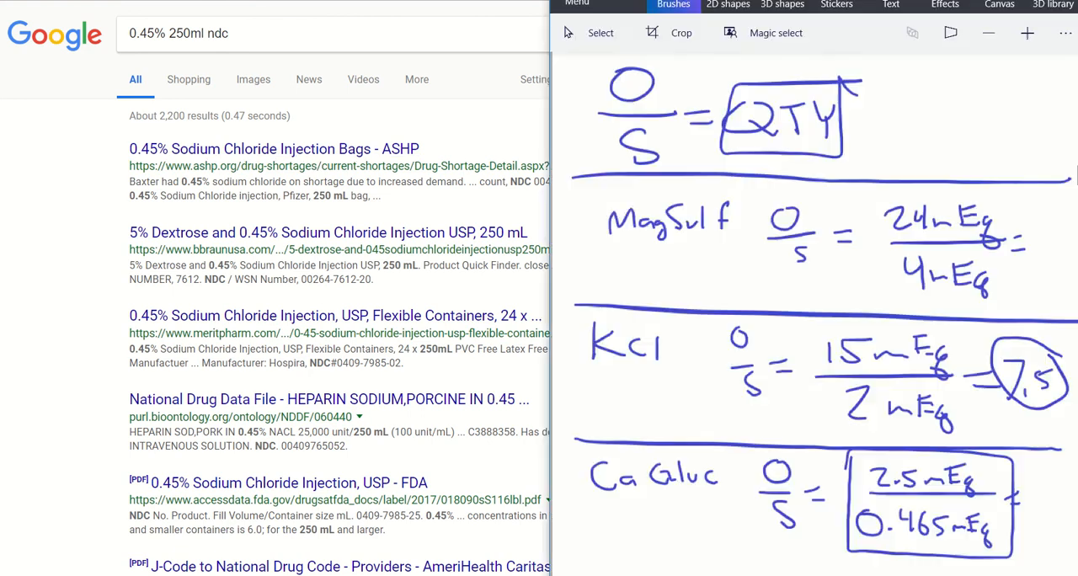
scroll(630, 173, "down", 5)
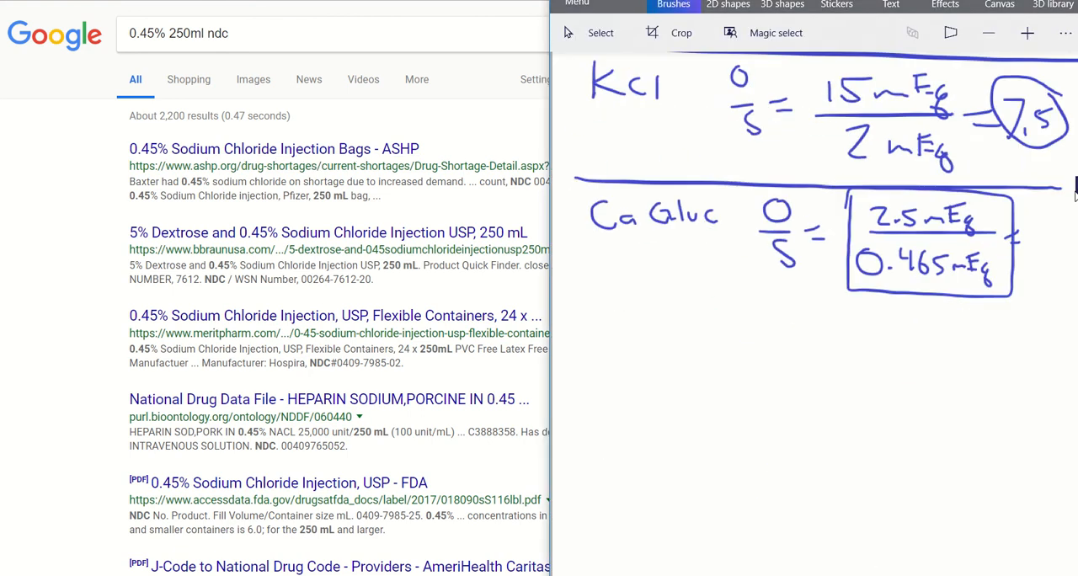
mouse_move(625, 167)
left_mouse_down()
mouse_move(595, 190)
mouse_move(623, 168)
left_mouse_up()
mouse_move(633, 167)
left_mouse_down()
mouse_move(629, 190)
mouse_move(665, 171)
mouse_move(758, 178)
left_mouse_up()
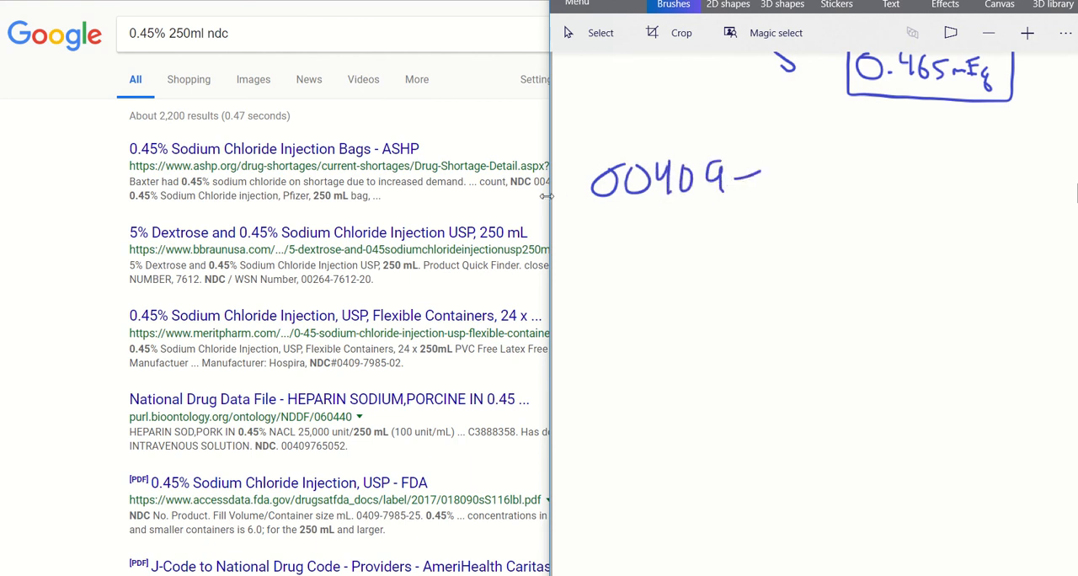
left_click(535, 208)
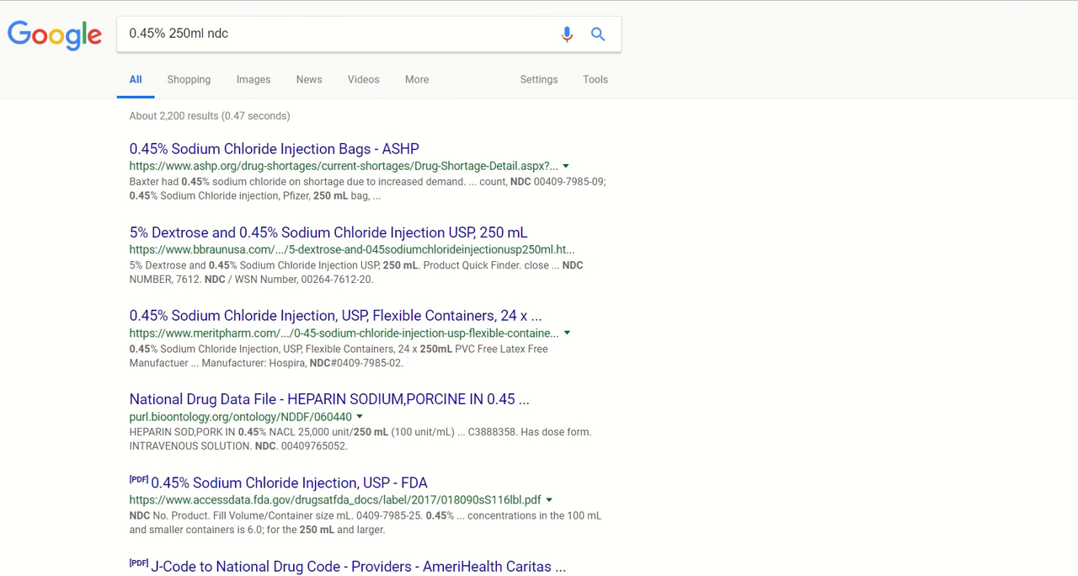
left_click(768, 574)
mouse_move(774, 157)
left_mouse_down()
mouse_move(782, 189)
mouse_move(809, 188)
mouse_move(834, 158)
mouse_move(839, 187)
left_mouse_up()
left_click_drag(846, 153, 886, 164)
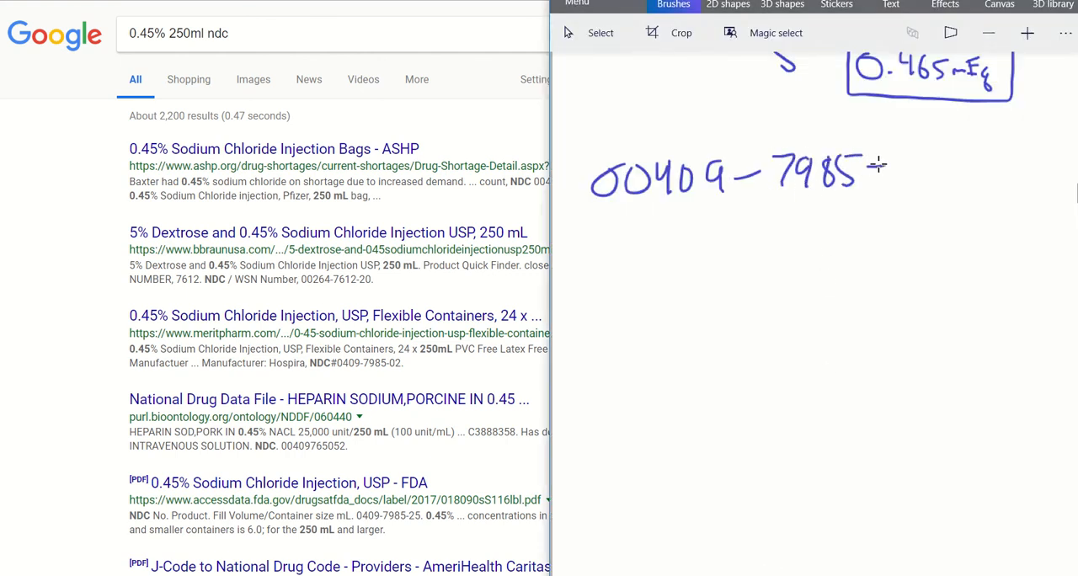
left_click(535, 232)
left_click(767, 574)
left_click_drag(912, 160, 939, 194)
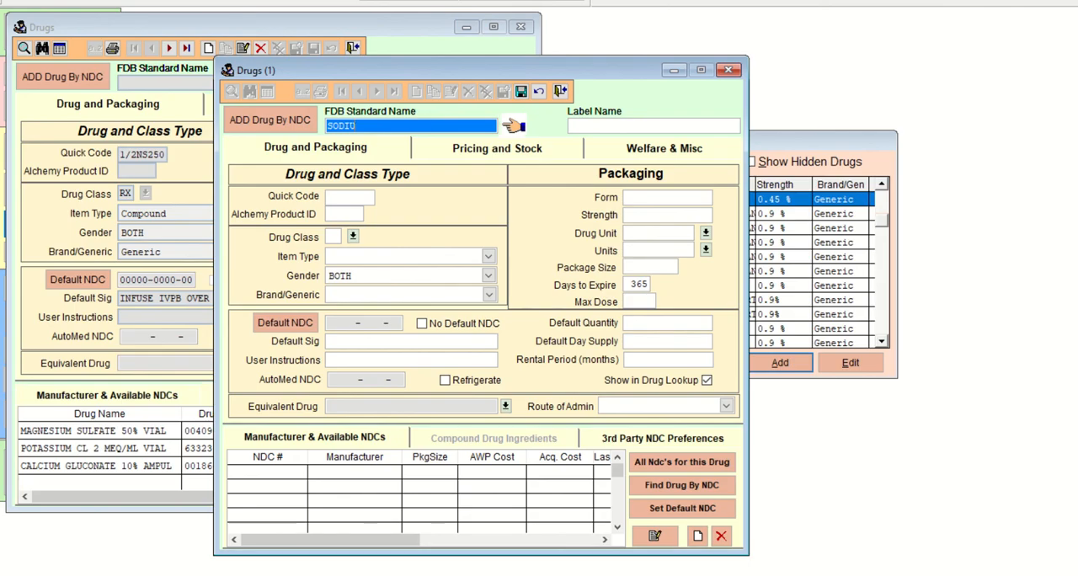
left_click(291, 119)
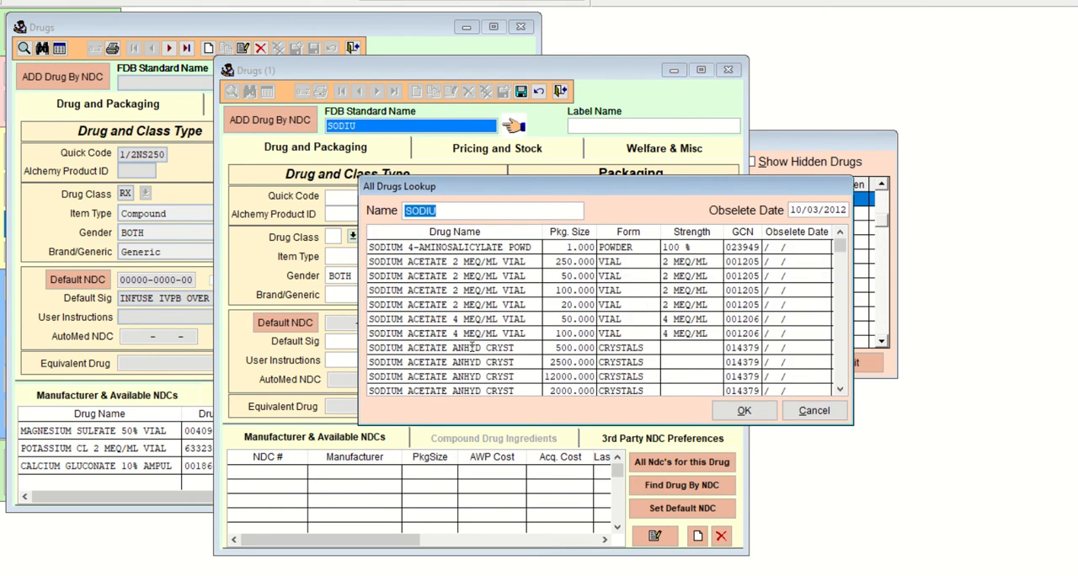
type("00")
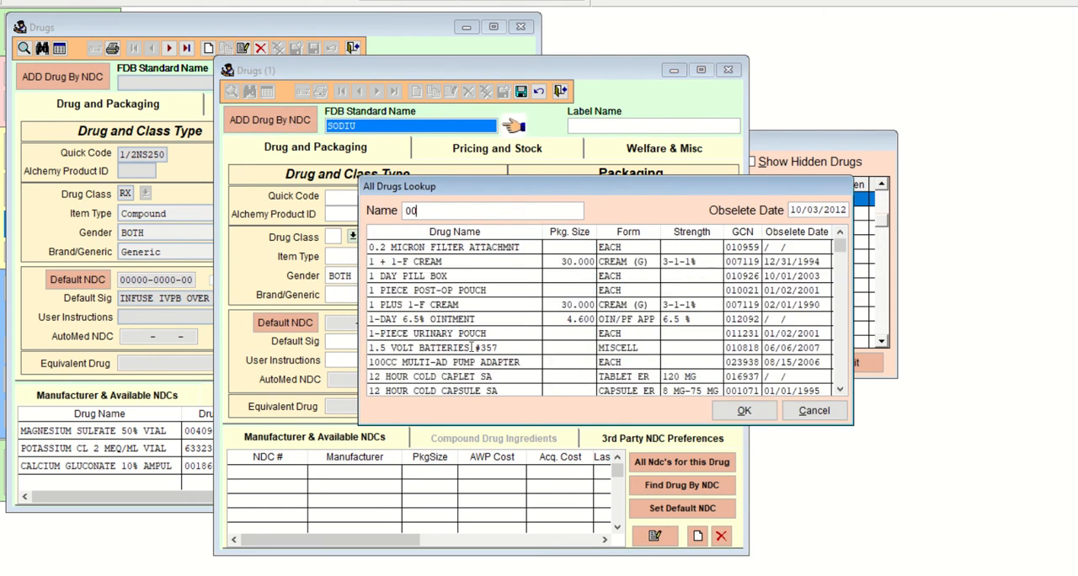
key("BackSpace")
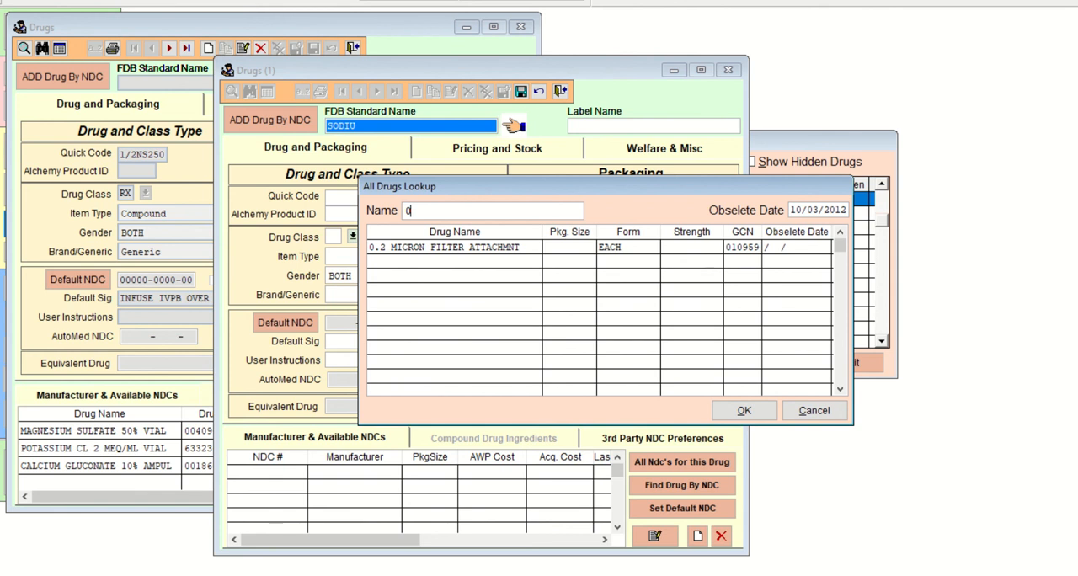
key("BackSpace")
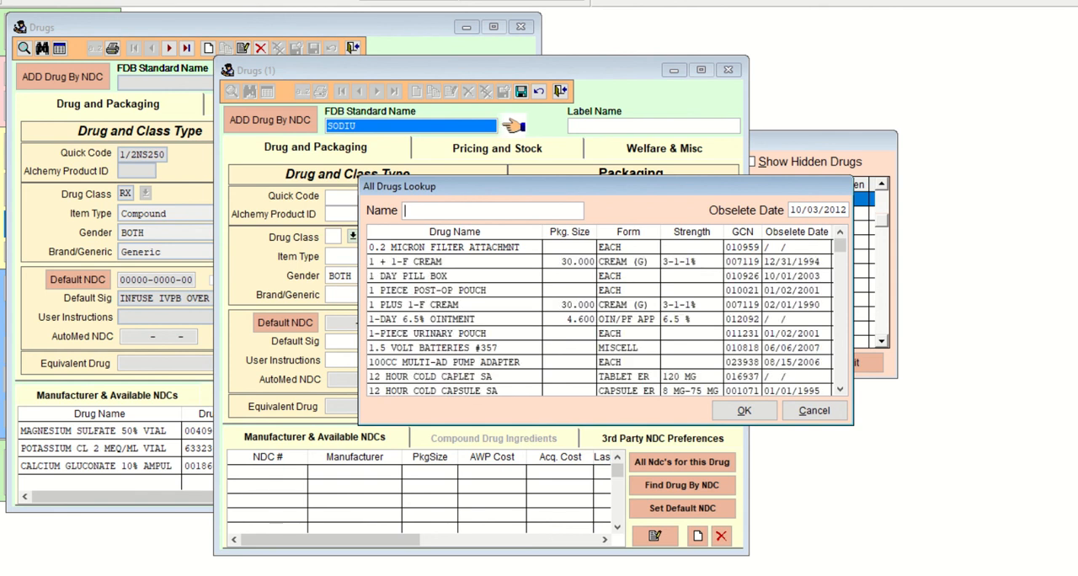
key("alt+Tab")
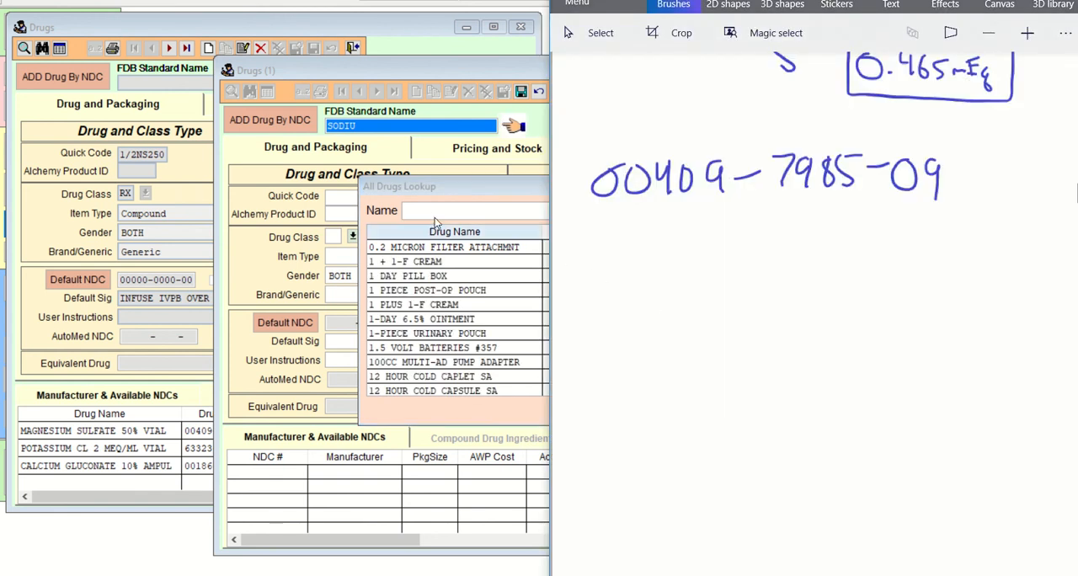
key("alt+Tab")
type("00")
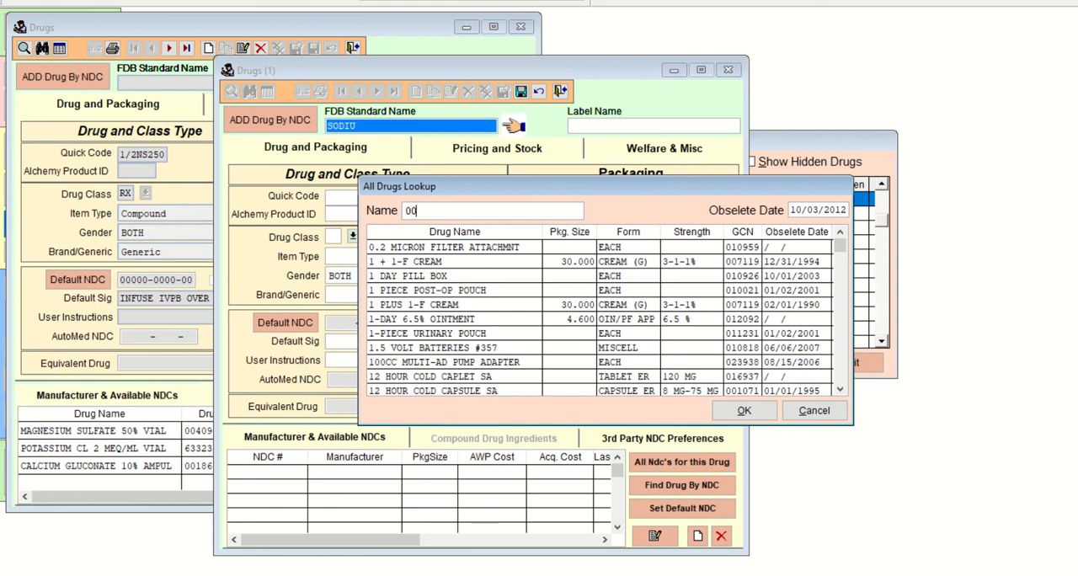
type("409")
left_click(814, 410)
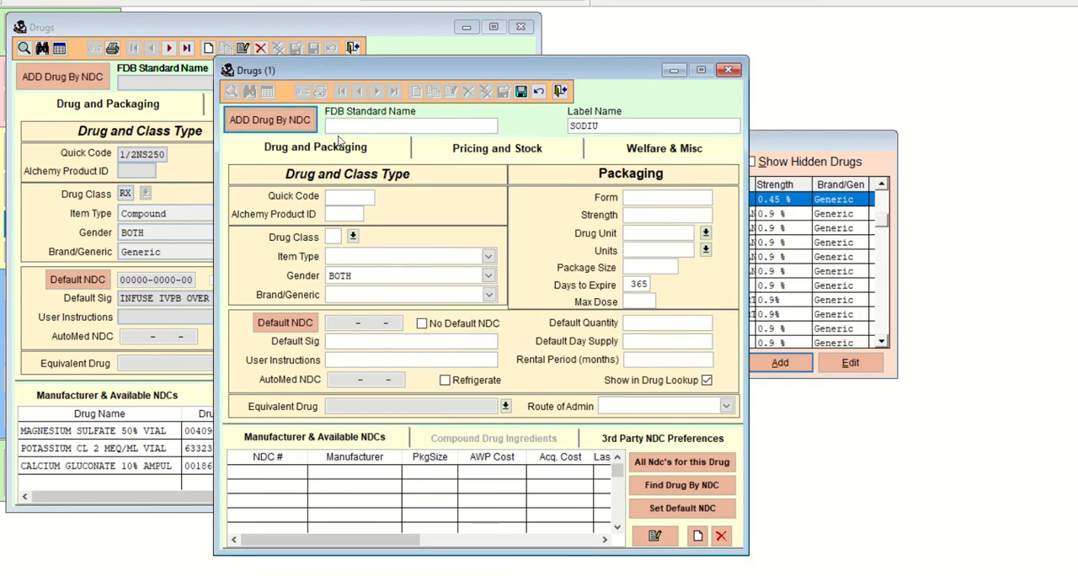
Discard the unsaved new drug record without adding an NDC, and cancel the drug lookup and compound ingredient entry.
left_click(285, 122)
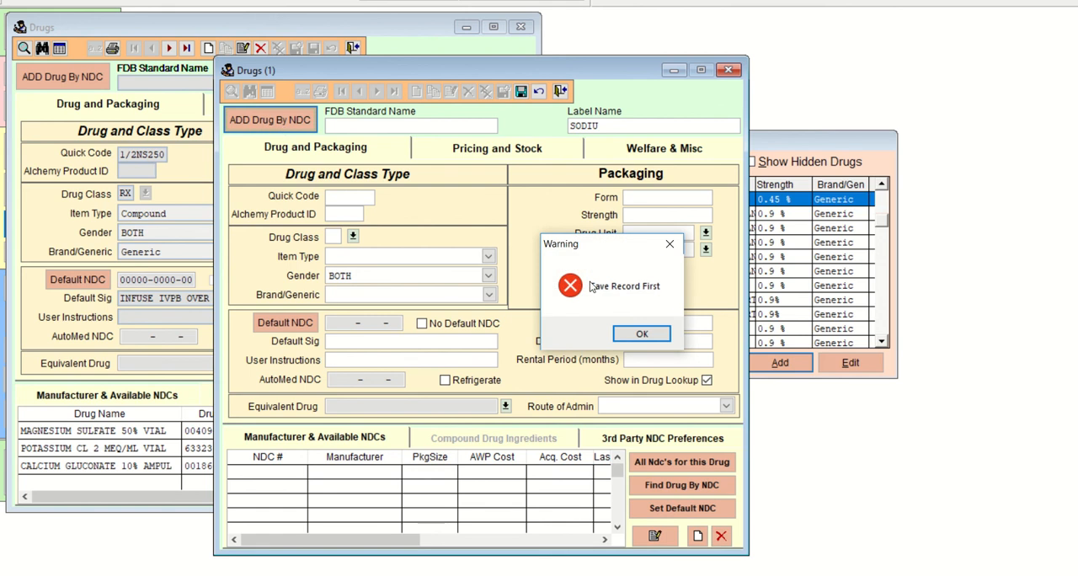
left_click(642, 335)
left_click(560, 93)
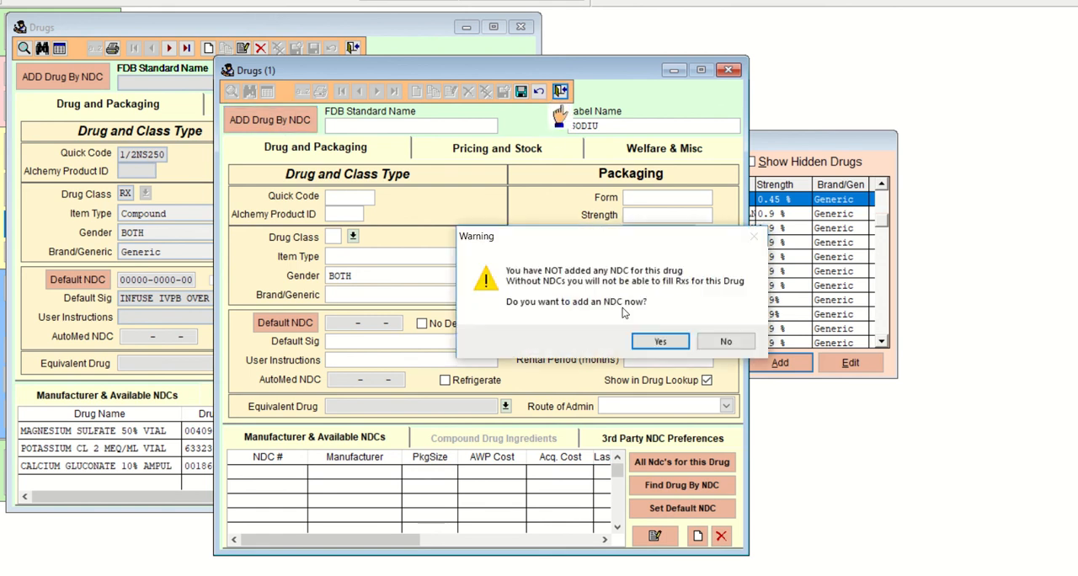
left_click(704, 344)
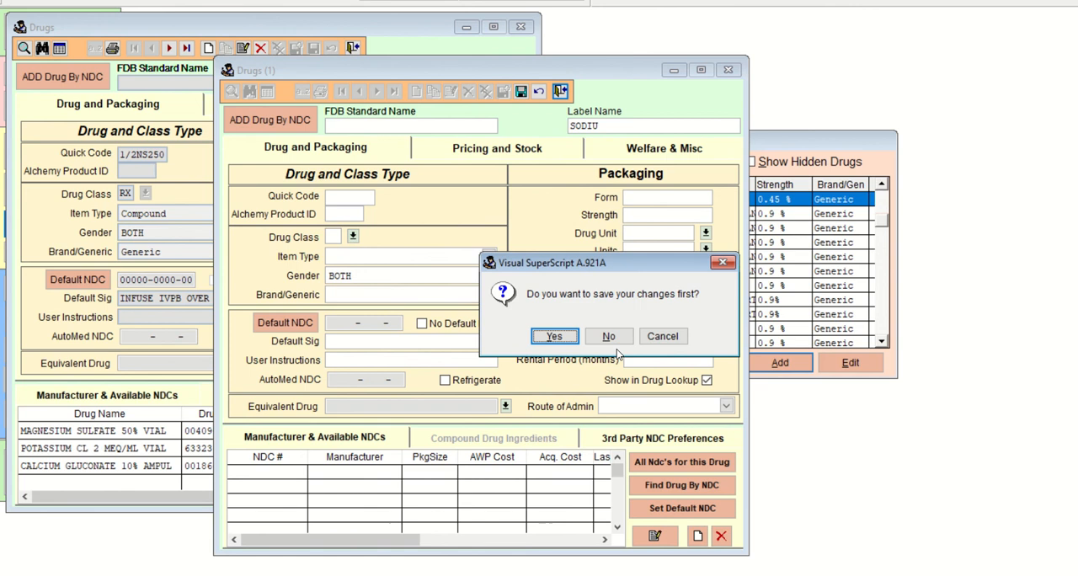
left_click(616, 344)
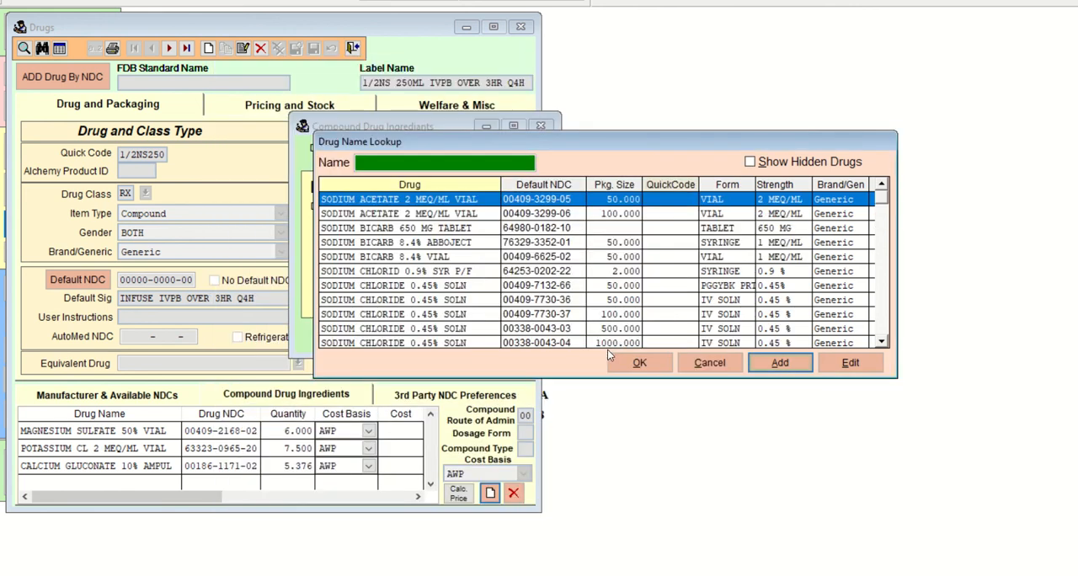
left_click(714, 362)
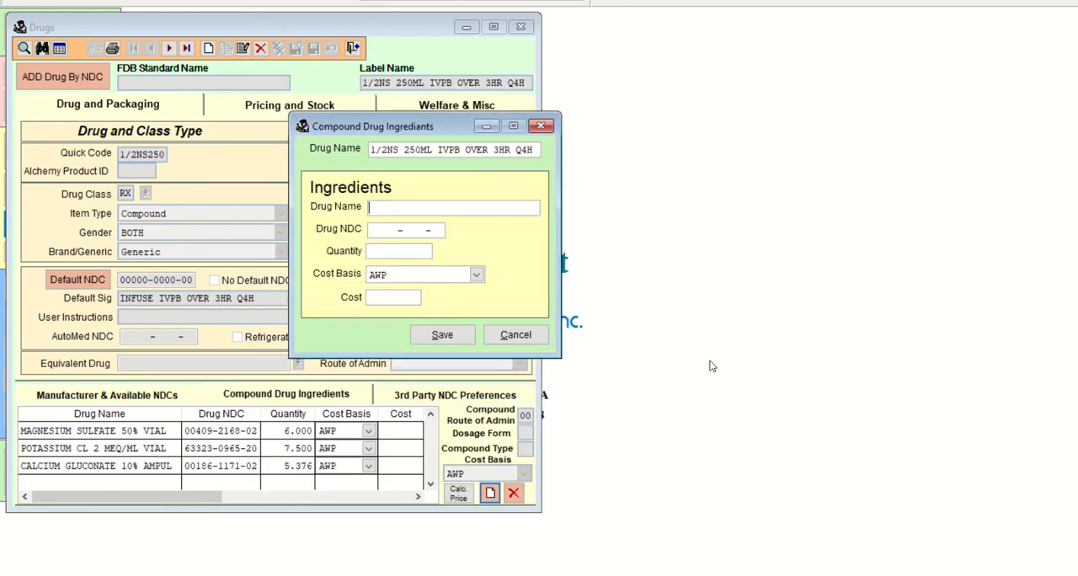
left_click(539, 337)
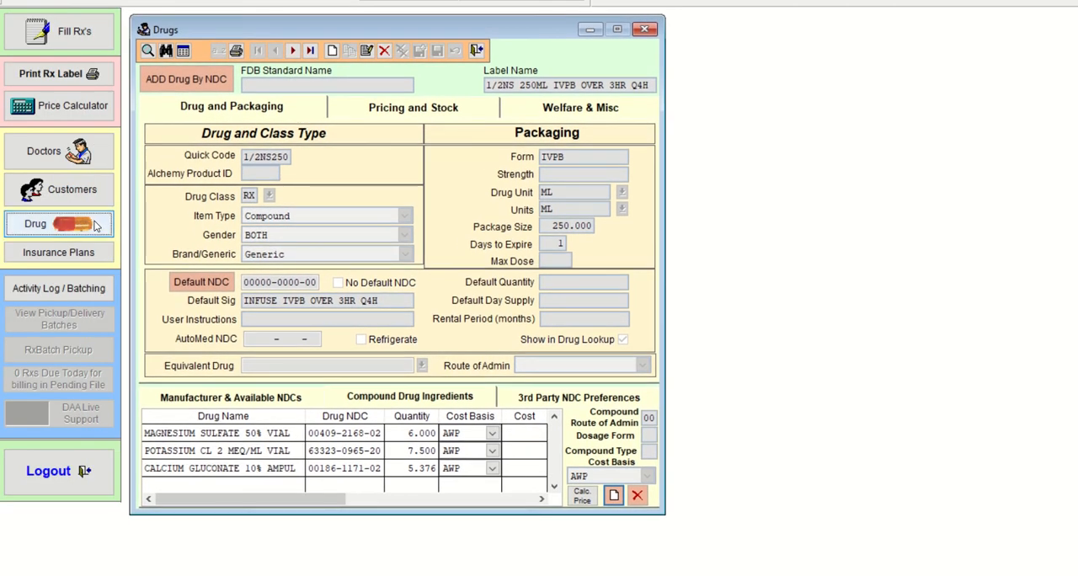
Open Add Drug By NDC from a second drug record window and search for 00409-7985, underlining the handwritten 09 ending in Paint 3D.
left_click(96, 225)
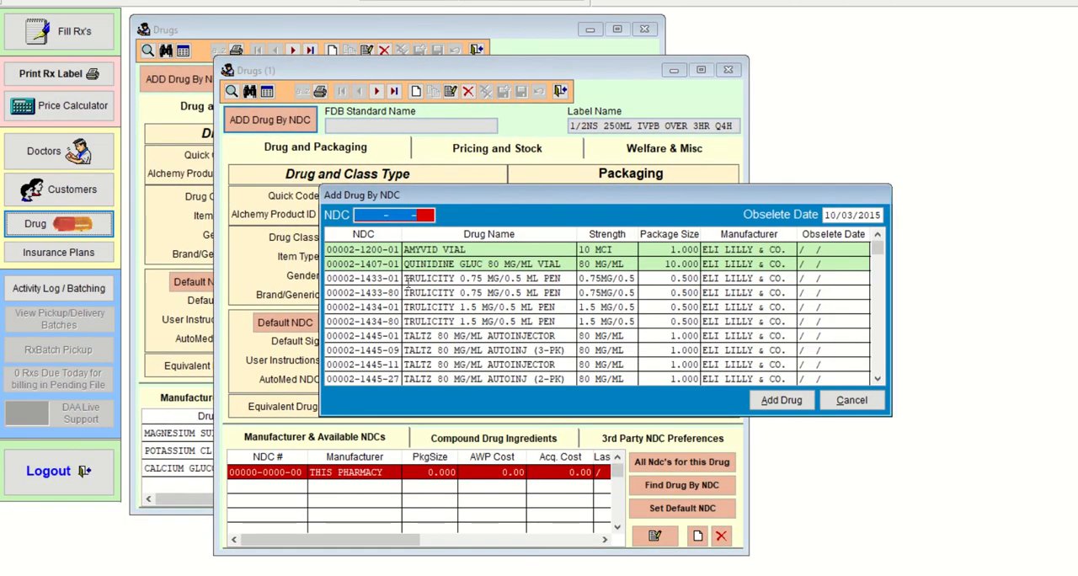
left_click(377, 217)
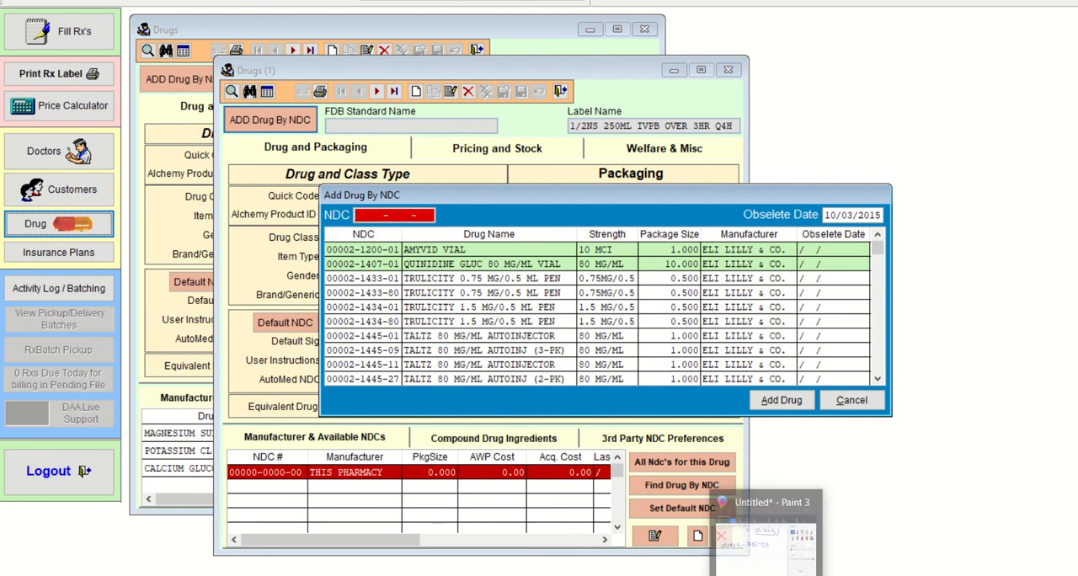
left_click(769, 574)
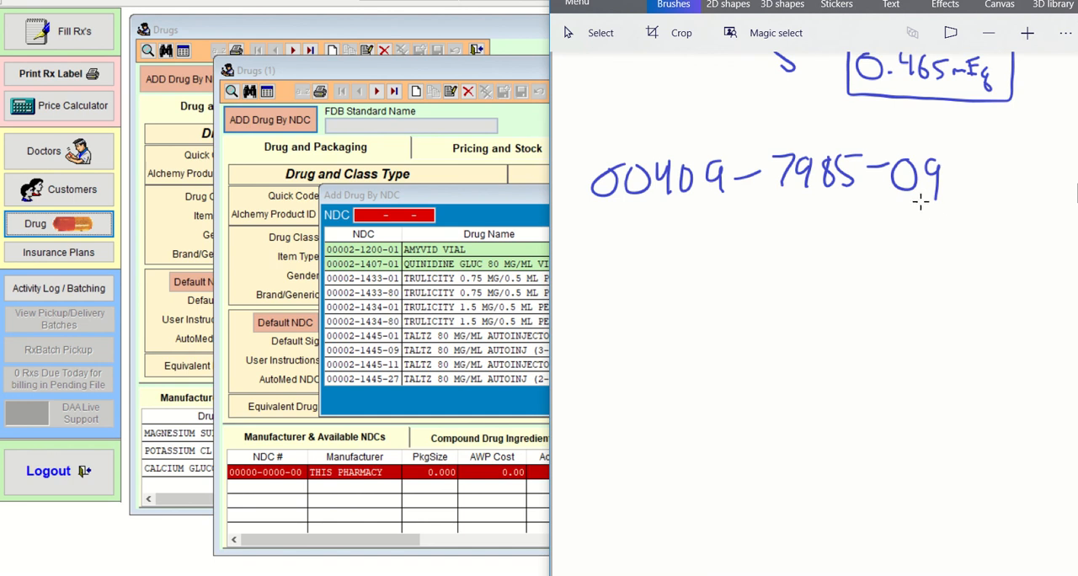
left_click_drag(895, 211, 942, 213)
left_click(358, 217)
type("00409-    -")
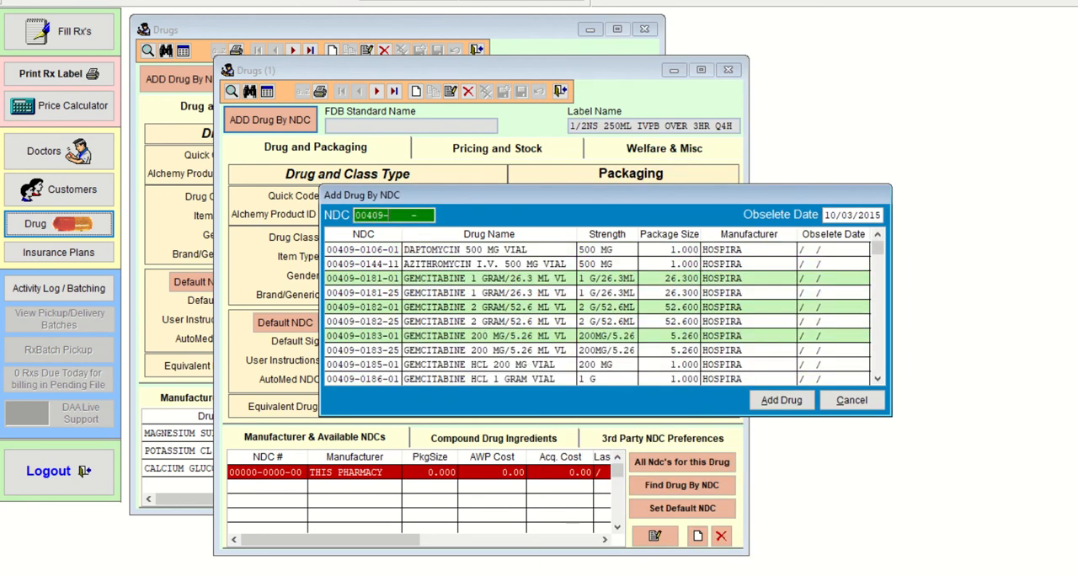
key("alt+Tab")
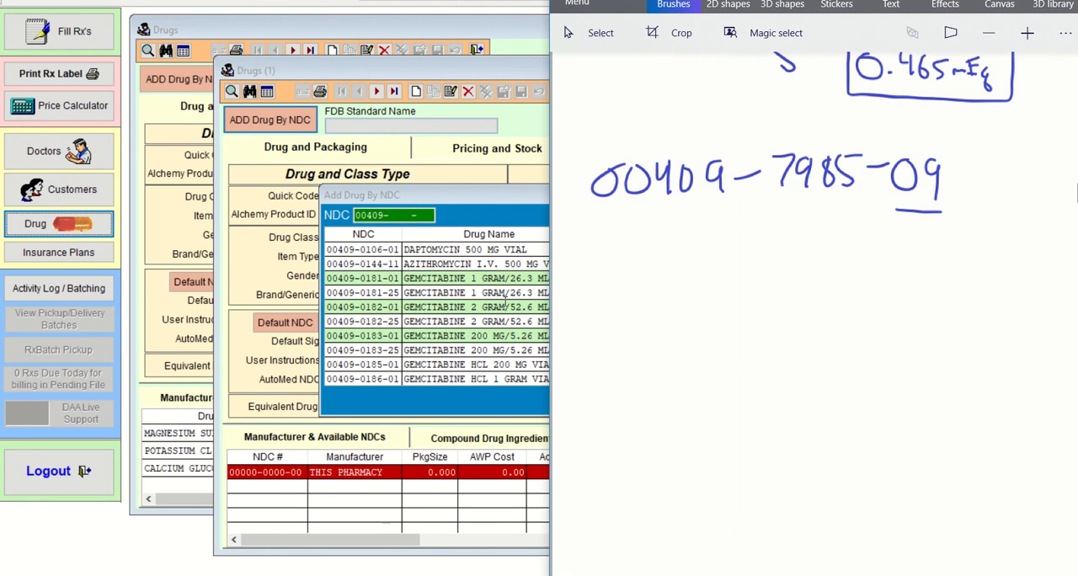
left_click(392, 217)
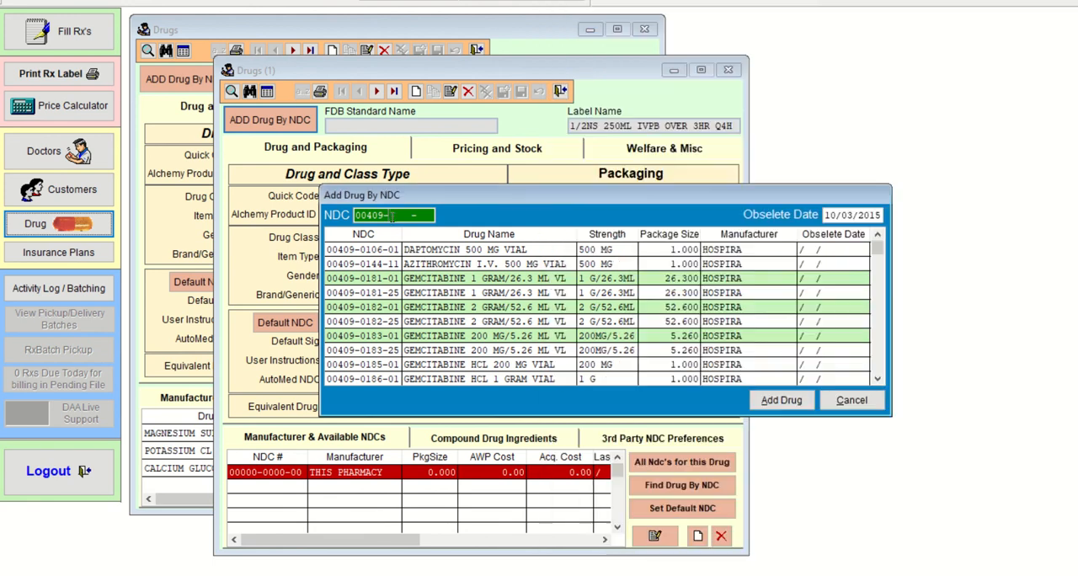
type("7985")
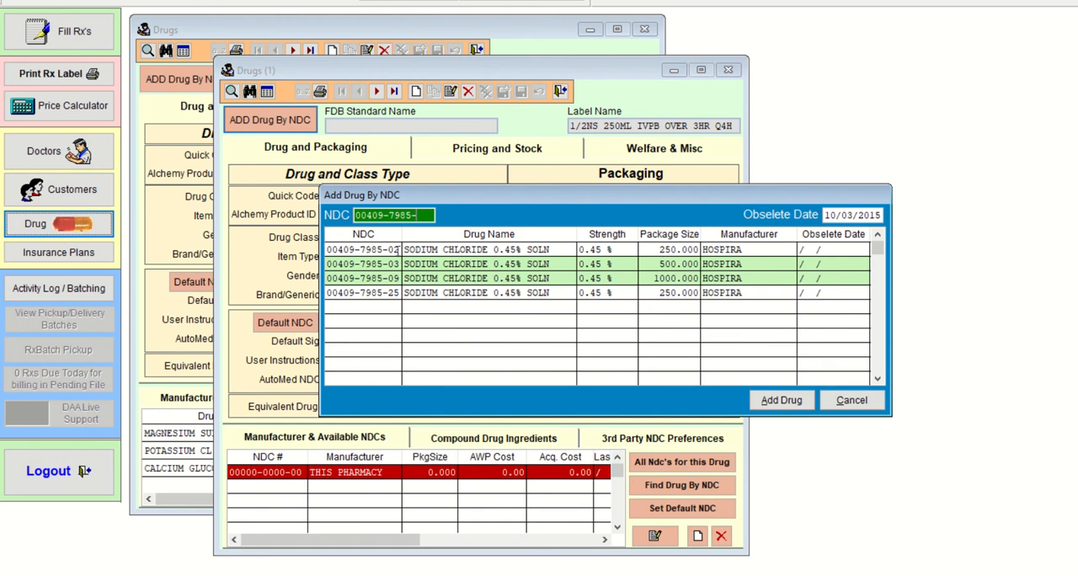
left_click(400, 249)
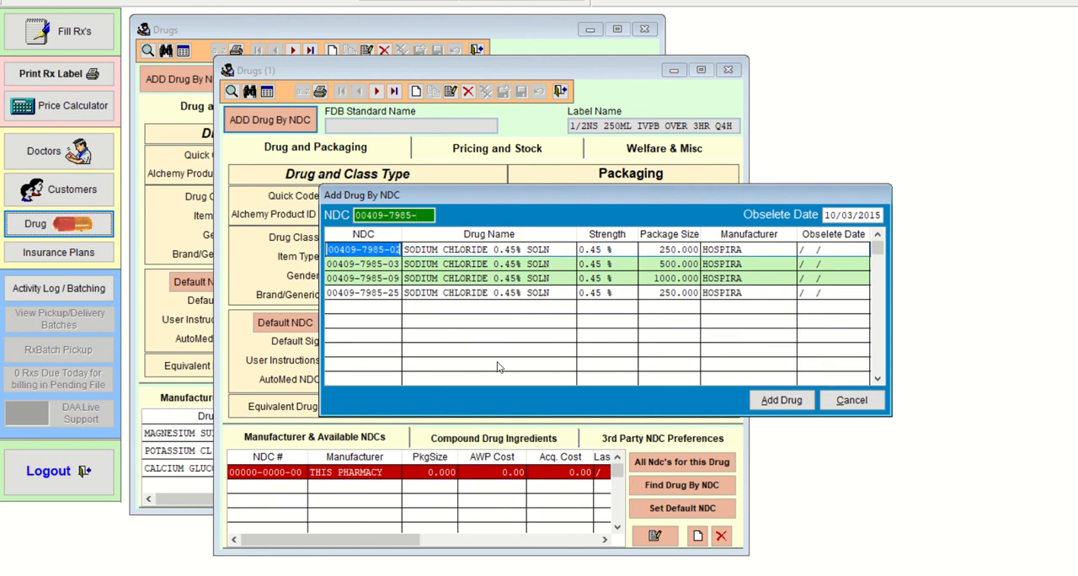
left_click(787, 408)
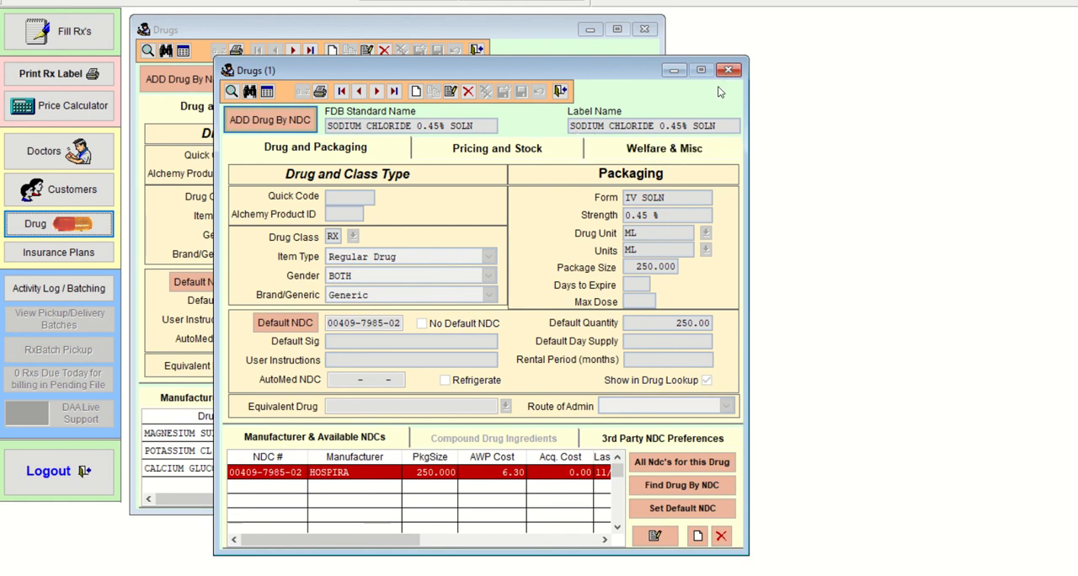
left_click(560, 91)
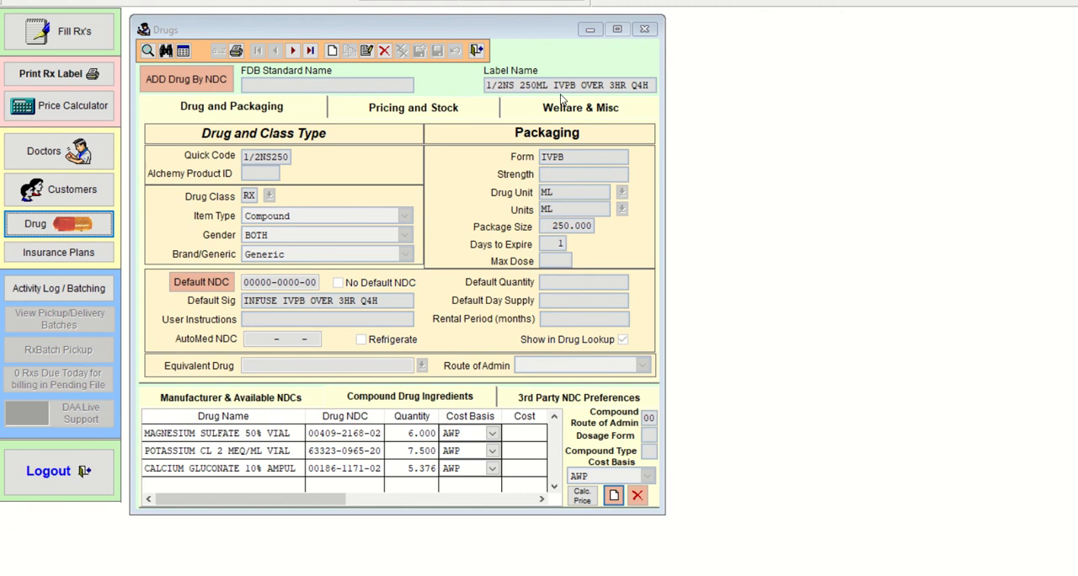
left_click(613, 498)
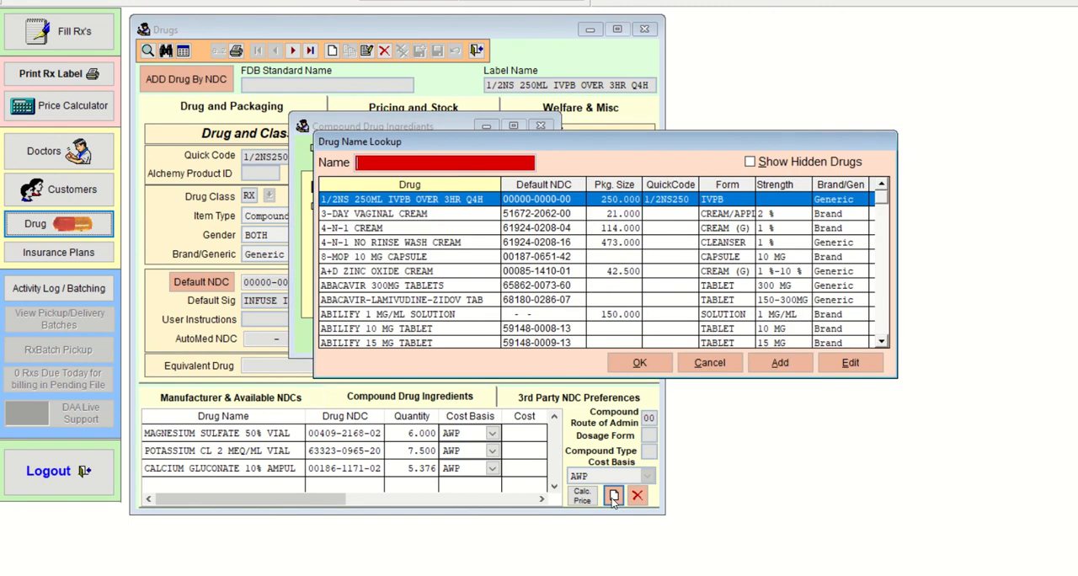
type("SODIU")
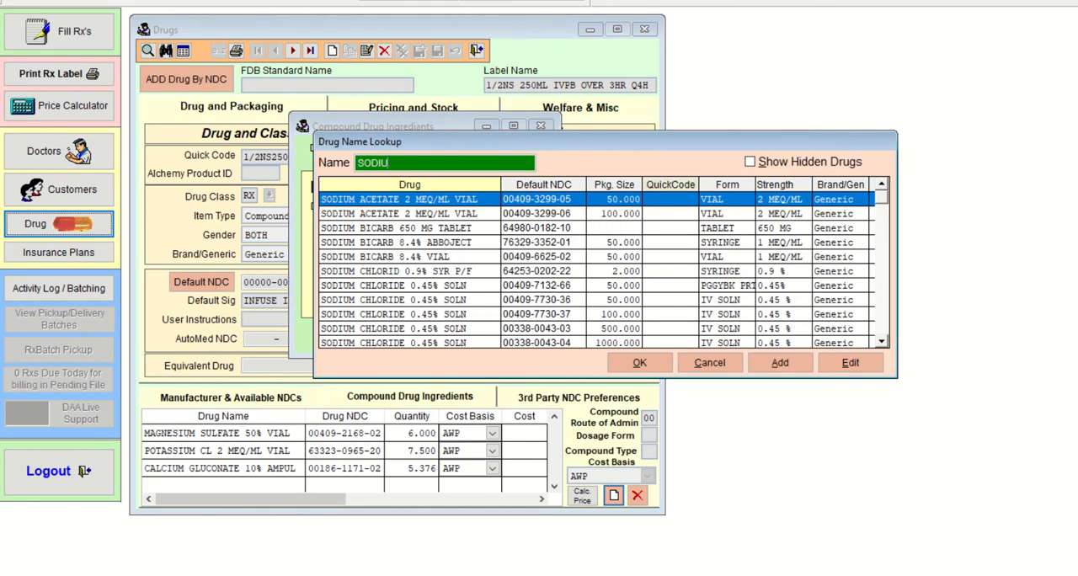
key("Down")
key("Down")
key("Down")
key("Down")
key("Down")
key("Down")
key("Down")
key("Down")
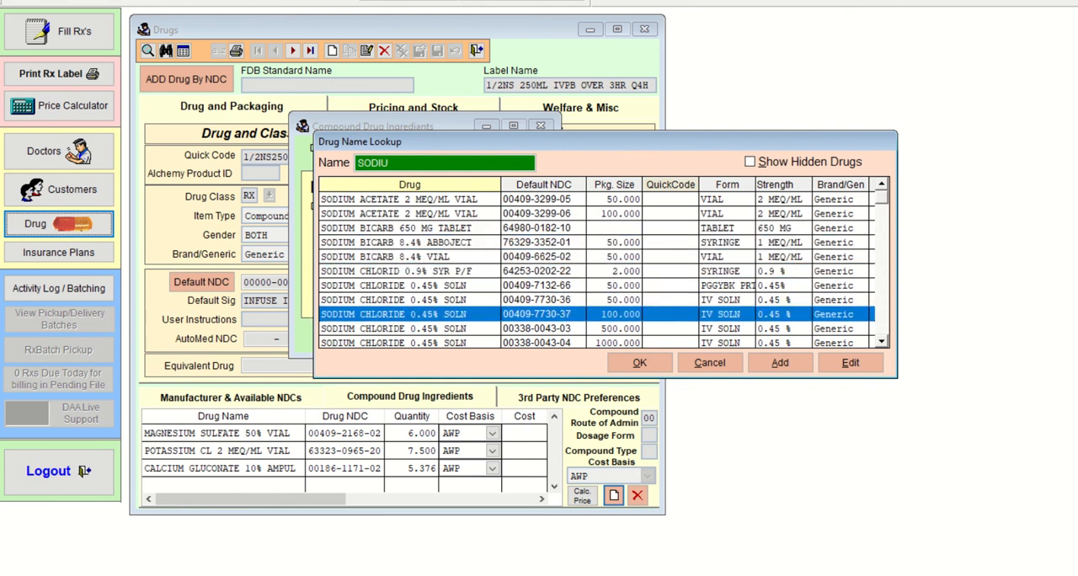
key("Down")
key("Down")
key("Down")
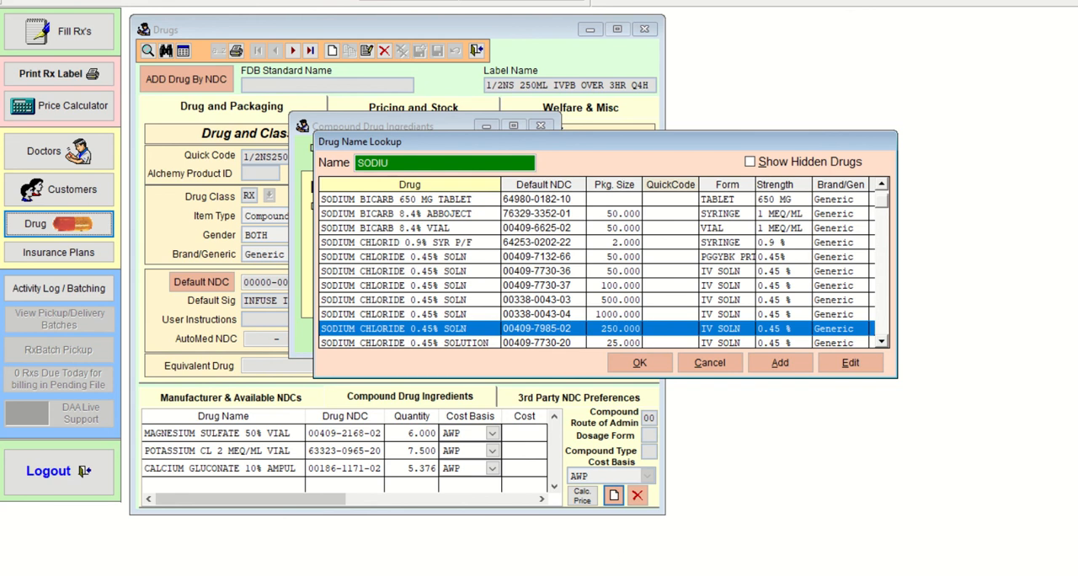
In Paint 3D, box the handwritten NDC, strike its final 9, and write circled 02 and 25 above and below the ending.
left_click(640, 575)
left_click_drag(587, 229, 956, 214)
left_click_drag(950, 153, 940, 194)
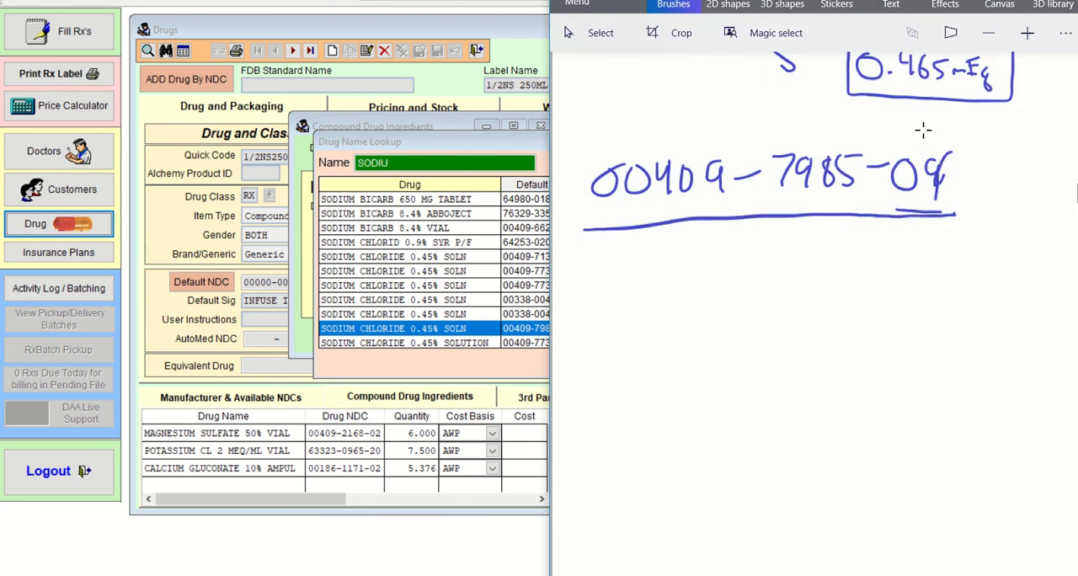
left_click_drag(923, 123, 947, 138)
left_click_drag(910, 238, 937, 254)
mouse_move(937, 235)
left_mouse_down()
mouse_move(949, 235)
mouse_move(885, 202)
mouse_move(949, 215)
left_mouse_up()
mouse_move(938, 108)
left_mouse_down()
mouse_move(877, 109)
mouse_move(916, 107)
mouse_move(894, 120)
left_mouse_up()
left_click_drag(591, 137, 592, 227)
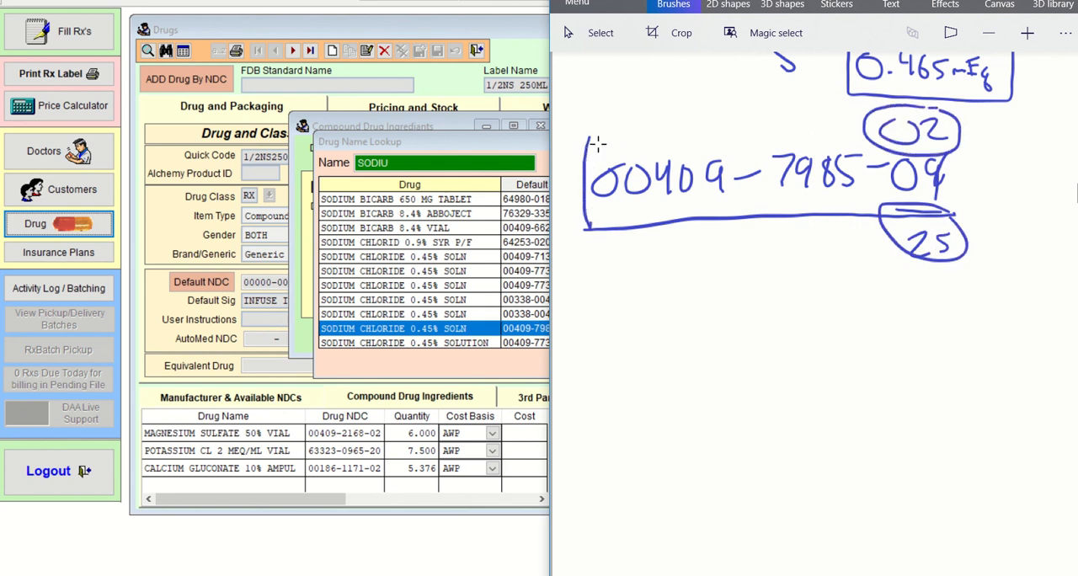
mouse_move(590, 142)
left_mouse_down()
mouse_move(957, 137)
mouse_move(956, 221)
left_mouse_up()
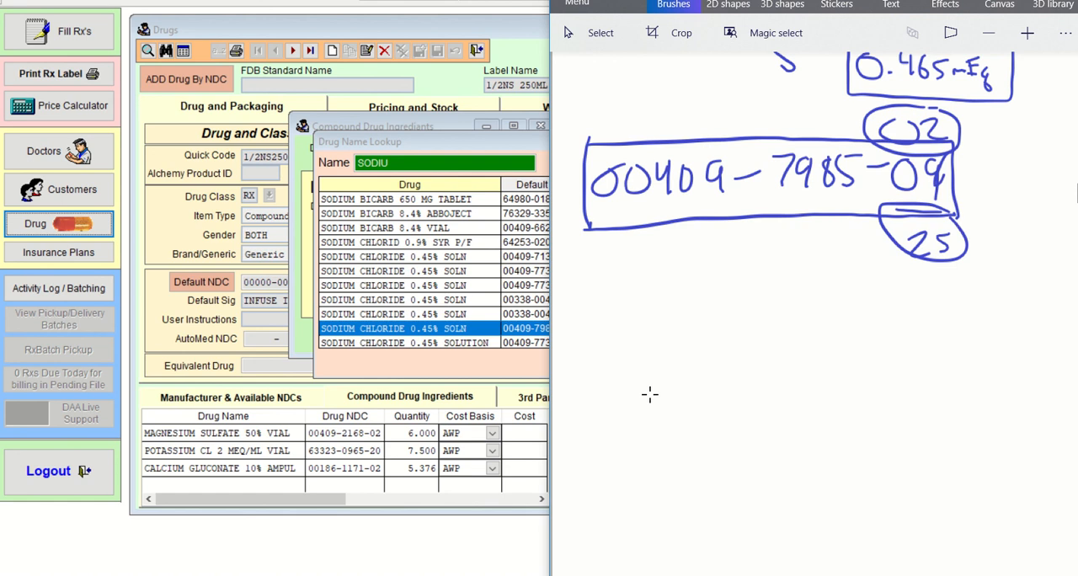
Return to Visual SuperScript and save the selected sodium chloride 0.45% solution as an ingredient with quantity 250 and AWP cost basis.
left_click(504, 374)
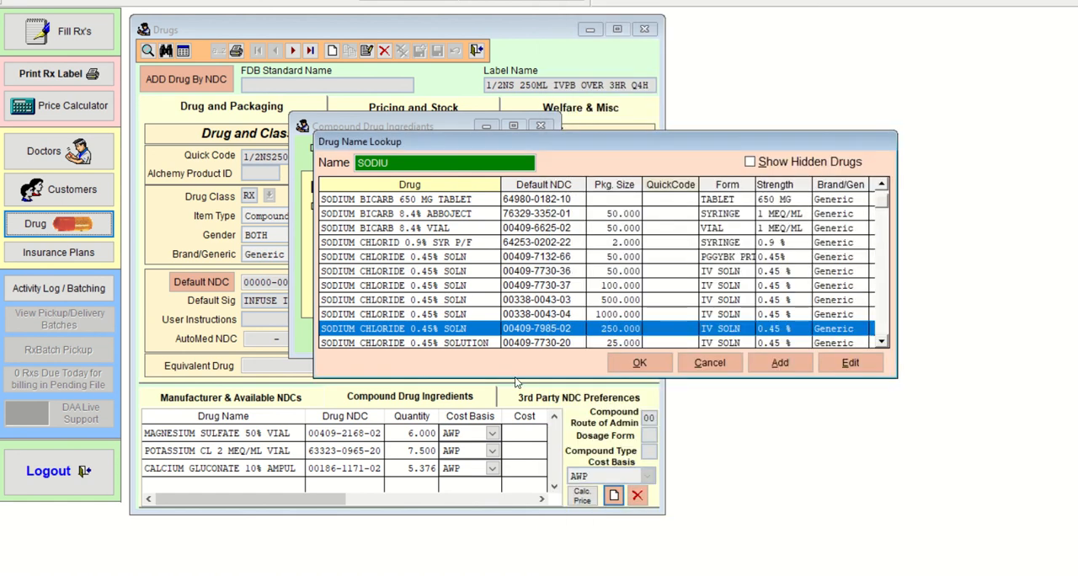
left_click(640, 364)
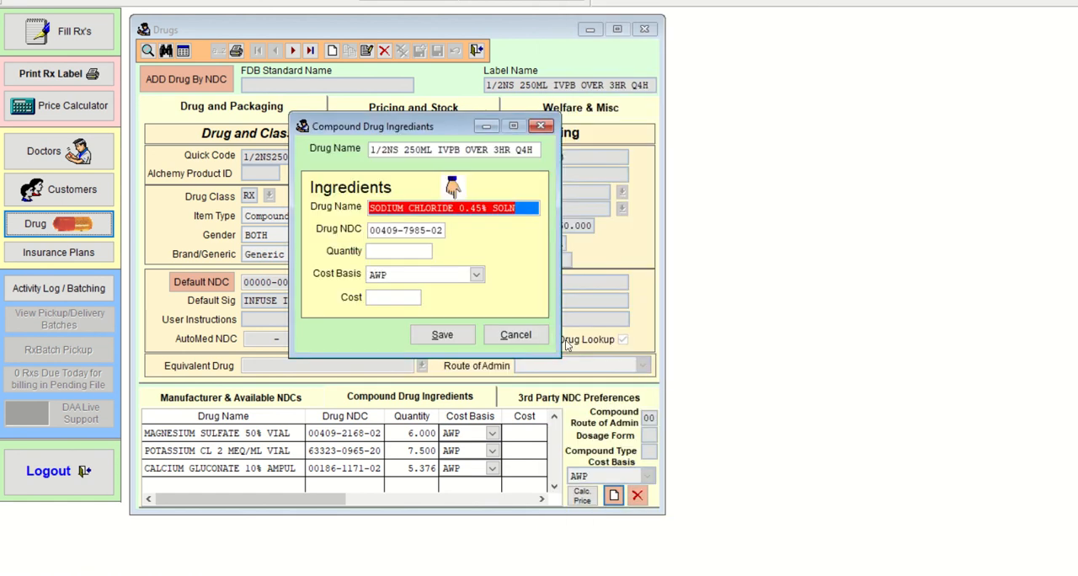
left_click(444, 230)
left_click(436, 250)
type("250")
key("Tab")
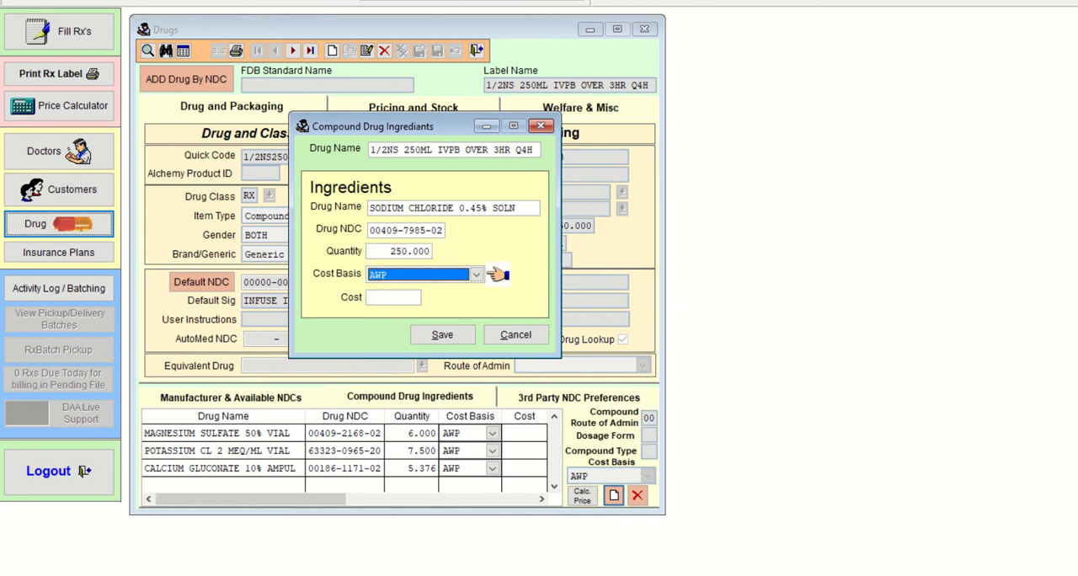
key("Tab")
key("Return")
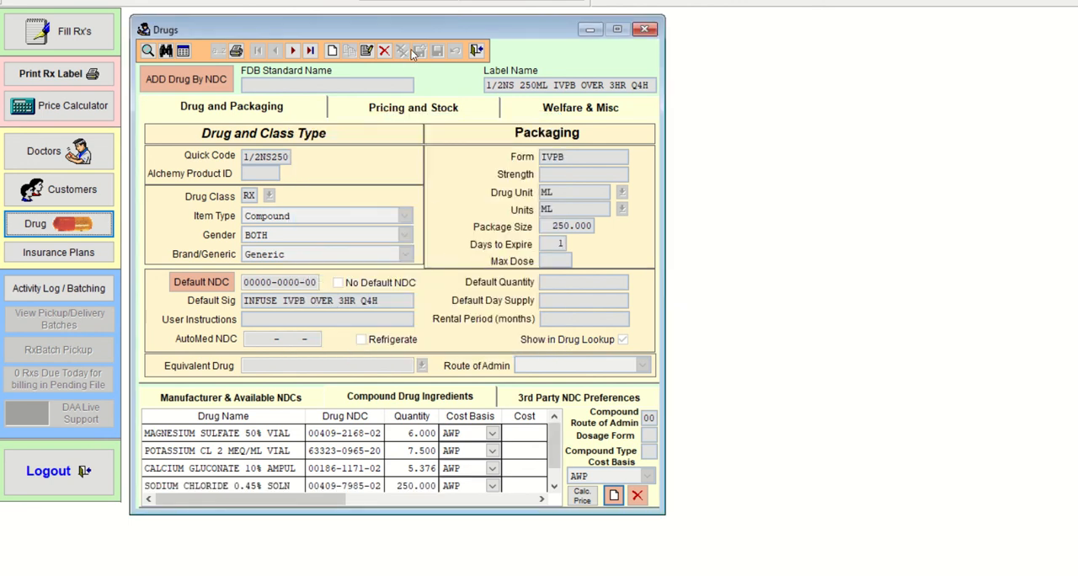
left_click_drag(411, 31, 287, 25)
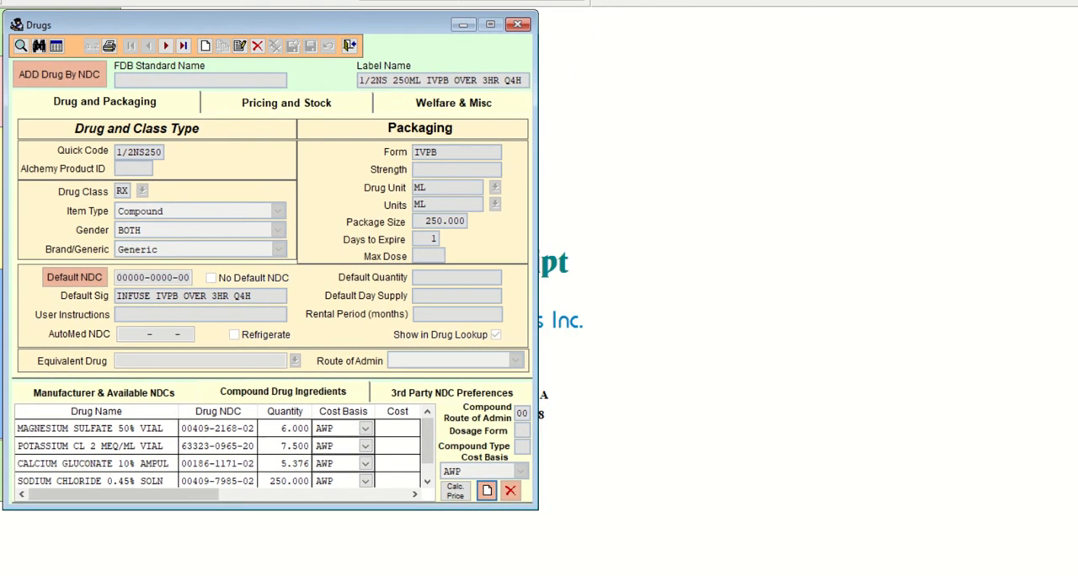
Review the 1/2NS 250ML compound's ingredient list, checking the sodium chloride 0.45% row's NDC and quantity.
key("alt+Tab")
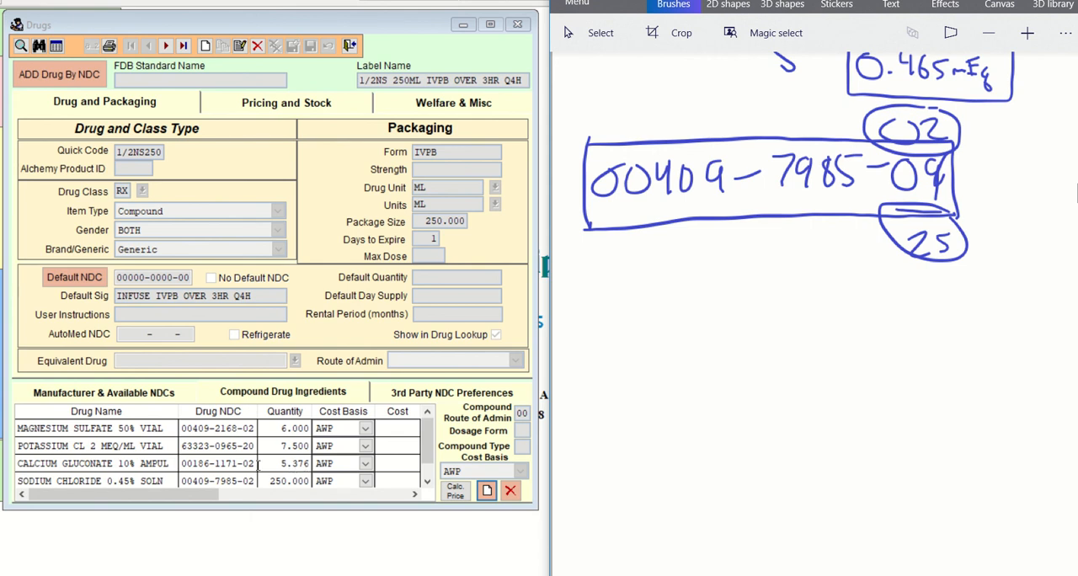
left_click(108, 482)
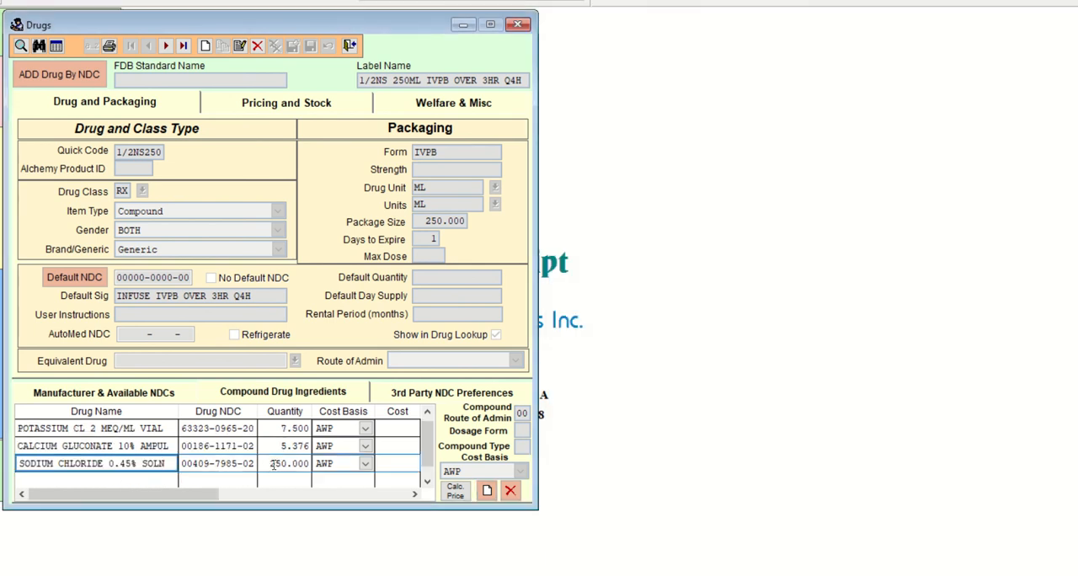
scroll(430, 457, "up", 1)
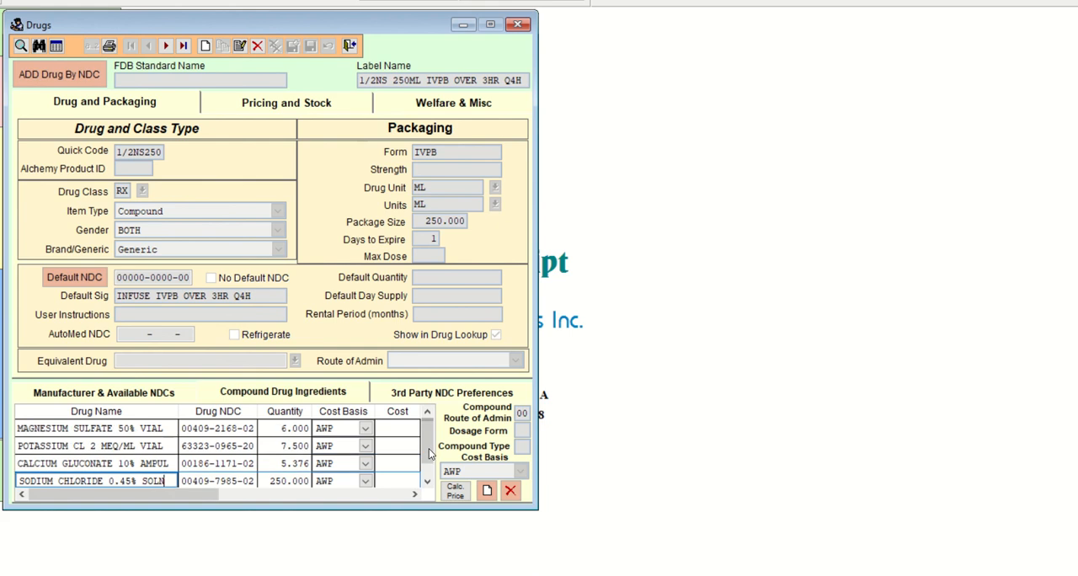
left_click(300, 482)
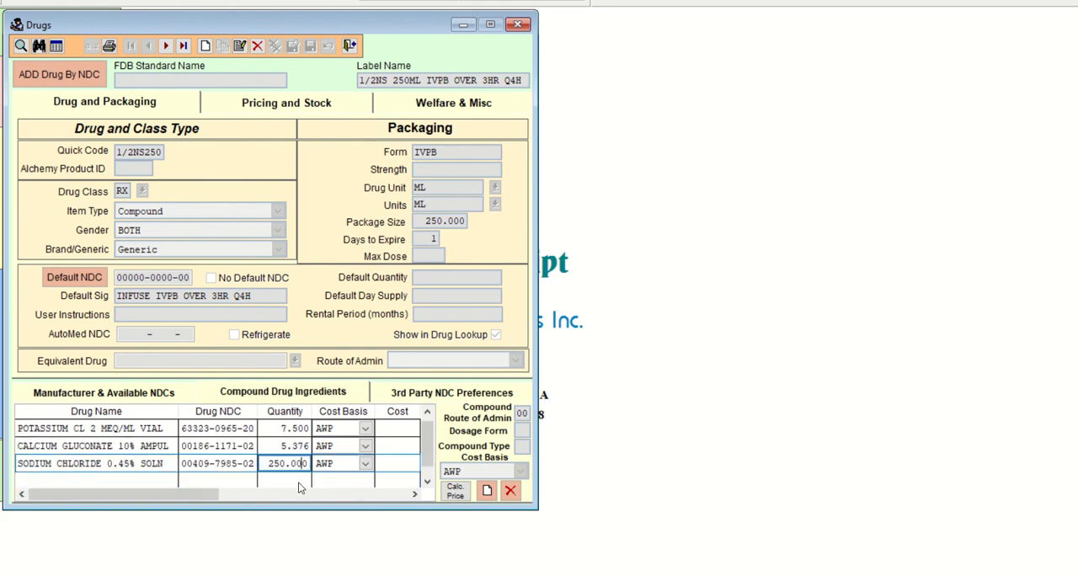
scroll(429, 445, "up", 1)
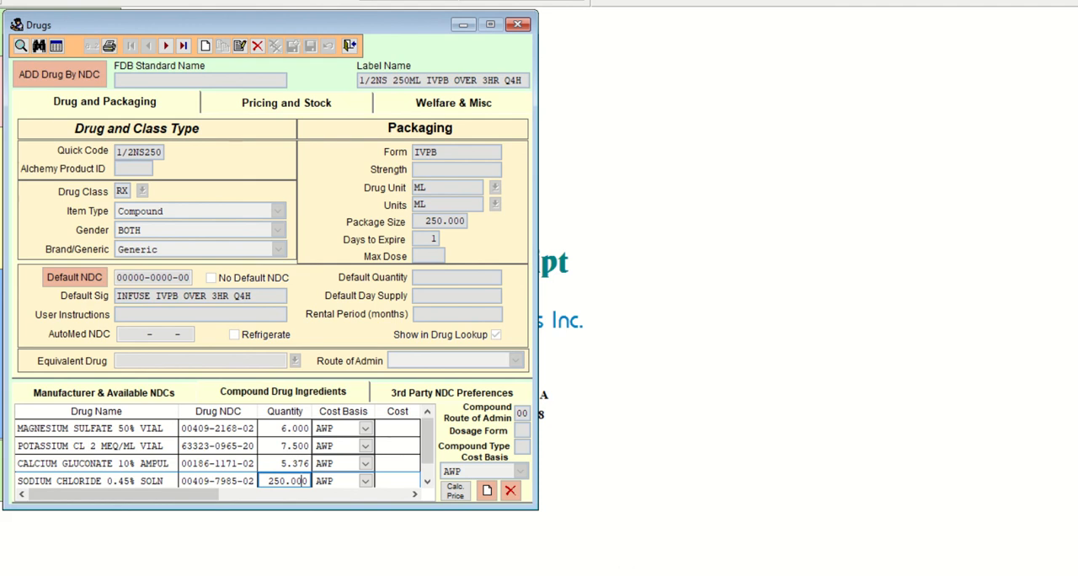
Switch to the Word document and highlight "1/2NS" in yellow in the Sig line of question 2.
left_click(609, 574)
left_click(582, 540)
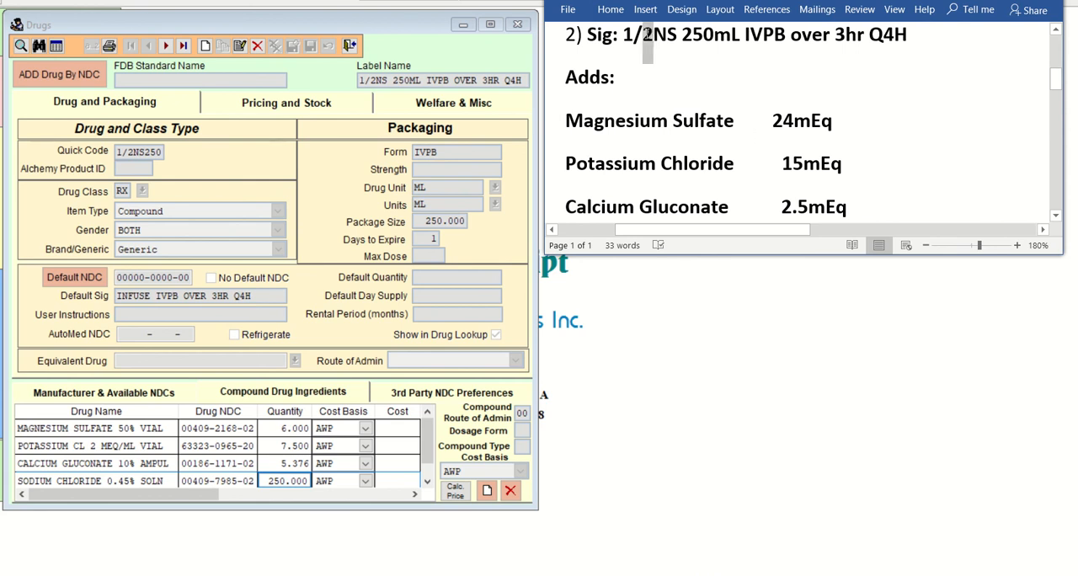
left_click(650, 71)
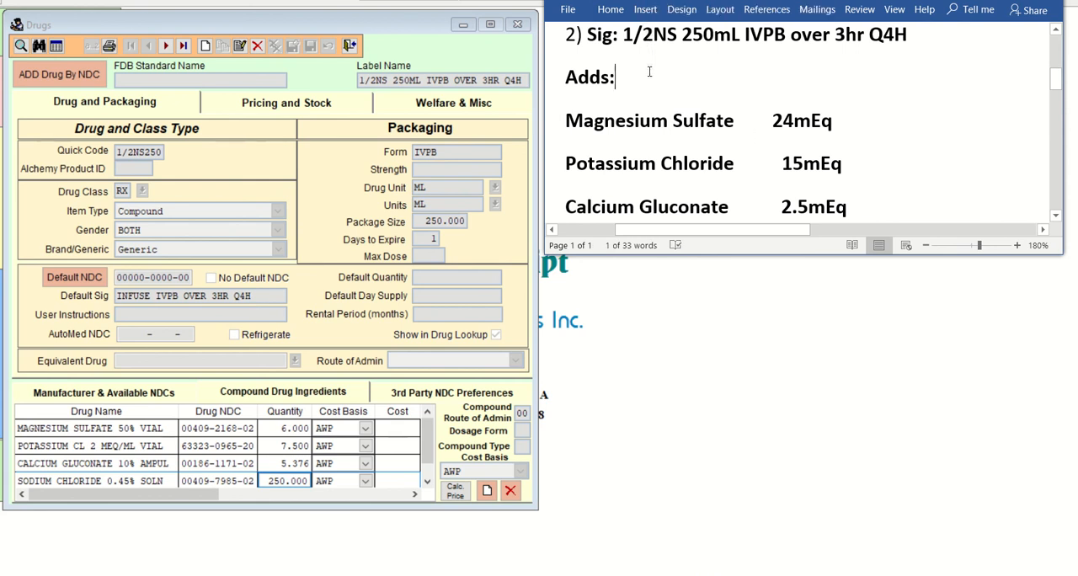
left_click_drag(624, 33, 679, 36)
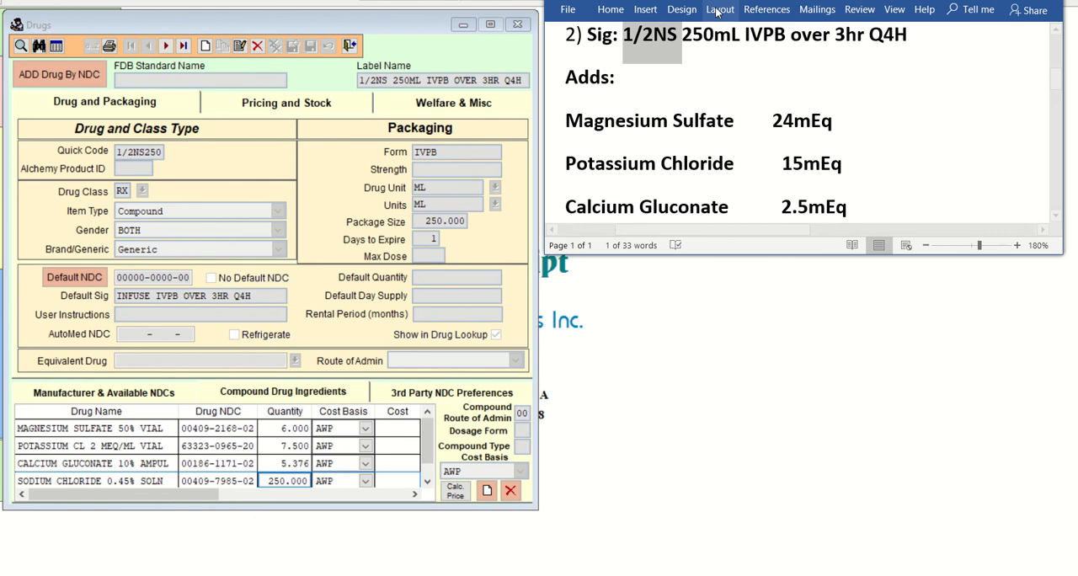
right_click(679, 37)
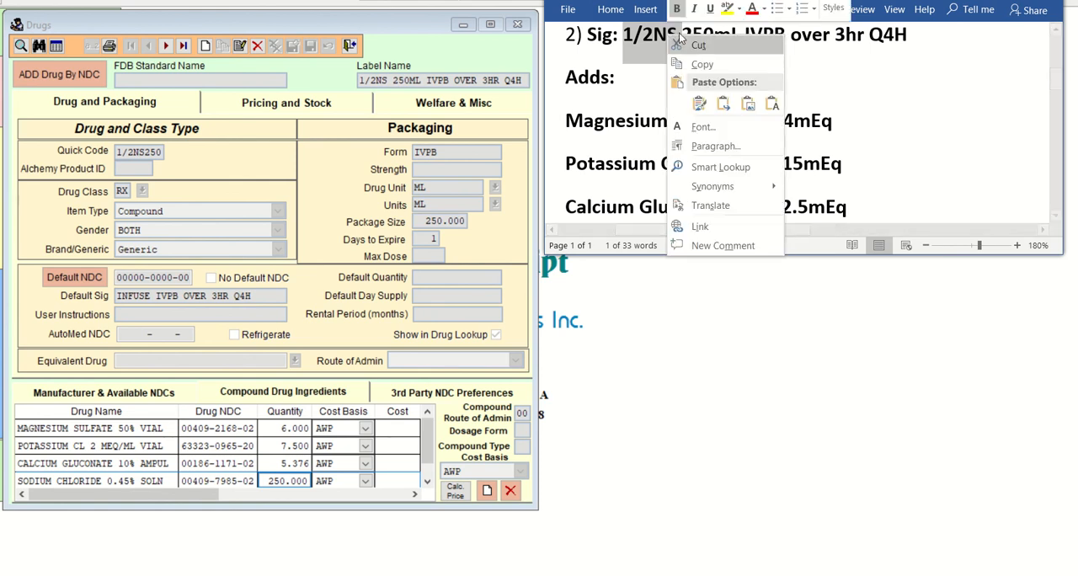
left_click(727, 8)
left_click(677, 67)
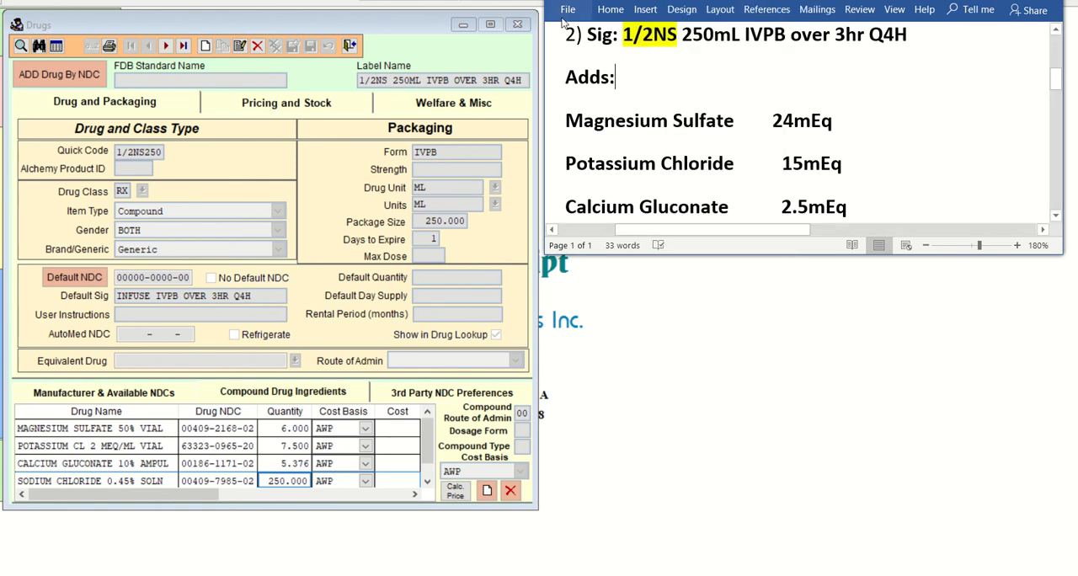